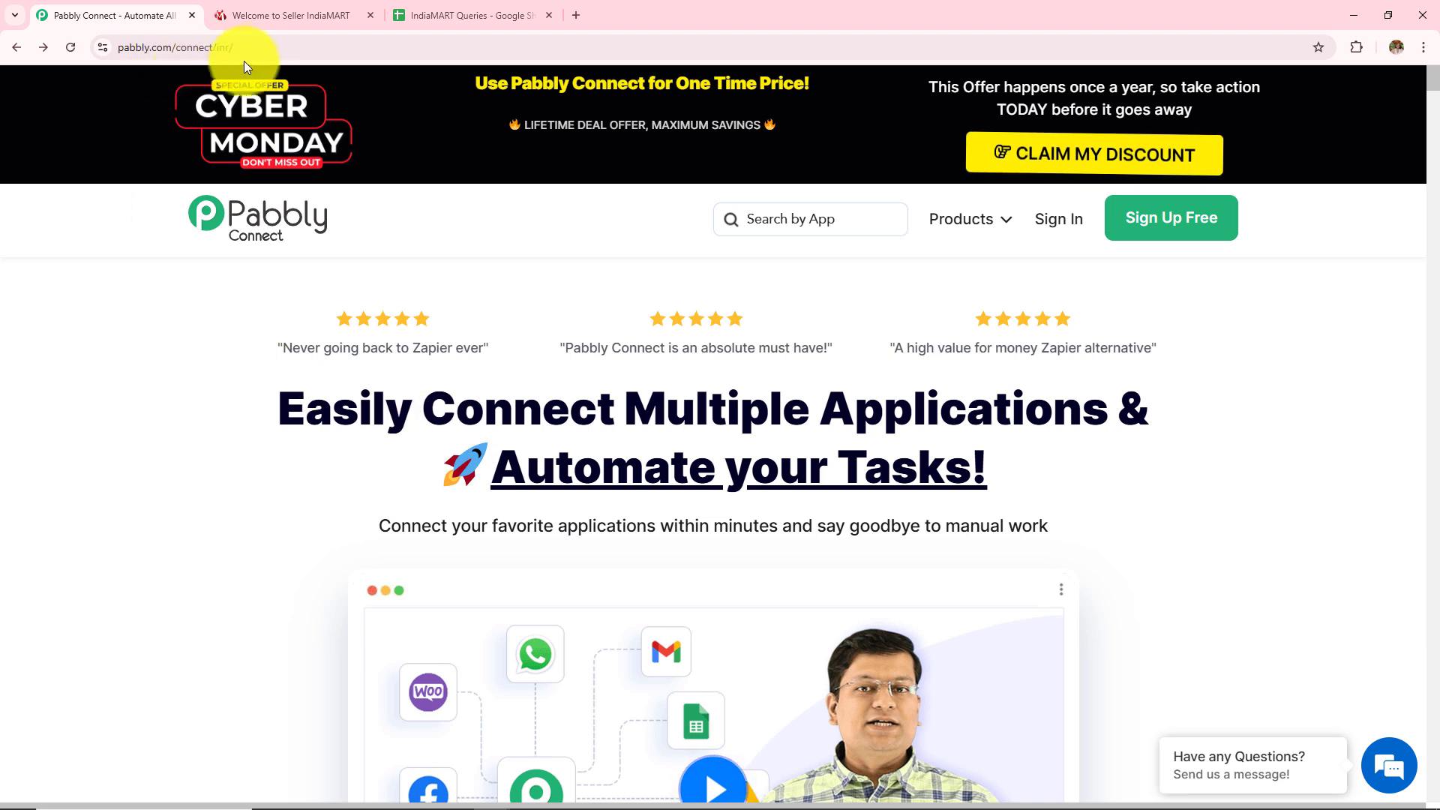
Sign in to Pabbly and launch Pabbly Connect from the apps page, reaching the dashboard
{"action": "left_click", "coordinate": [150, 47]}
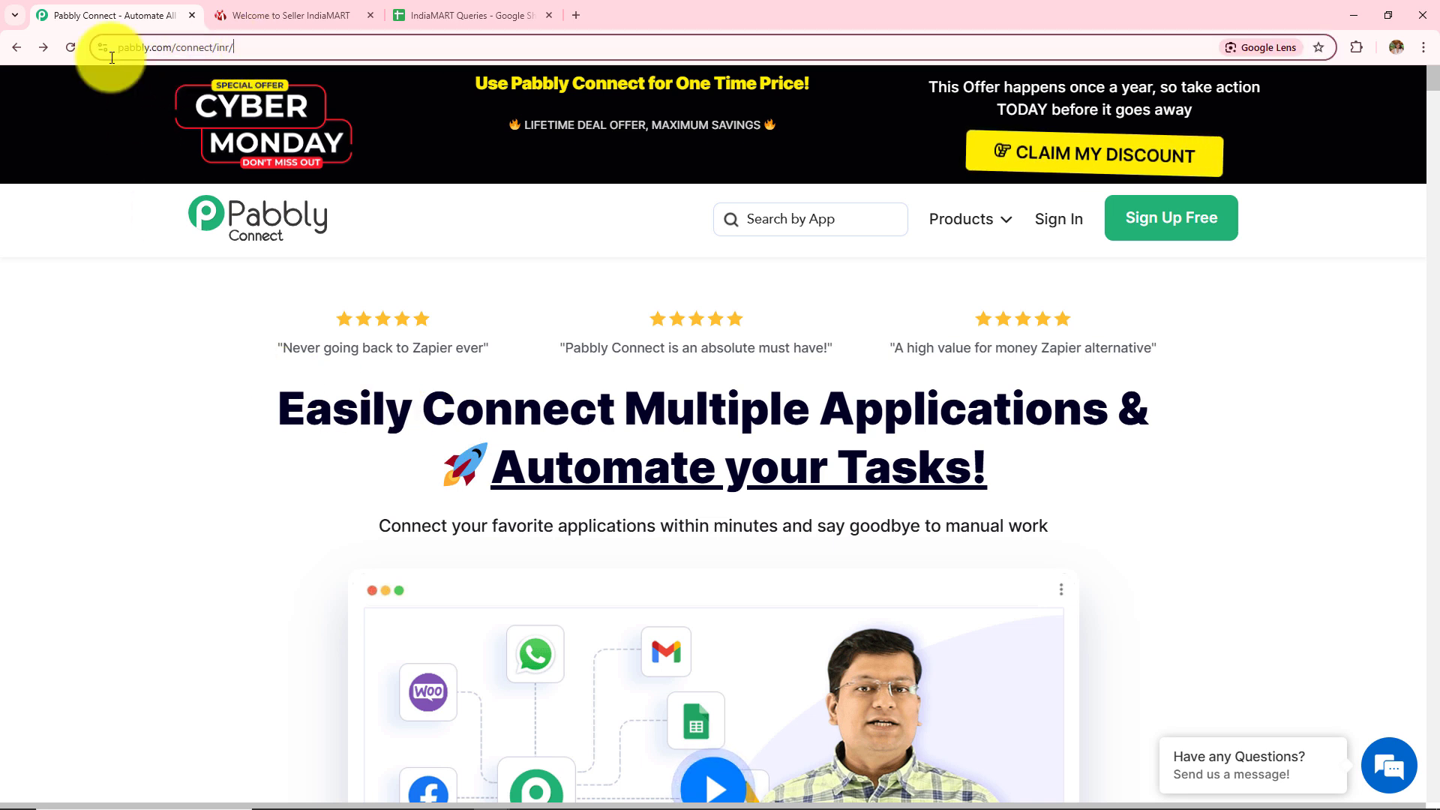
{"action": "left_click", "coordinate": [144, 386]}
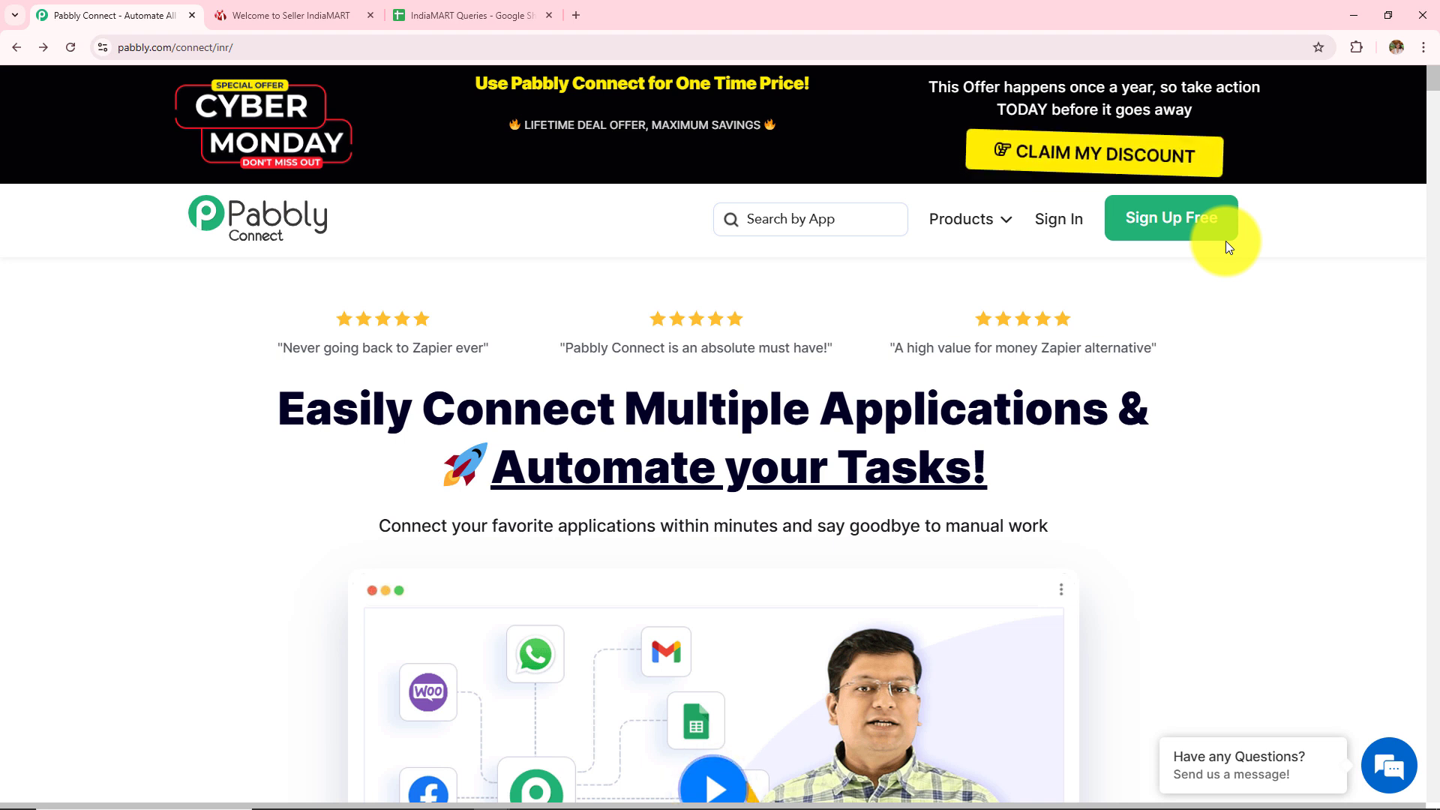
{"action": "left_click", "coordinate": [1058, 234]}
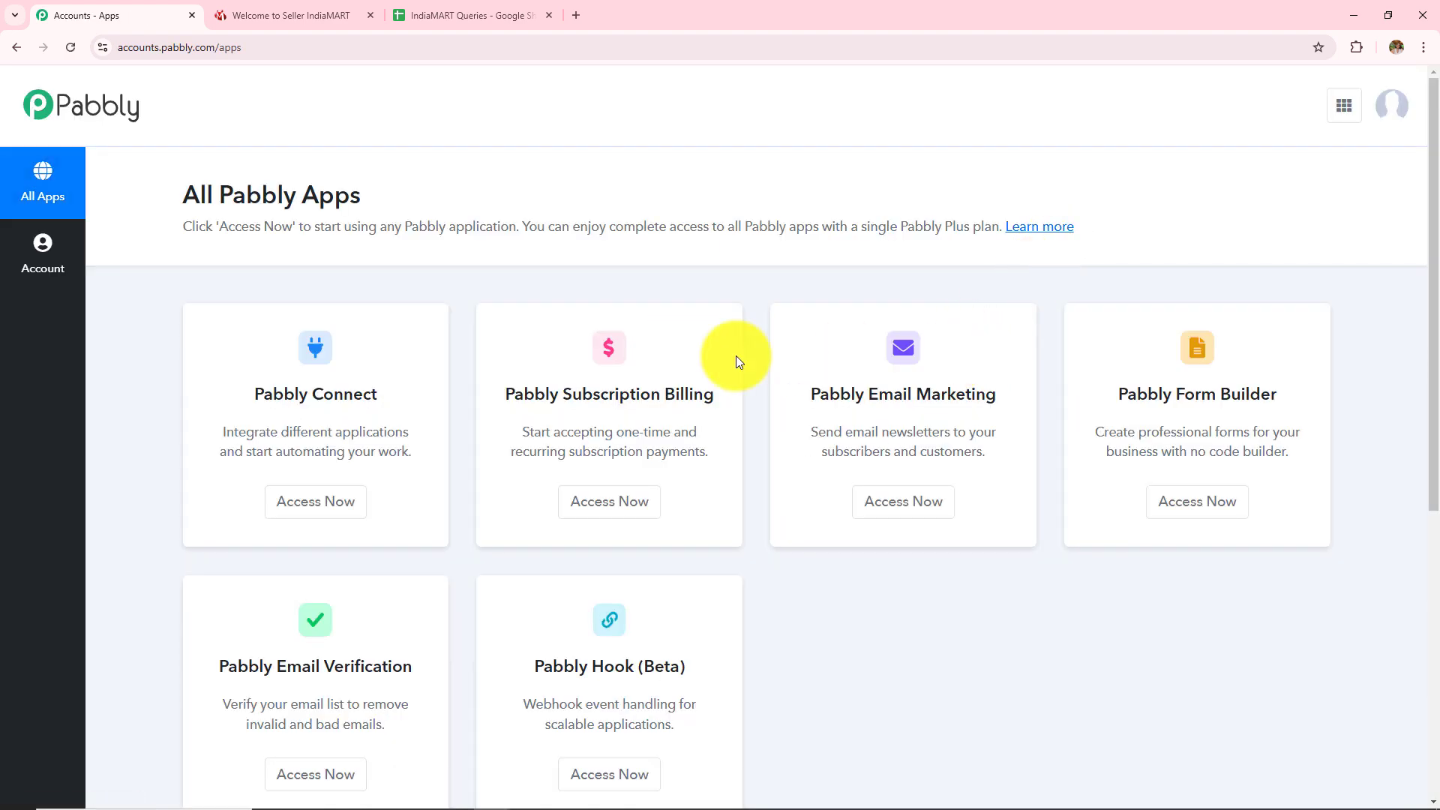
{"action": "scroll", "coordinate": [598, 488], "scroll_direction": "down", "scroll_amount": 2}
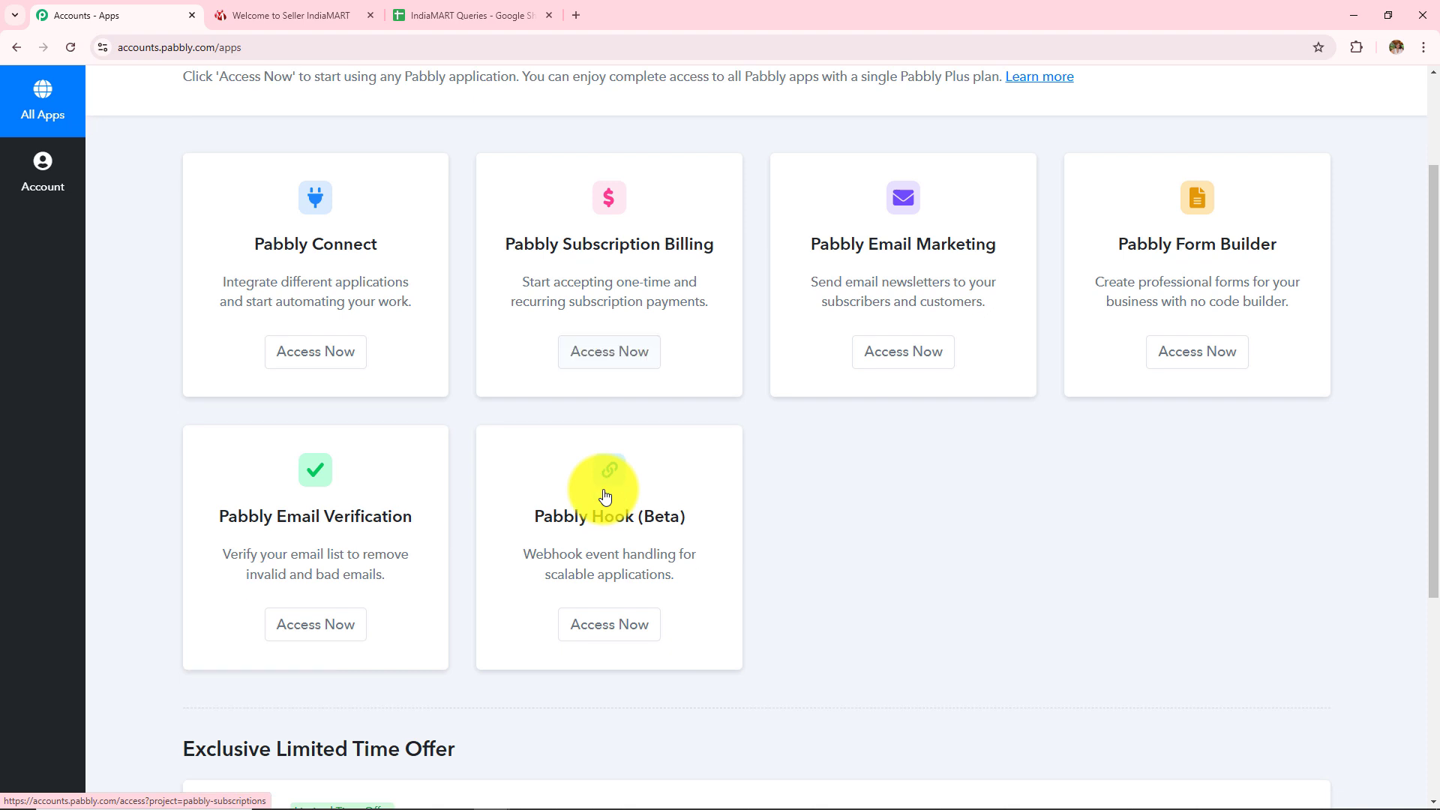
{"action": "left_click", "coordinate": [295, 363]}
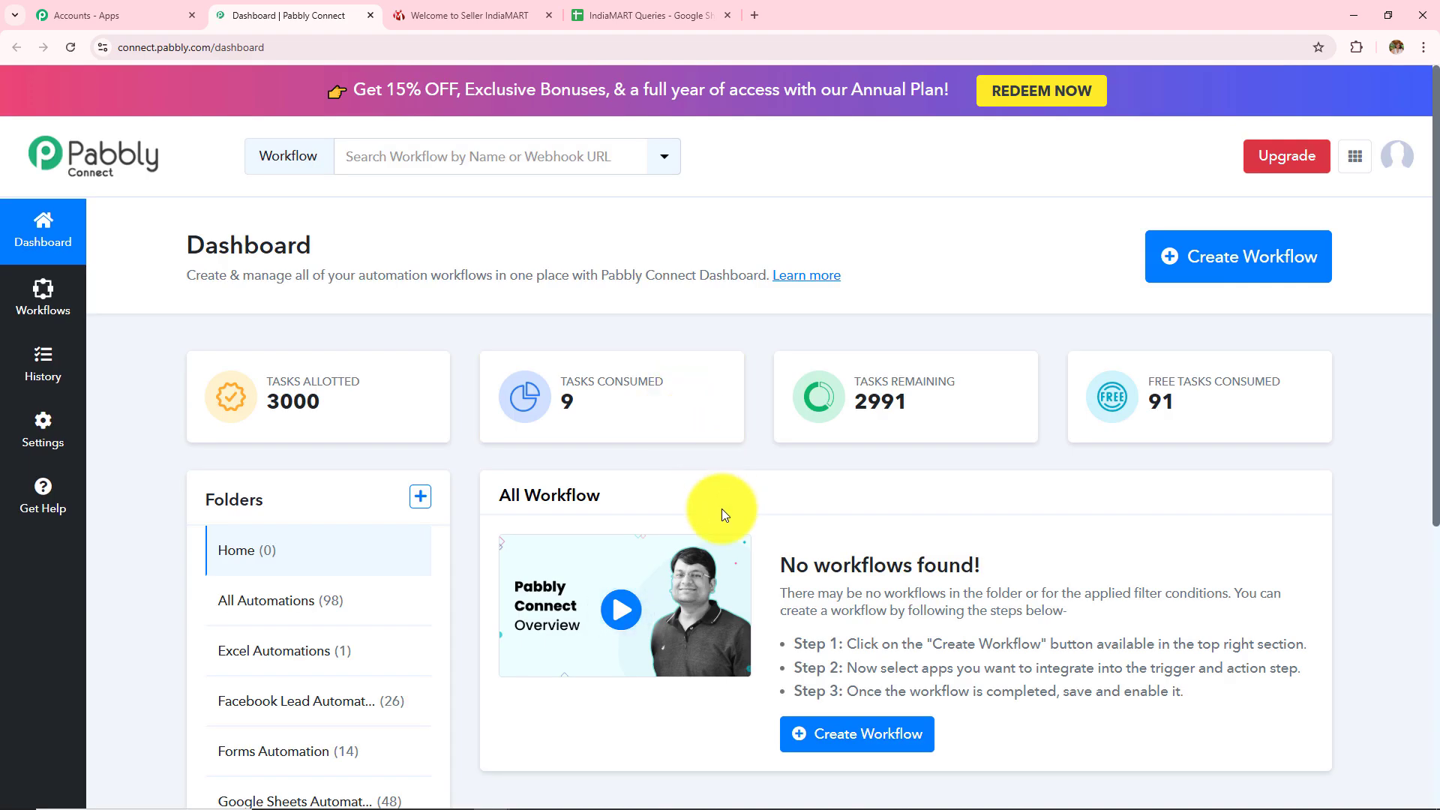
Scroll through the dashboard to review its heading and workflow folders
{"action": "scroll", "coordinate": [704, 513], "scroll_direction": "down", "scroll_amount": 1}
{"action": "left_click_drag", "start_coordinate": [491, 417], "coordinate": [627, 420]}
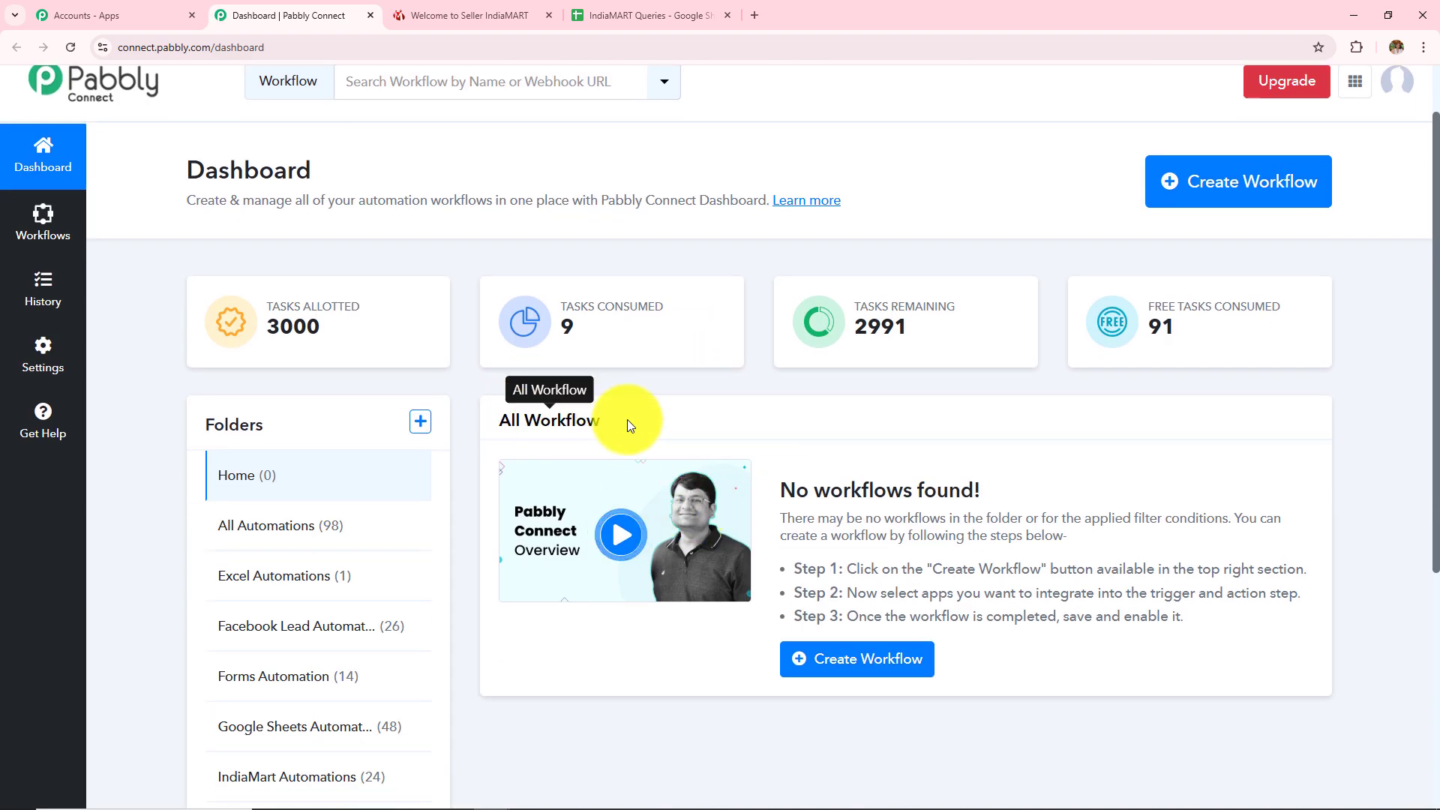
{"action": "left_click", "coordinate": [777, 428]}
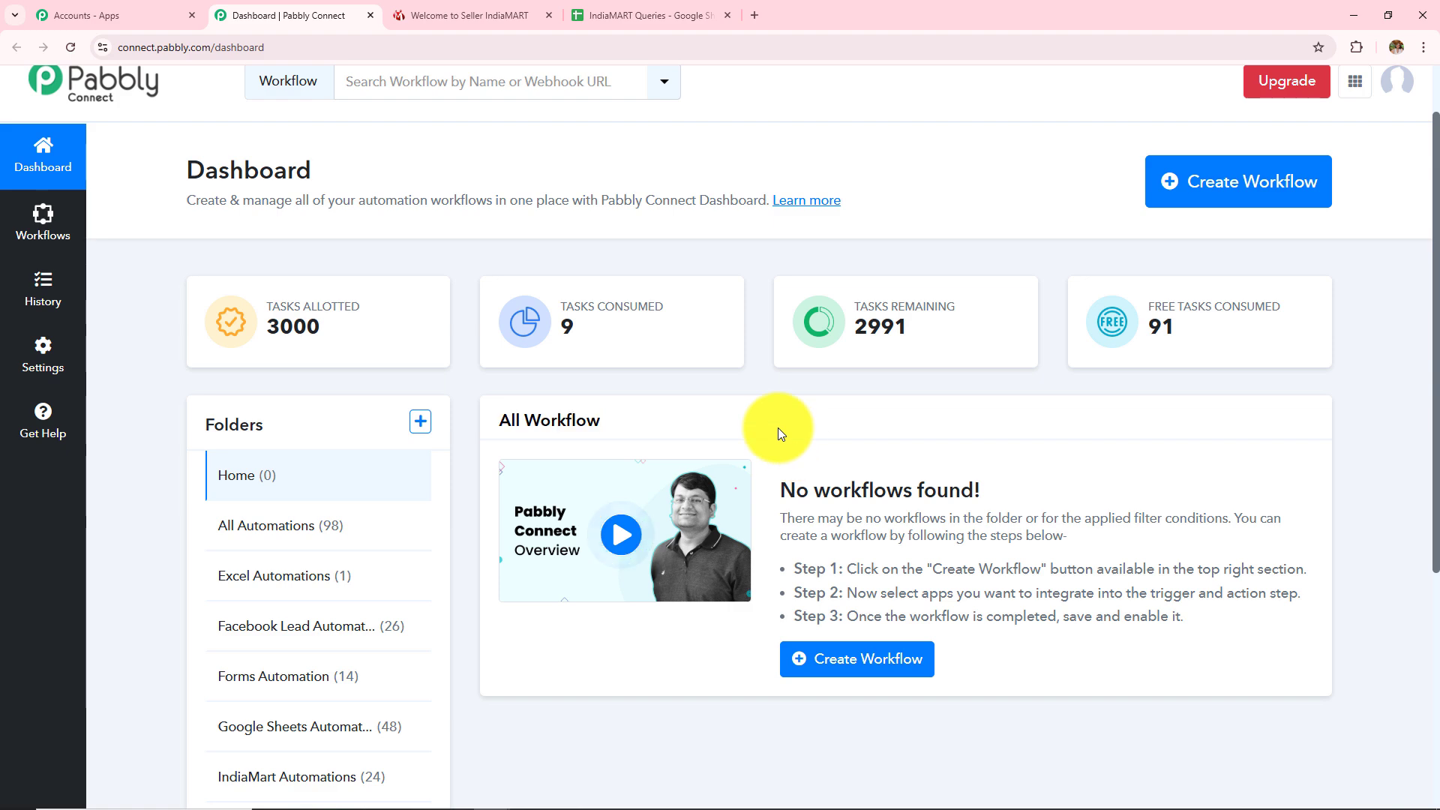
{"action": "scroll", "coordinate": [420, 540], "scroll_direction": "down", "scroll_amount": 3}
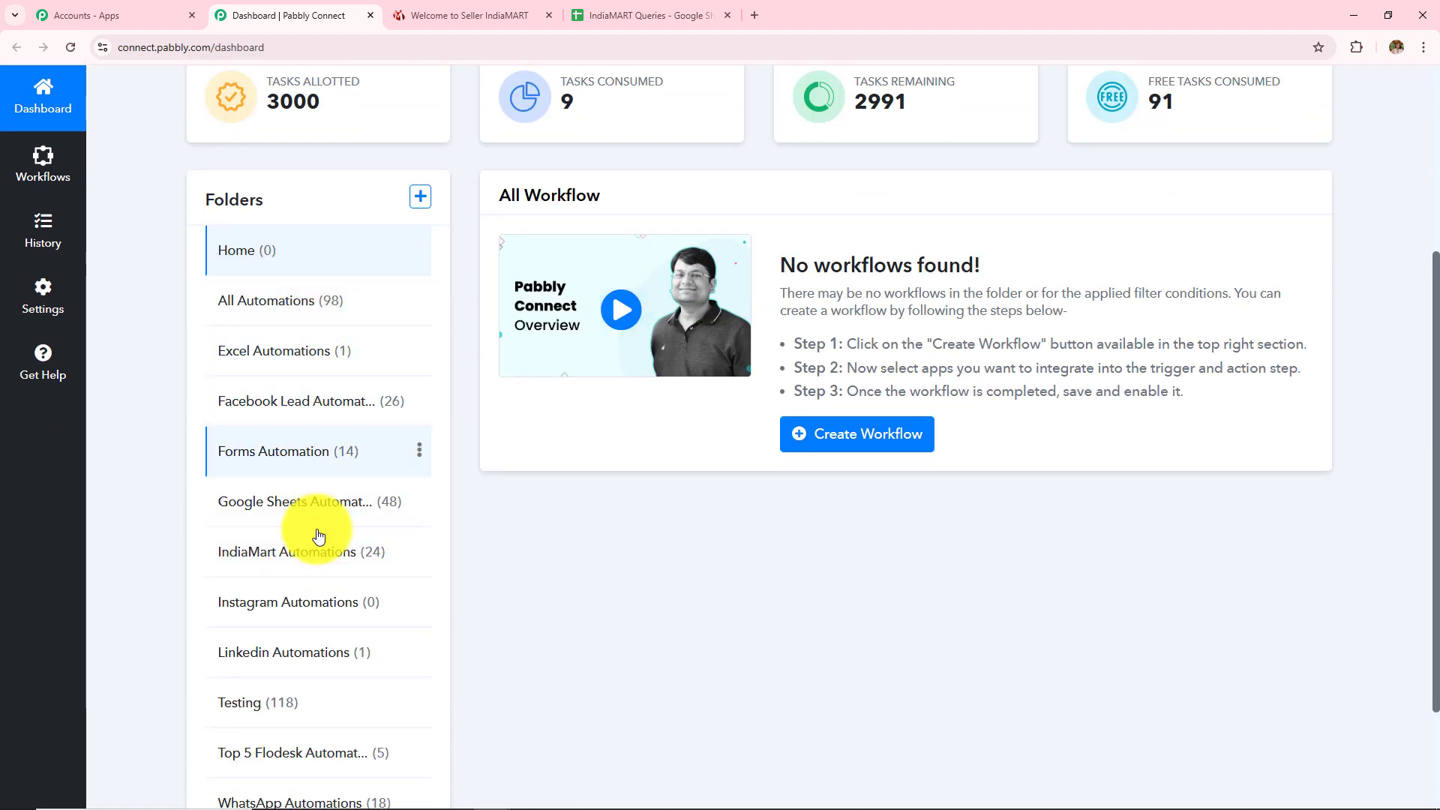
{"action": "scroll", "coordinate": [570, 597], "scroll_direction": "up", "scroll_amount": 5}
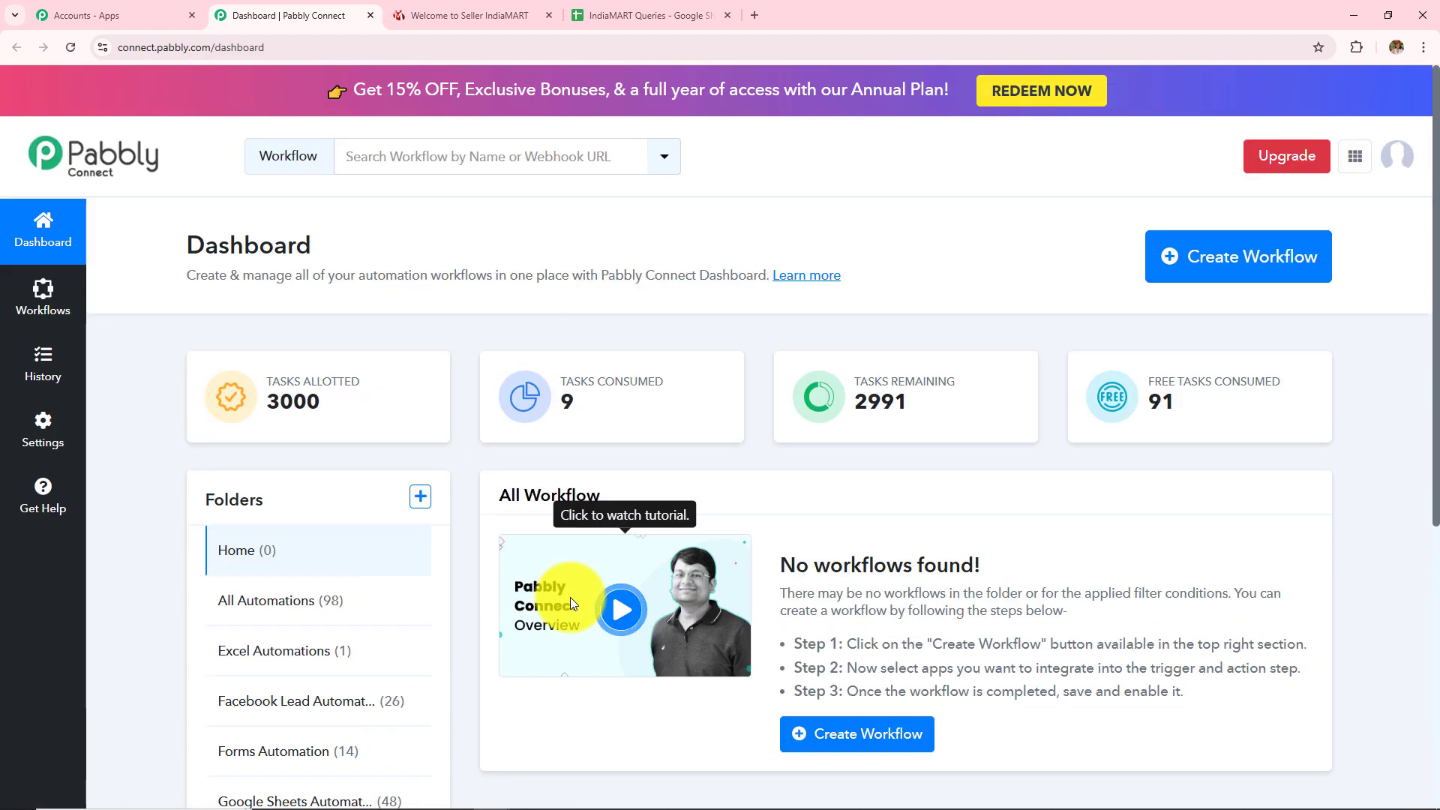
Preview the Create Folder form, cancel it, and bring up the Create Workflow dialog instead
{"action": "left_click", "coordinate": [421, 497]}
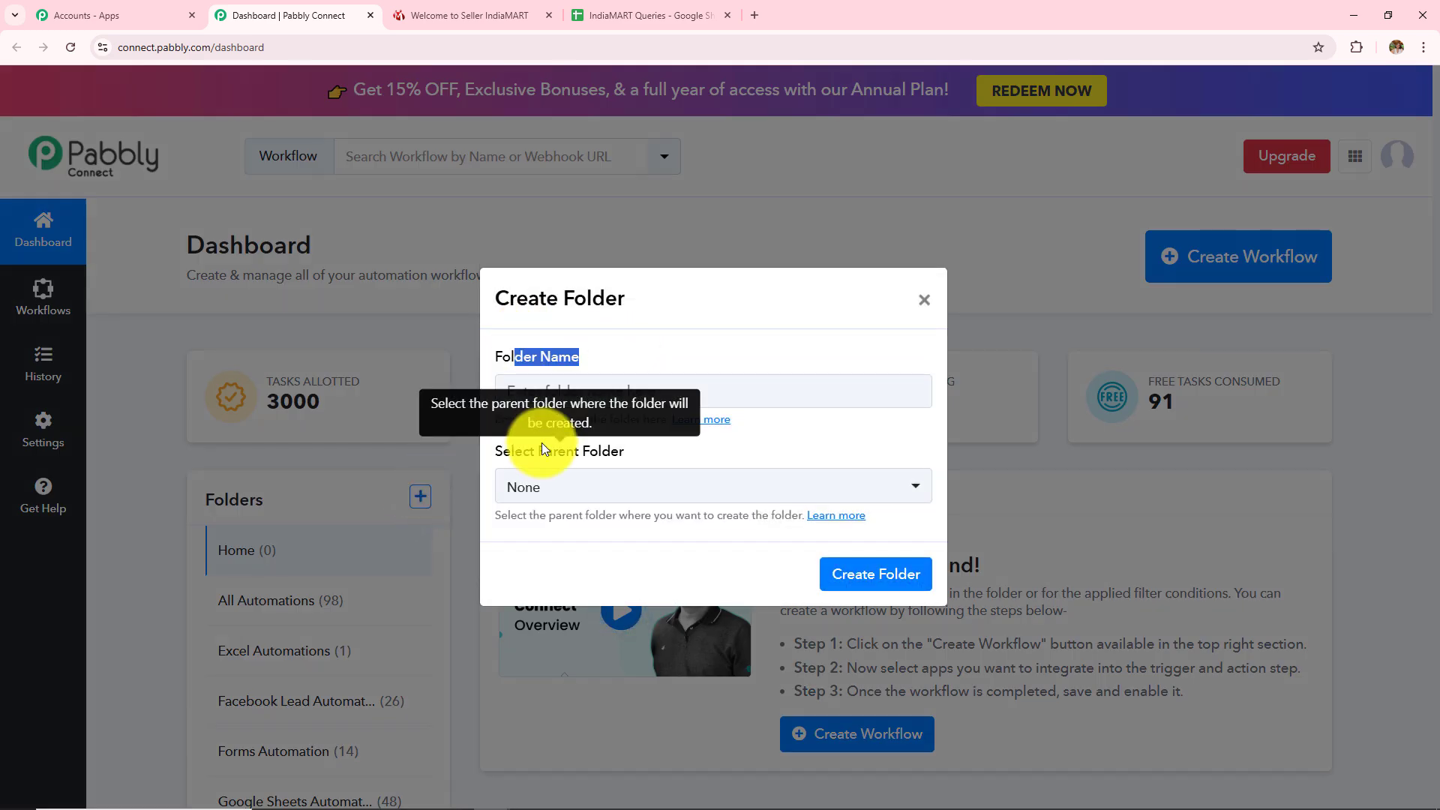
{"action": "left_click_drag", "start_coordinate": [539, 449], "coordinate": [623, 450]}
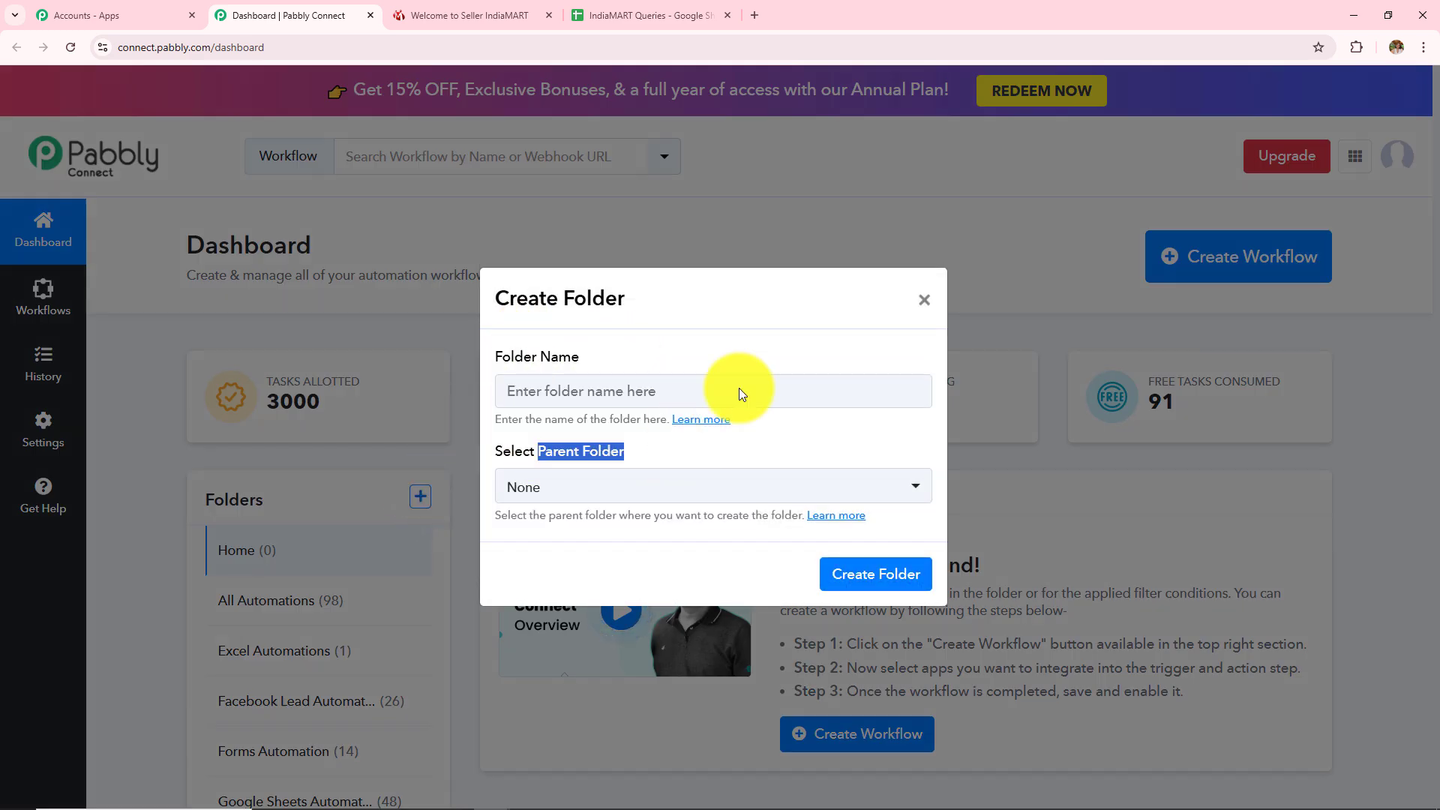
{"action": "left_click", "coordinate": [923, 299]}
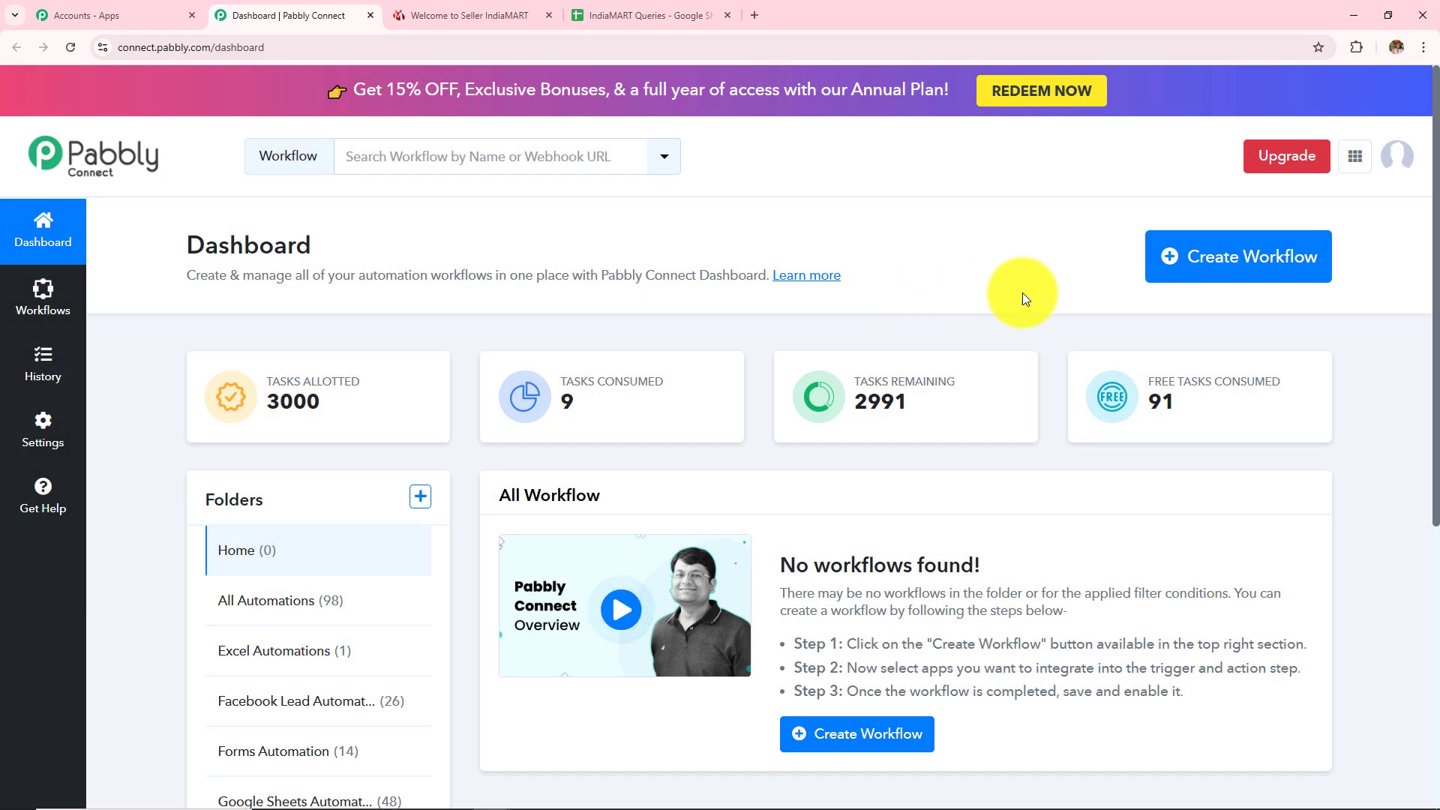
{"action": "left_click", "coordinate": [1250, 281]}
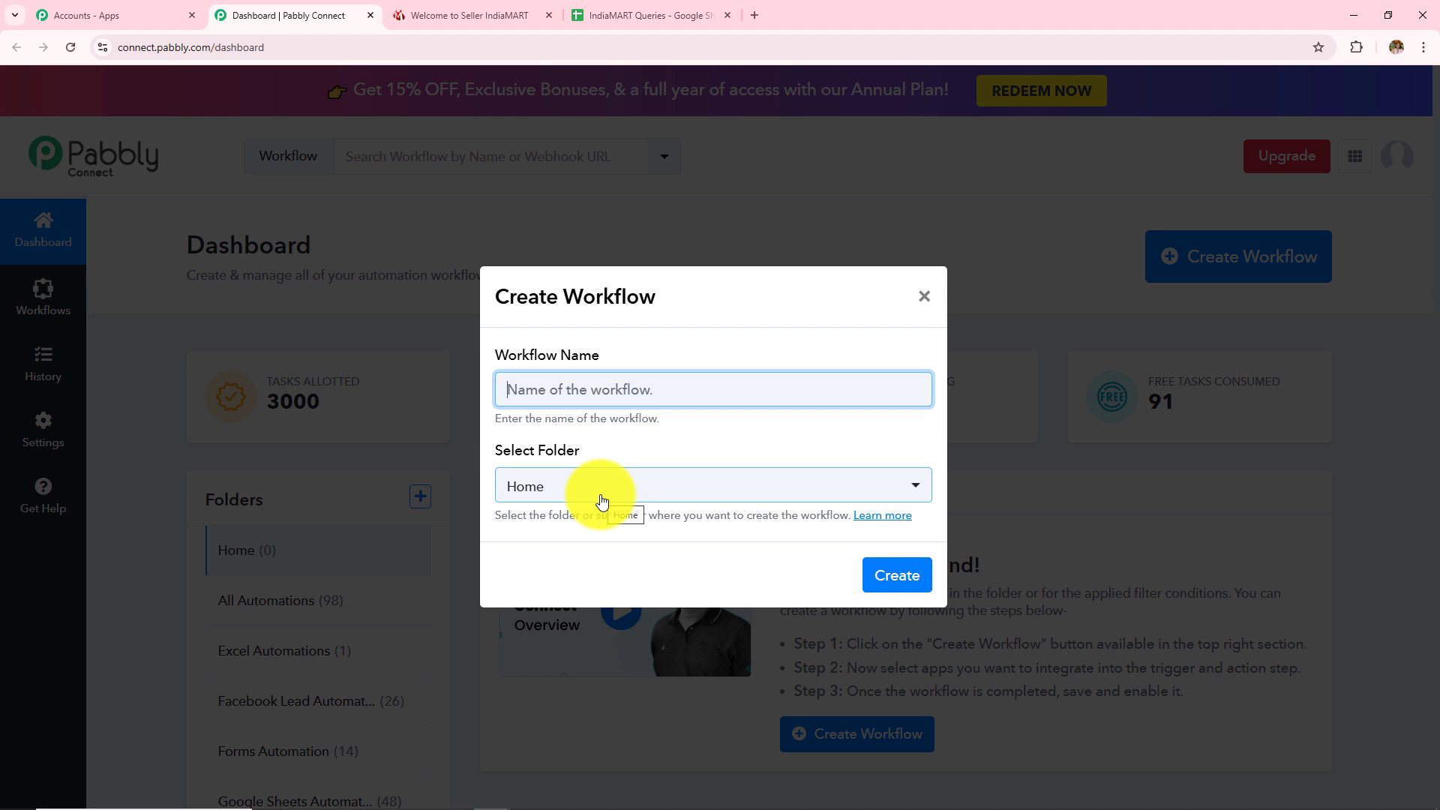
Create 'How to Add IndiaMART Leads / Enquiries to Google Sheets for Music Academy' in IndiaMart Automations
{"action": "left_click", "coordinate": [627, 385]}
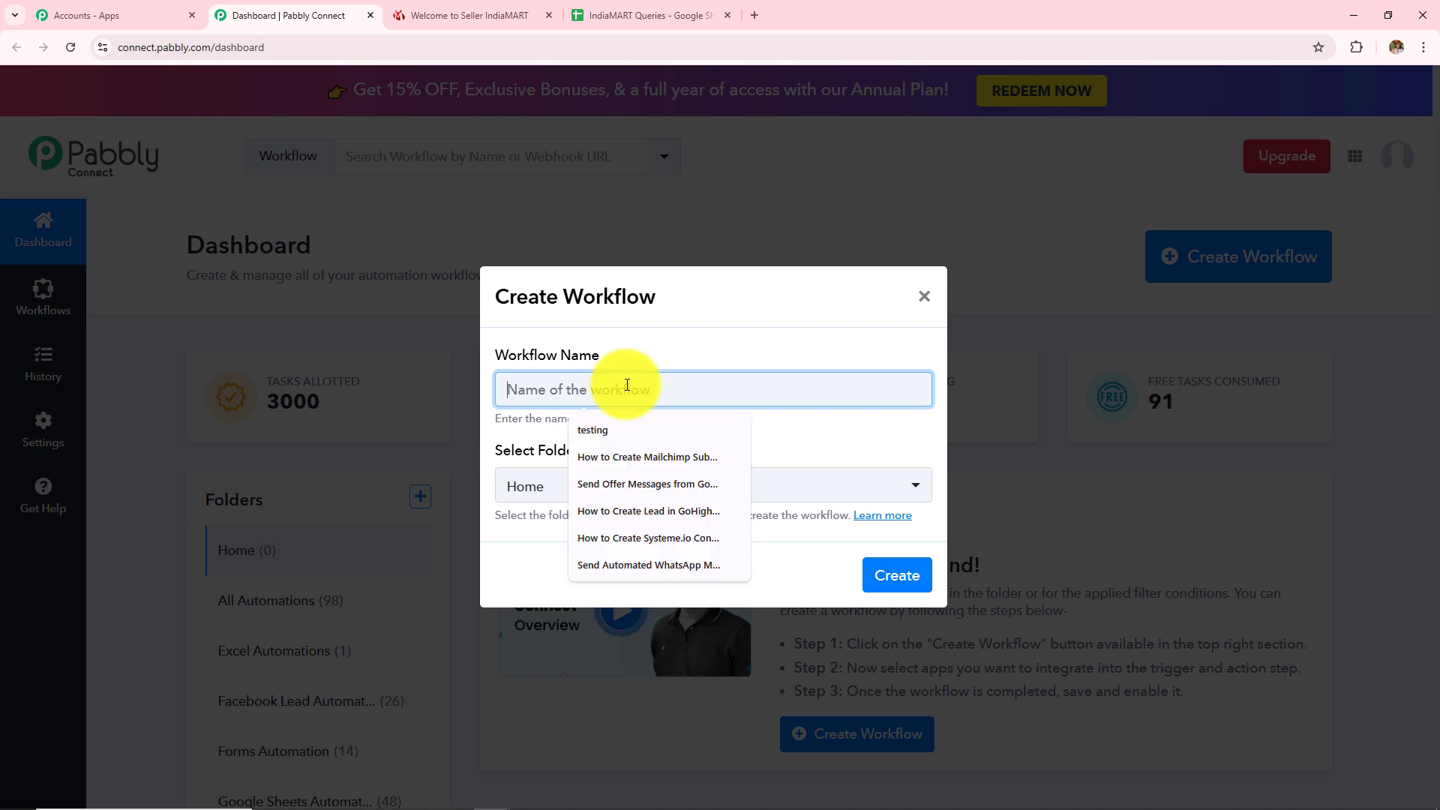
{"action": "key", "text": "ctrl+v"}
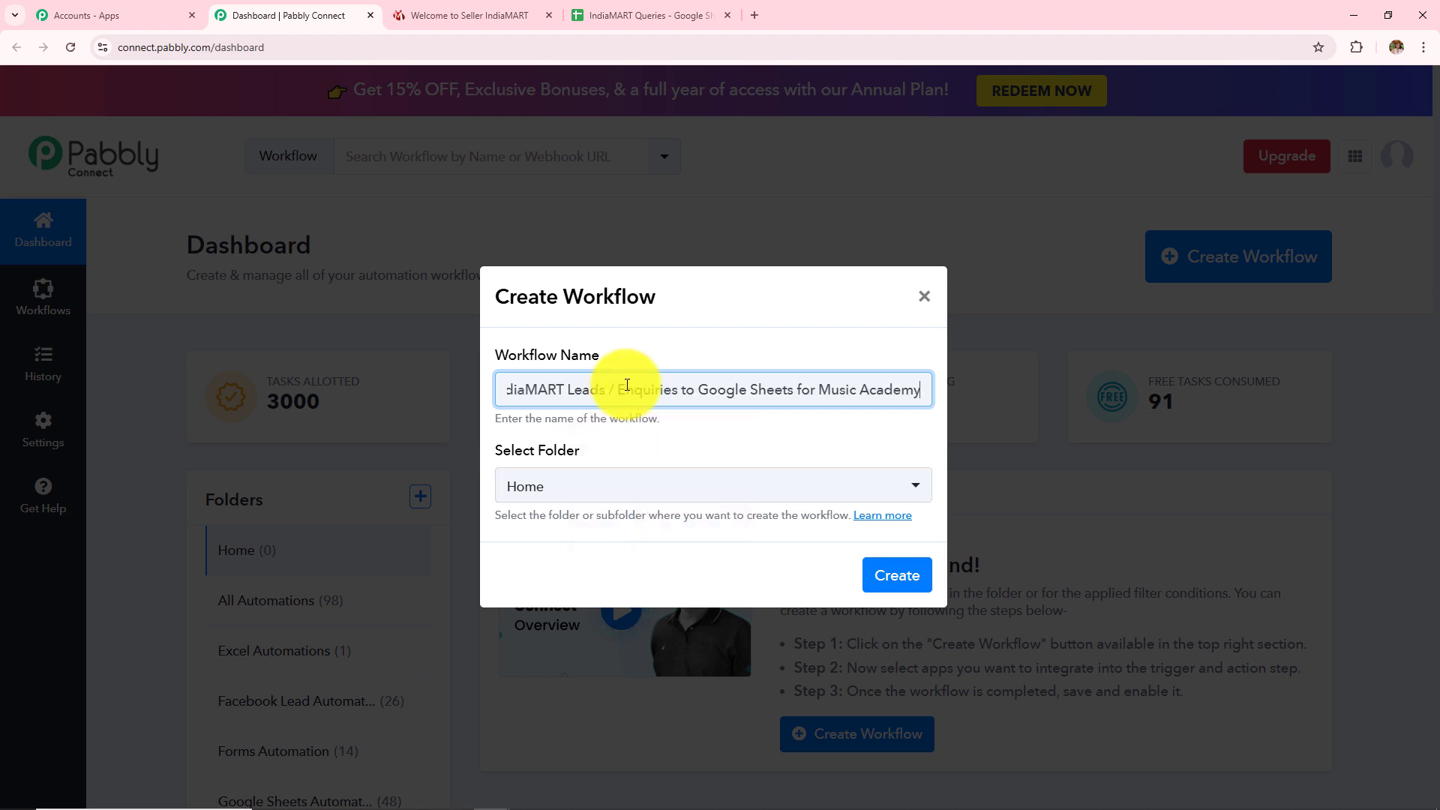
{"action": "triple_click", "coordinate": [627, 385]}
{"action": "left_click", "coordinate": [731, 386]}
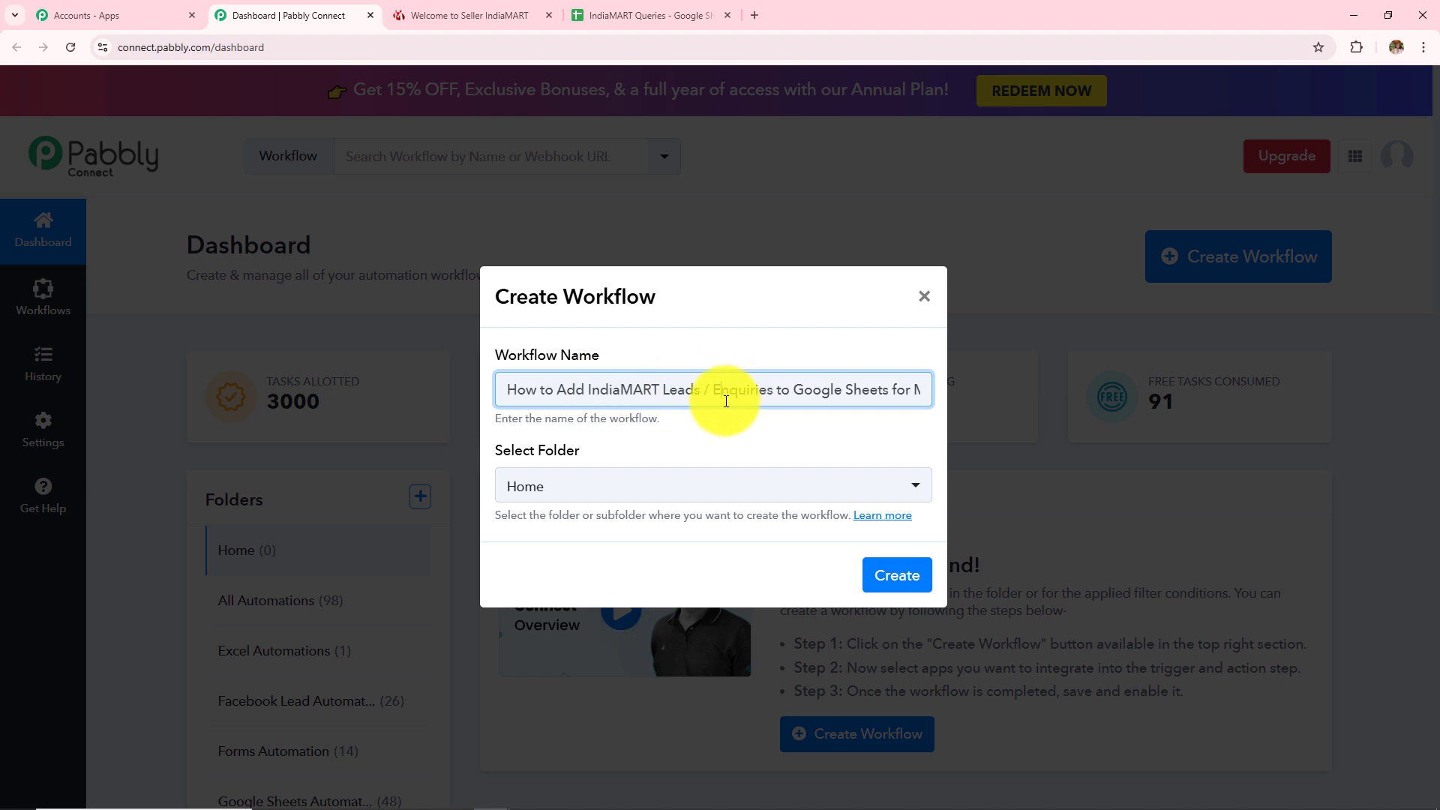
{"action": "key", "text": "Right"}
{"action": "key", "text": "Right"}
{"action": "key", "text": "Right"}
{"action": "key", "text": "Right"}
{"action": "key", "text": "Right"}
{"action": "key", "text": "Right"}
{"action": "key", "text": "Right"}
{"action": "key", "text": "Right"}
{"action": "key", "text": "Right"}
{"action": "key", "text": "Right"}
{"action": "key", "text": "Right"}
{"action": "key", "text": "Right"}
{"action": "key", "text": "Right"}
{"action": "key", "text": "Right"}
{"action": "key", "text": "Right"}
{"action": "key", "text": "Right"}
{"action": "key", "text": "Right"}
{"action": "key", "text": "Right"}
{"action": "key", "text": "Right"}
{"action": "key", "text": "Right"}
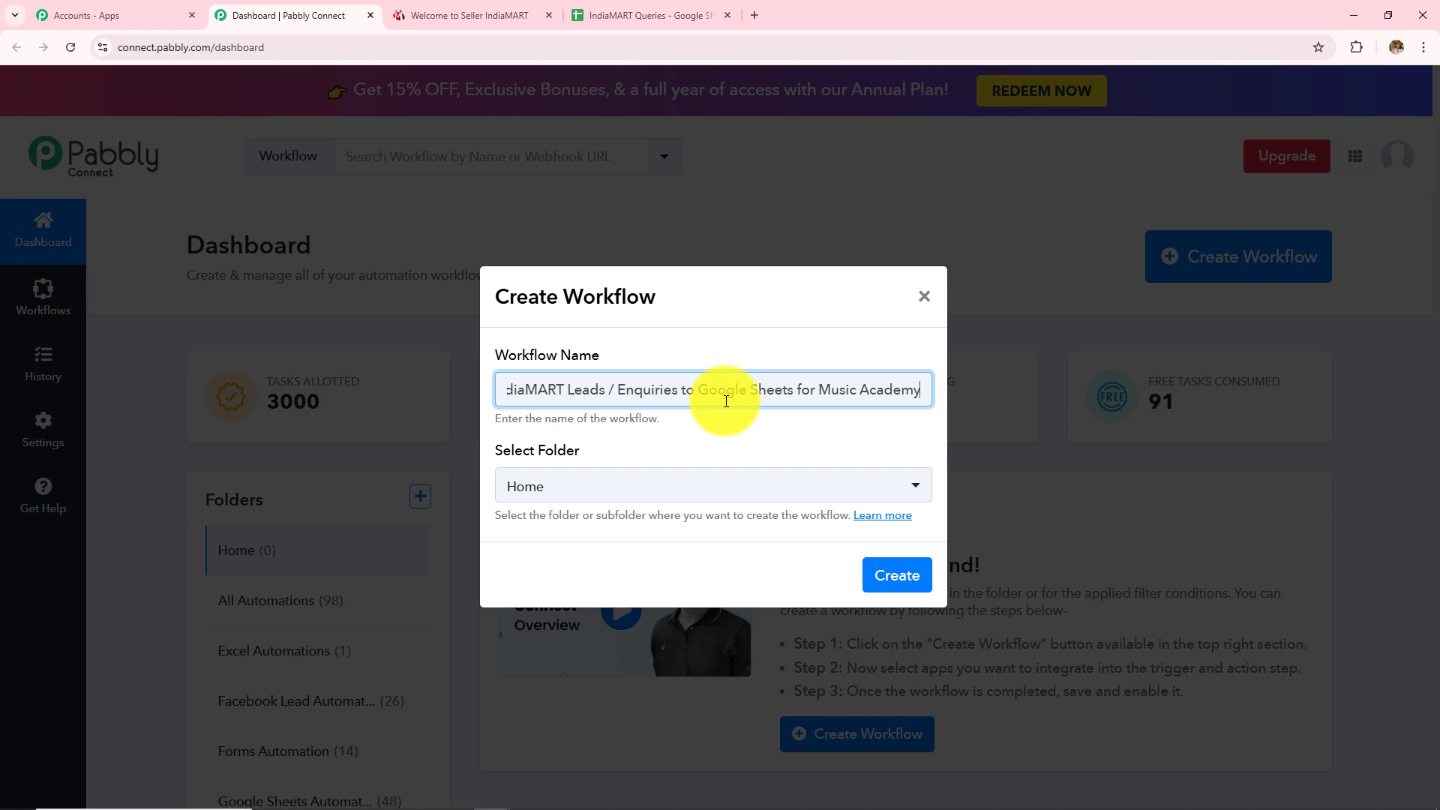
{"action": "left_click", "coordinate": [732, 483]}
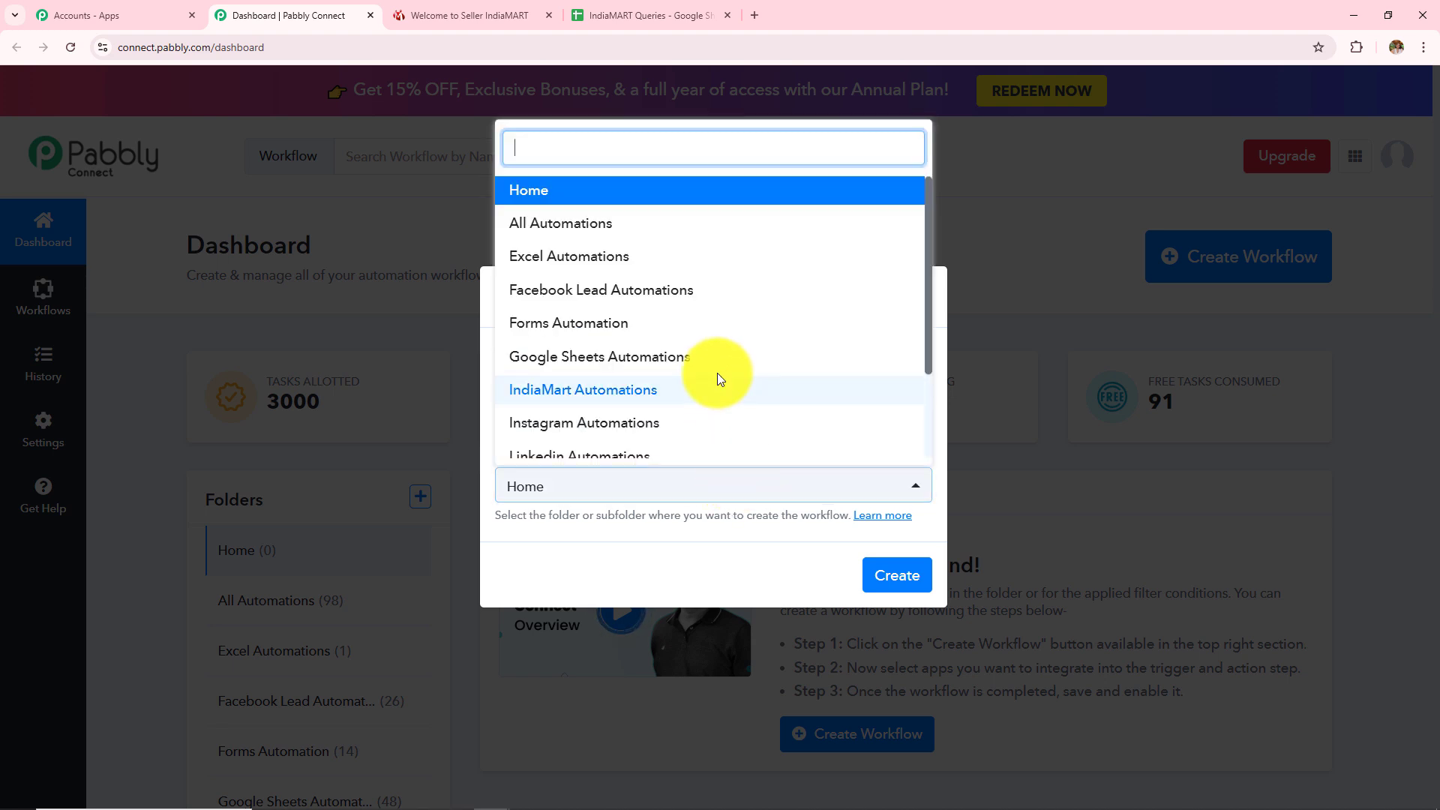
{"action": "scroll", "coordinate": [718, 379], "scroll_direction": "down", "scroll_amount": 3}
{"action": "scroll", "coordinate": [716, 382], "scroll_direction": "up", "scroll_amount": 5}
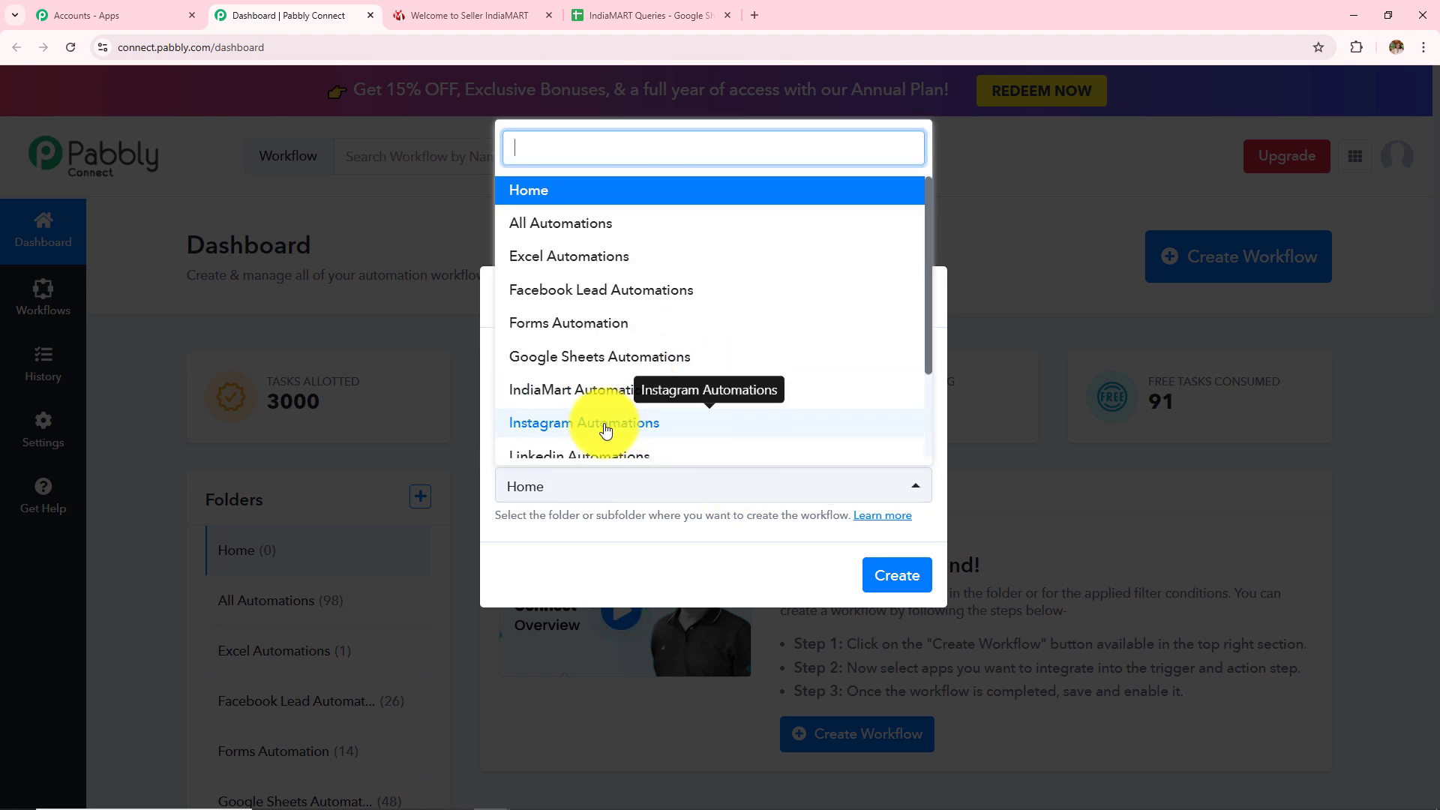
{"action": "left_click", "coordinate": [595, 398]}
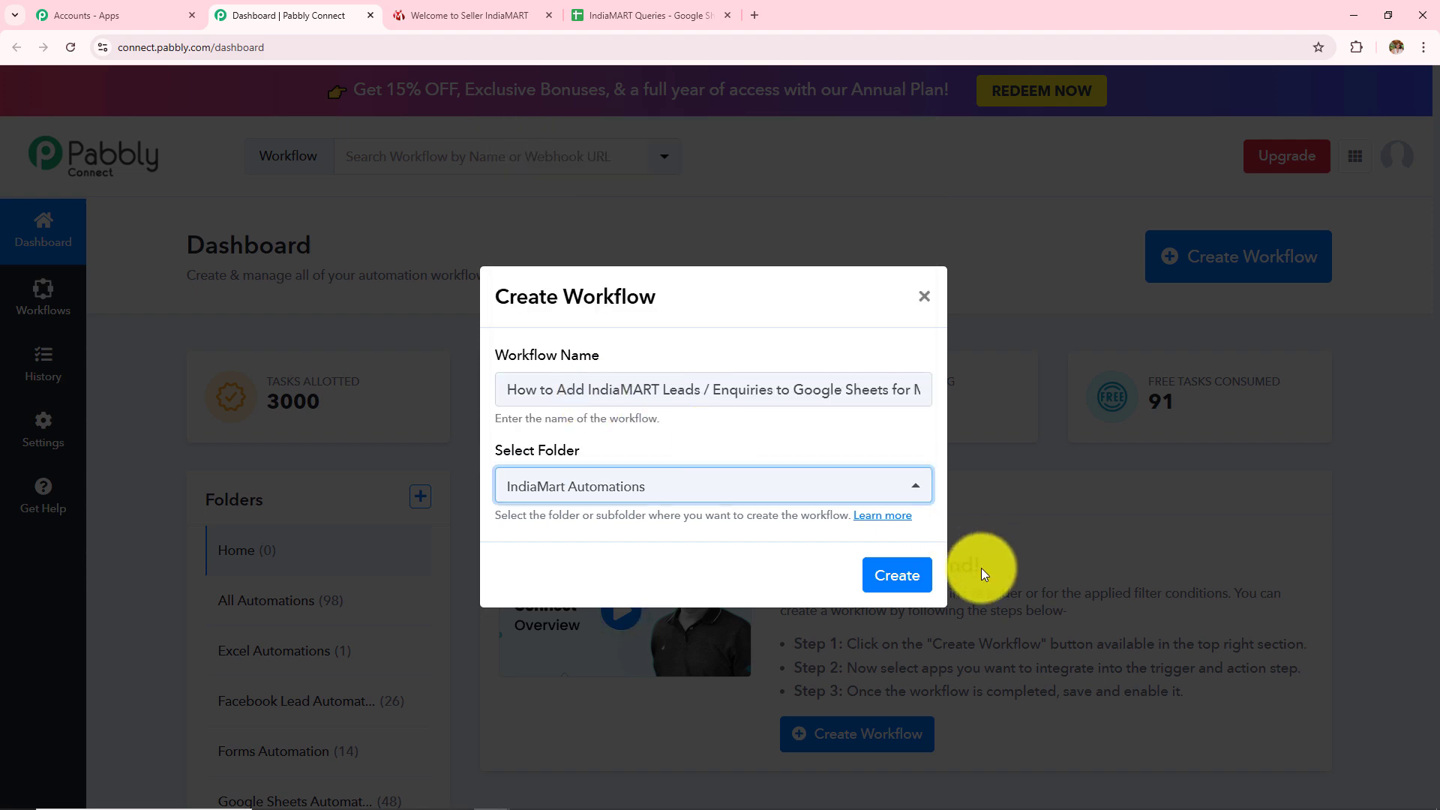
{"action": "left_click", "coordinate": [885, 576]}
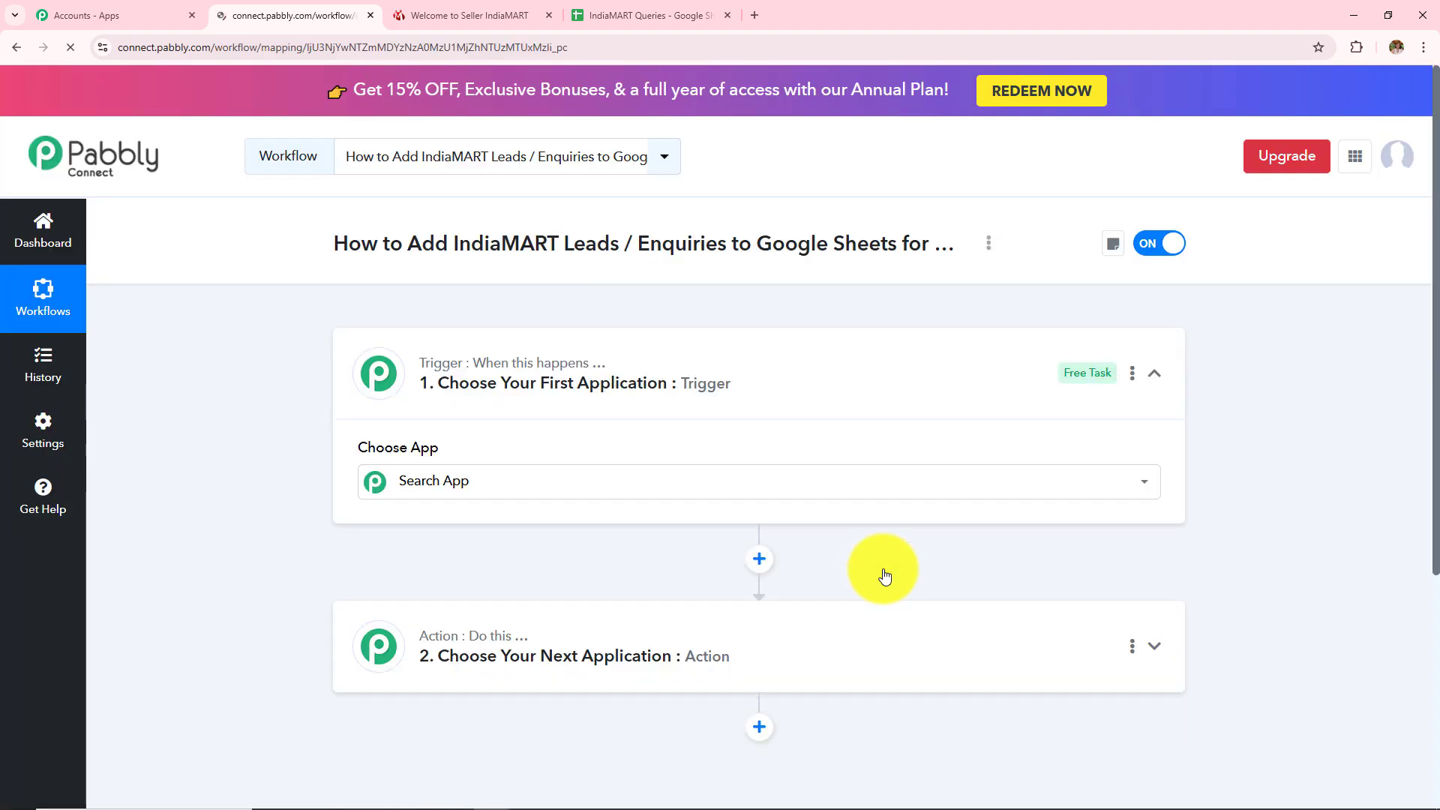
Collapse the trigger card and show the Trigger and Action help tooltips
{"action": "left_click", "coordinate": [1155, 377]}
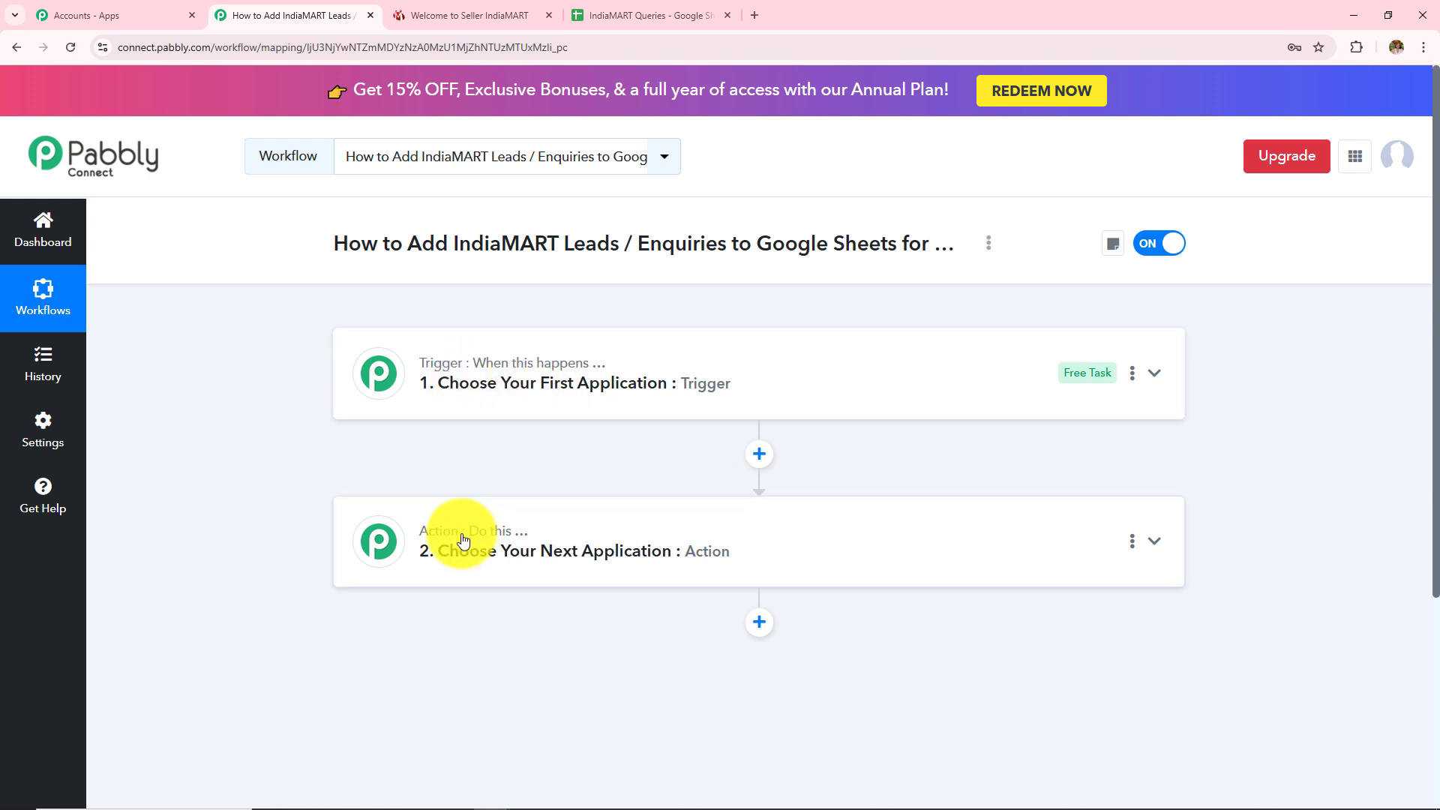
{"action": "mouse_move", "coordinate": [465, 538]}
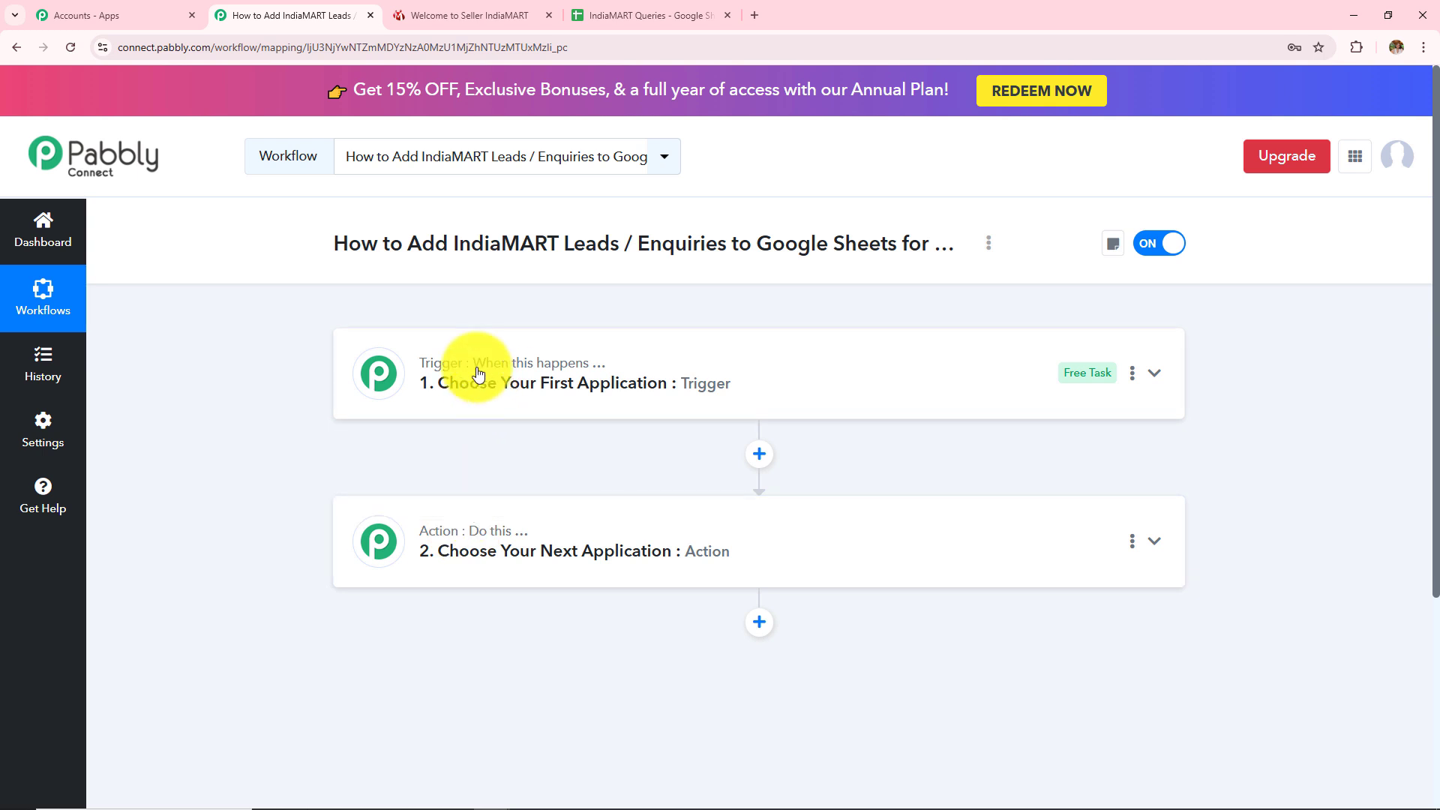
{"action": "mouse_move", "coordinate": [470, 368]}
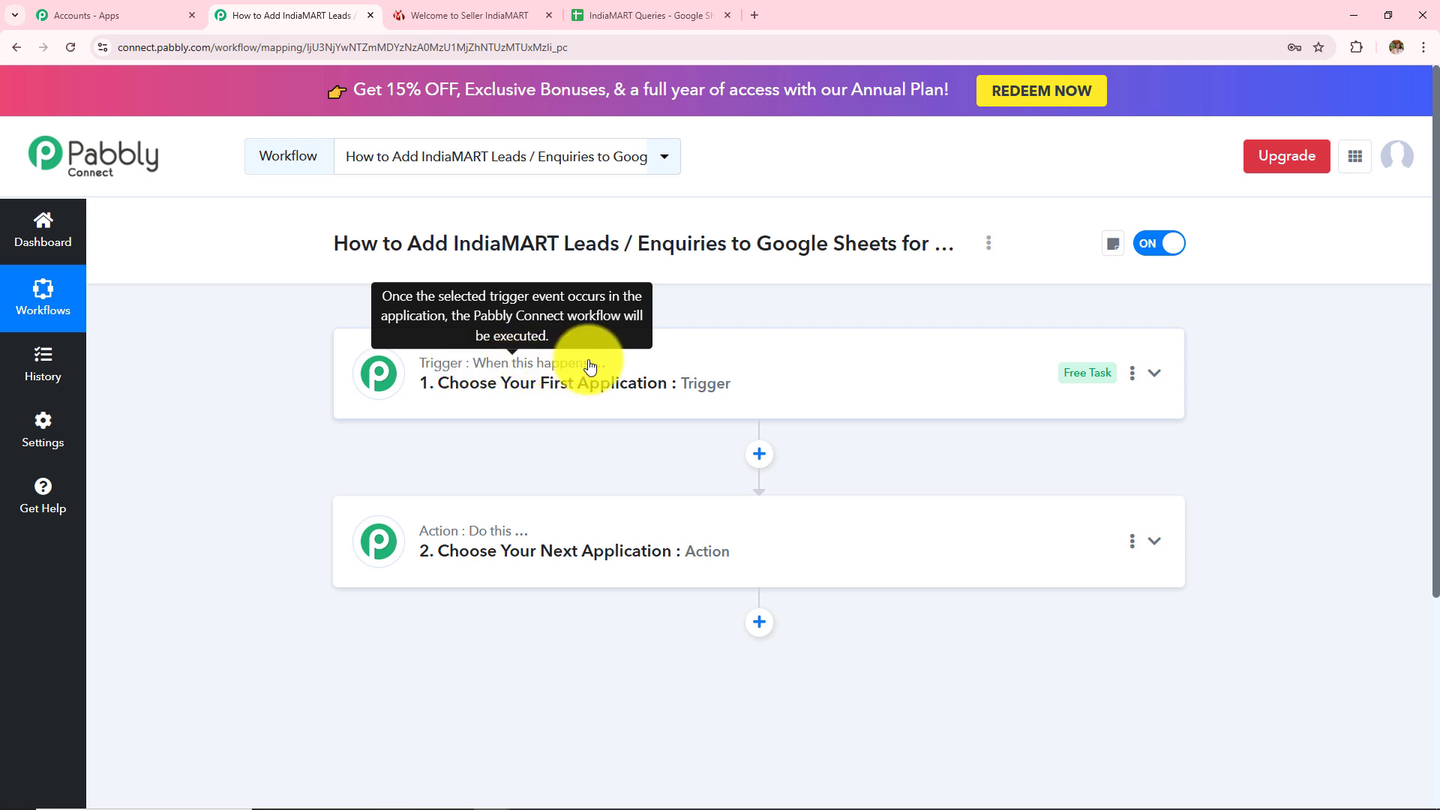
{"action": "mouse_move", "coordinate": [517, 540]}
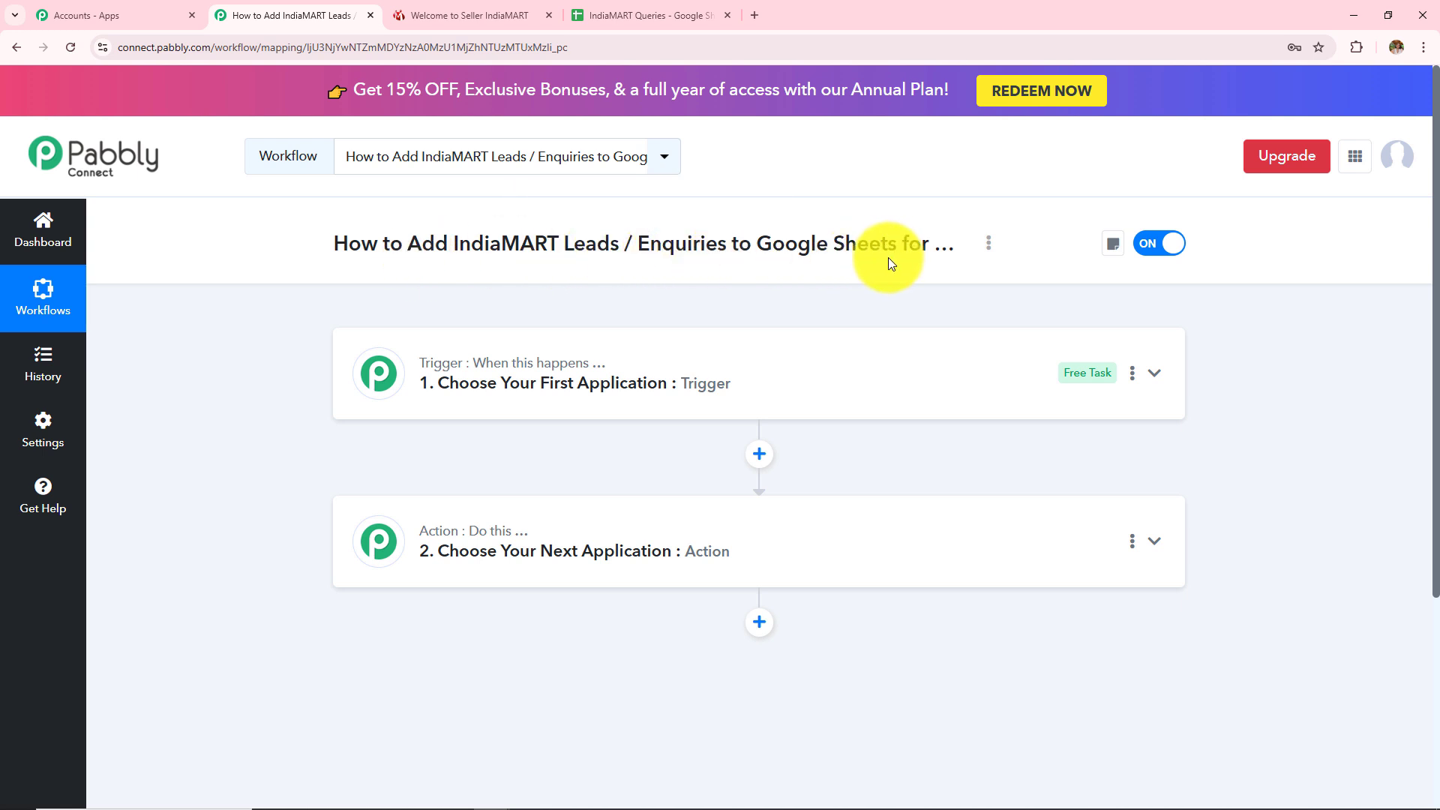
{"action": "mouse_move", "coordinate": [545, 373]}
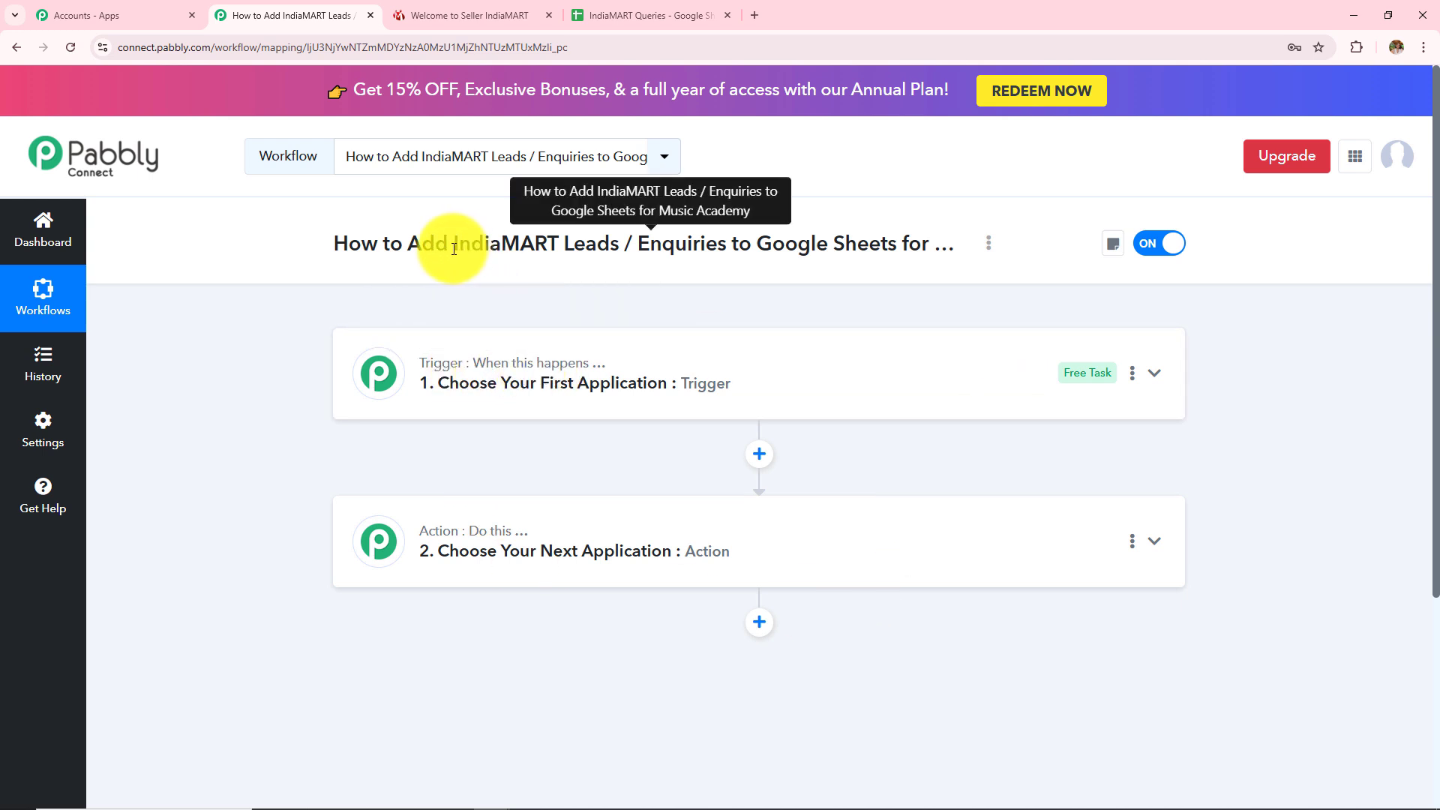
Highlight the IndiaMART leads and Google Sheets parts of the workflow title
{"action": "left_click_drag", "start_coordinate": [452, 247], "coordinate": [716, 254]}
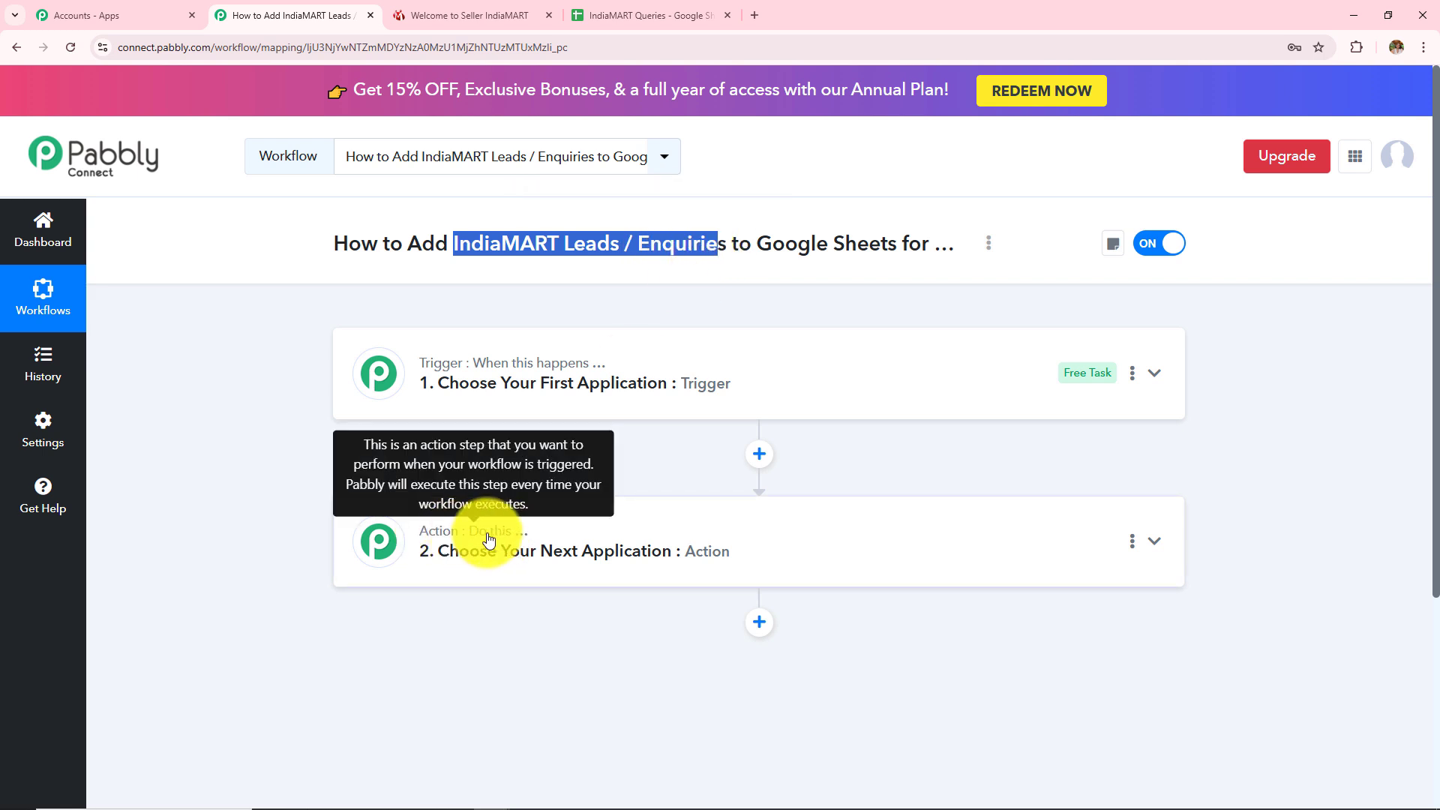
{"action": "left_click", "coordinate": [761, 241]}
{"action": "left_click_drag", "start_coordinate": [761, 241], "coordinate": [900, 244]}
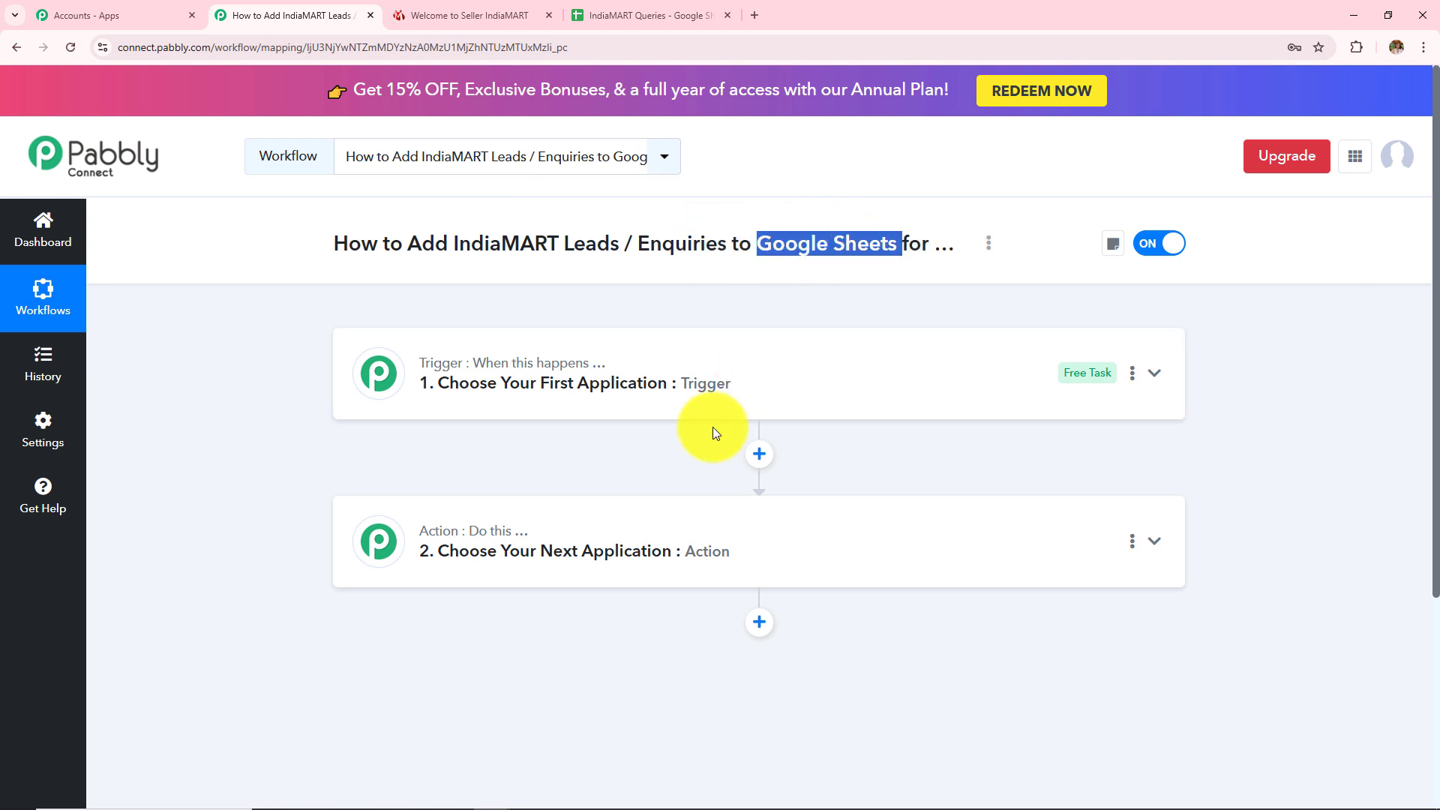
Set the trigger app to IndiaMART with New Leads as the trigger event
{"action": "left_click", "coordinate": [528, 398]}
{"action": "left_click", "coordinate": [516, 470]}
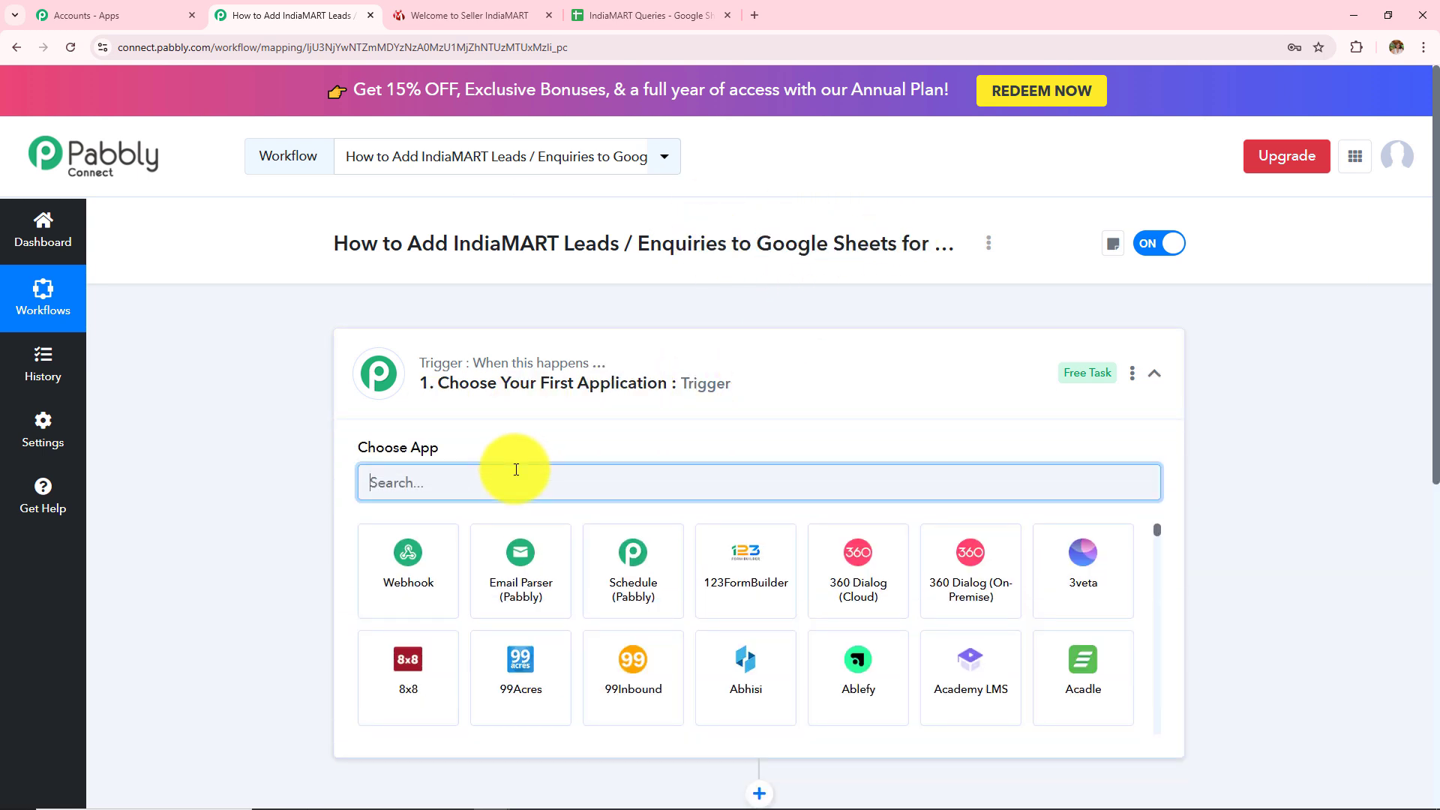
{"action": "type", "text": "India"}
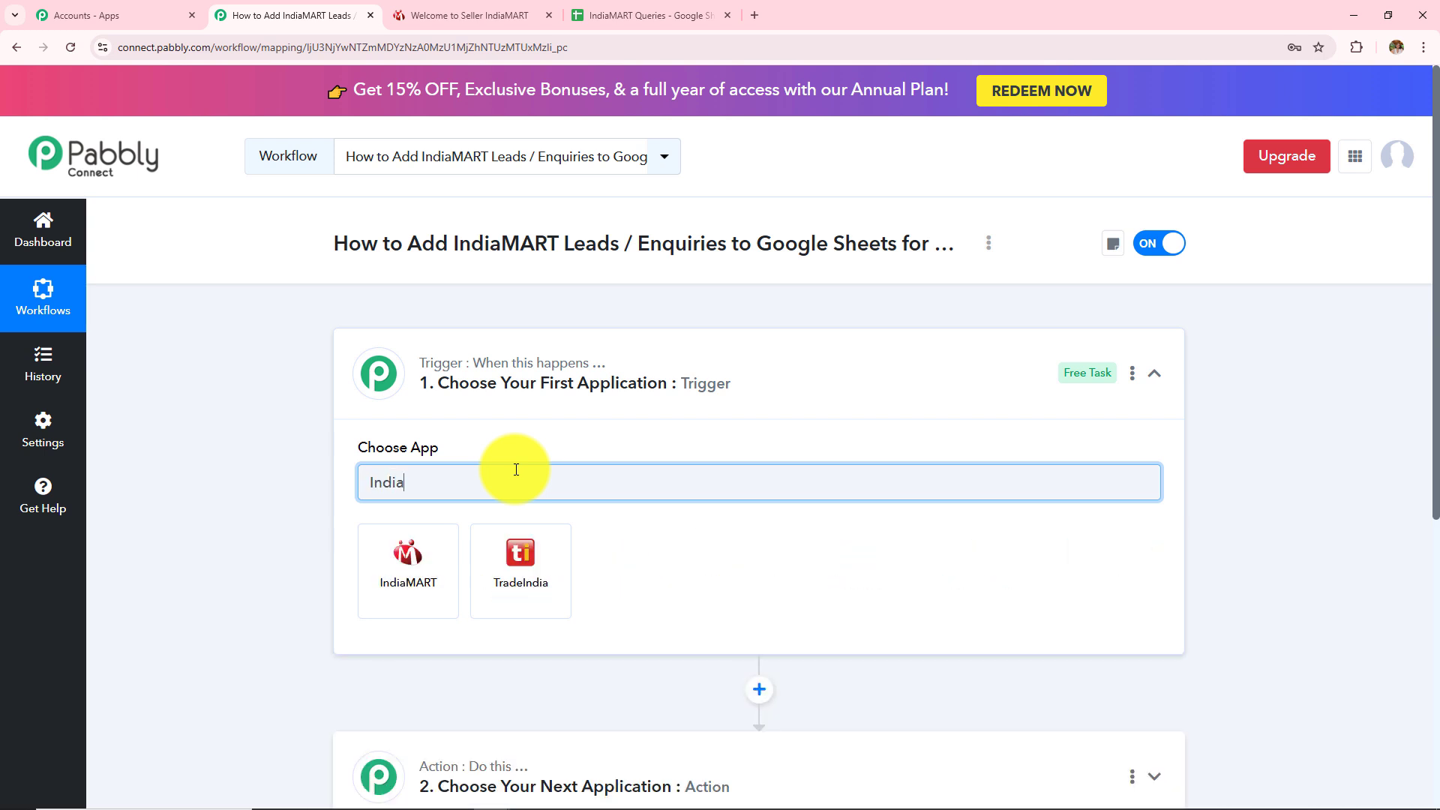
{"action": "left_click", "coordinate": [433, 571]}
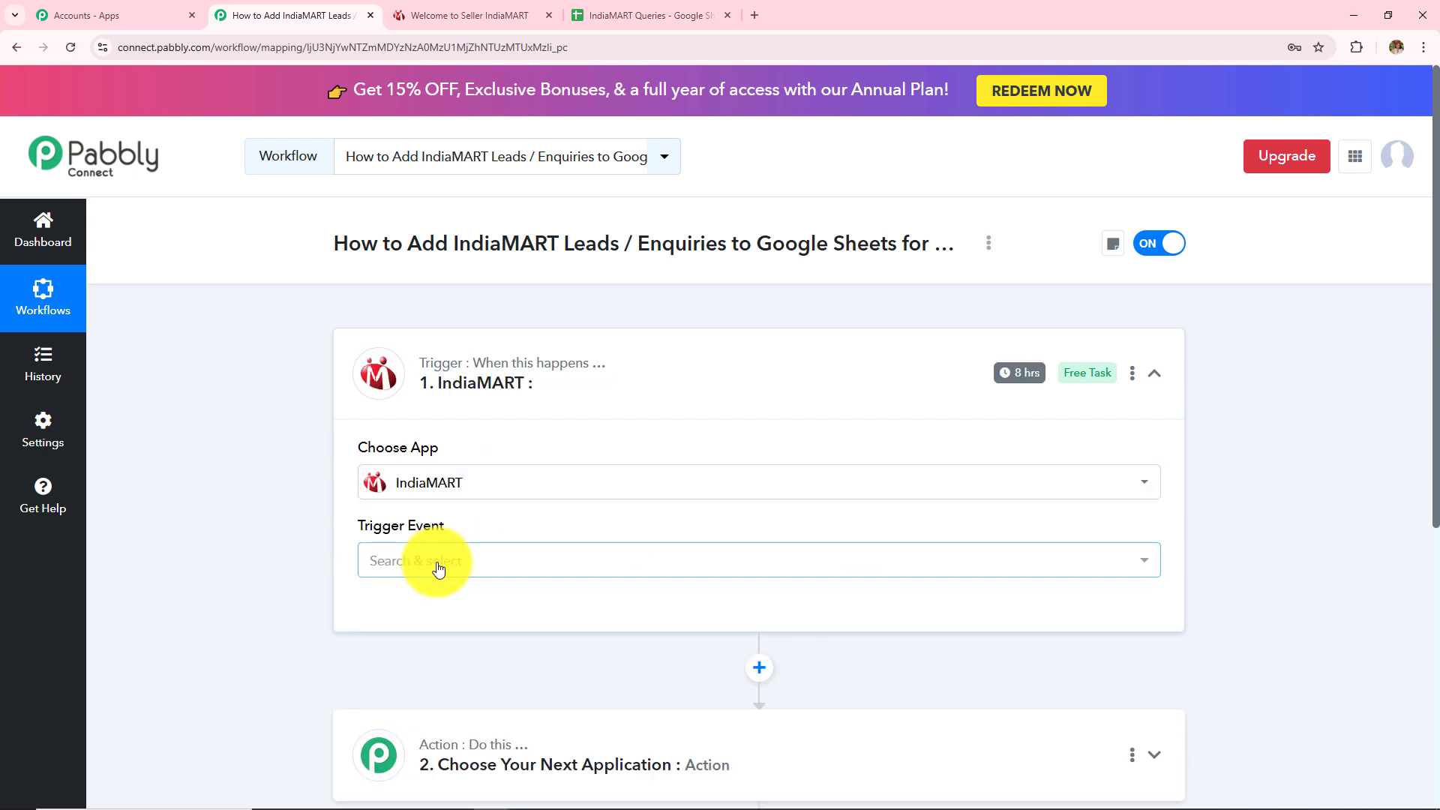
{"action": "left_click", "coordinate": [437, 567]}
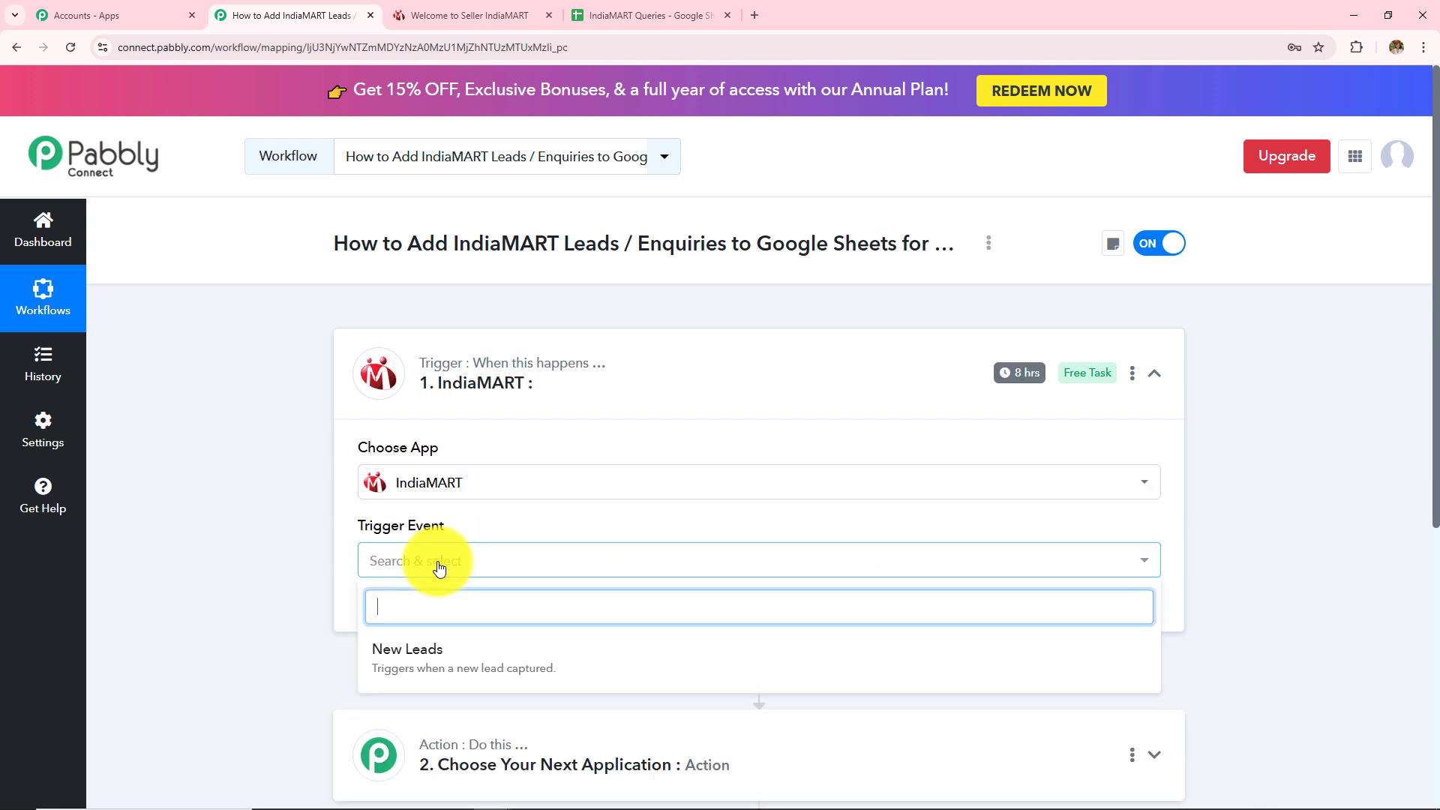
{"action": "left_click", "coordinate": [408, 665]}
Review the six setup steps under the webhook URL, then move to the IndiaMART seller dashboard
{"action": "scroll", "coordinate": [686, 571], "scroll_direction": "down", "scroll_amount": 2}
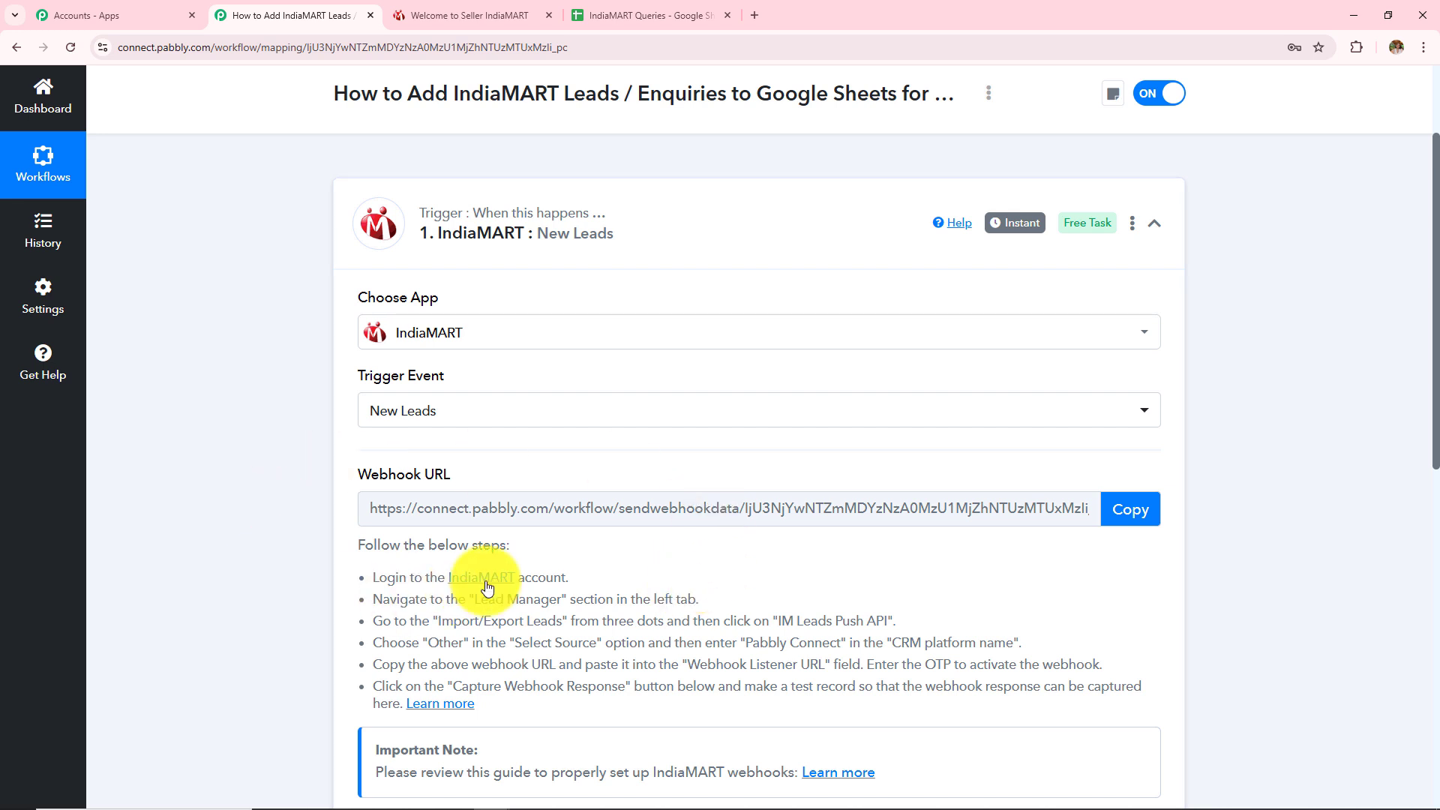
{"action": "scroll", "coordinate": [600, 596], "scroll_direction": "down", "scroll_amount": 2}
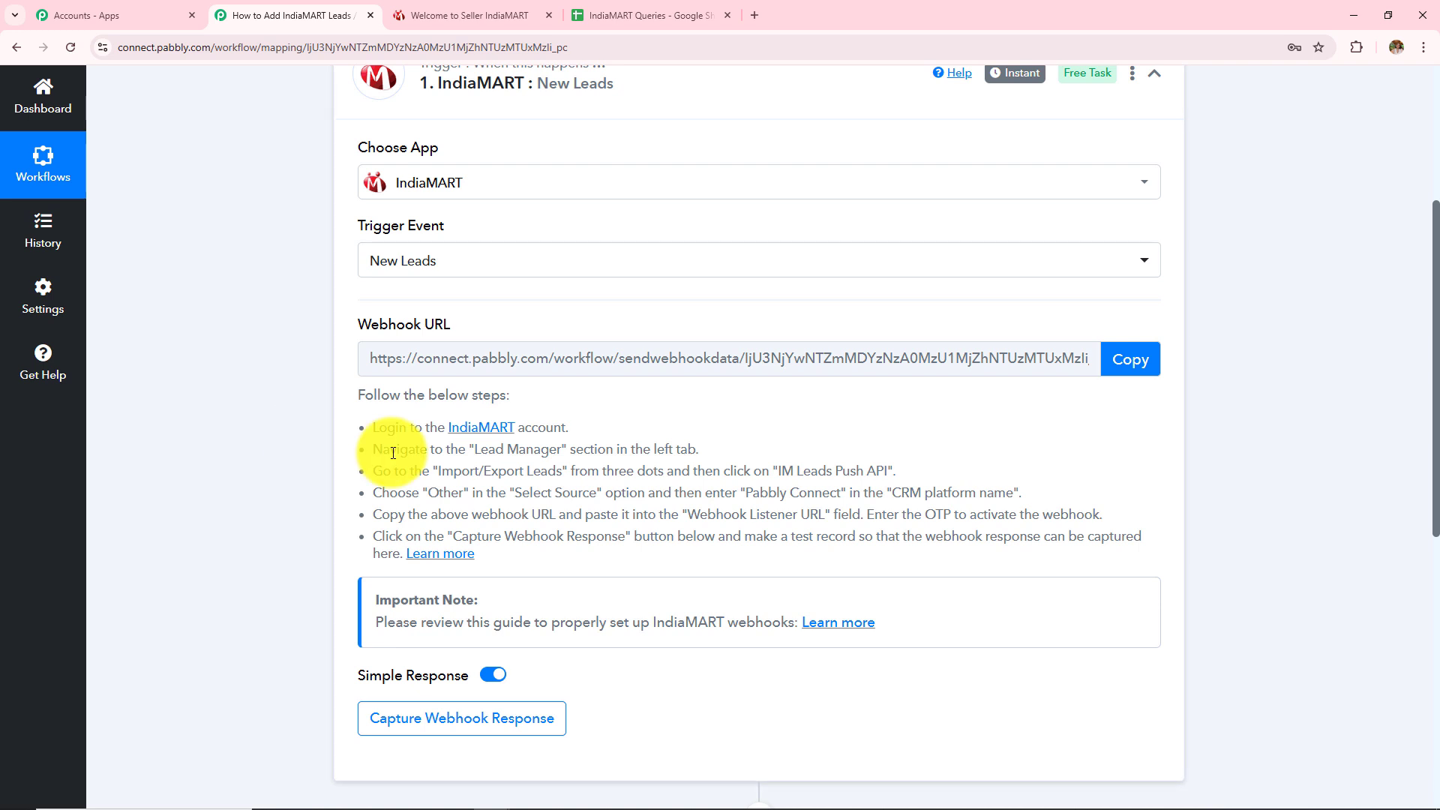
{"action": "scroll", "coordinate": [459, 515], "scroll_direction": "up", "scroll_amount": 2}
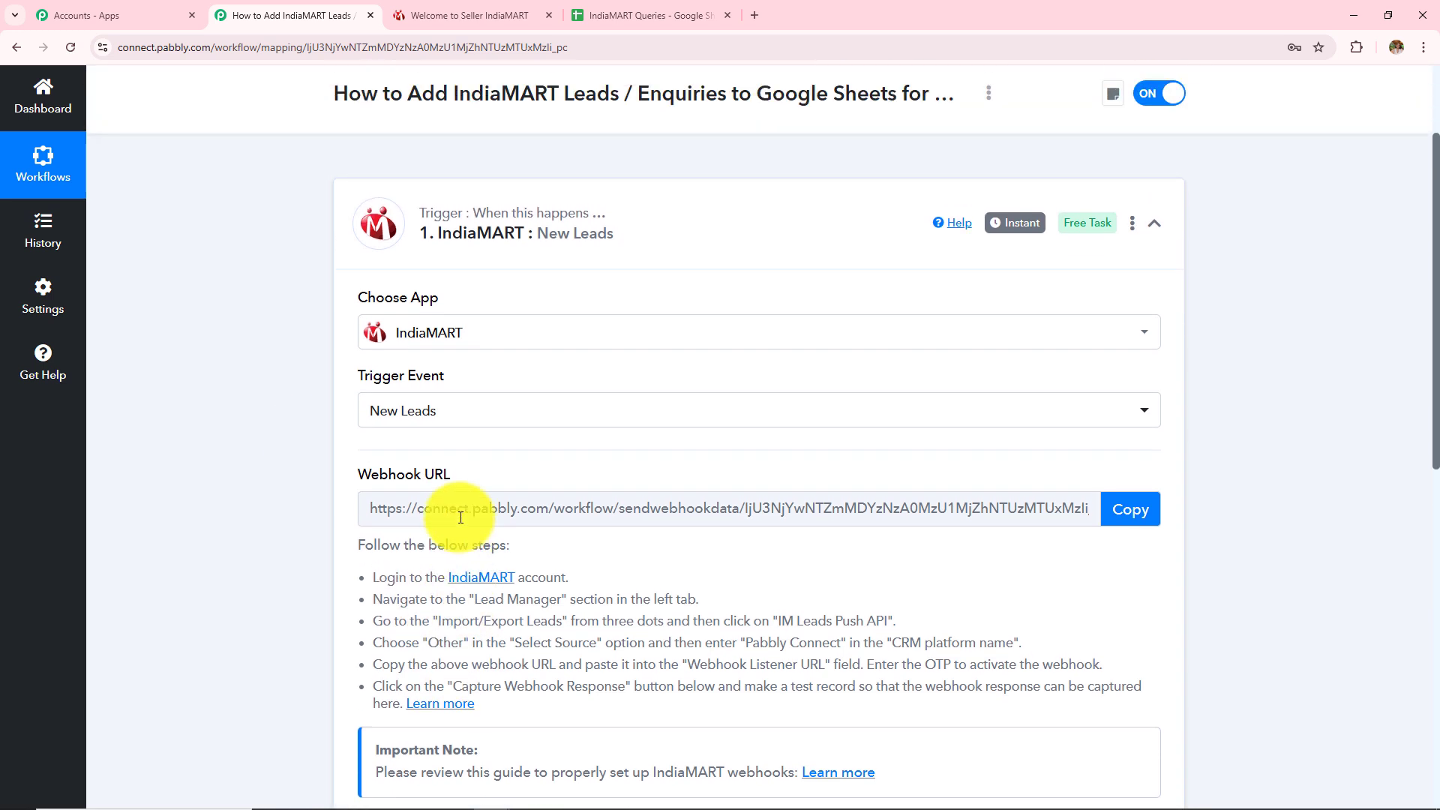
{"action": "left_click_drag", "start_coordinate": [362, 570], "coordinate": [513, 718]}
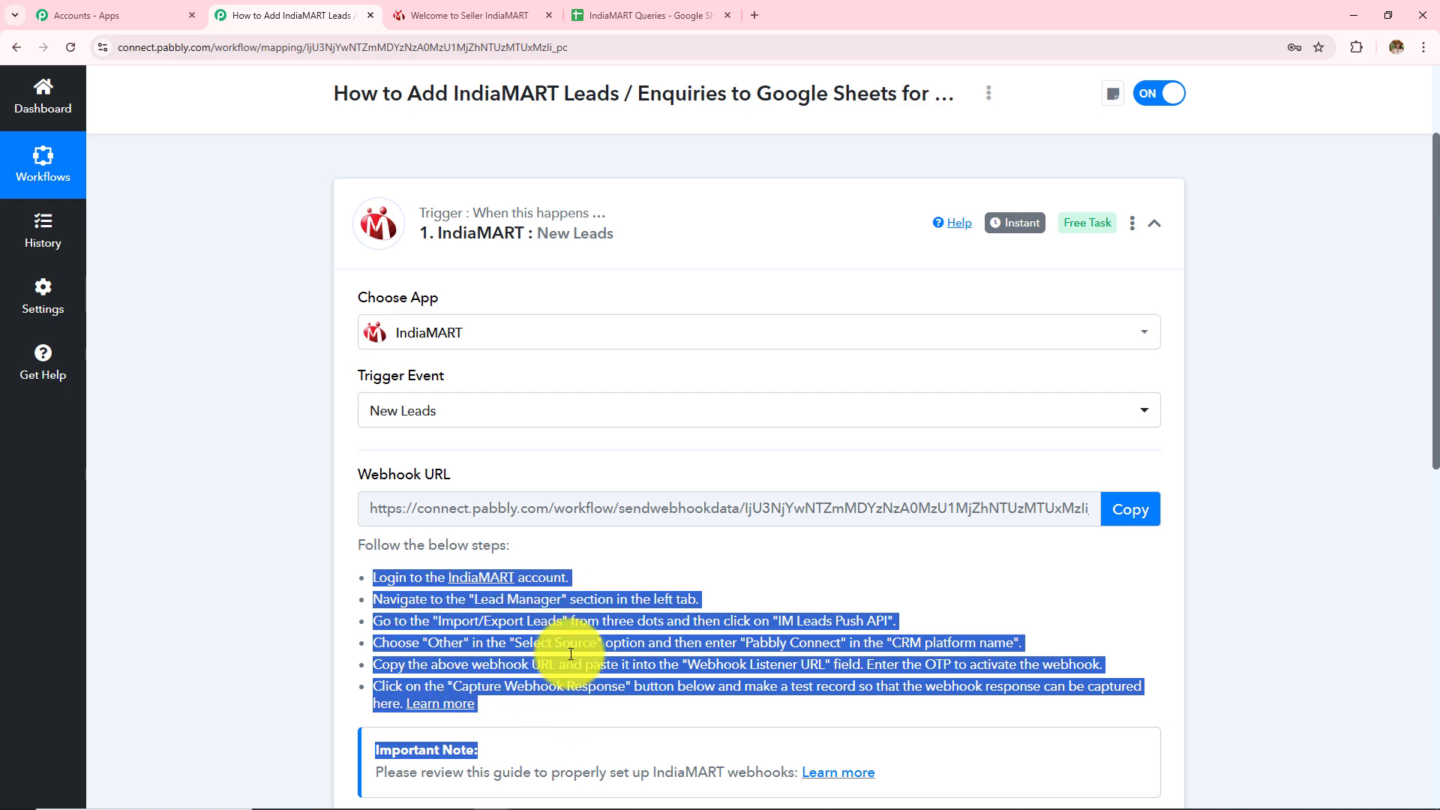
{"action": "left_click", "coordinate": [469, 15]}
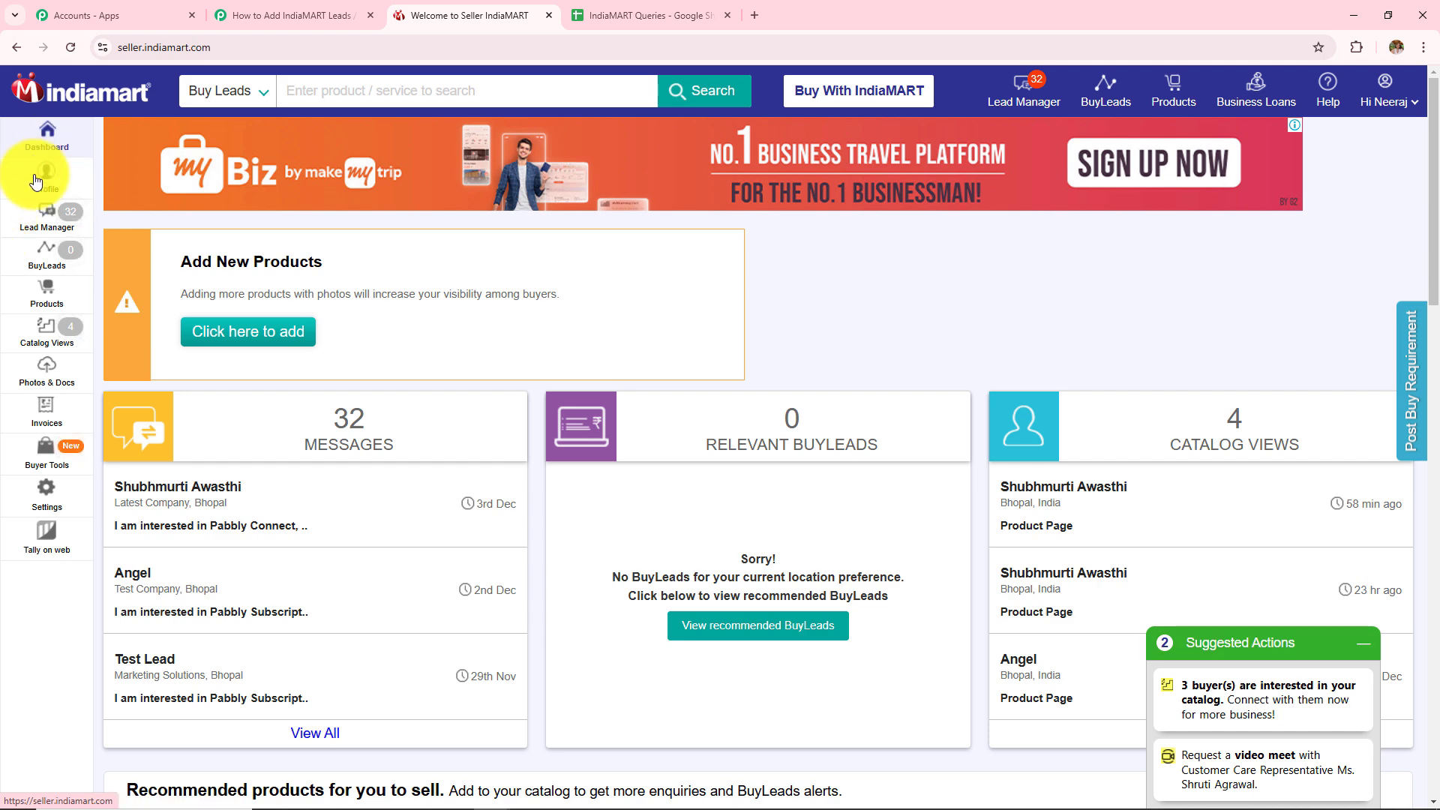
Open Lead Manager and reveal its Import / Export Leads options, Pull API and Push API
{"action": "left_click", "coordinate": [38, 214]}
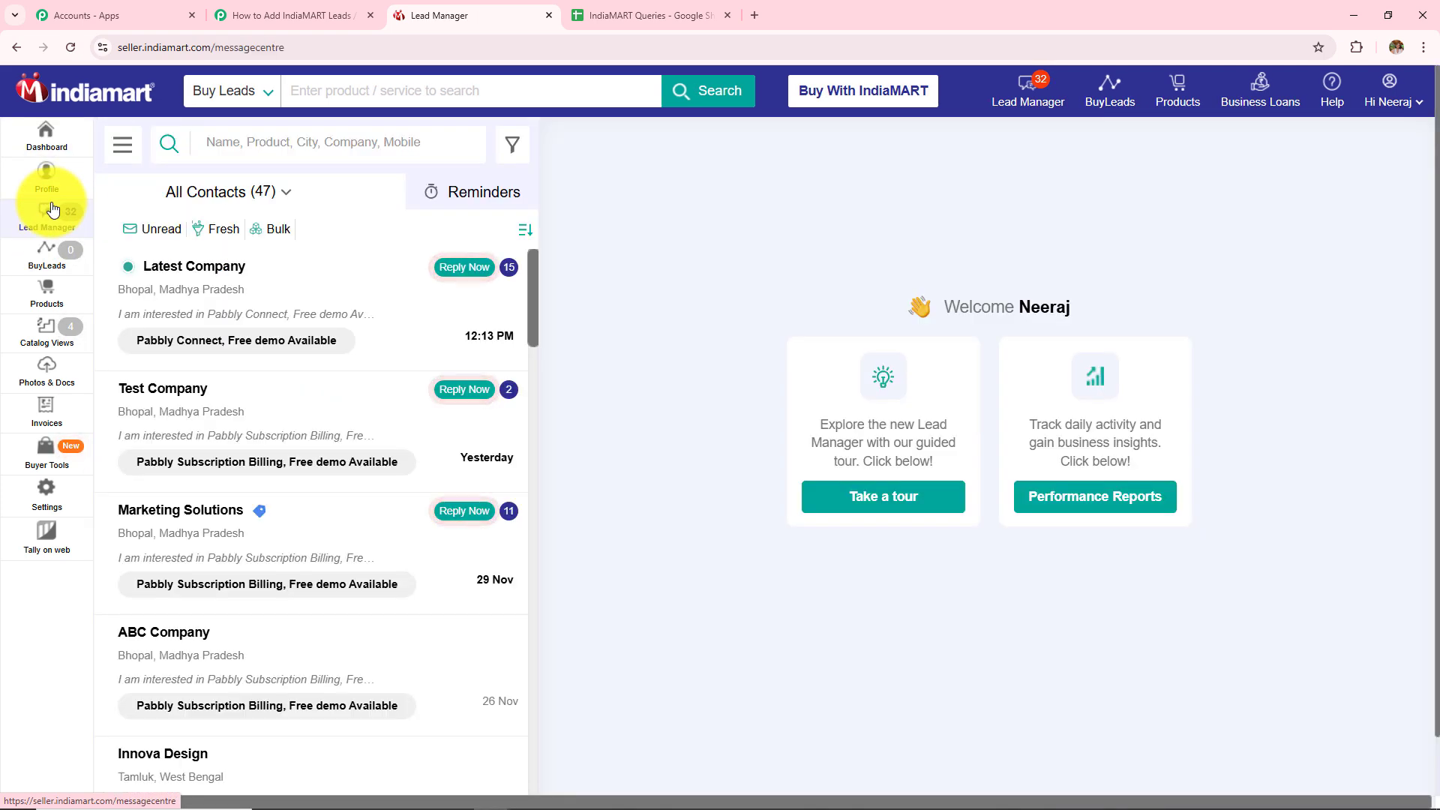
{"action": "left_click", "coordinate": [123, 147]}
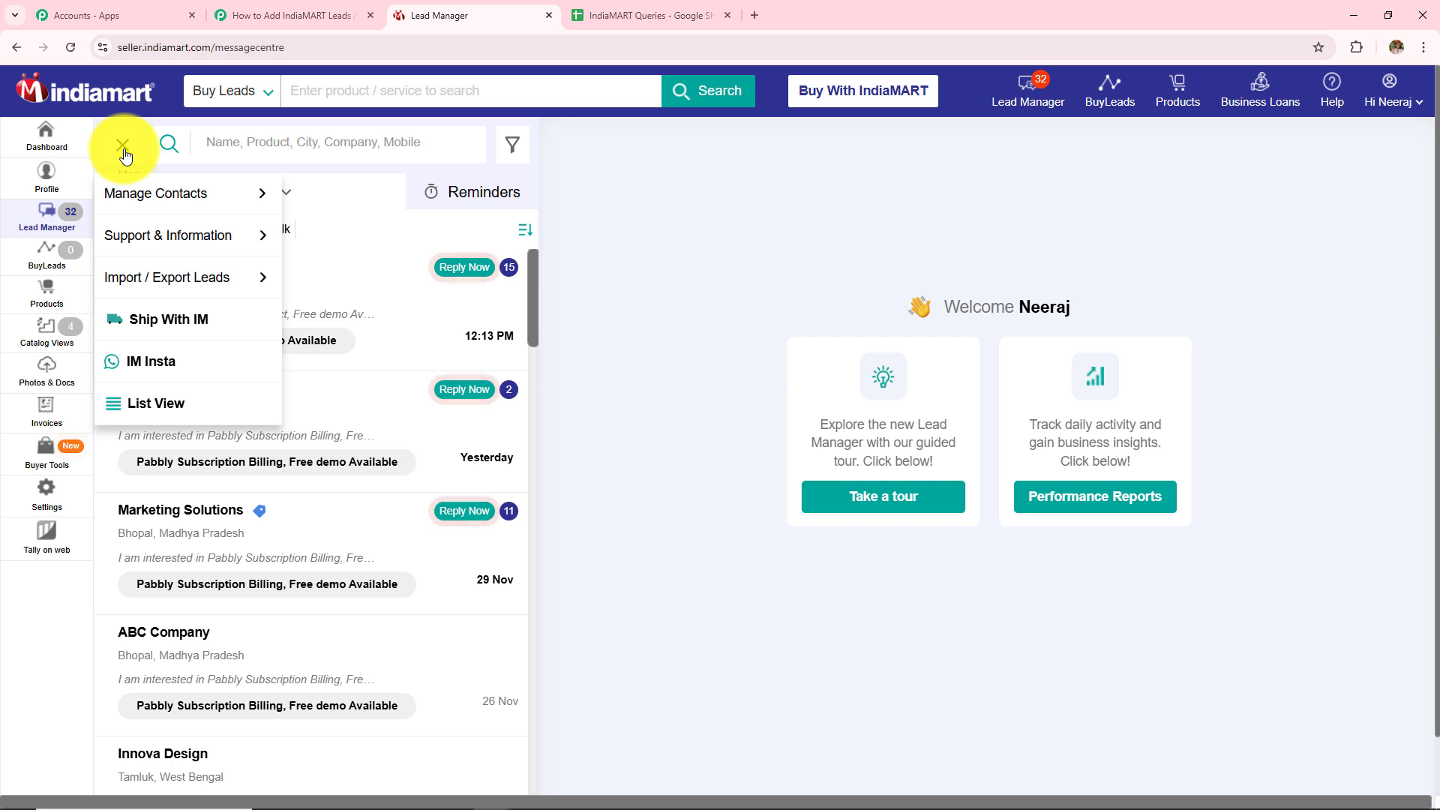
{"action": "mouse_move", "coordinate": [154, 279]}
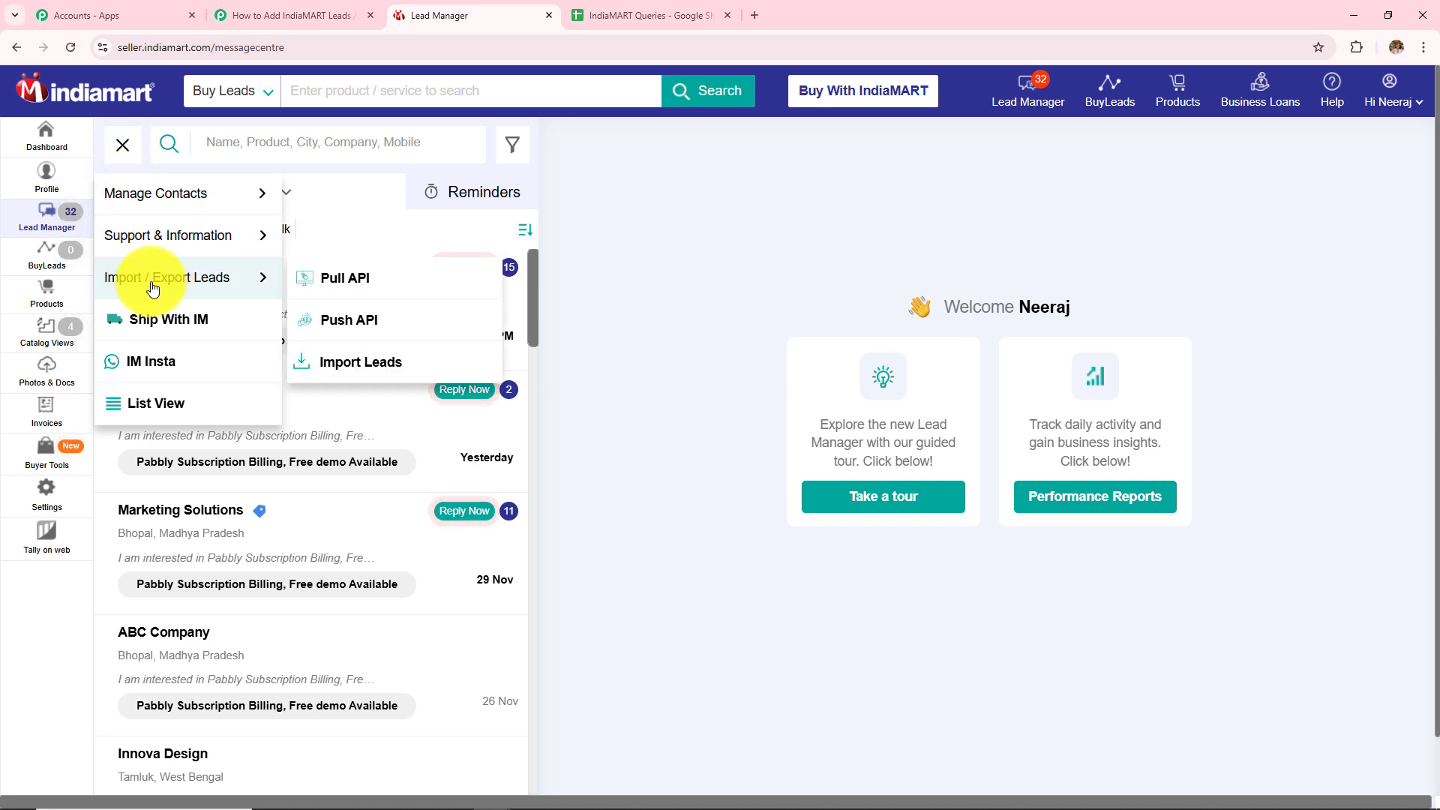
On the Push API page, choose Other as source and enter Pabbly Connect as CRM platform name
{"action": "left_click", "coordinate": [339, 321]}
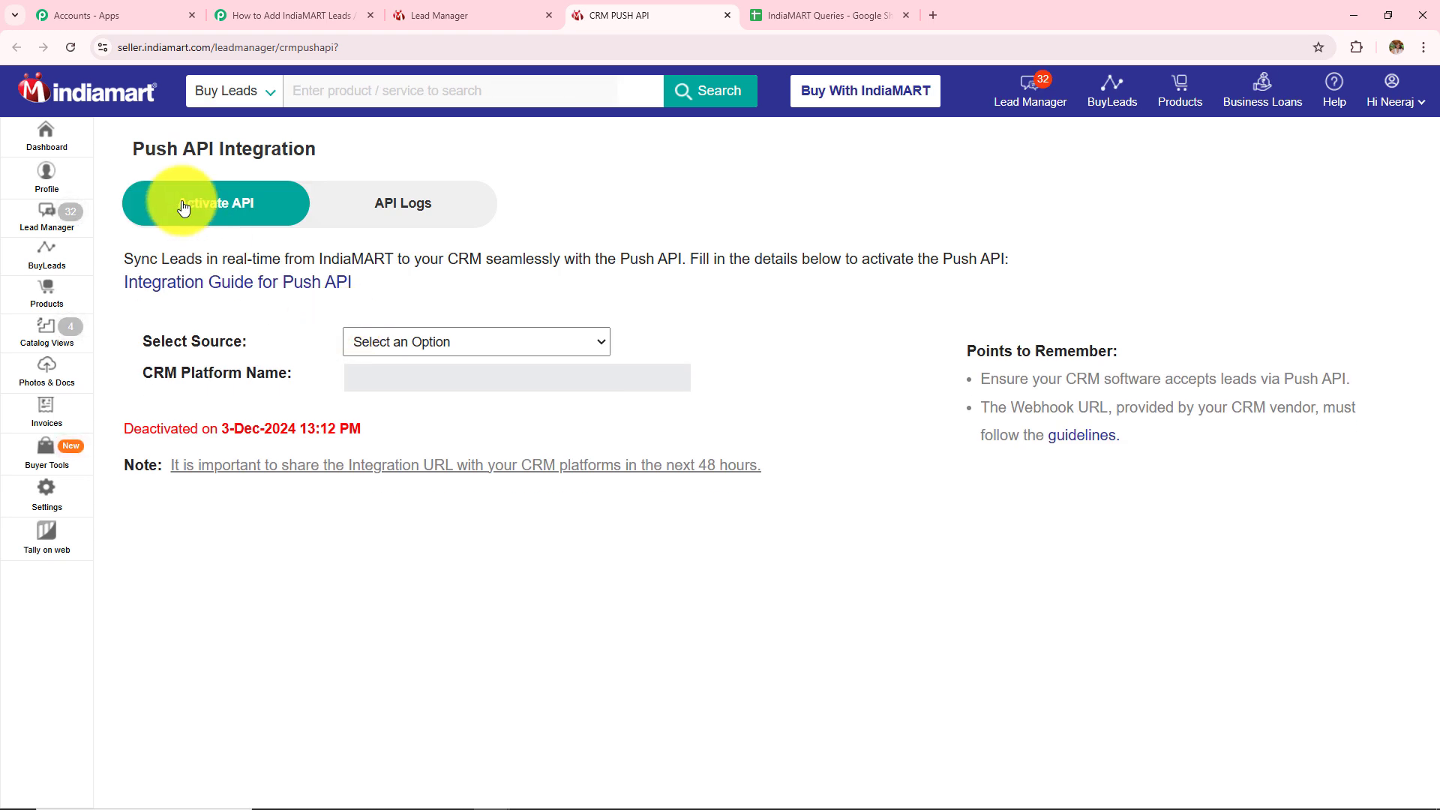
{"action": "left_click_drag", "start_coordinate": [120, 146], "coordinate": [368, 168]}
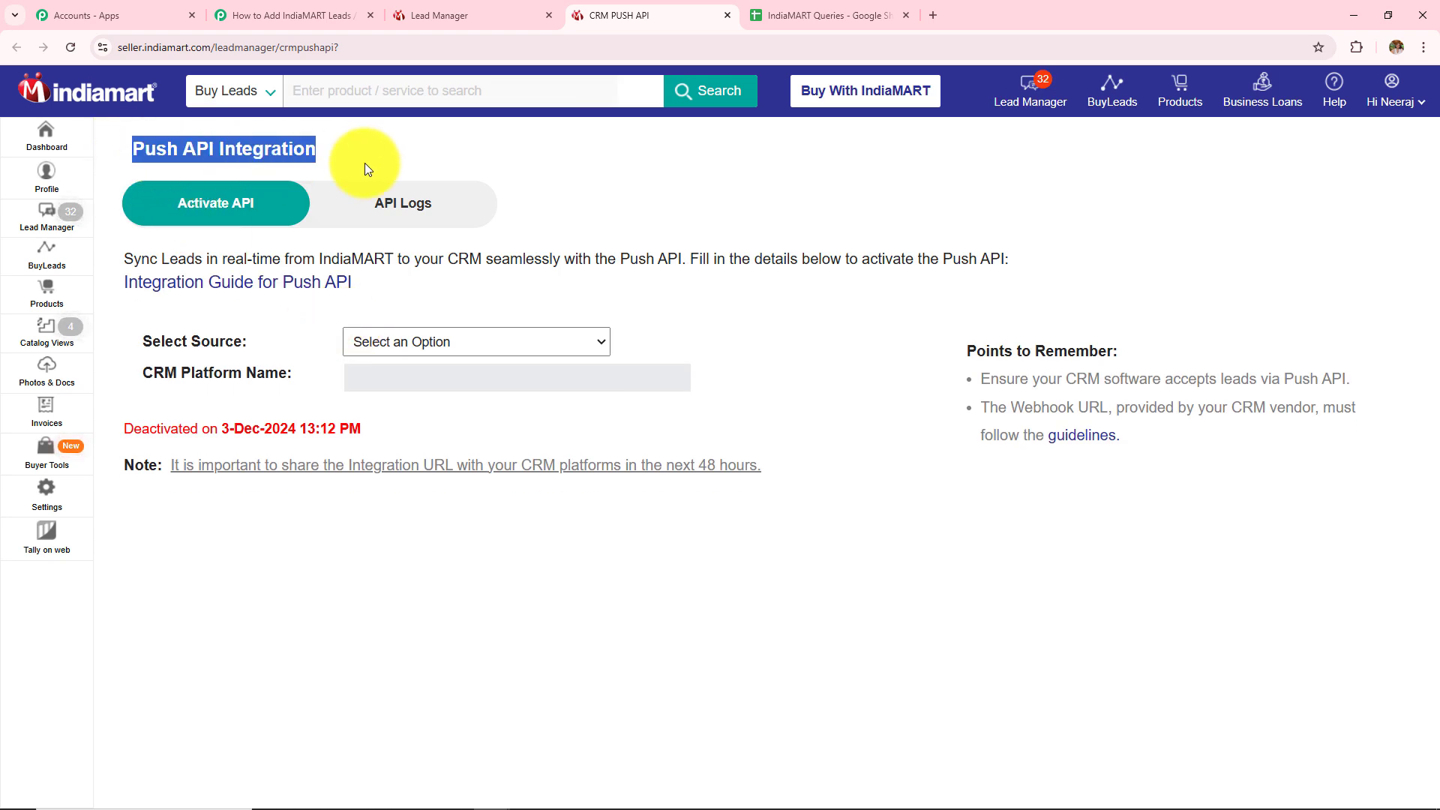
{"action": "left_click", "coordinate": [397, 349]}
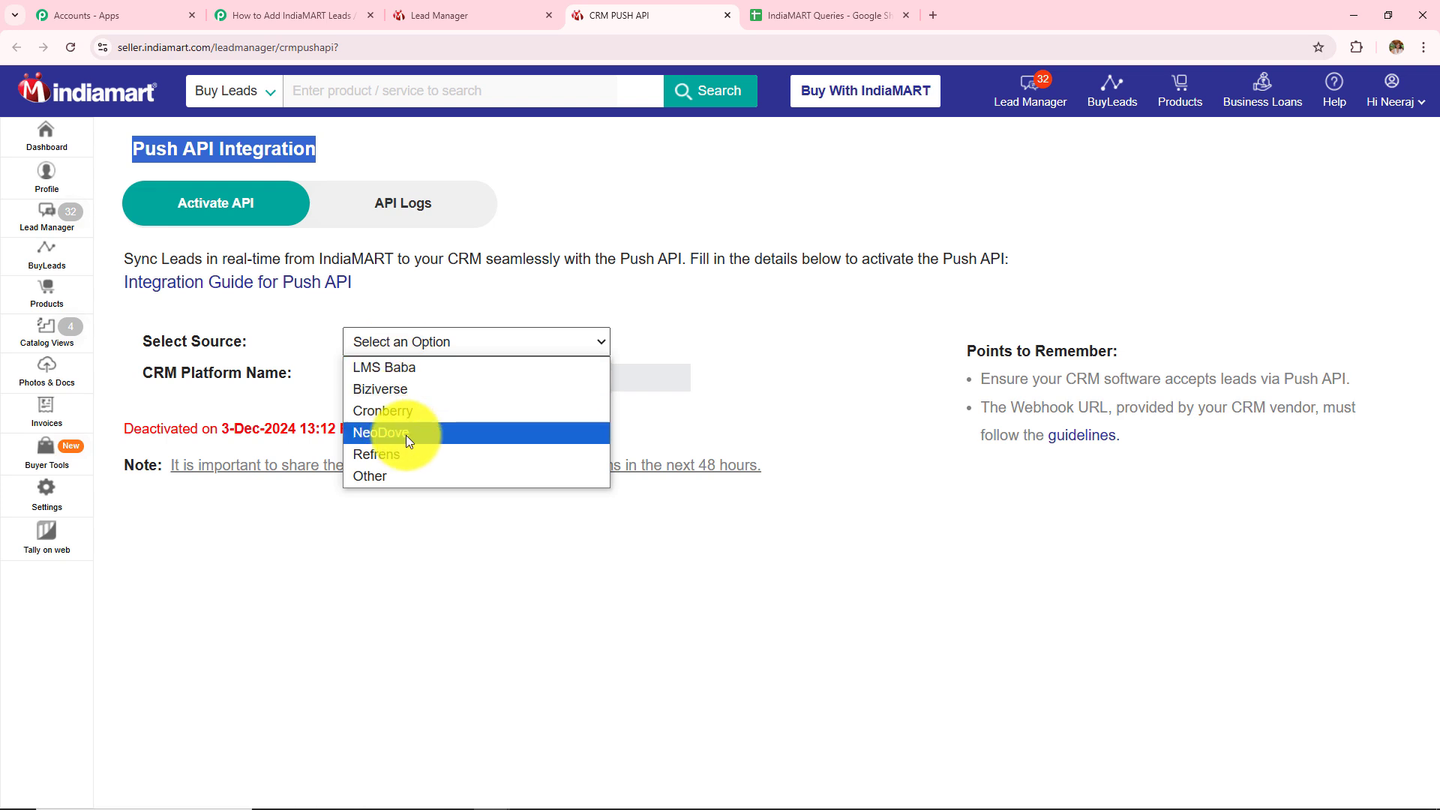
{"action": "left_click", "coordinate": [393, 478]}
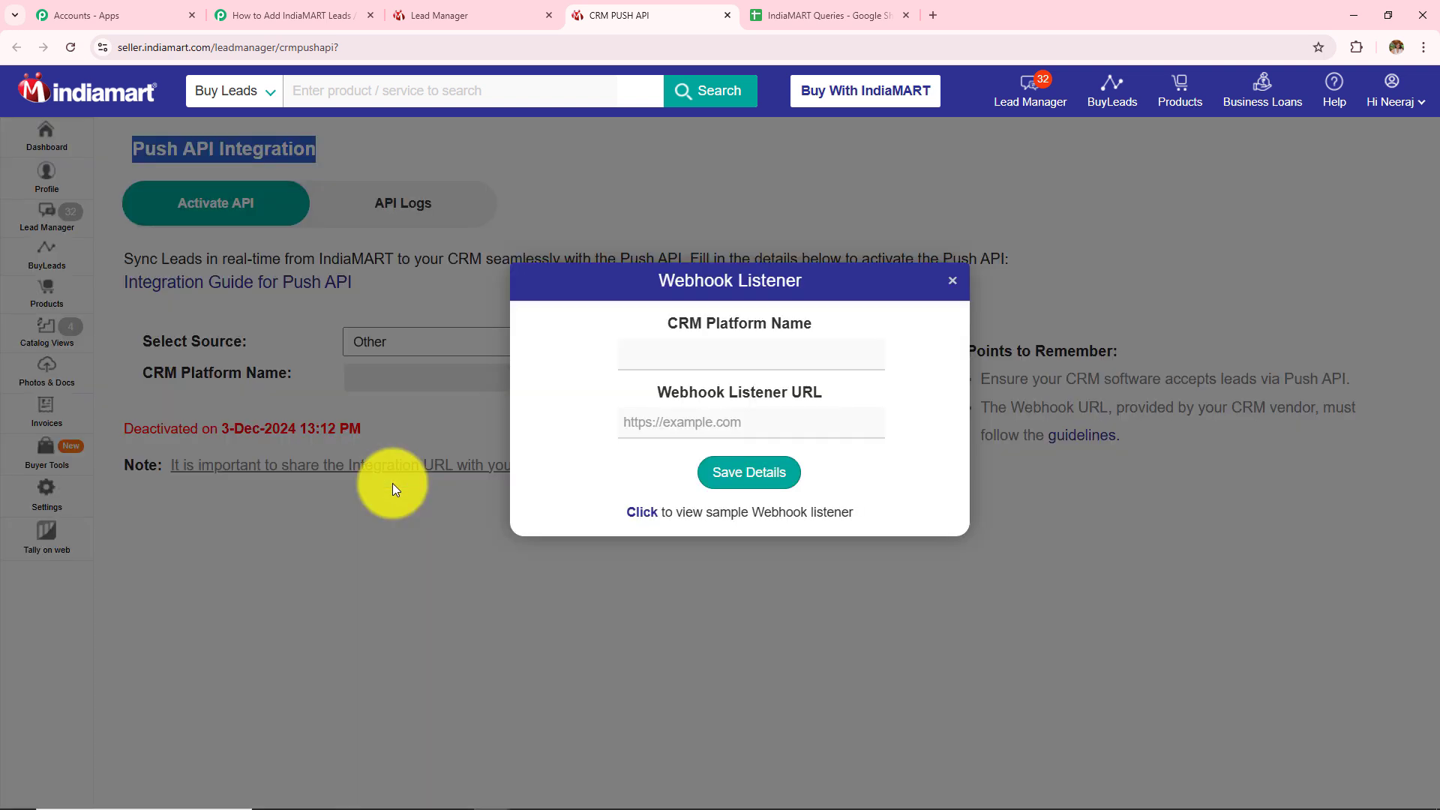
{"action": "left_click_drag", "start_coordinate": [665, 323], "coordinate": [861, 337]}
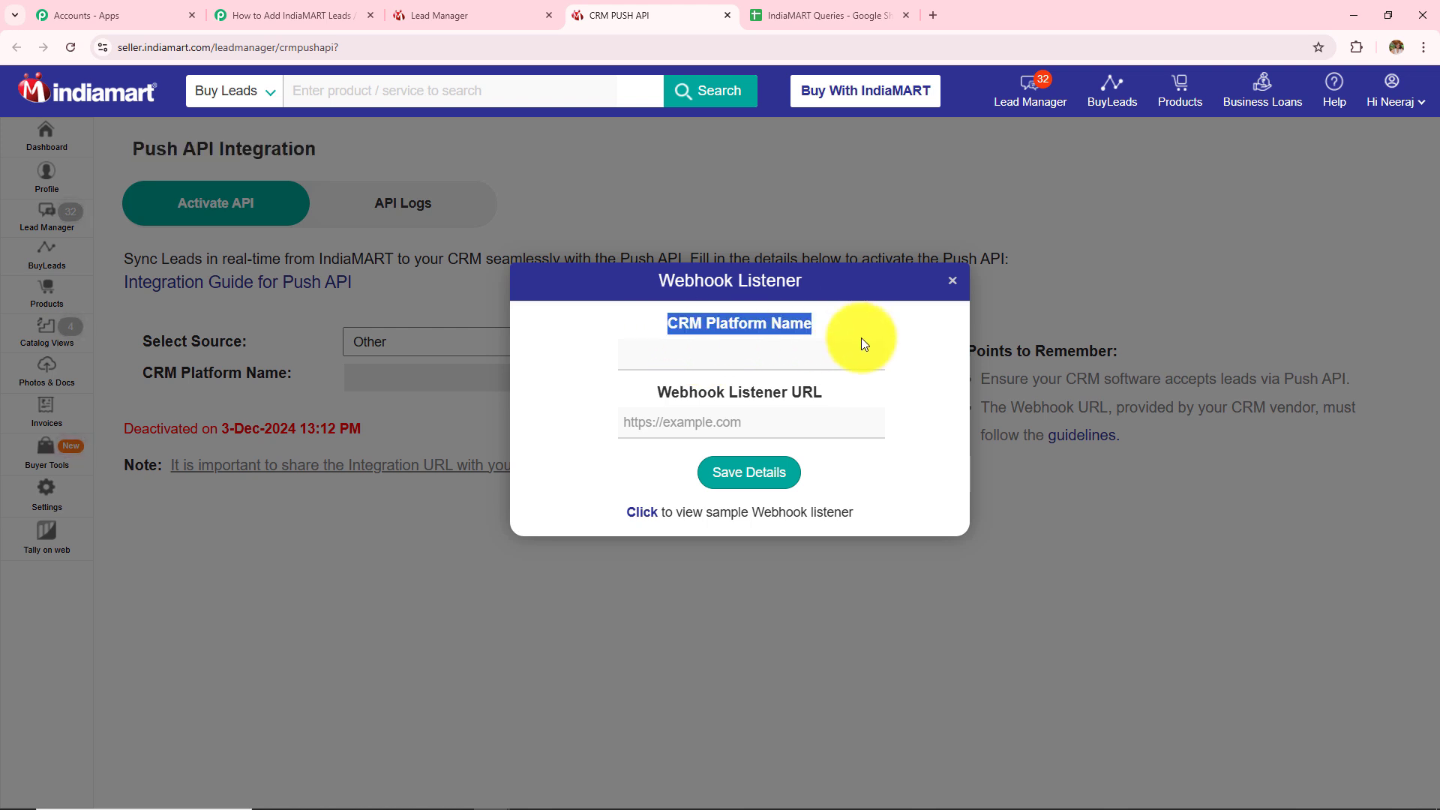
{"action": "left_click_drag", "start_coordinate": [659, 398], "coordinate": [874, 397]}
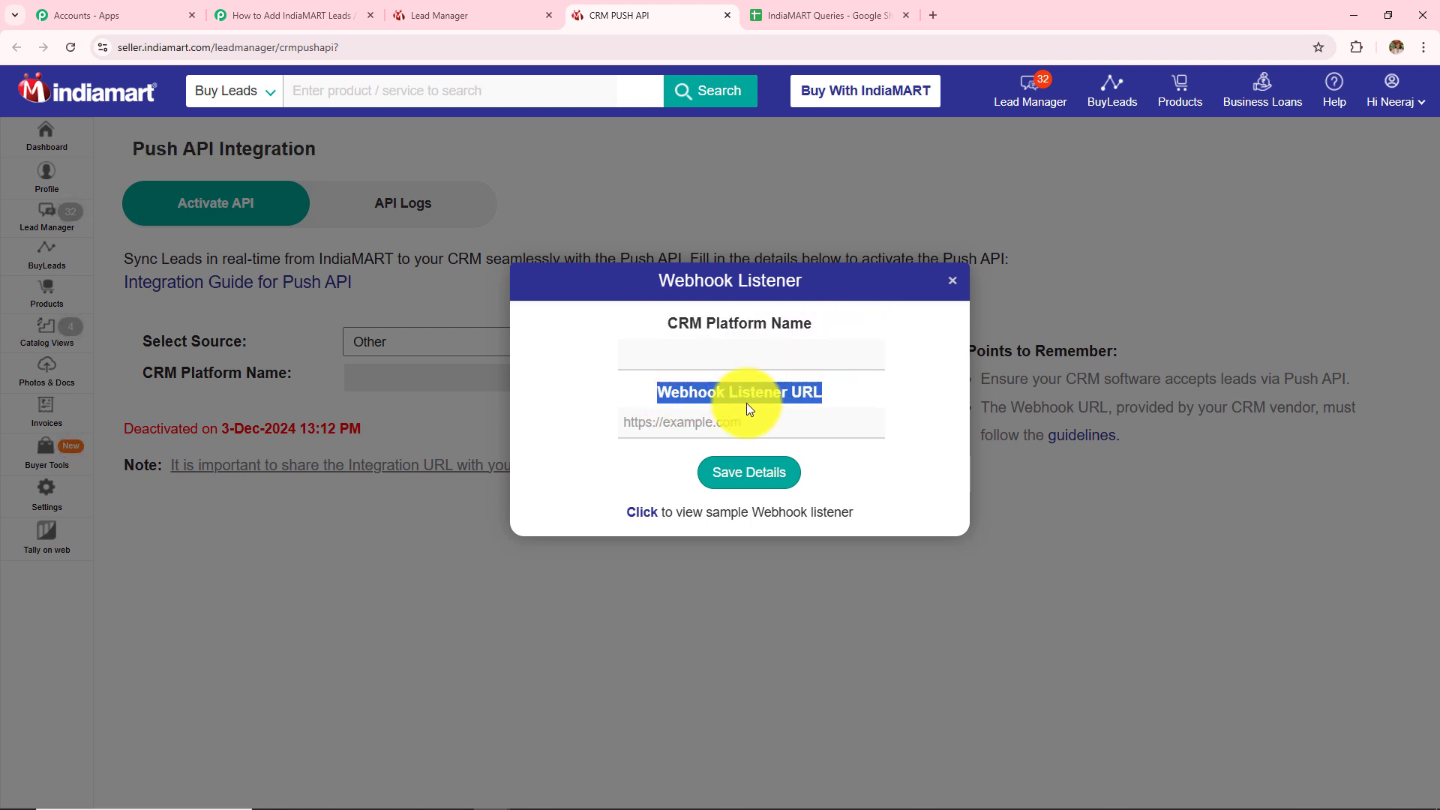
{"action": "left_click", "coordinate": [709, 355]}
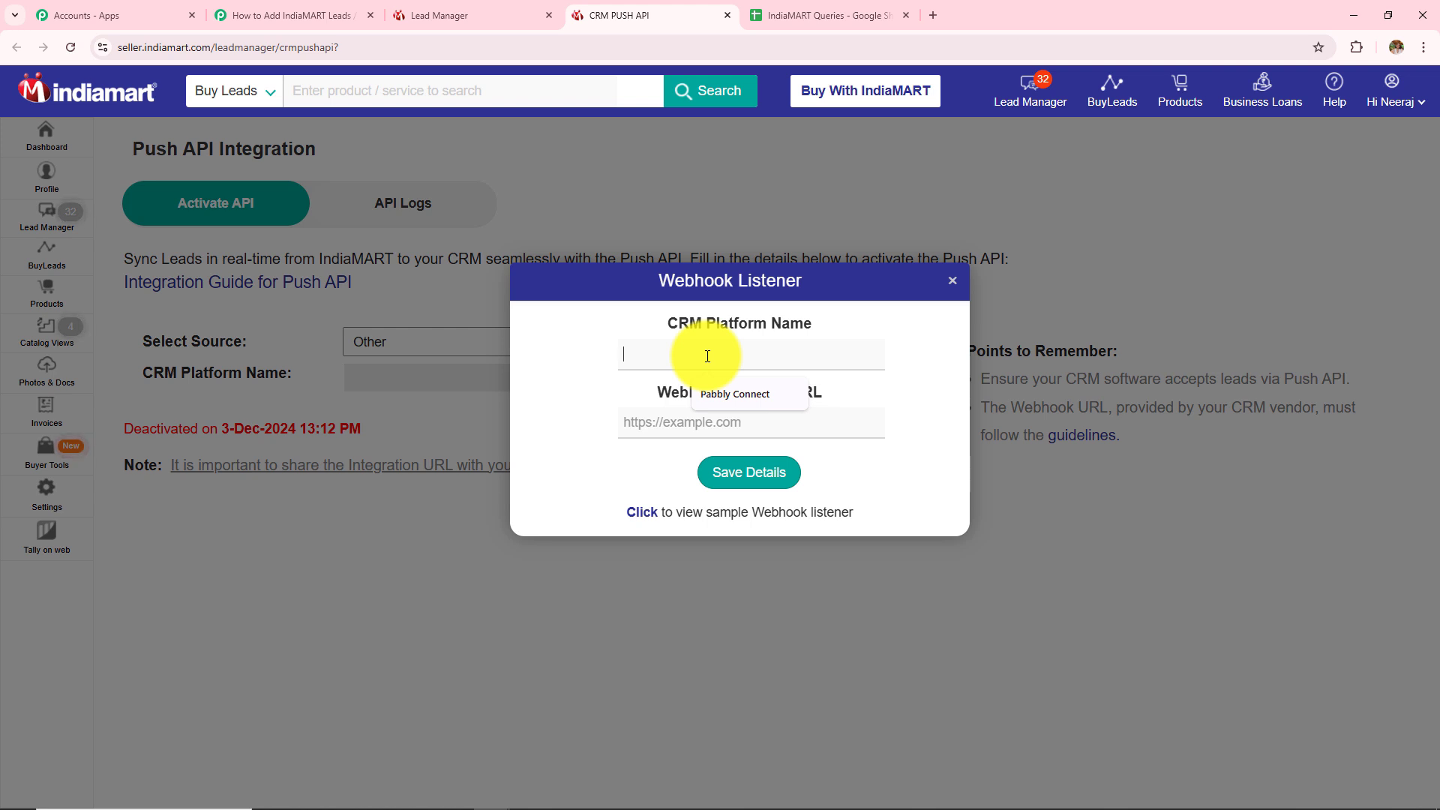
{"action": "left_click", "coordinate": [725, 392]}
Copy the Pabbly webhook URL into Webhook Listener URL and save the details
{"action": "left_click", "coordinate": [694, 421]}
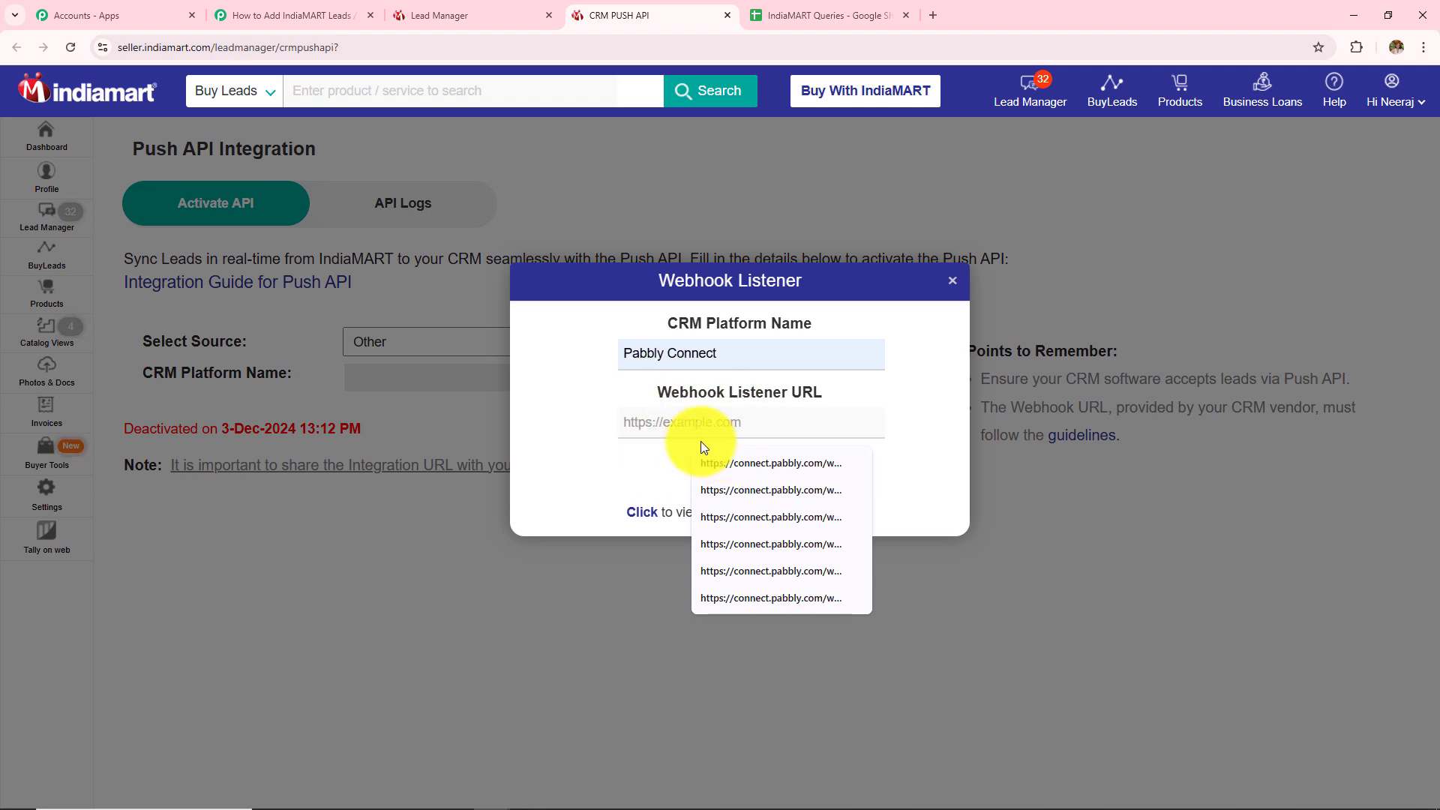
{"action": "left_click", "coordinate": [321, 10]}
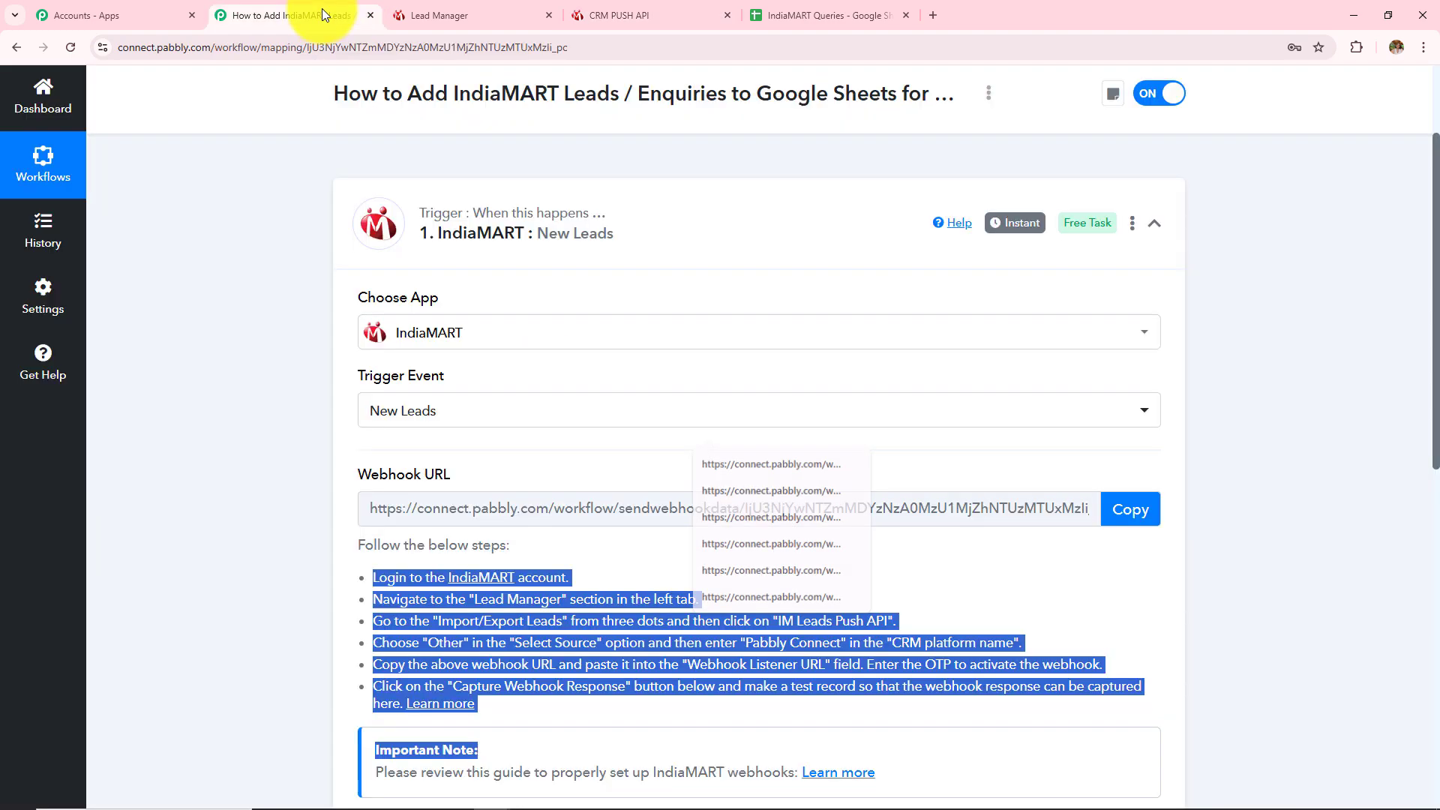
{"action": "scroll", "coordinate": [1096, 474], "scroll_direction": "down", "scroll_amount": 2}
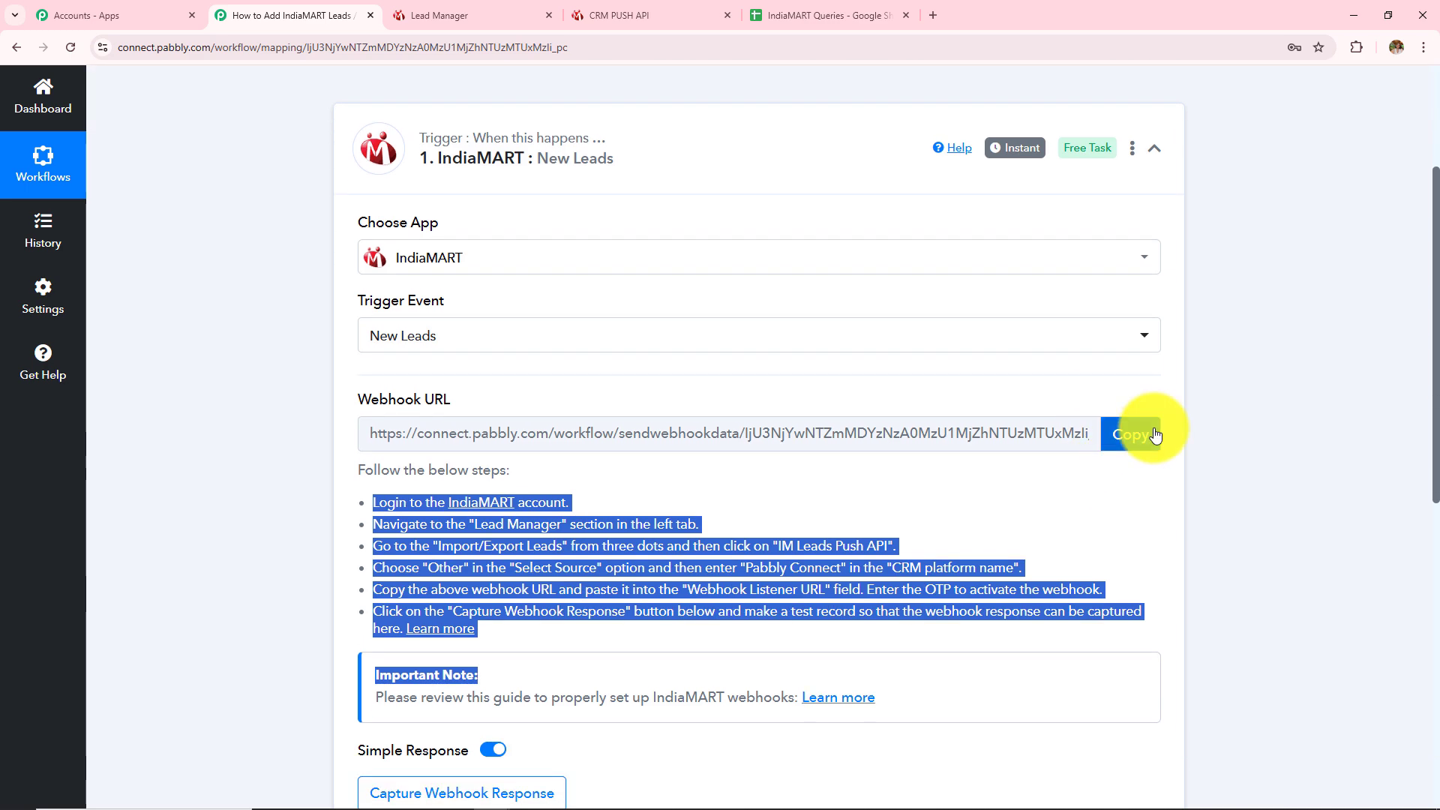
{"action": "left_click", "coordinate": [1117, 435]}
{"action": "left_click", "coordinate": [629, 23]}
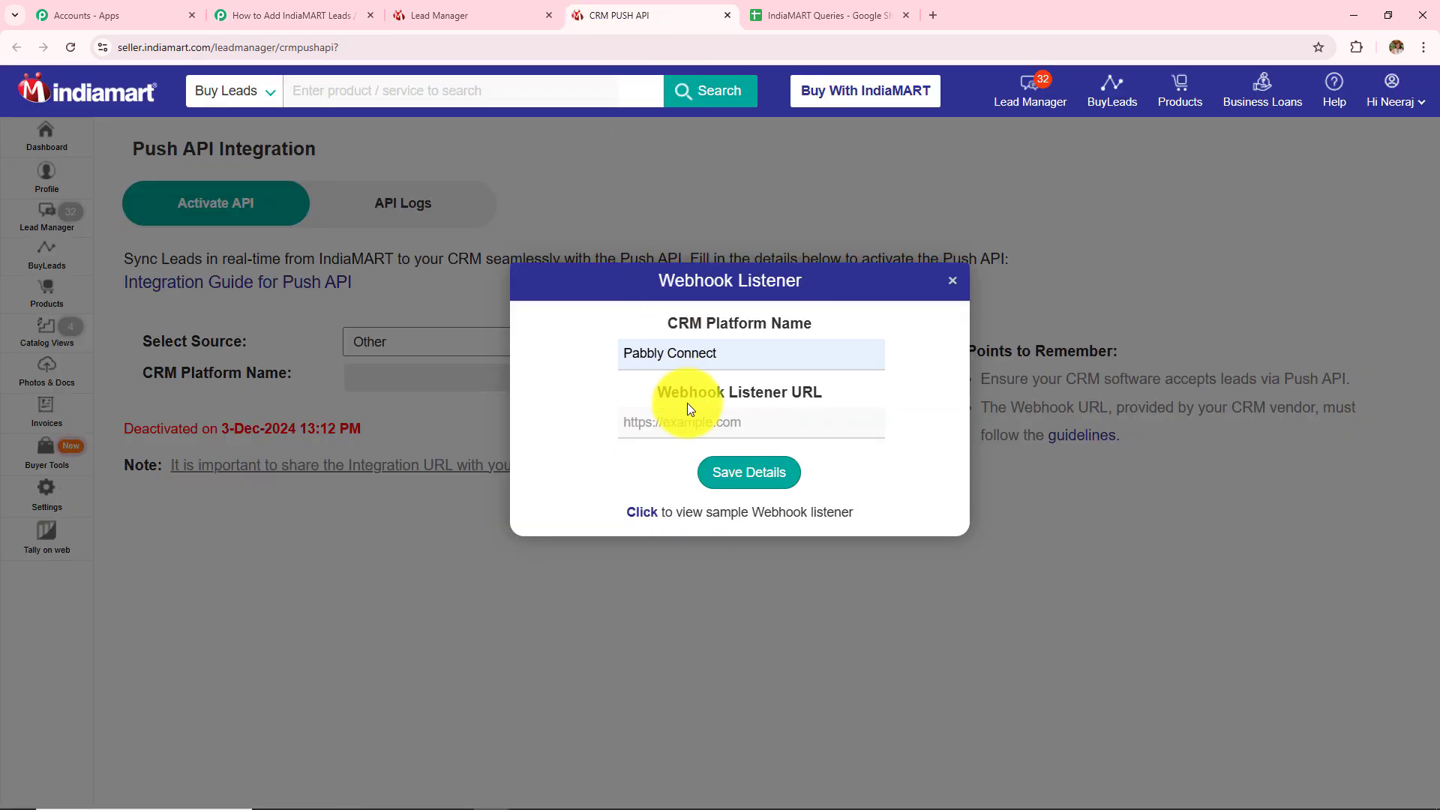
{"action": "left_click", "coordinate": [698, 422]}
{"action": "key", "text": "ctrl+v"}
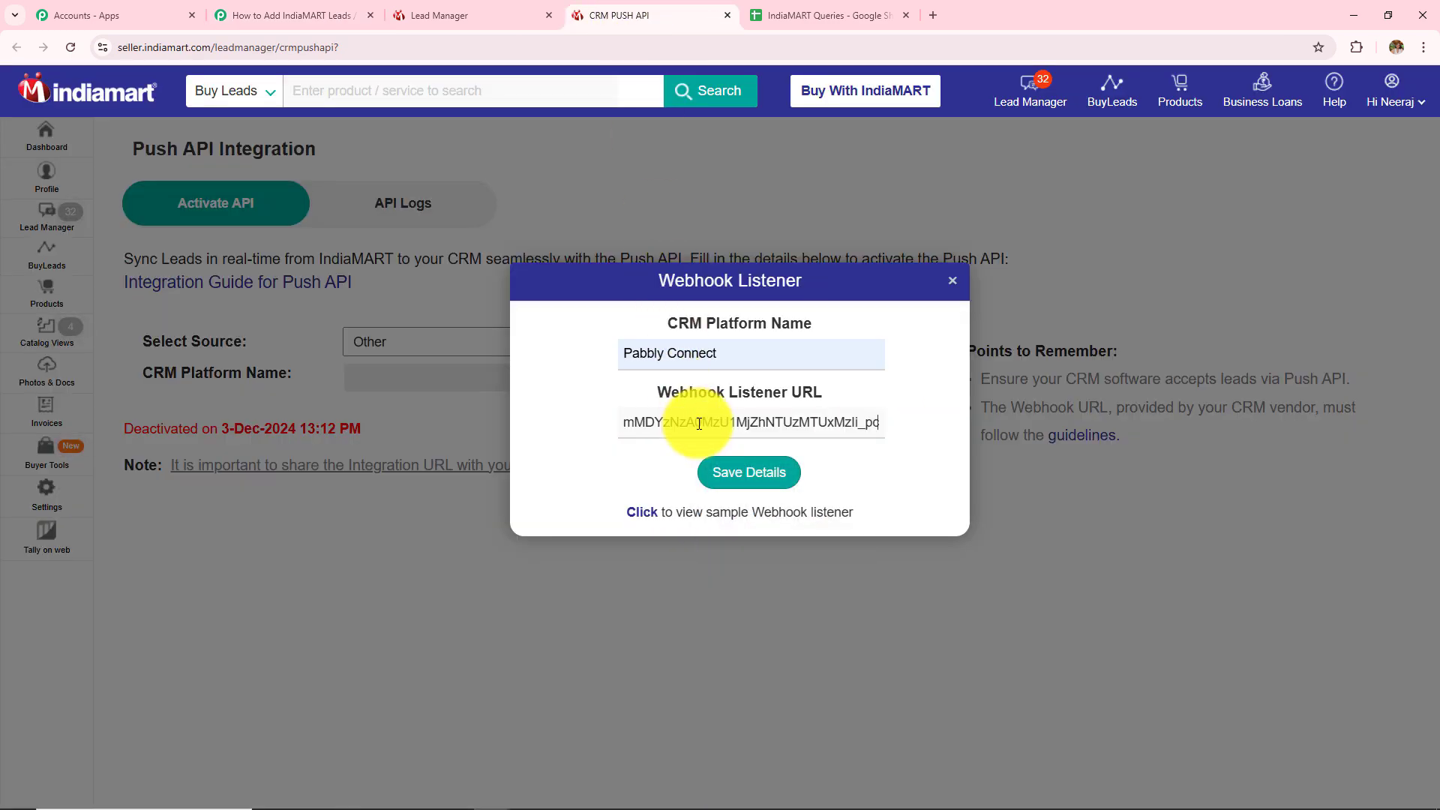
{"action": "left_click", "coordinate": [750, 470]}
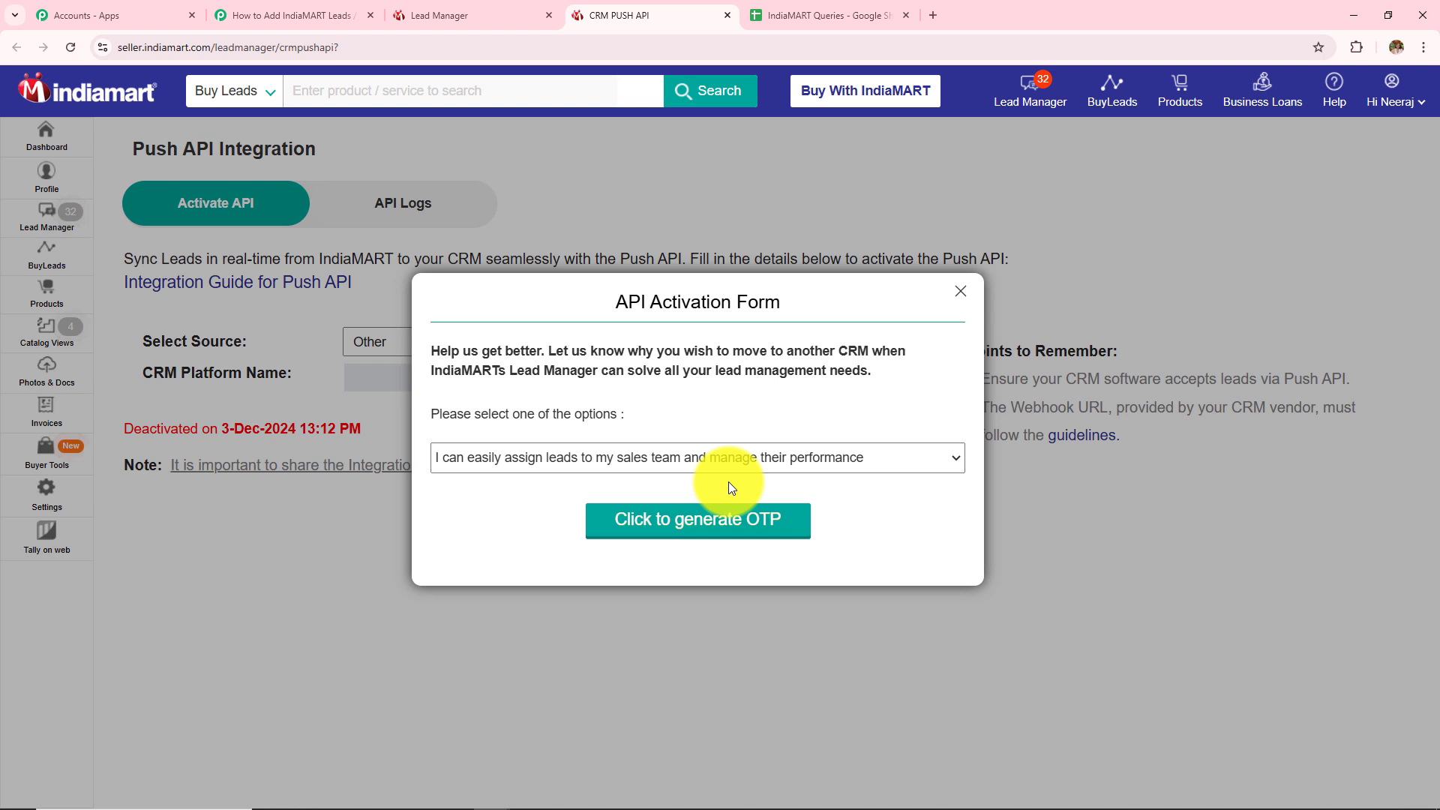
Keep the first activation reason, generate the OTP and submit it to make Push API live
{"action": "left_click", "coordinate": [724, 461]}
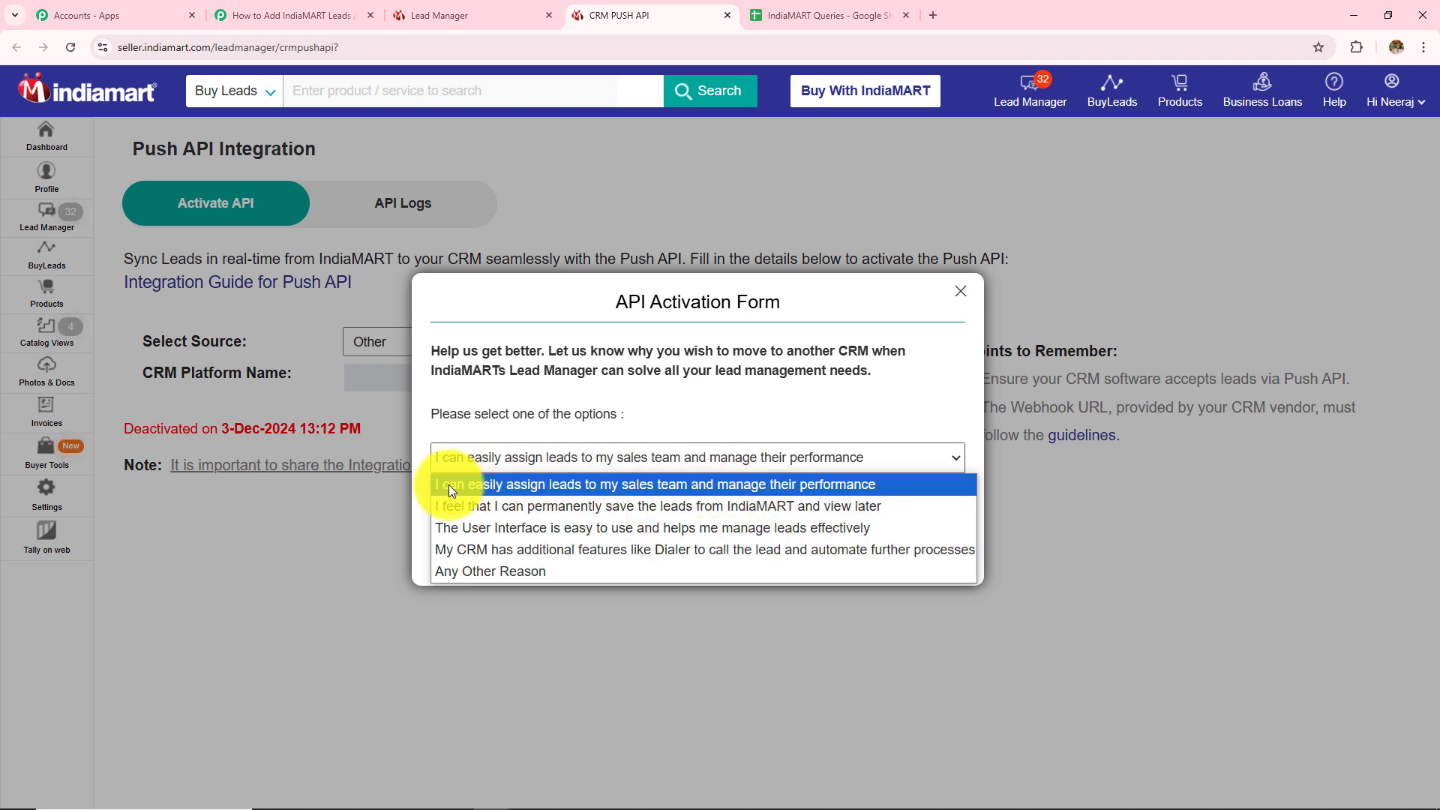
{"action": "left_click", "coordinate": [566, 485]}
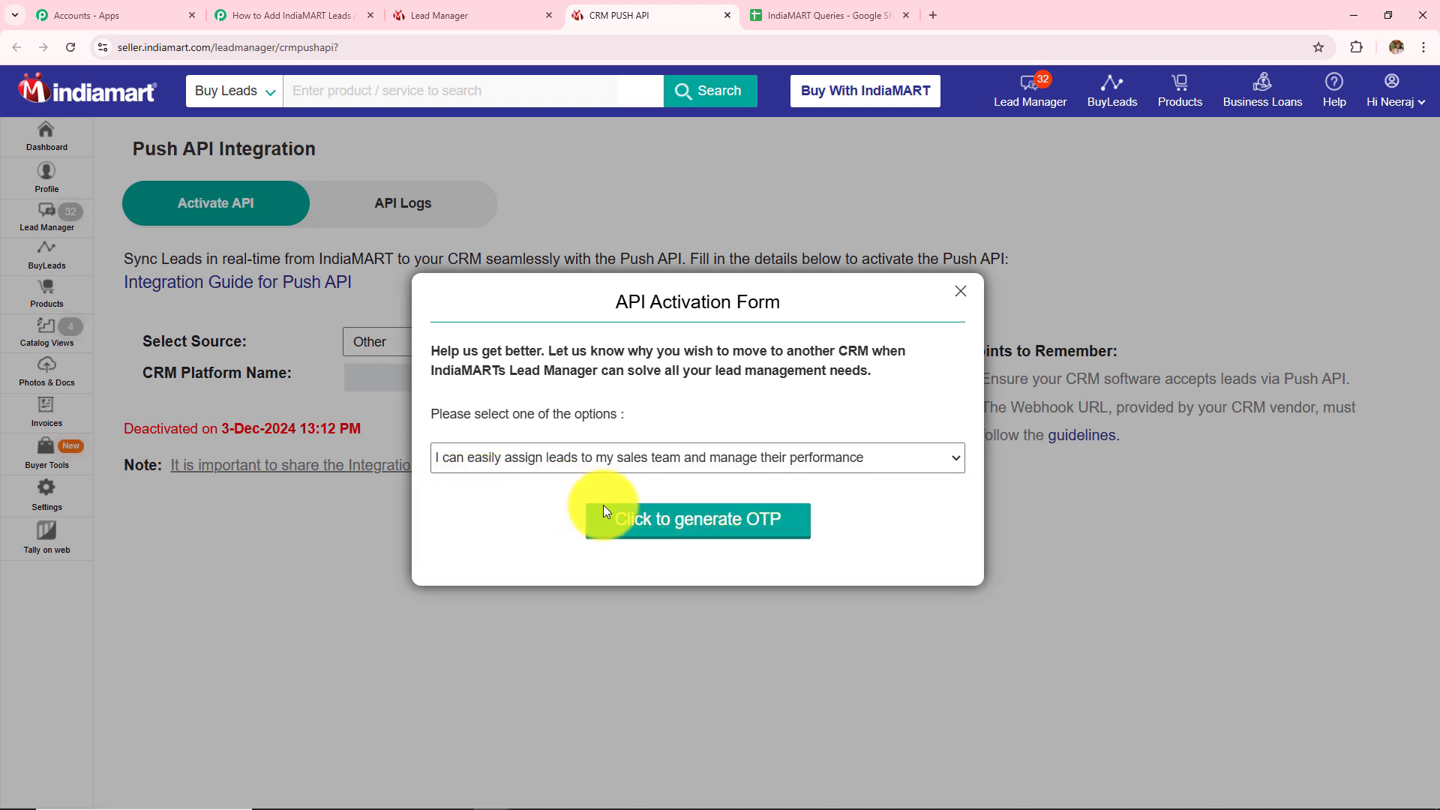
{"action": "left_click", "coordinate": [678, 528]}
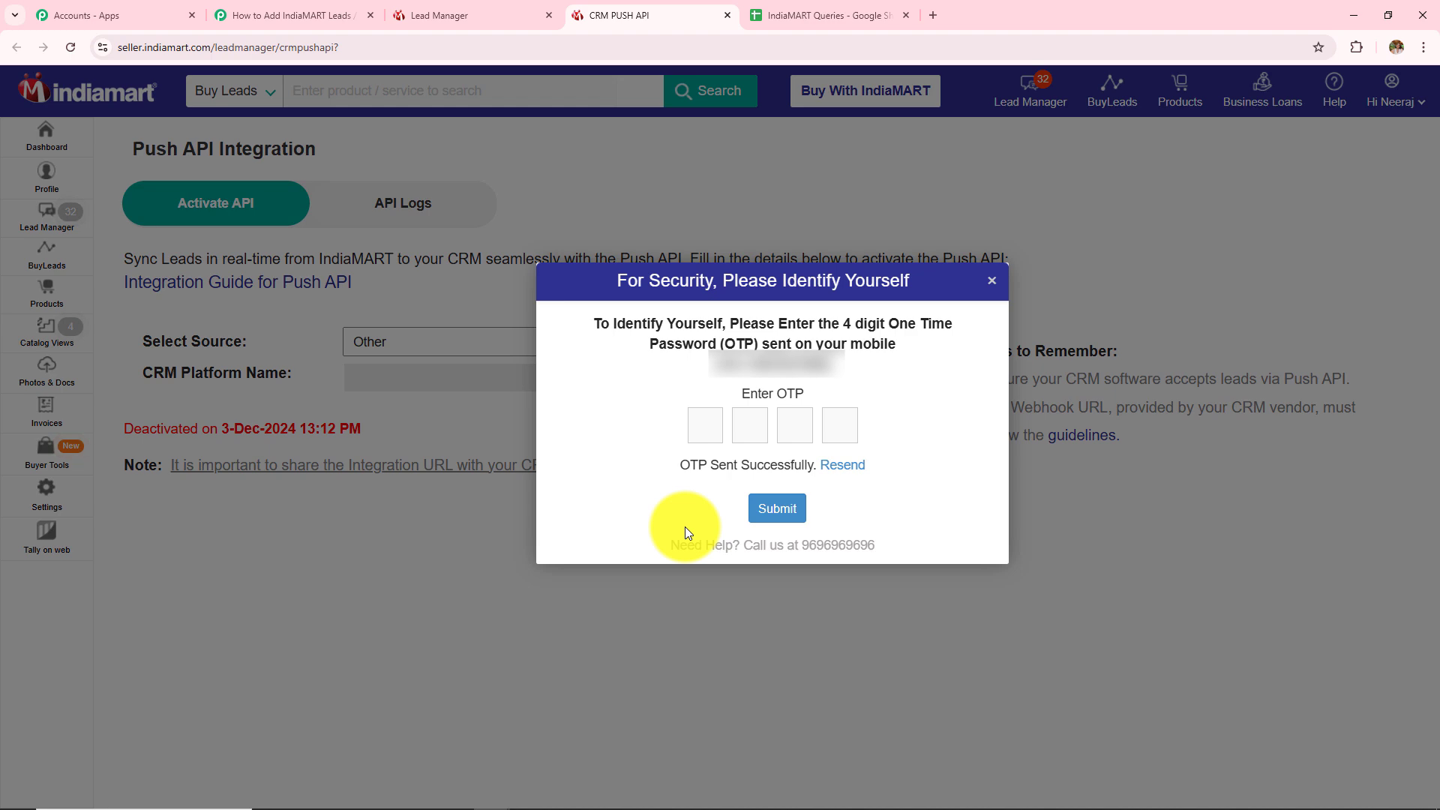
{"action": "left_click", "coordinate": [796, 501]}
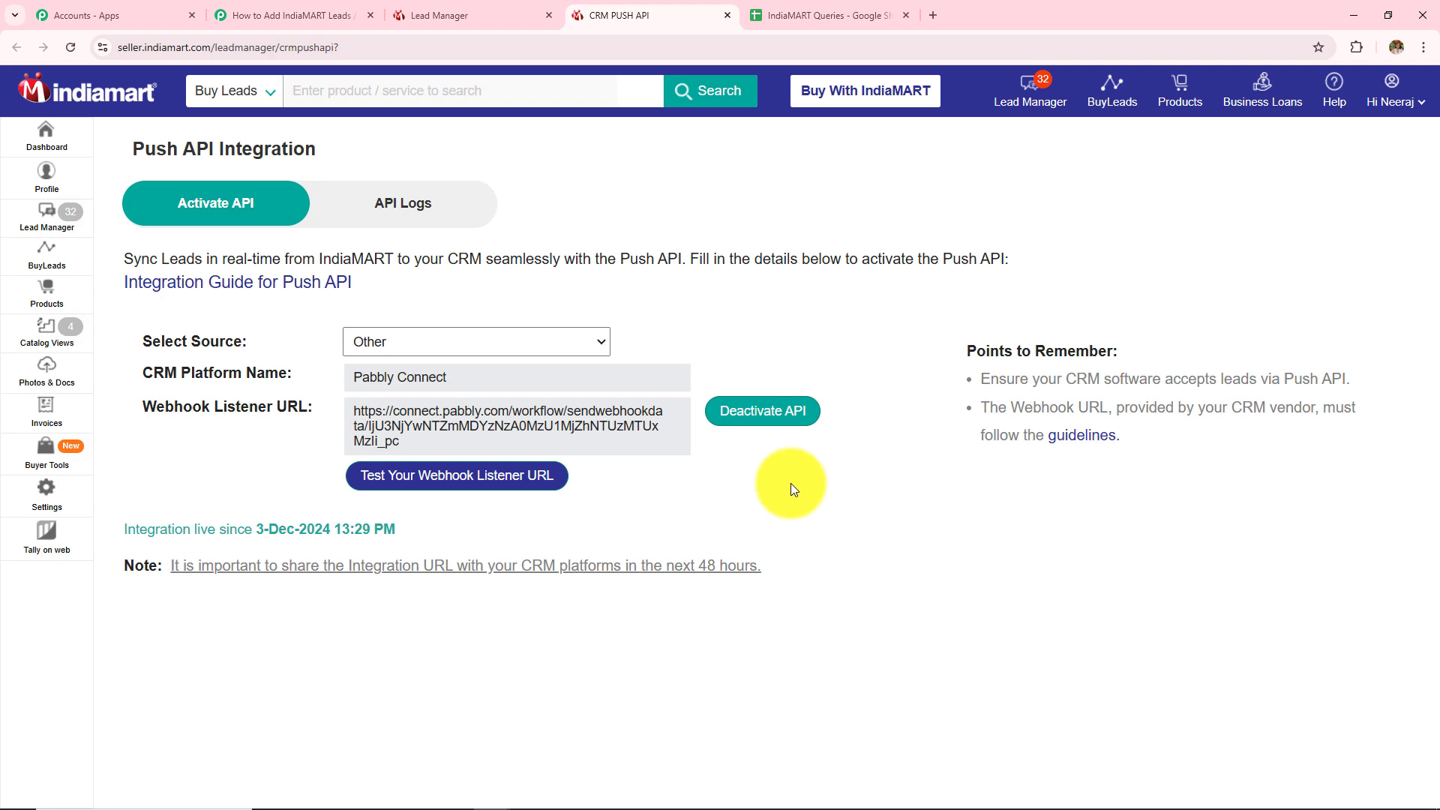
In the Pabbly workflow, scroll to the Waiting For Webhook Response button and the test-record note
{"action": "left_click", "coordinate": [322, 14]}
{"action": "scroll", "coordinate": [850, 402], "scroll_direction": "down", "scroll_amount": 4}
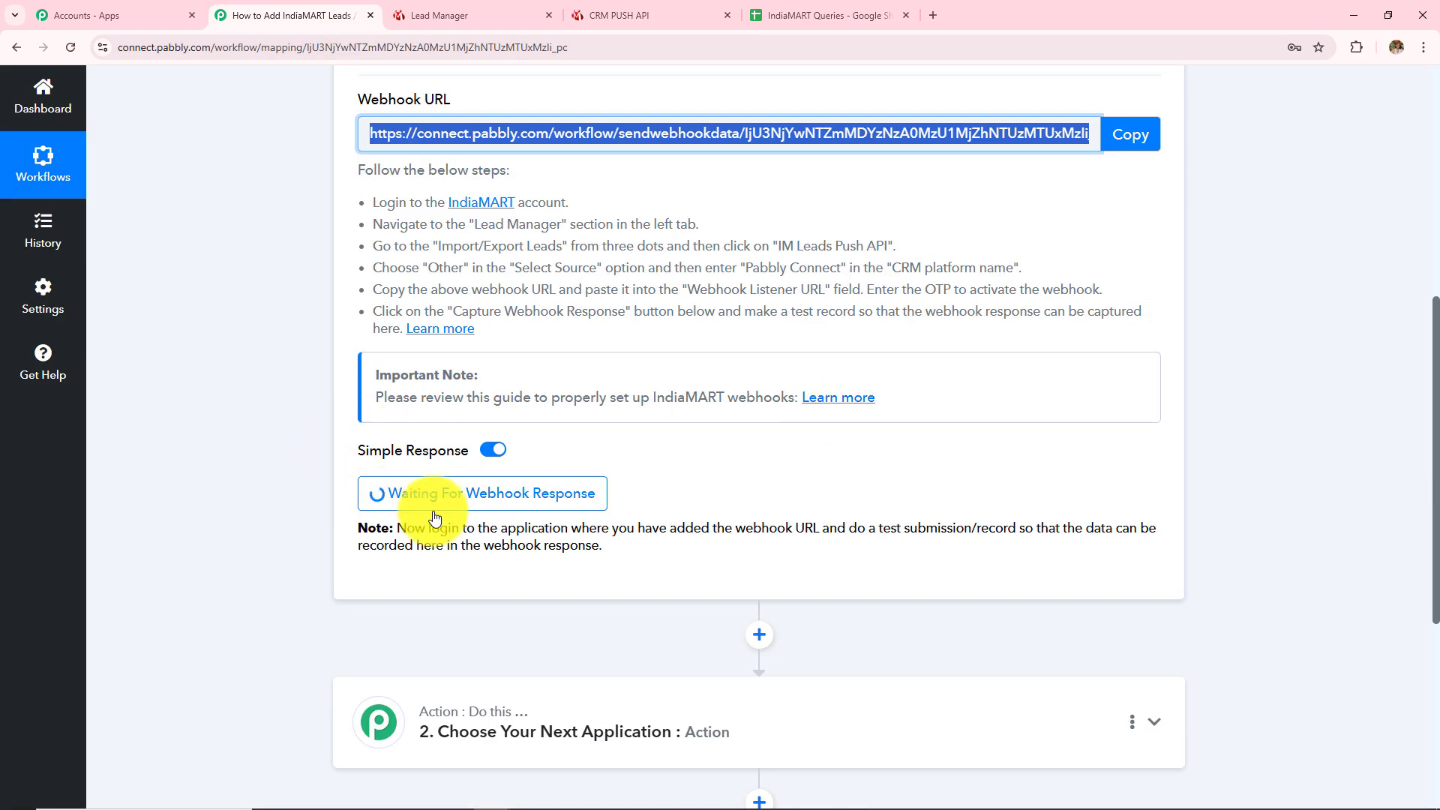
{"action": "left_click_drag", "start_coordinate": [402, 523], "coordinate": [634, 545]}
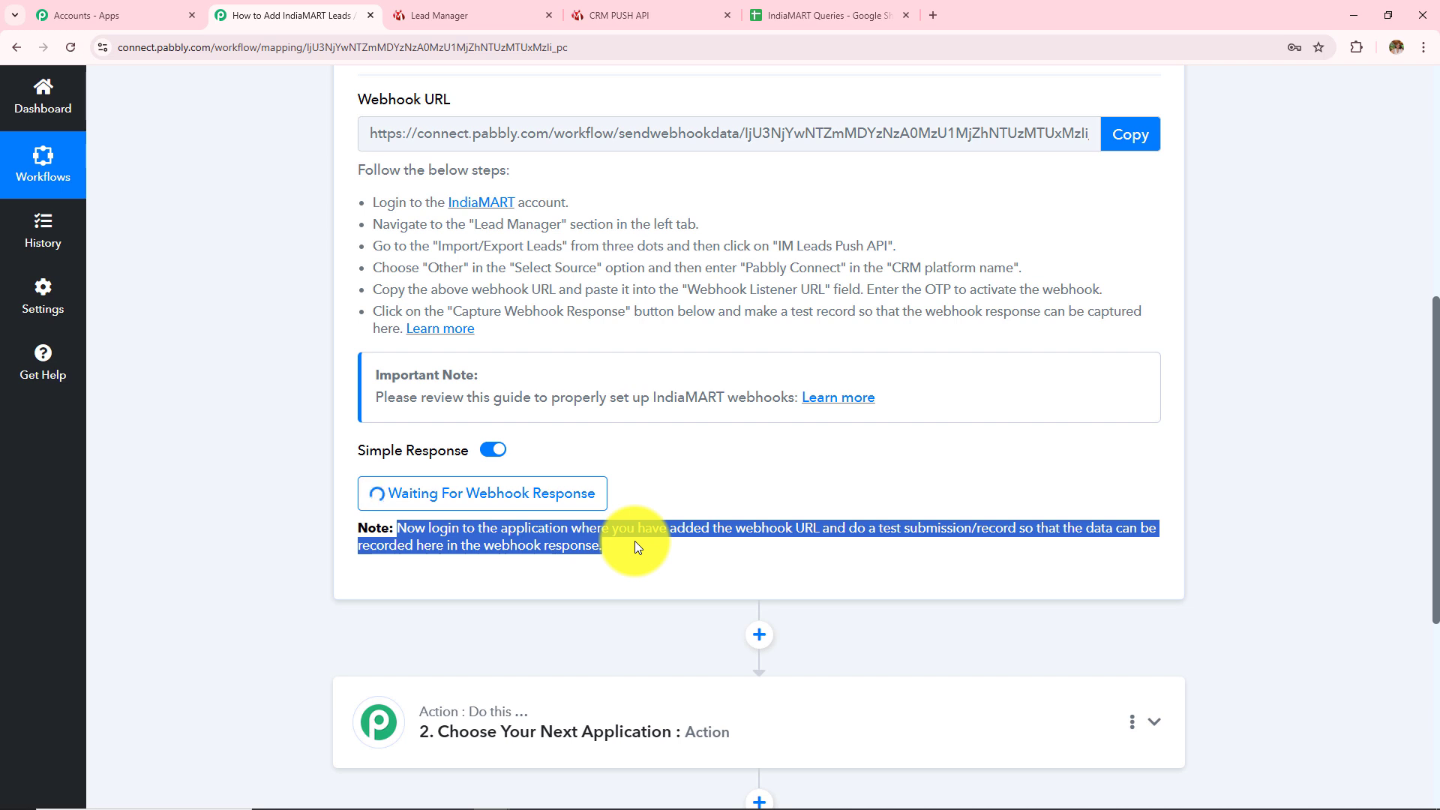
{"action": "left_click", "coordinate": [262, 443]}
{"action": "scroll", "coordinate": [667, 594], "scroll_direction": "down", "scroll_amount": 1}
{"action": "scroll", "coordinate": [597, 460], "scroll_direction": "down", "scroll_amount": 2}
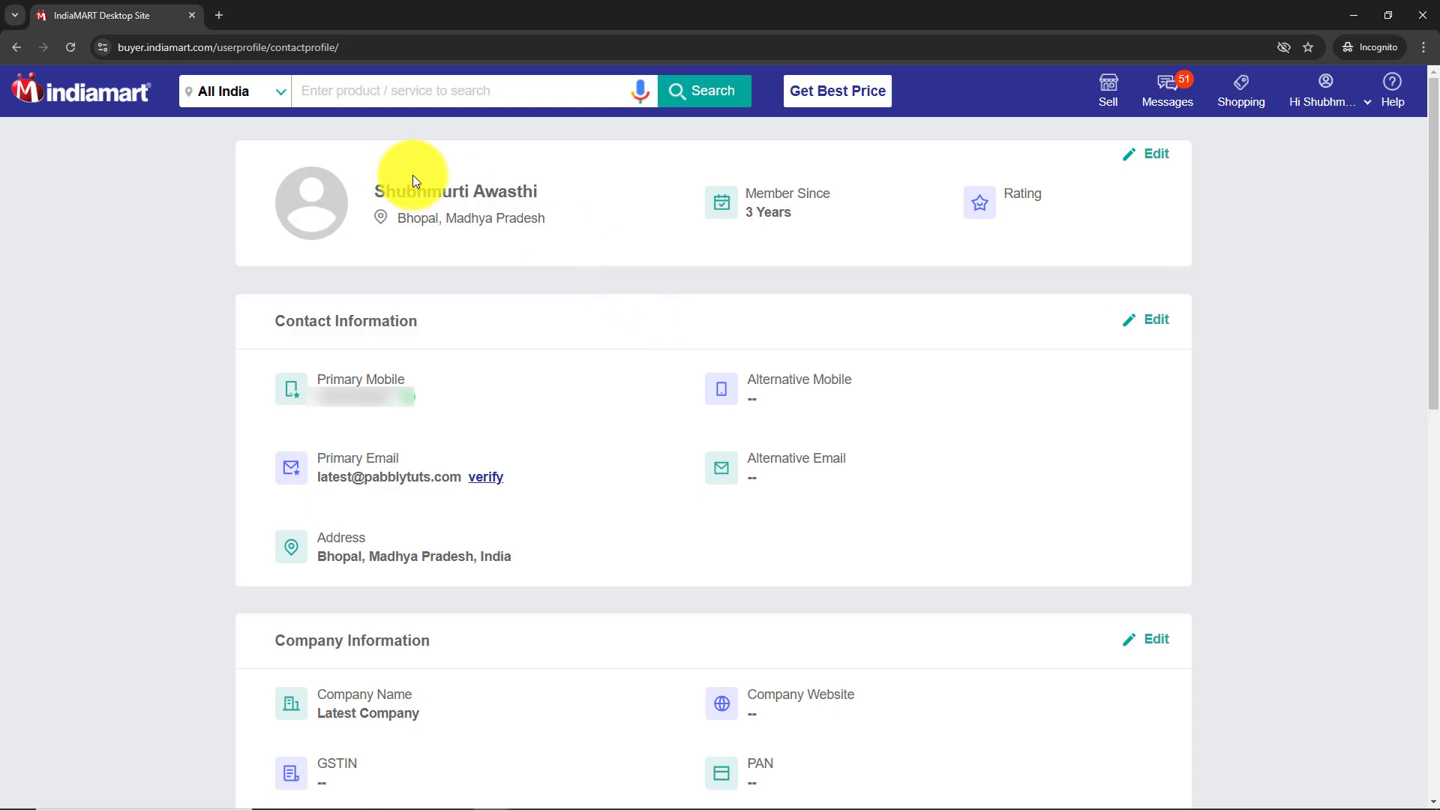
Search 'Magnet Braains', open Magnet Brains Software Technology results and contact the Pabbly Connect seller
{"action": "left_click_drag", "start_coordinate": [385, 192], "coordinate": [556, 199]}
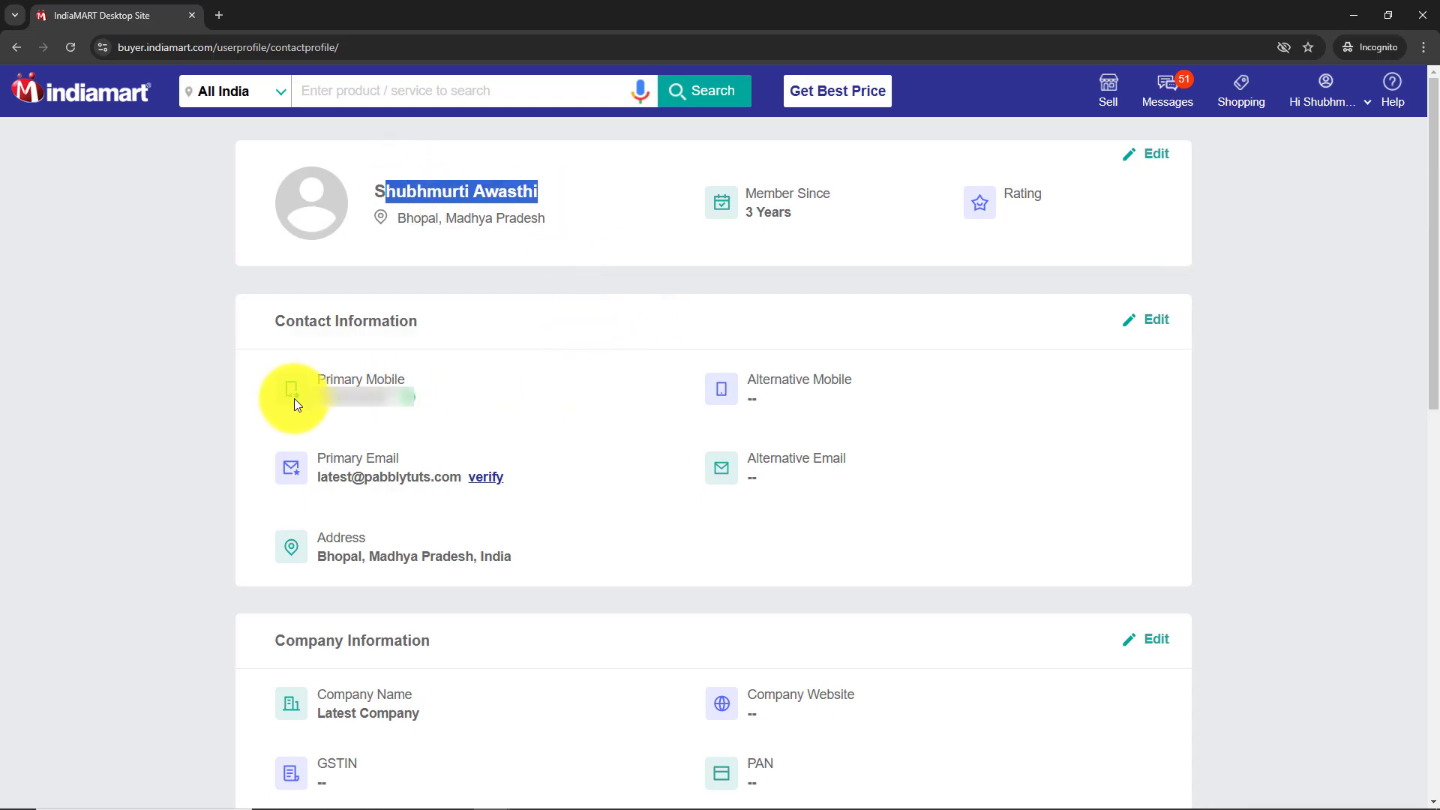
{"action": "left_click", "coordinate": [609, 424]}
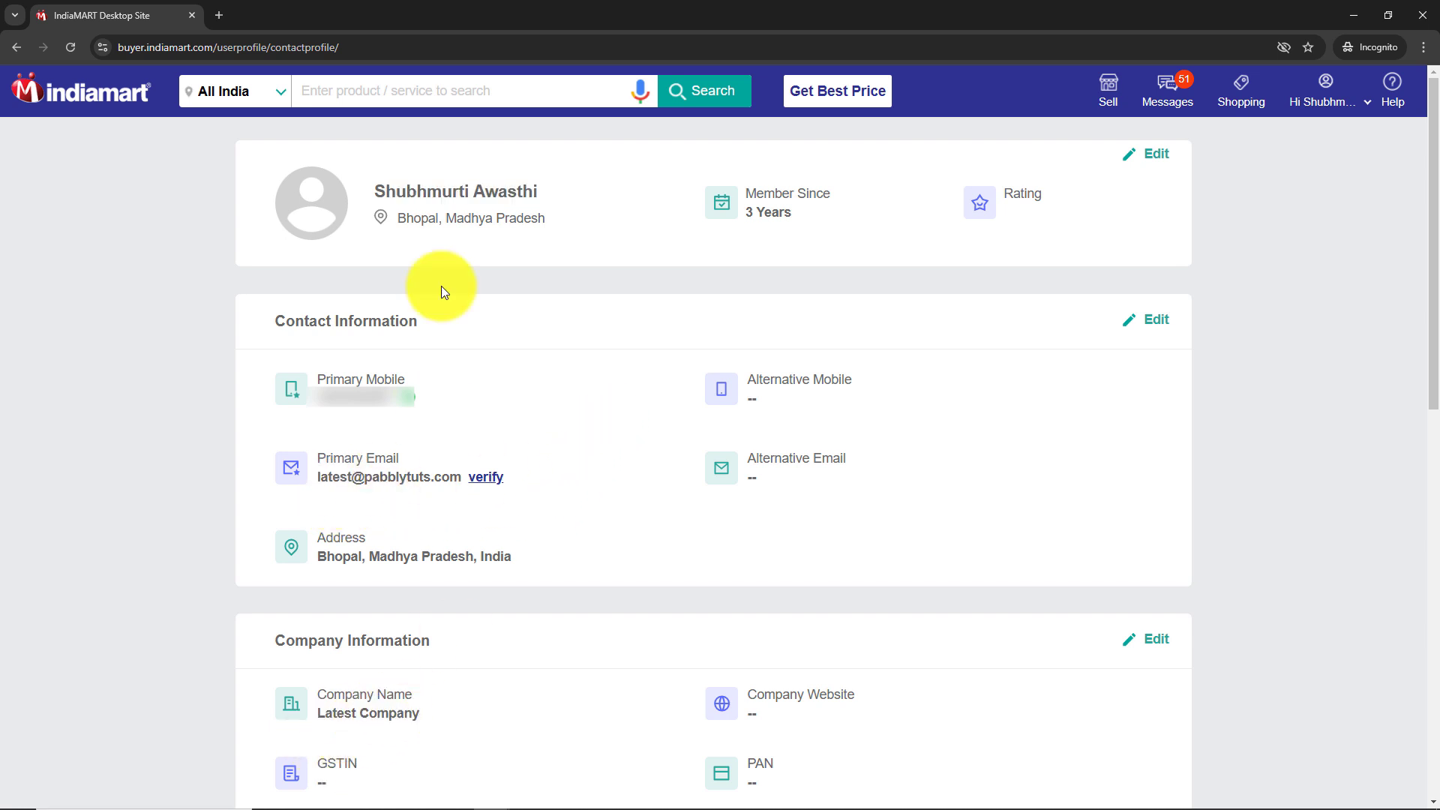
{"action": "left_click", "coordinate": [499, 96]}
{"action": "type", "text": "Magnet Br"}
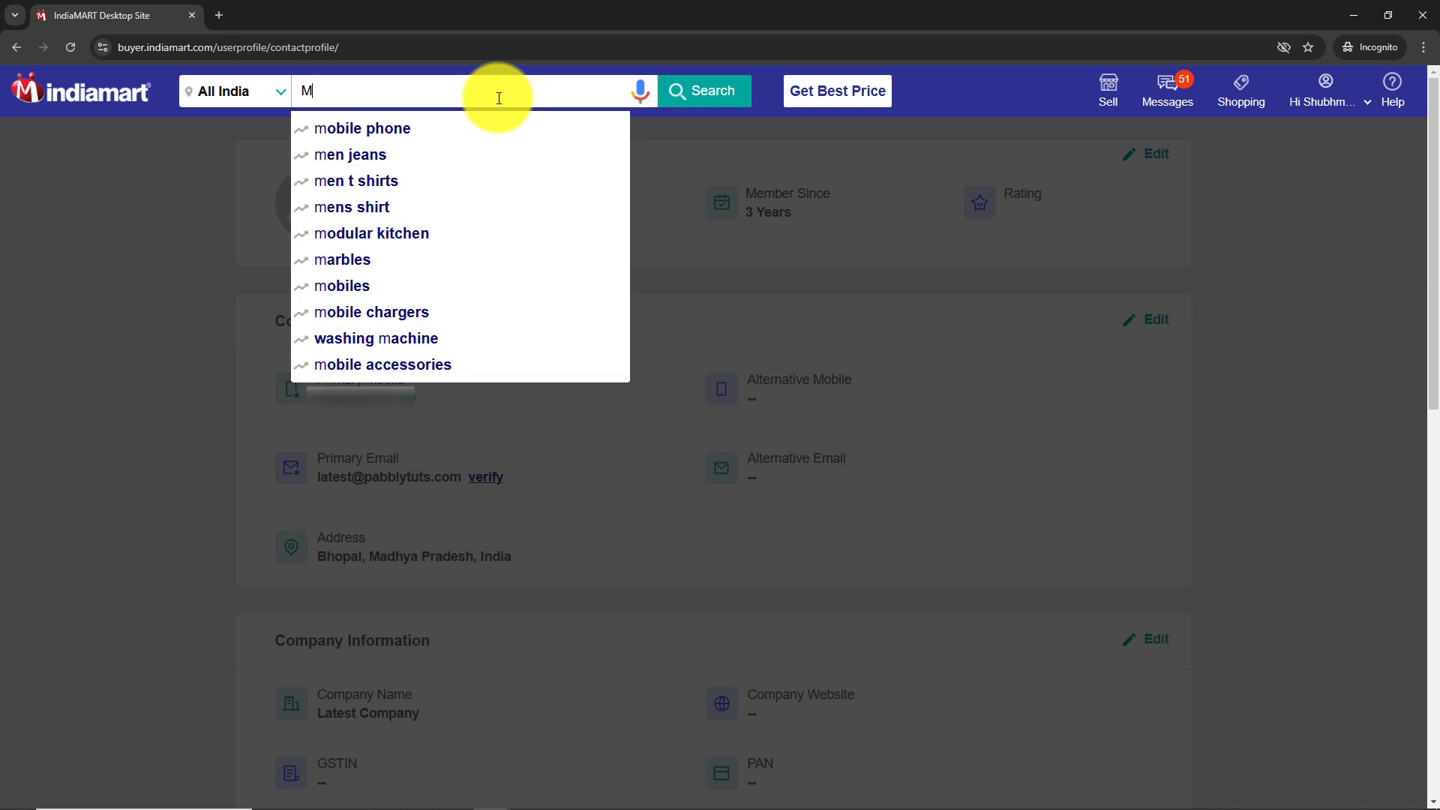
{"action": "type", "text": "aains"}
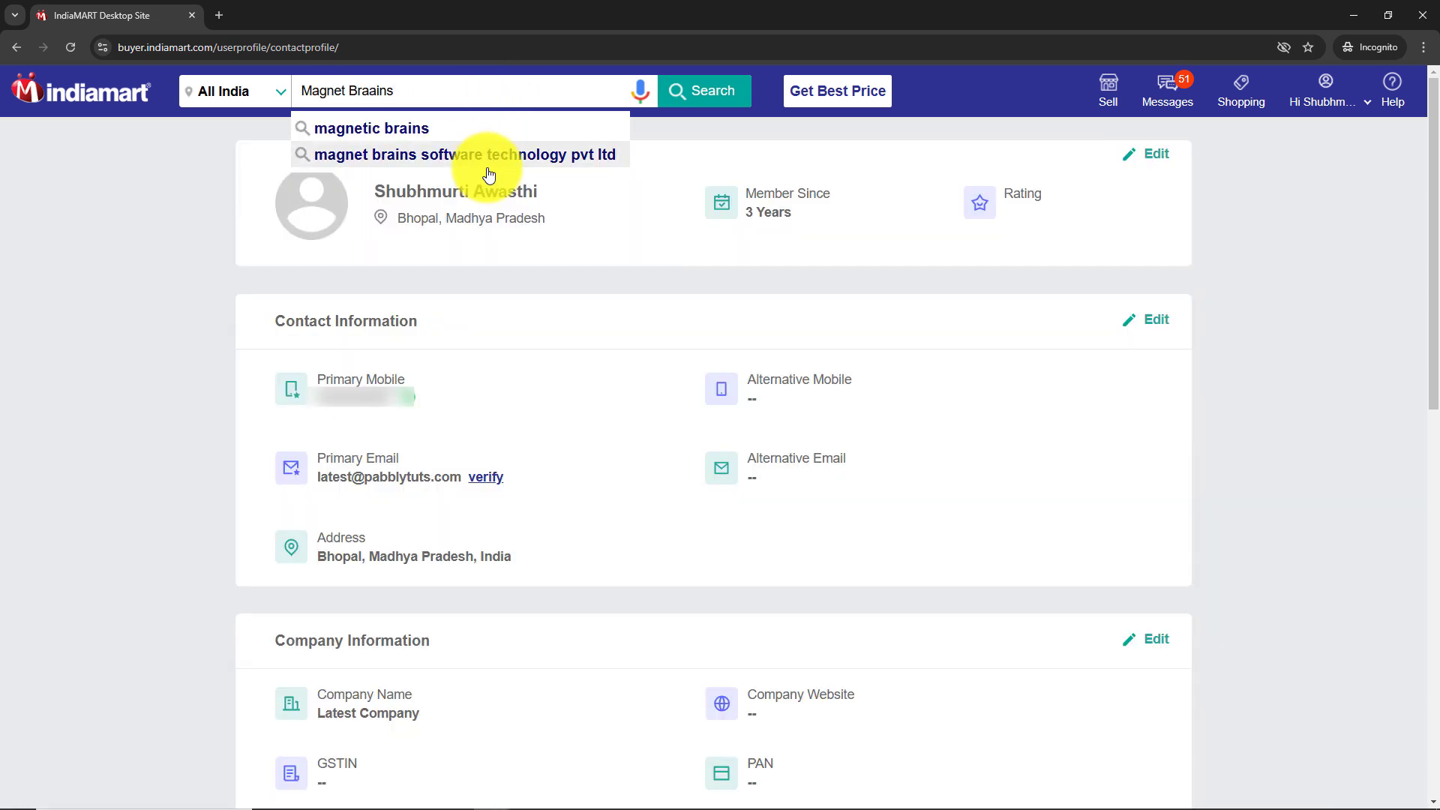
{"action": "left_click", "coordinate": [482, 155]}
{"action": "left_click", "coordinate": [540, 332]}
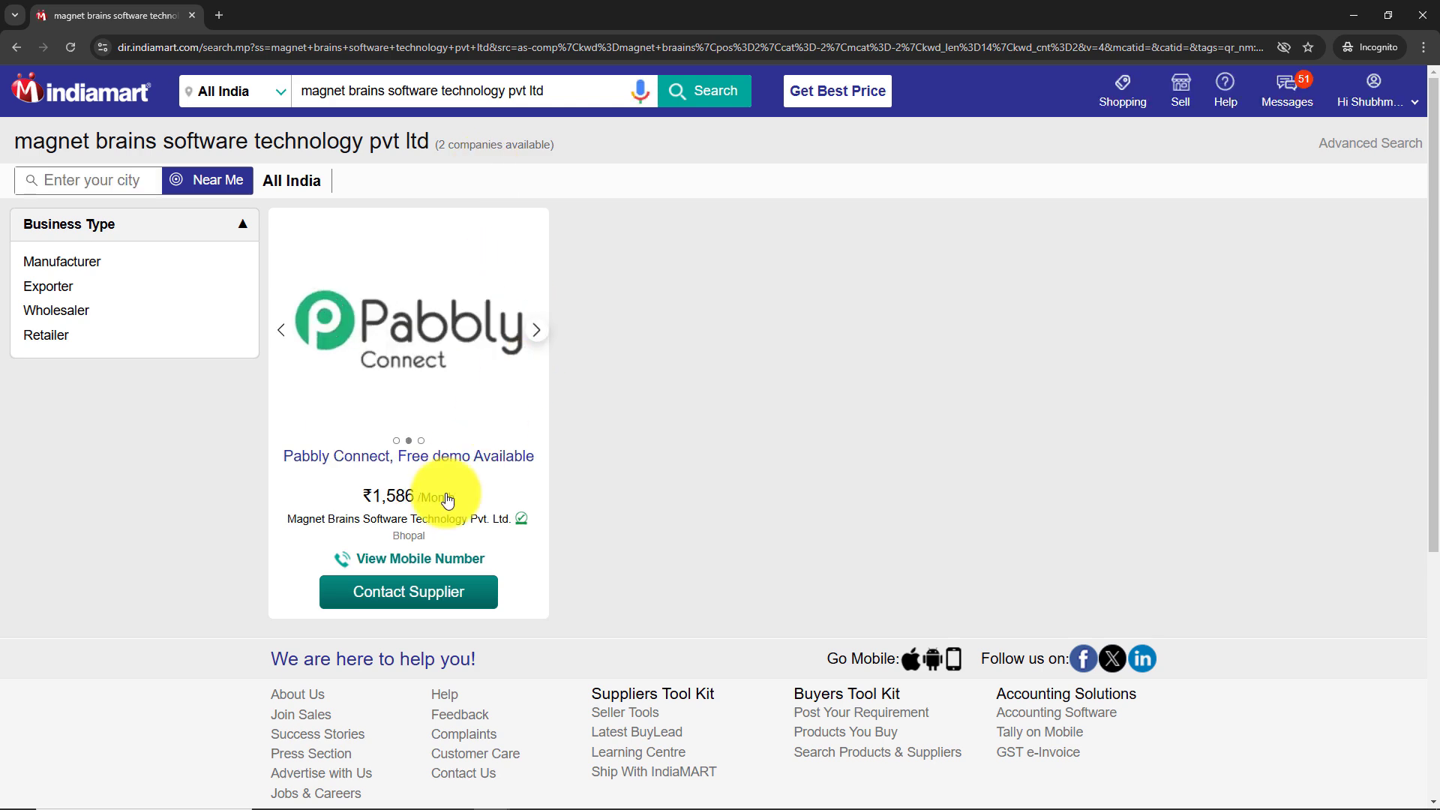
{"action": "left_click", "coordinate": [390, 596]}
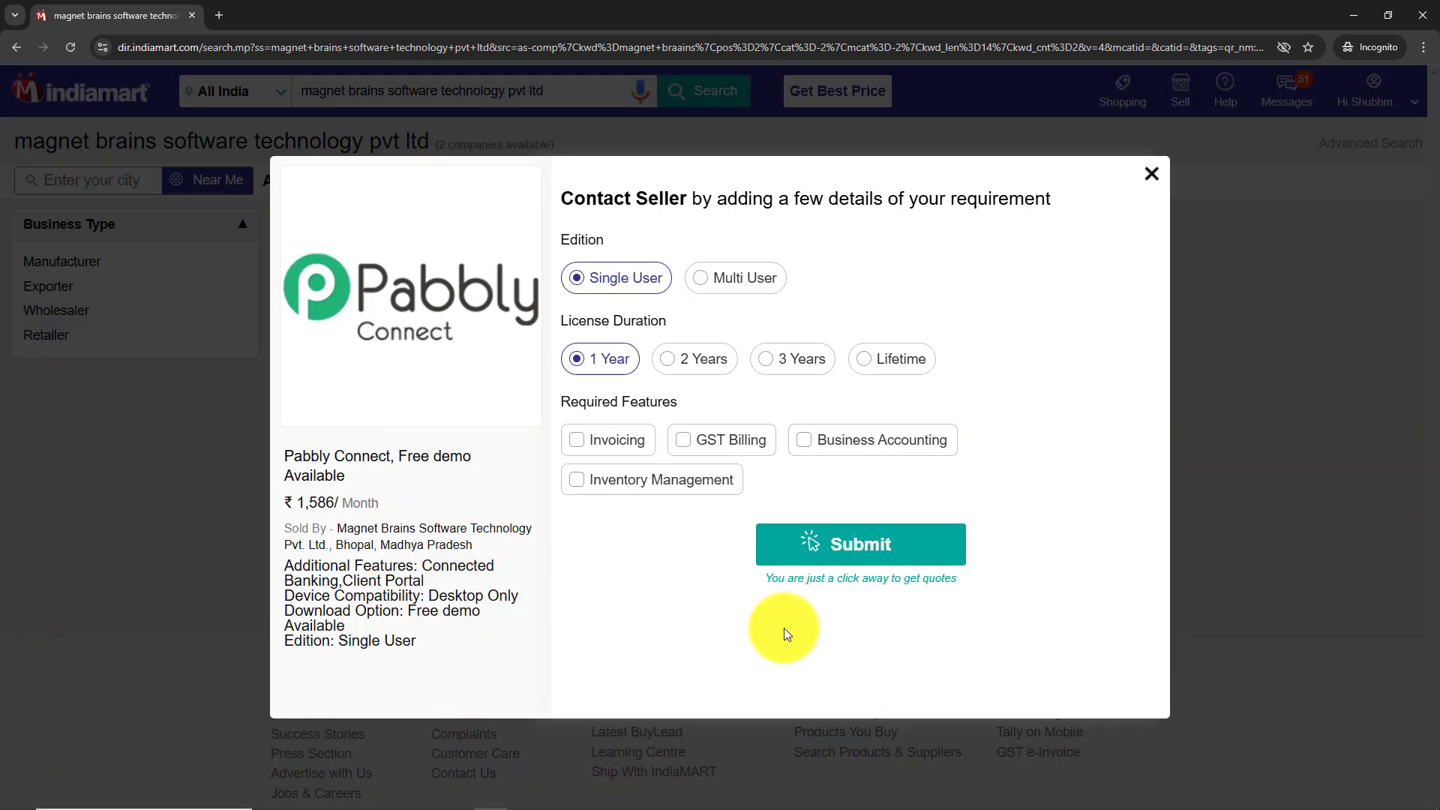
Accept default edition options, paste the music-classes inquiry as requirement details, and send the enquiry
{"action": "left_click", "coordinate": [777, 546]}
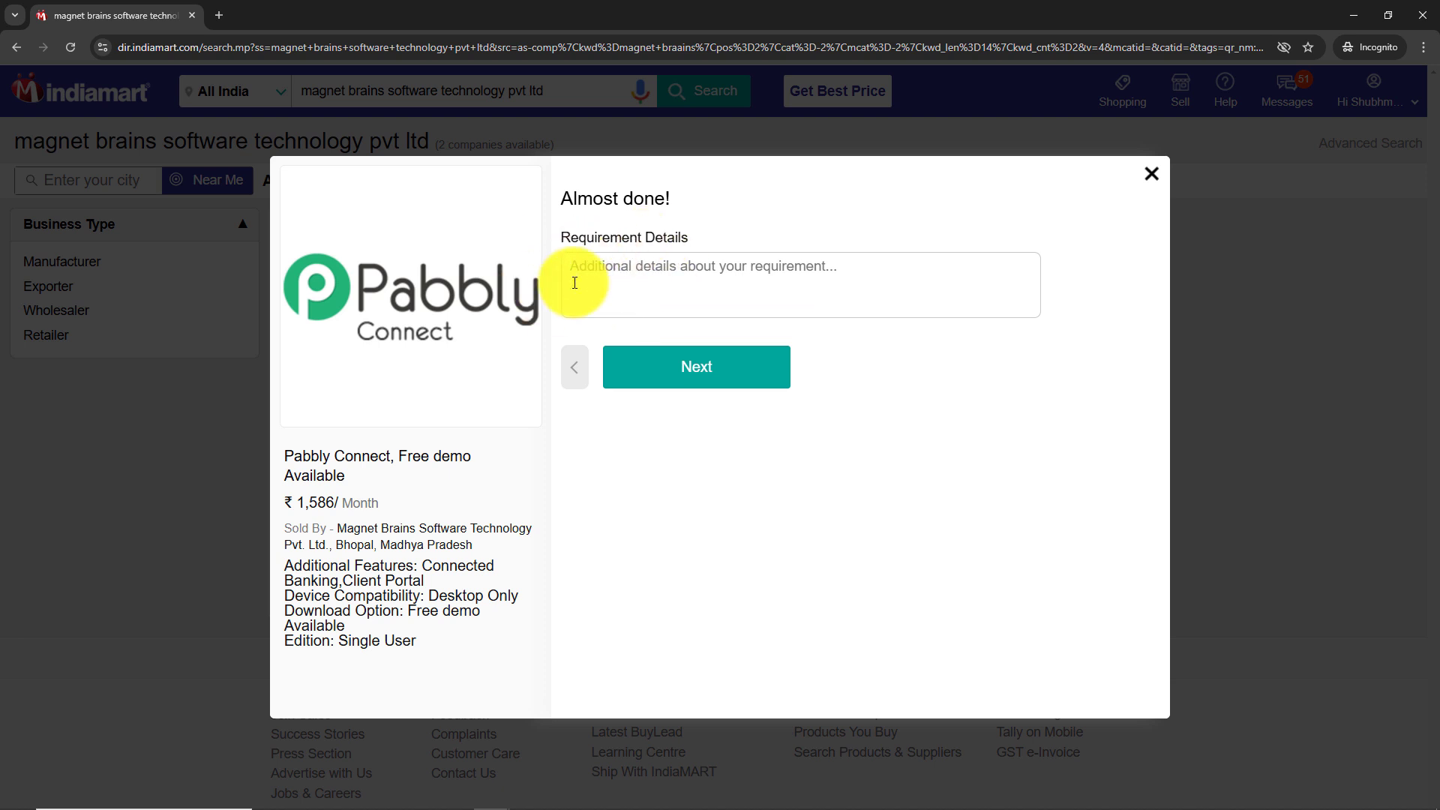
{"action": "left_click", "coordinate": [597, 279]}
{"action": "key", "text": "ctrl+v"}
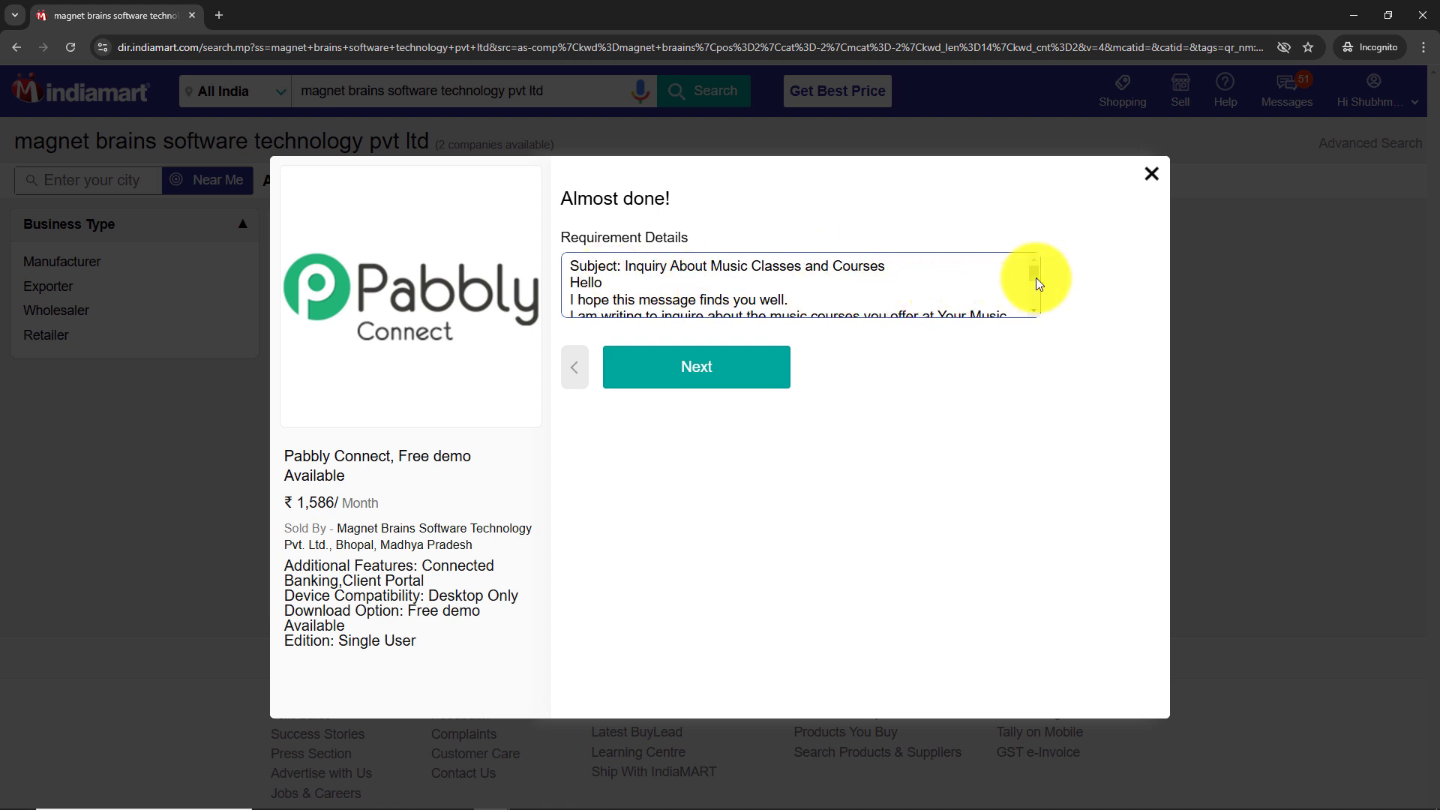
{"action": "left_click_drag", "start_coordinate": [1036, 278], "coordinate": [1036, 282]}
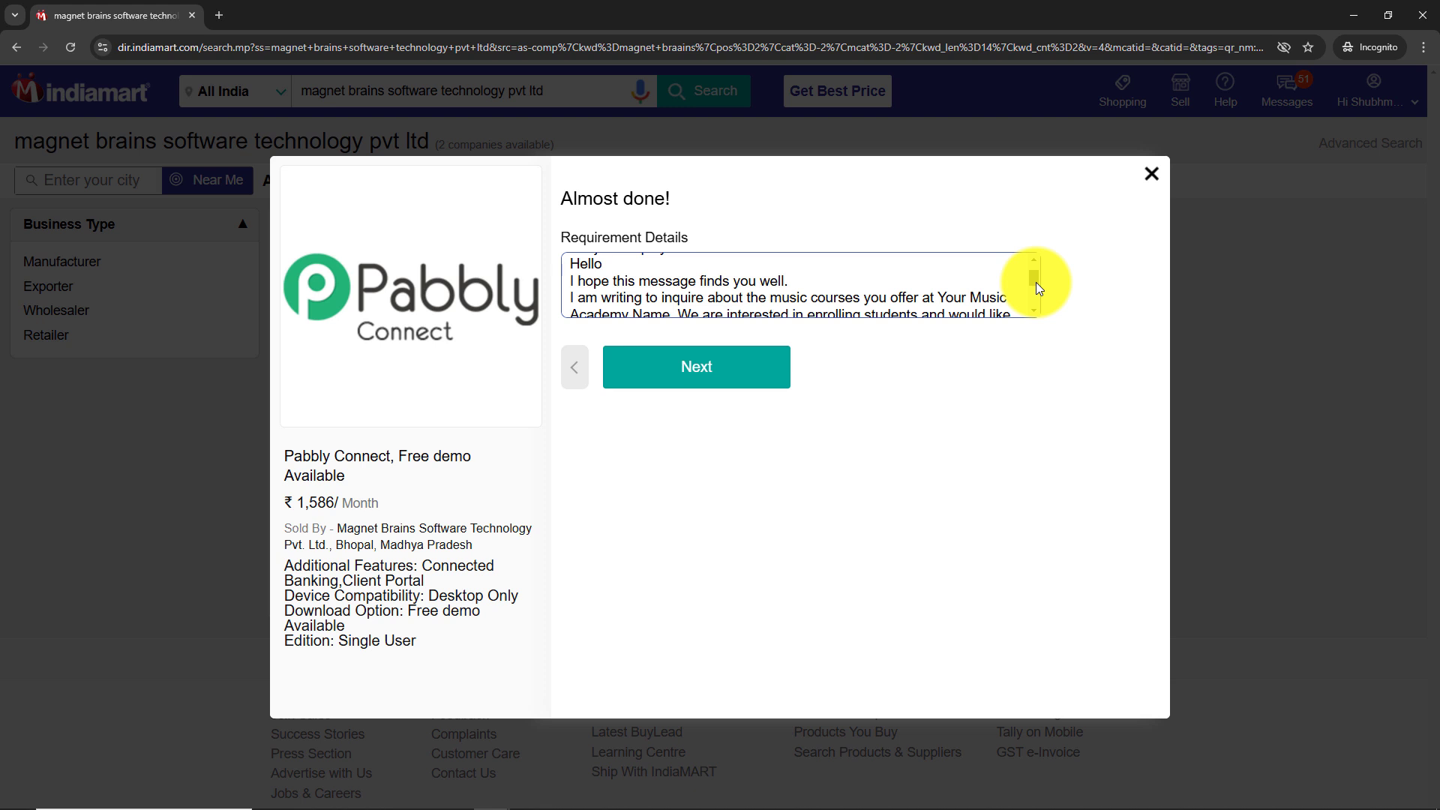
{"action": "left_click_drag", "start_coordinate": [1036, 282], "coordinate": [1037, 286]}
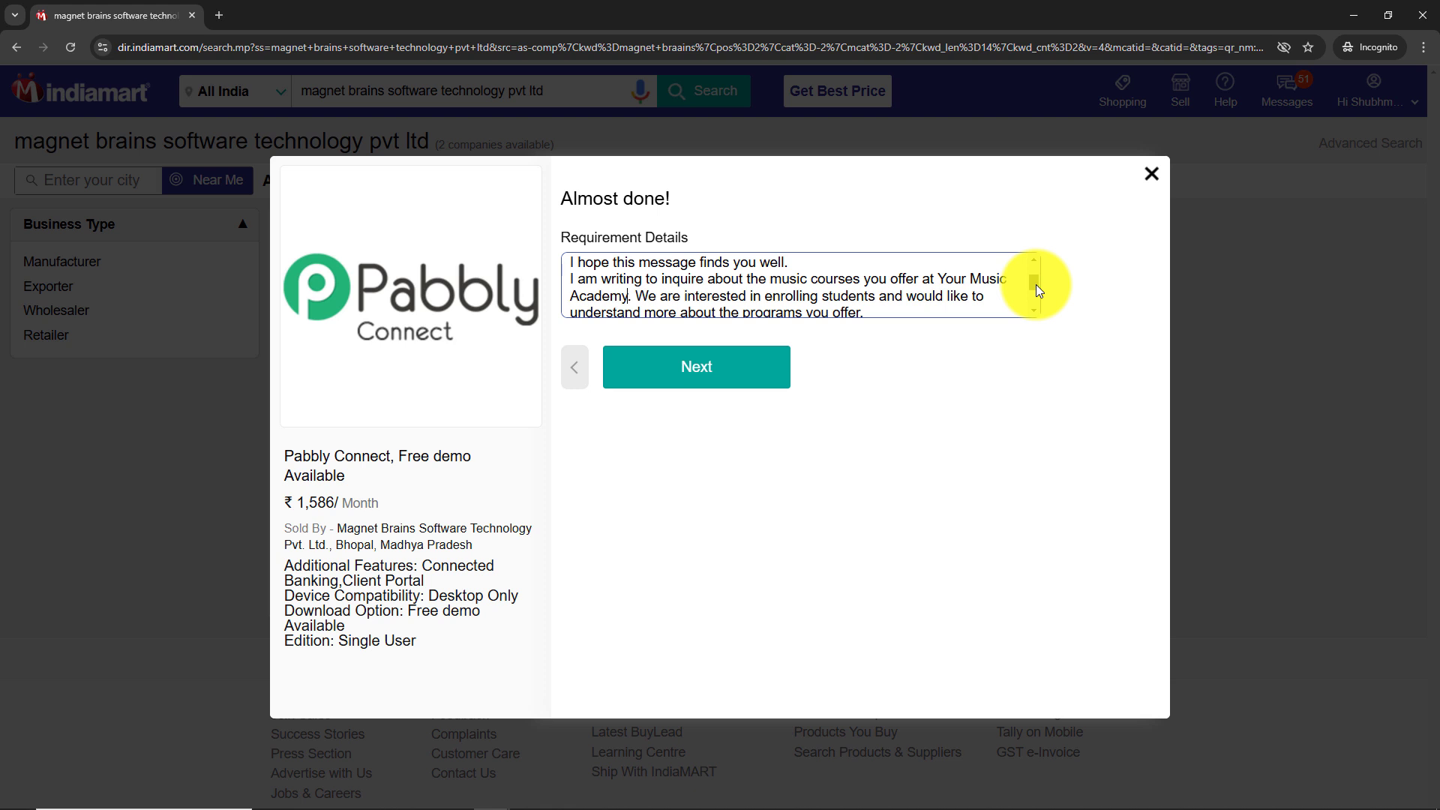
{"action": "left_click_drag", "start_coordinate": [1036, 285], "coordinate": [1041, 315]}
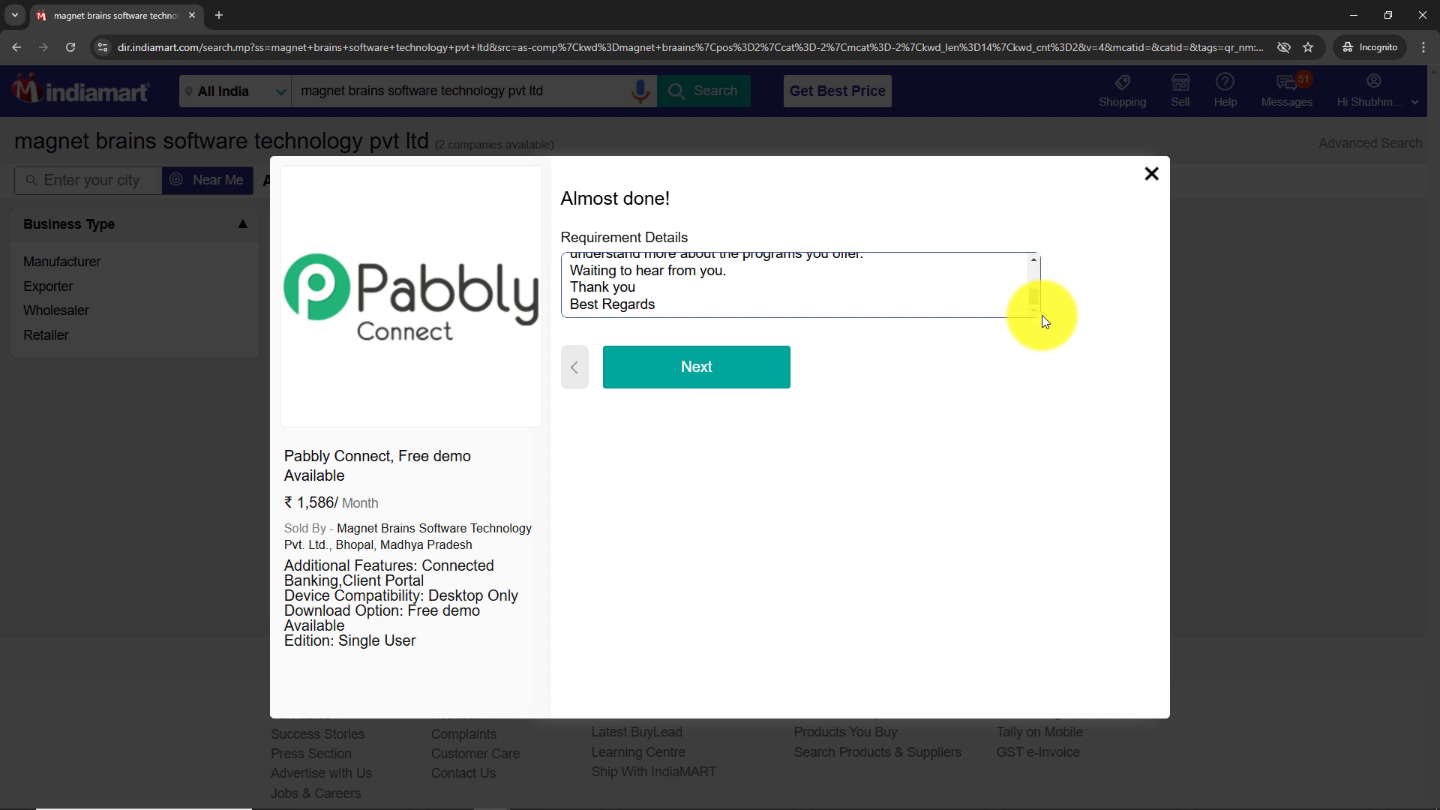
{"action": "left_click", "coordinate": [722, 347]}
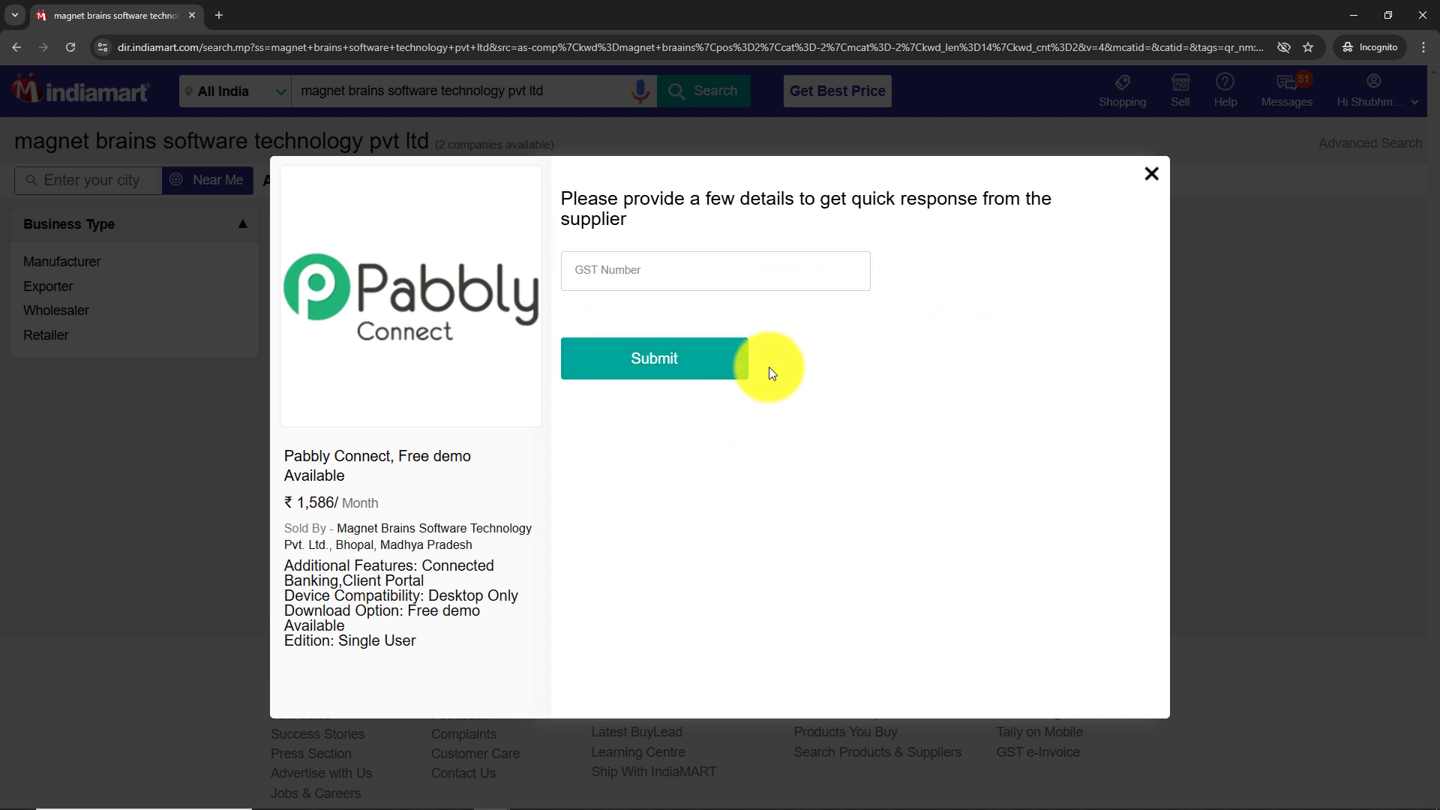
{"action": "left_click", "coordinate": [672, 368]}
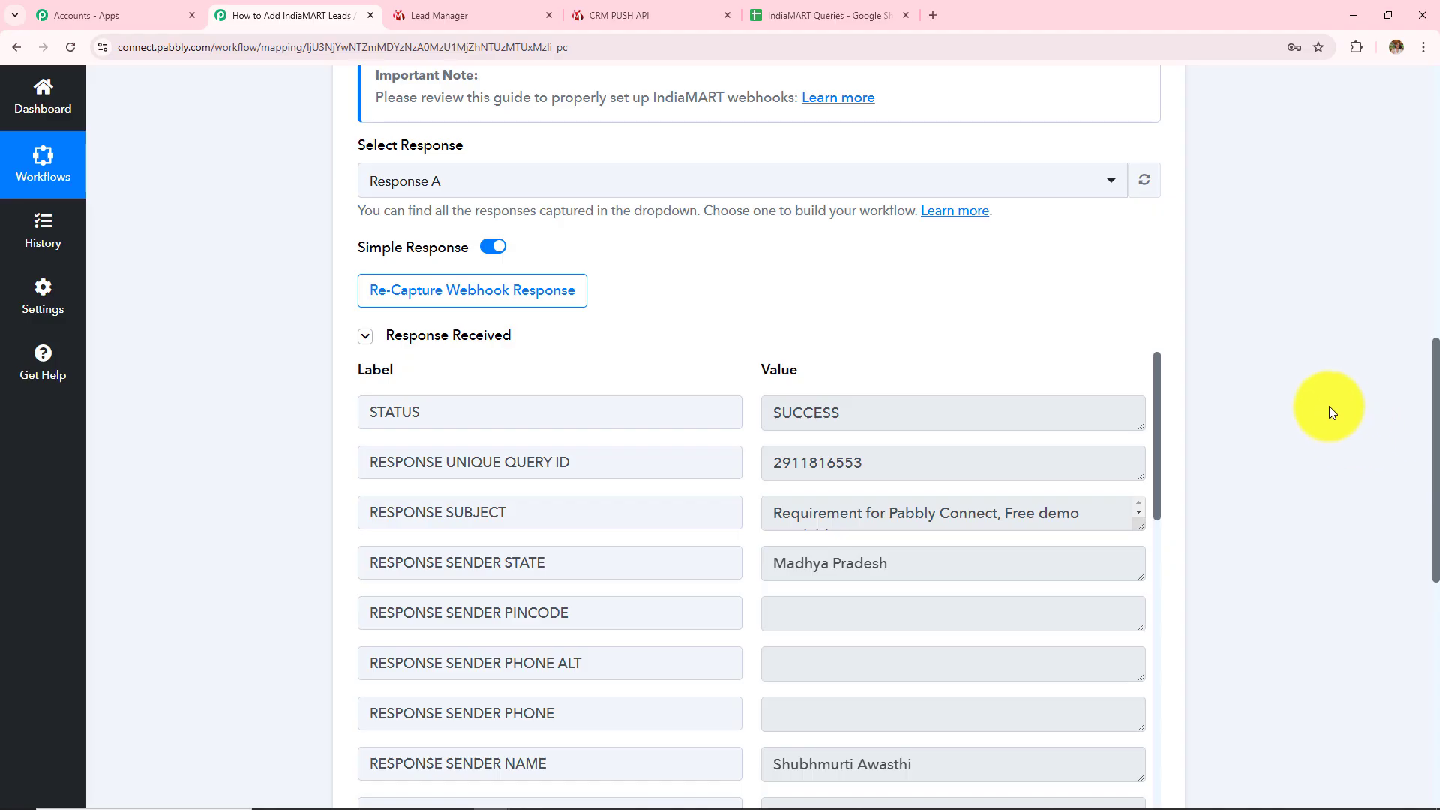
Review the captured lead's sender name, status, query ID, email, company, city and address values
{"action": "scroll", "coordinate": [1329, 404], "scroll_direction": "down", "scroll_amount": 3}
{"action": "scroll", "coordinate": [1328, 403], "scroll_direction": "up", "scroll_amount": 1}
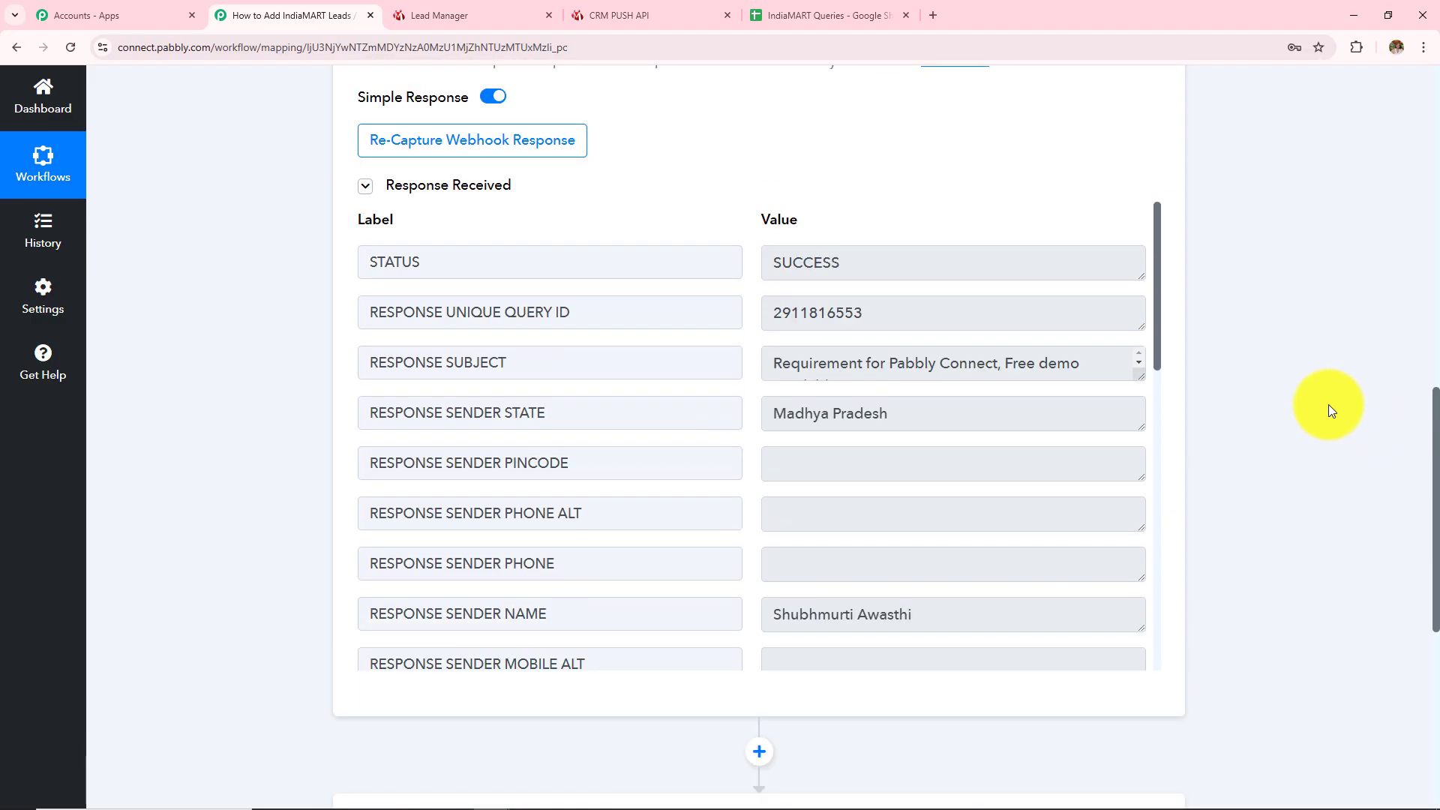
{"action": "left_click", "coordinate": [935, 617]}
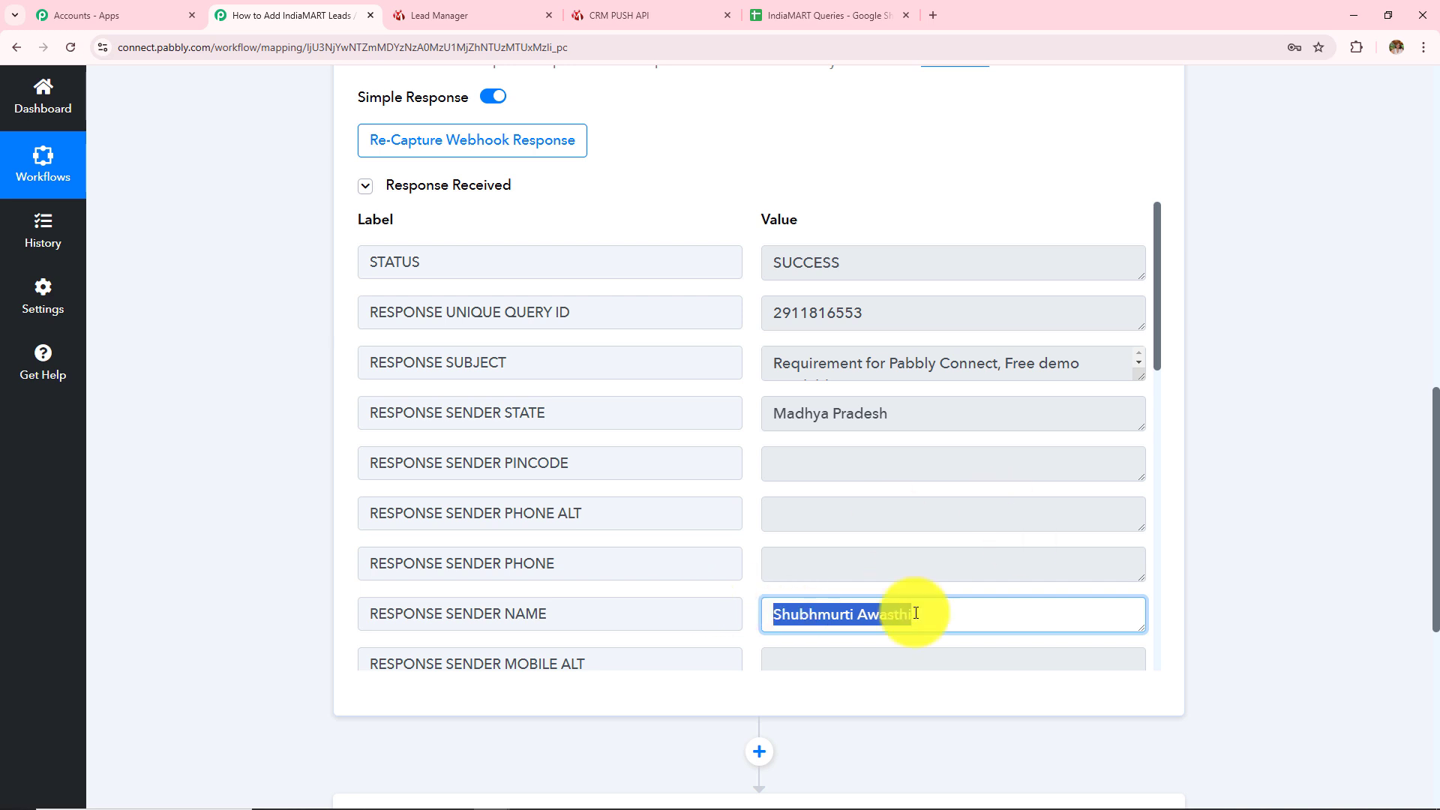
{"action": "left_click", "coordinate": [795, 262]}
{"action": "left_click", "coordinate": [865, 315]}
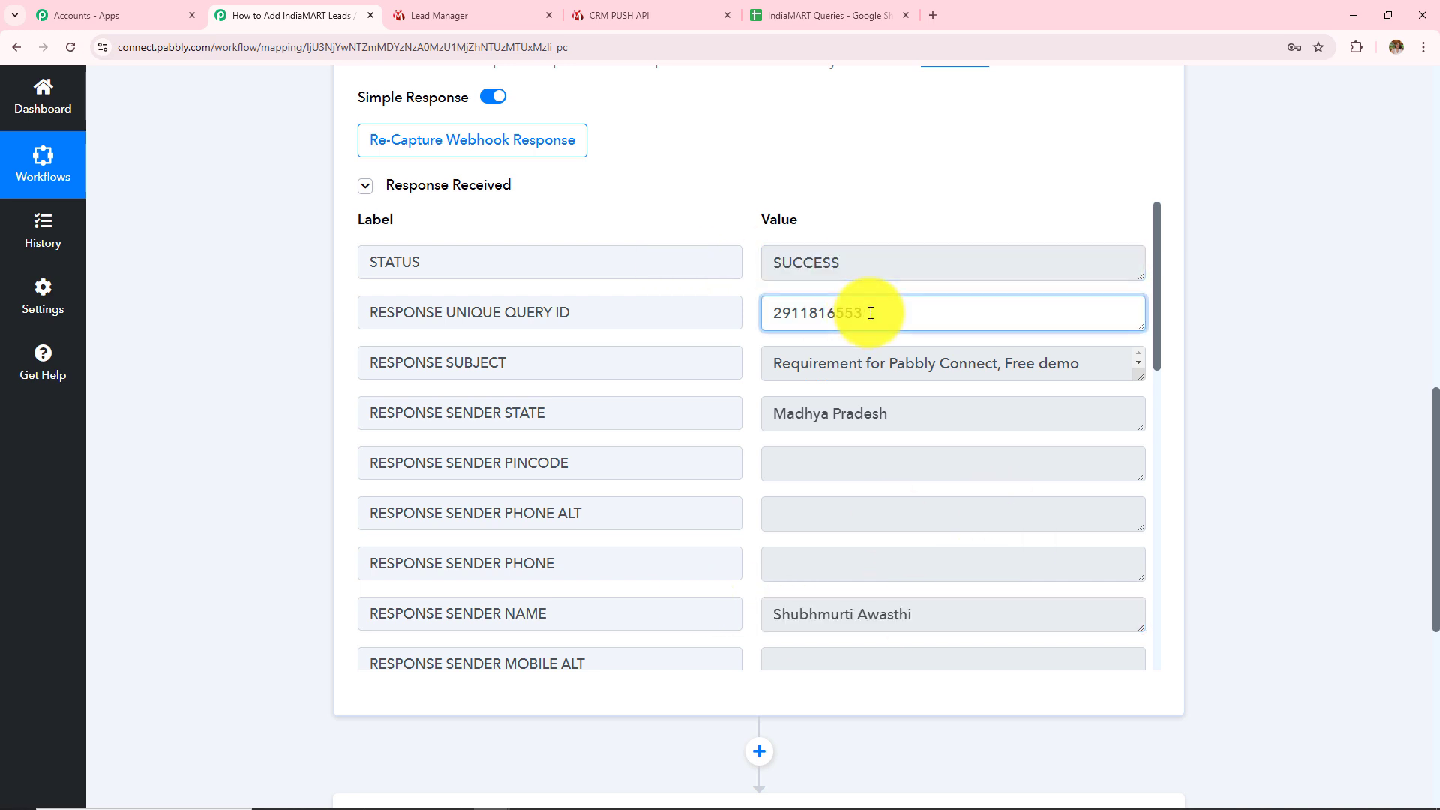
{"action": "left_click", "coordinate": [570, 313]}
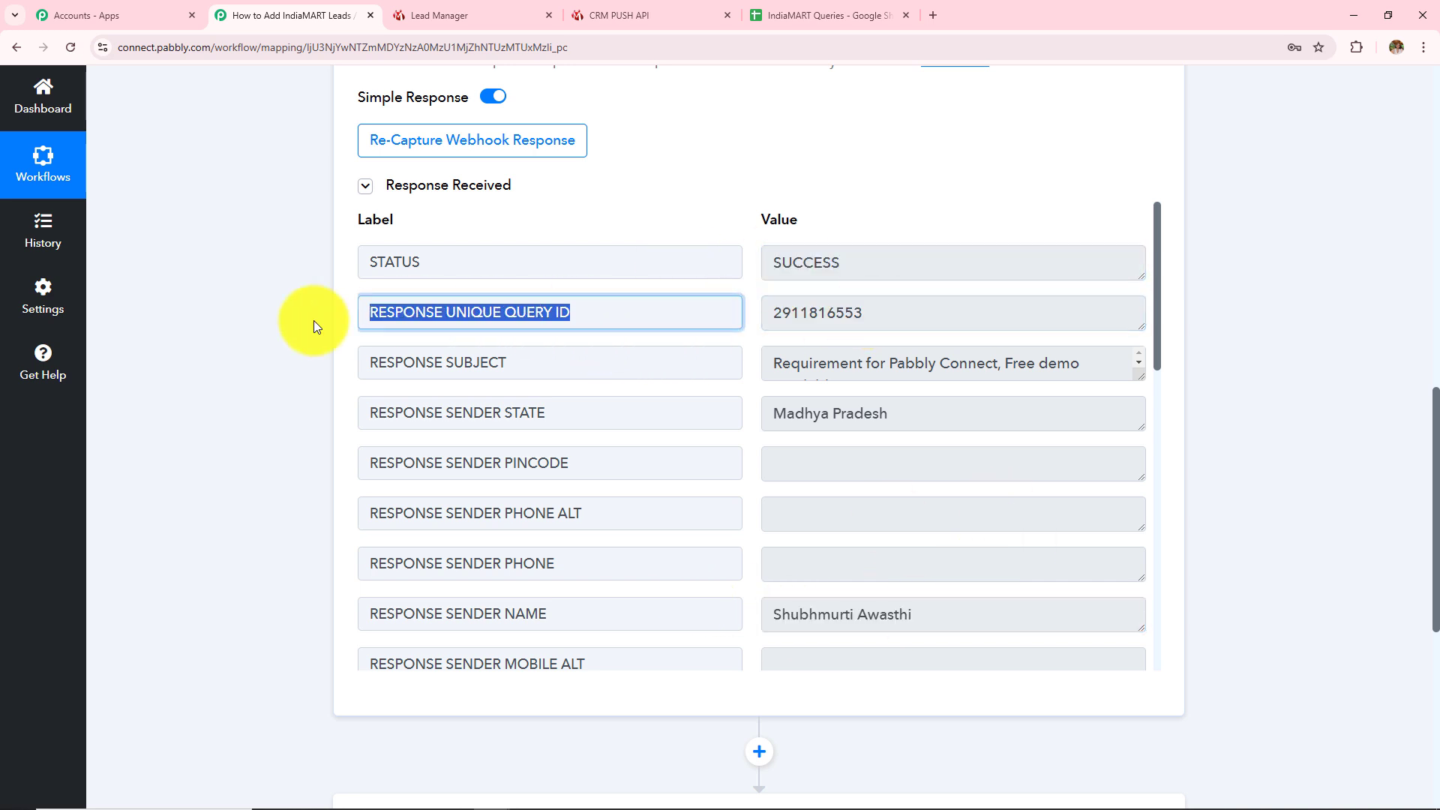
{"action": "left_click", "coordinate": [893, 312]}
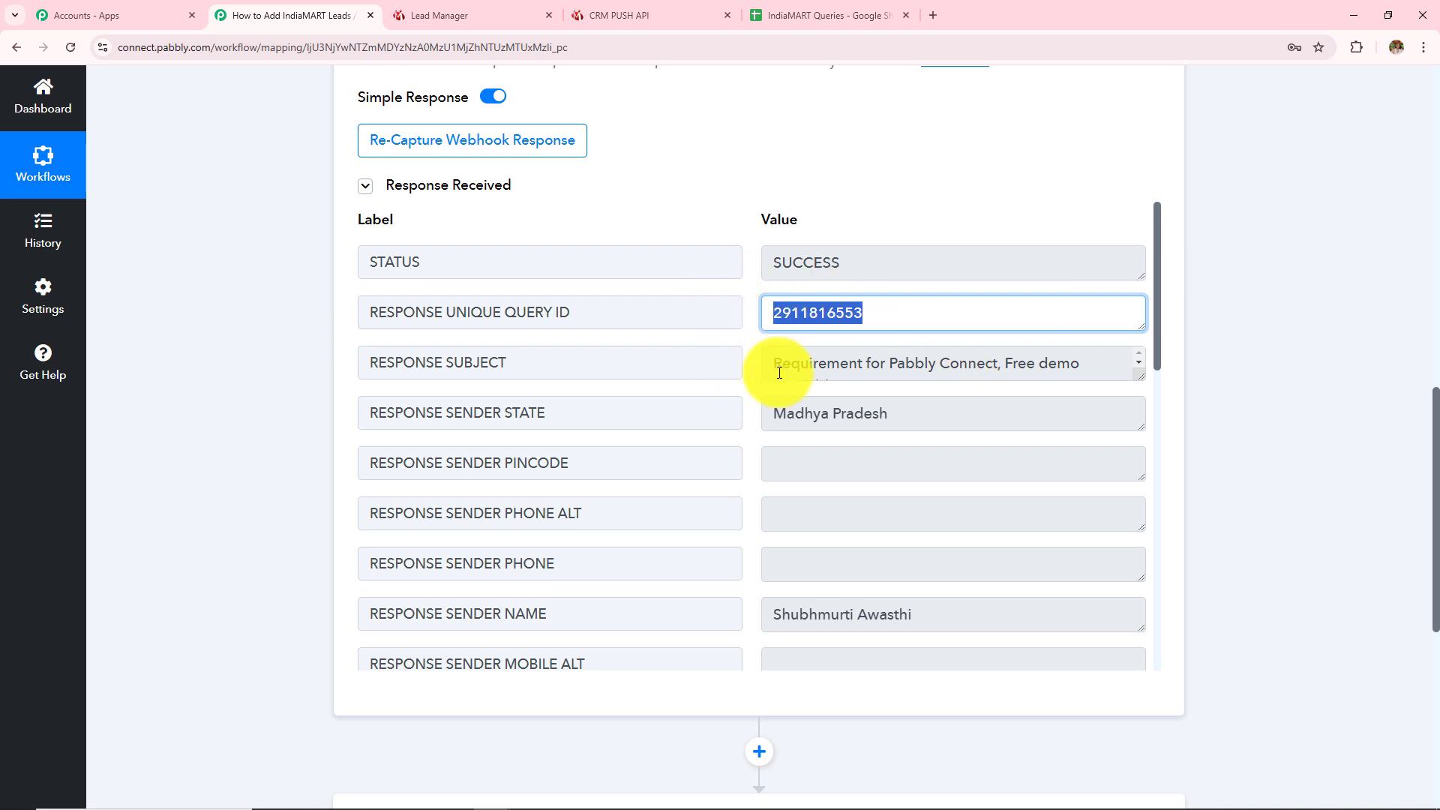
{"action": "scroll", "coordinate": [779, 373], "scroll_direction": "down", "scroll_amount": 5}
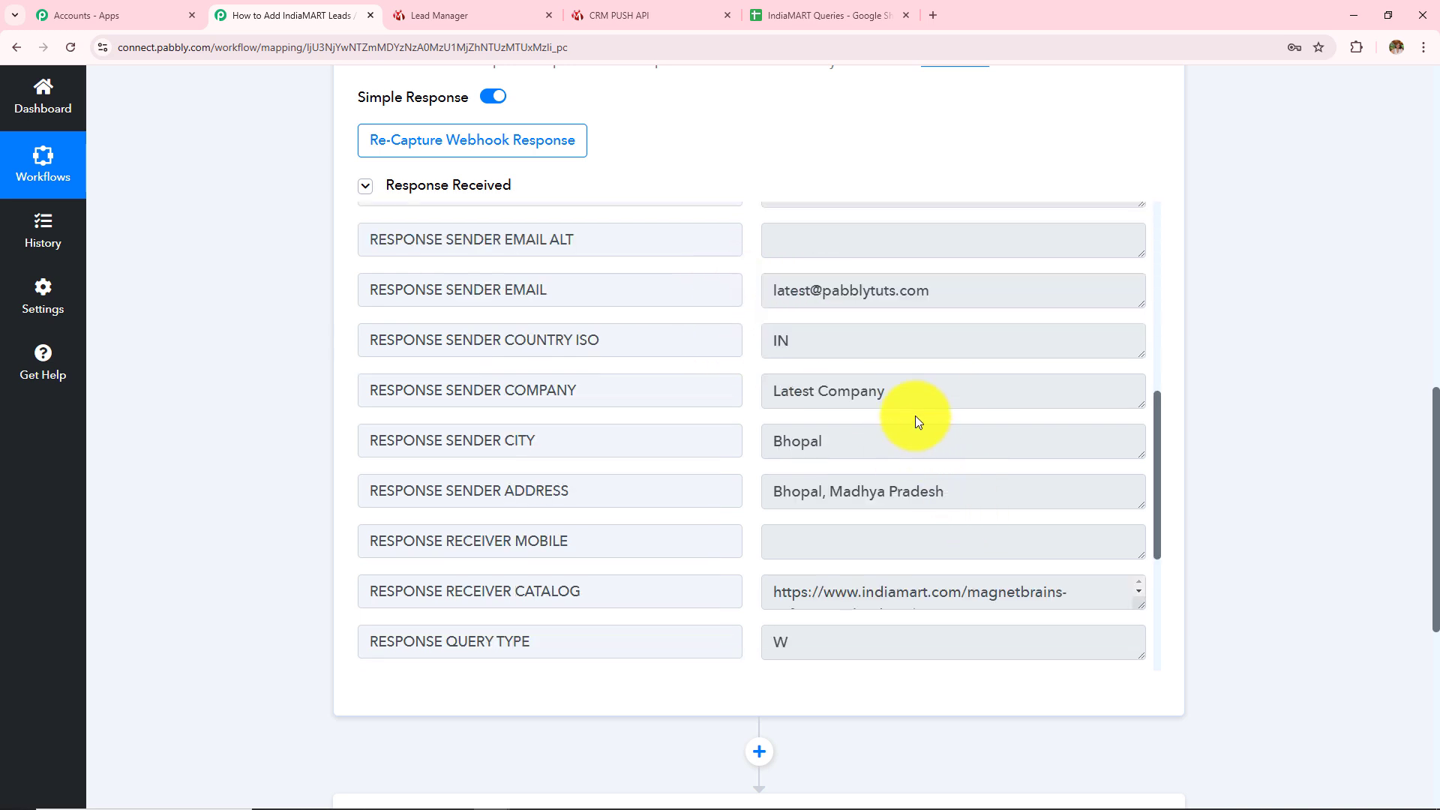
{"action": "left_click", "coordinate": [942, 294]}
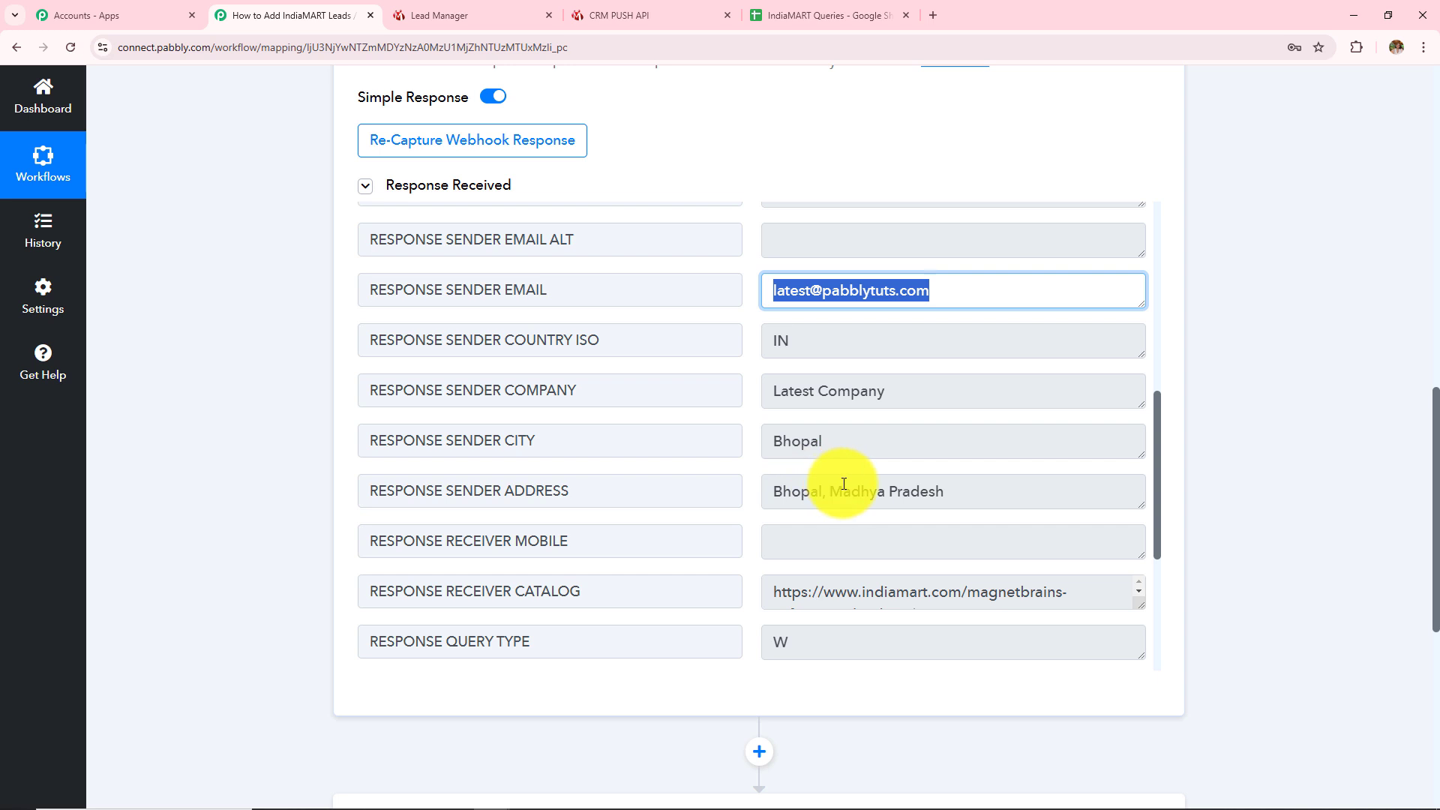
{"action": "scroll", "coordinate": [843, 483], "scroll_direction": "down", "scroll_amount": 1}
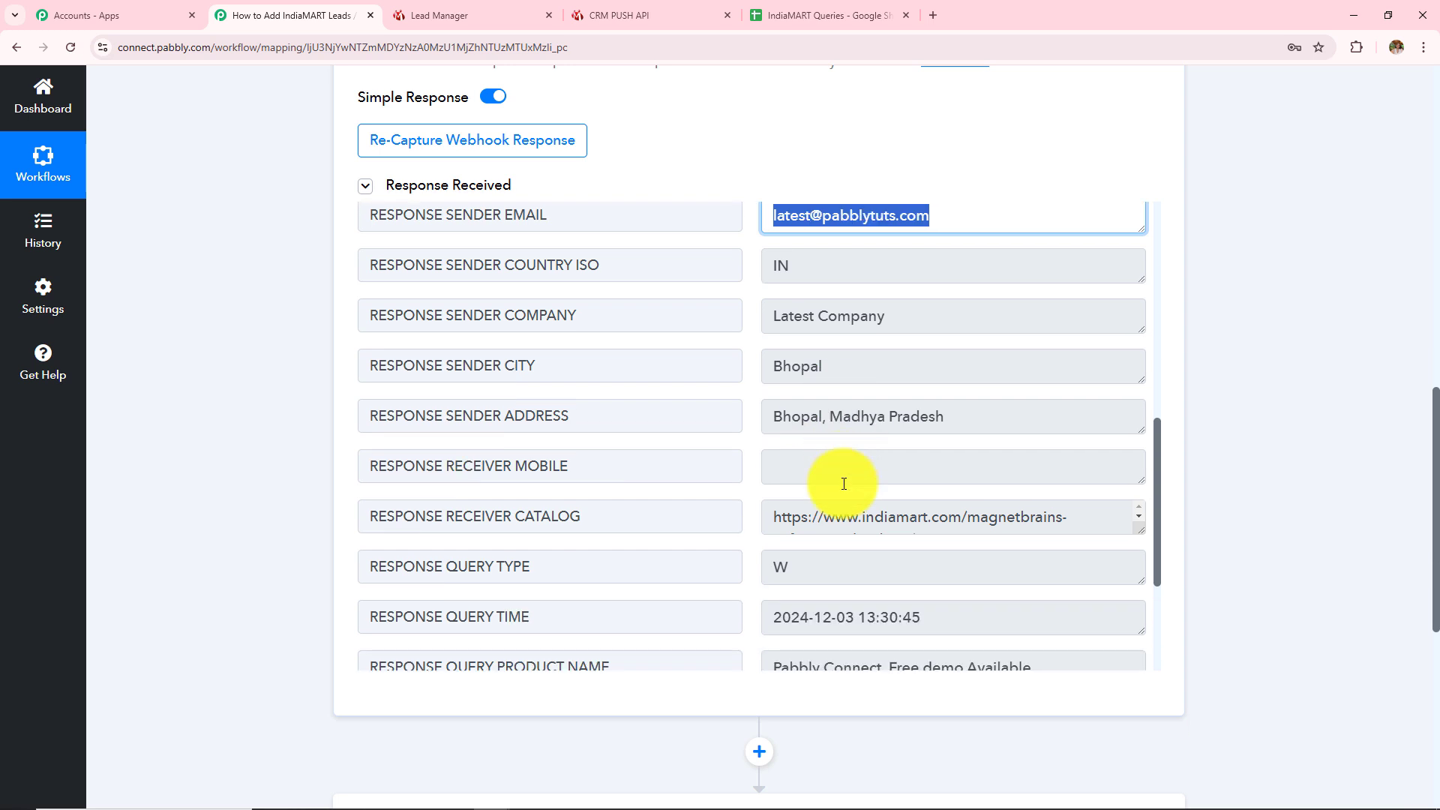
{"action": "left_click", "coordinate": [891, 318]}
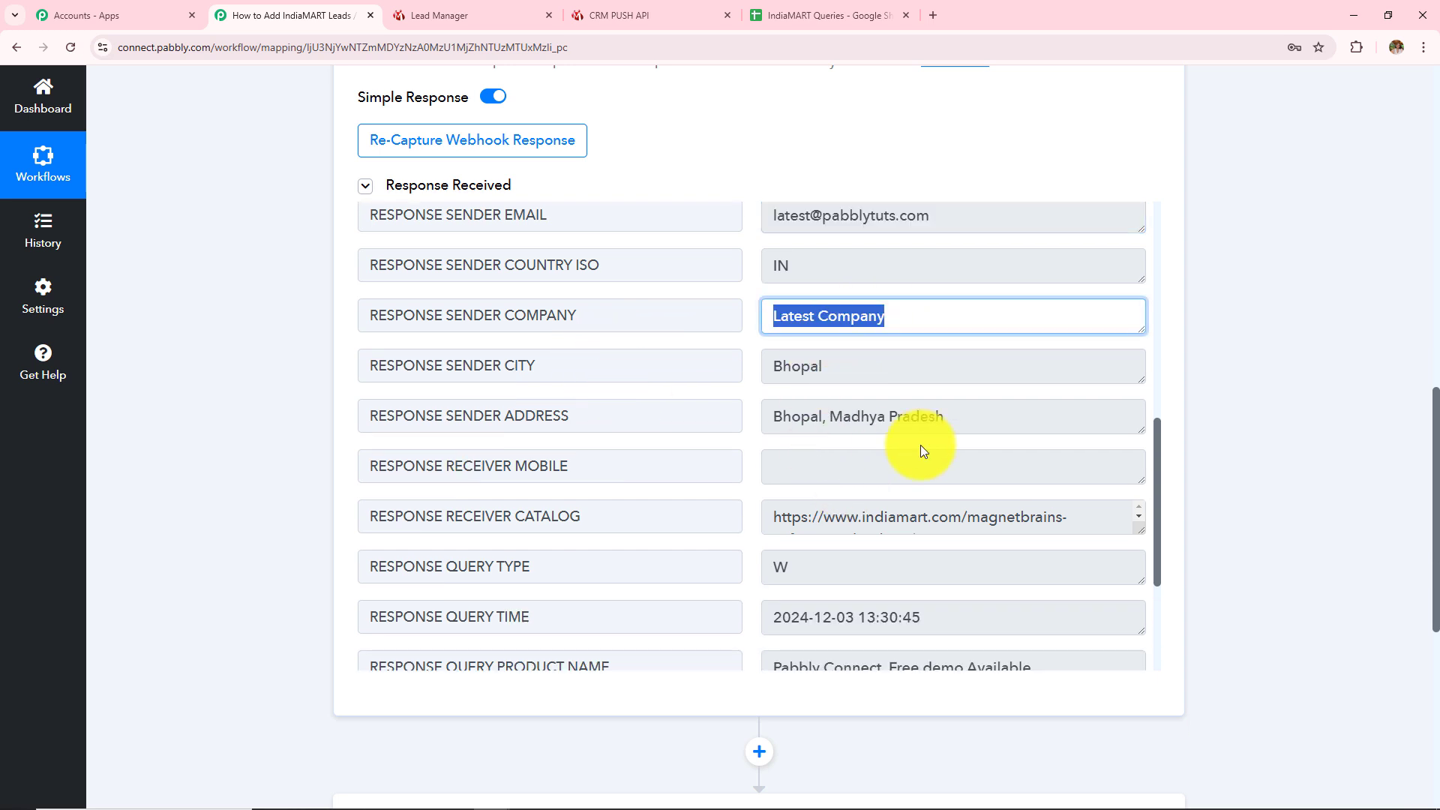
{"action": "left_click", "coordinate": [842, 364]}
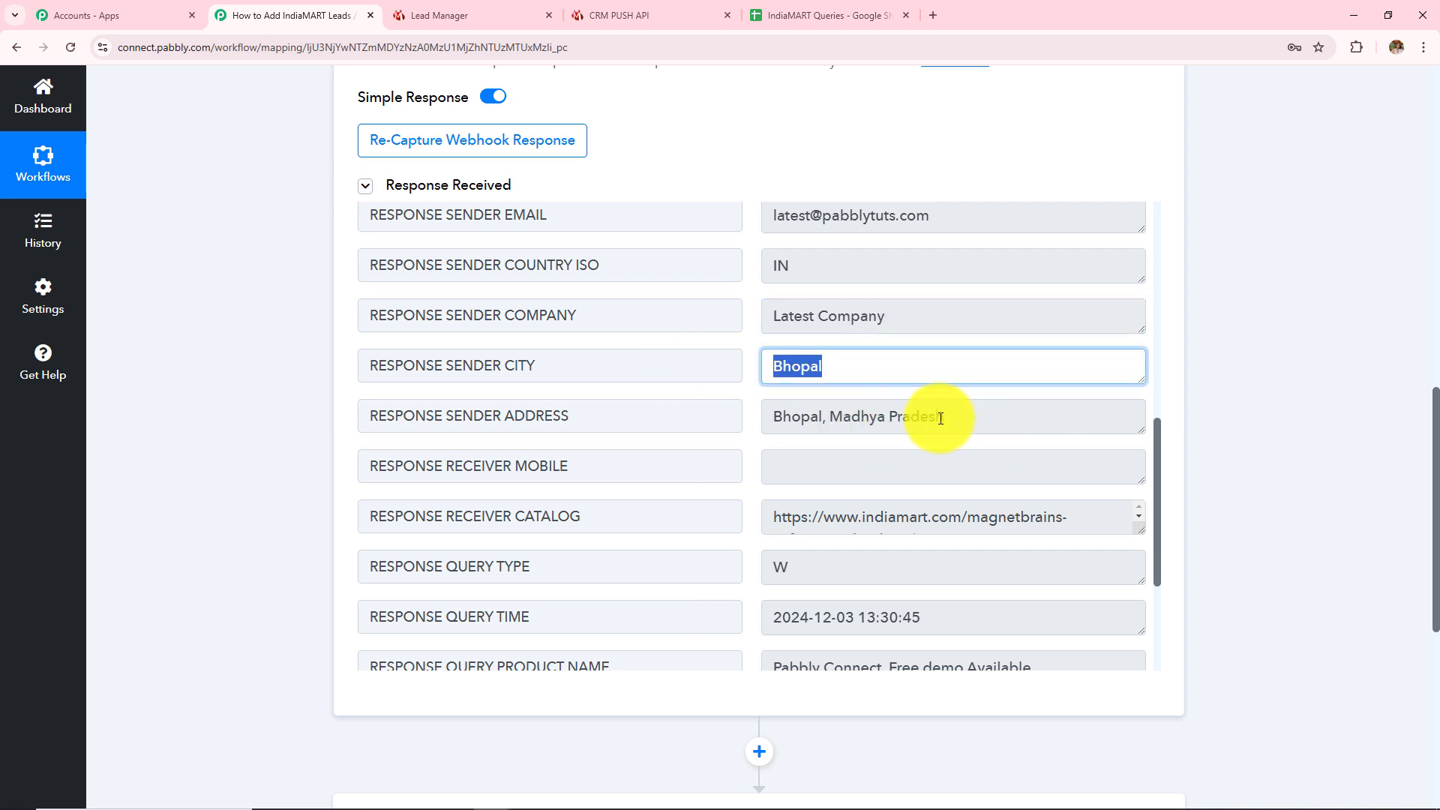
{"action": "left_click_drag", "start_coordinate": [935, 417], "coordinate": [774, 418]}
Show the product name Pabbly Connect and the full query message with its <br> tags
{"action": "scroll", "coordinate": [1012, 524], "scroll_direction": "down", "scroll_amount": 1}
{"action": "scroll", "coordinate": [1015, 528], "scroll_direction": "down", "scroll_amount": 3}
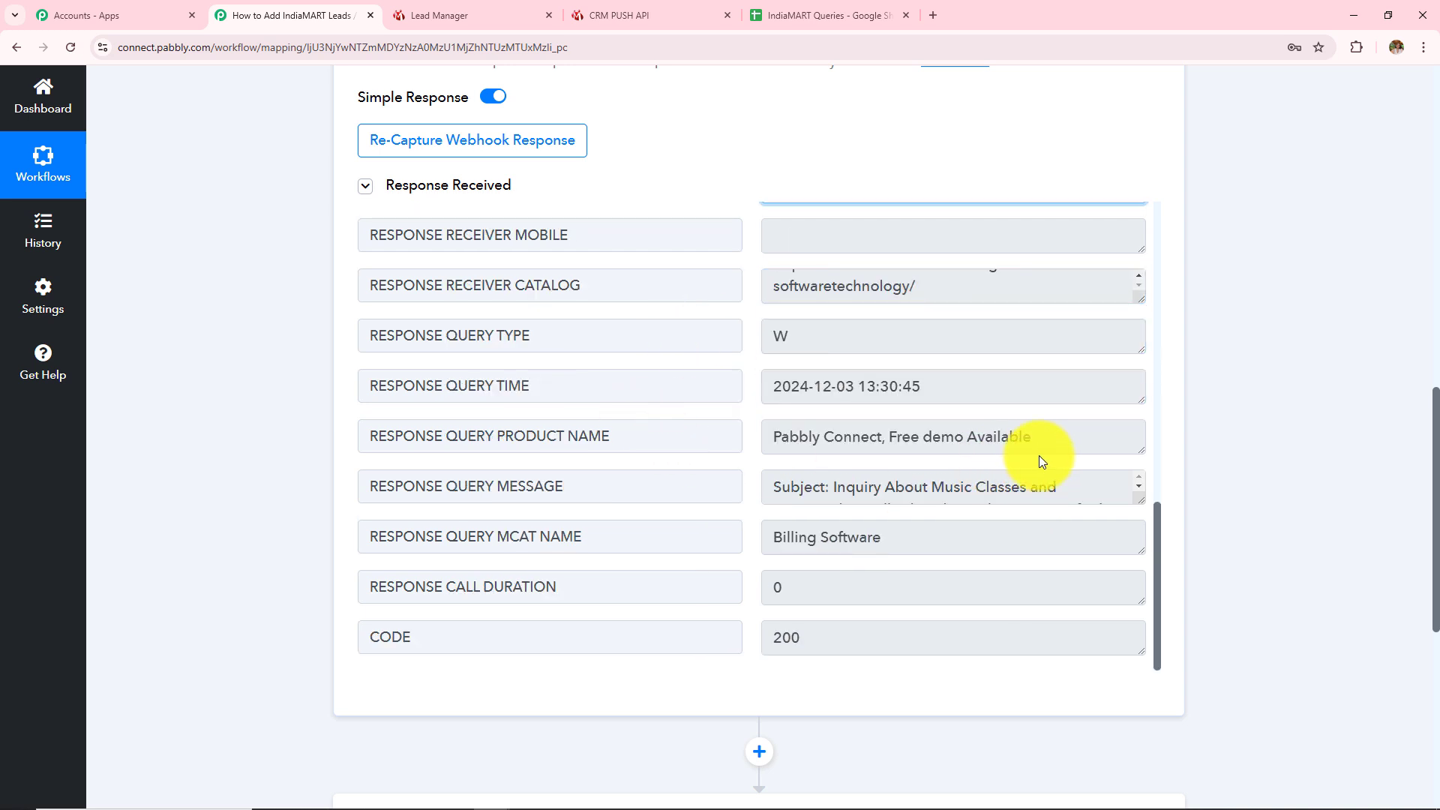
{"action": "left_click", "coordinate": [1035, 431]}
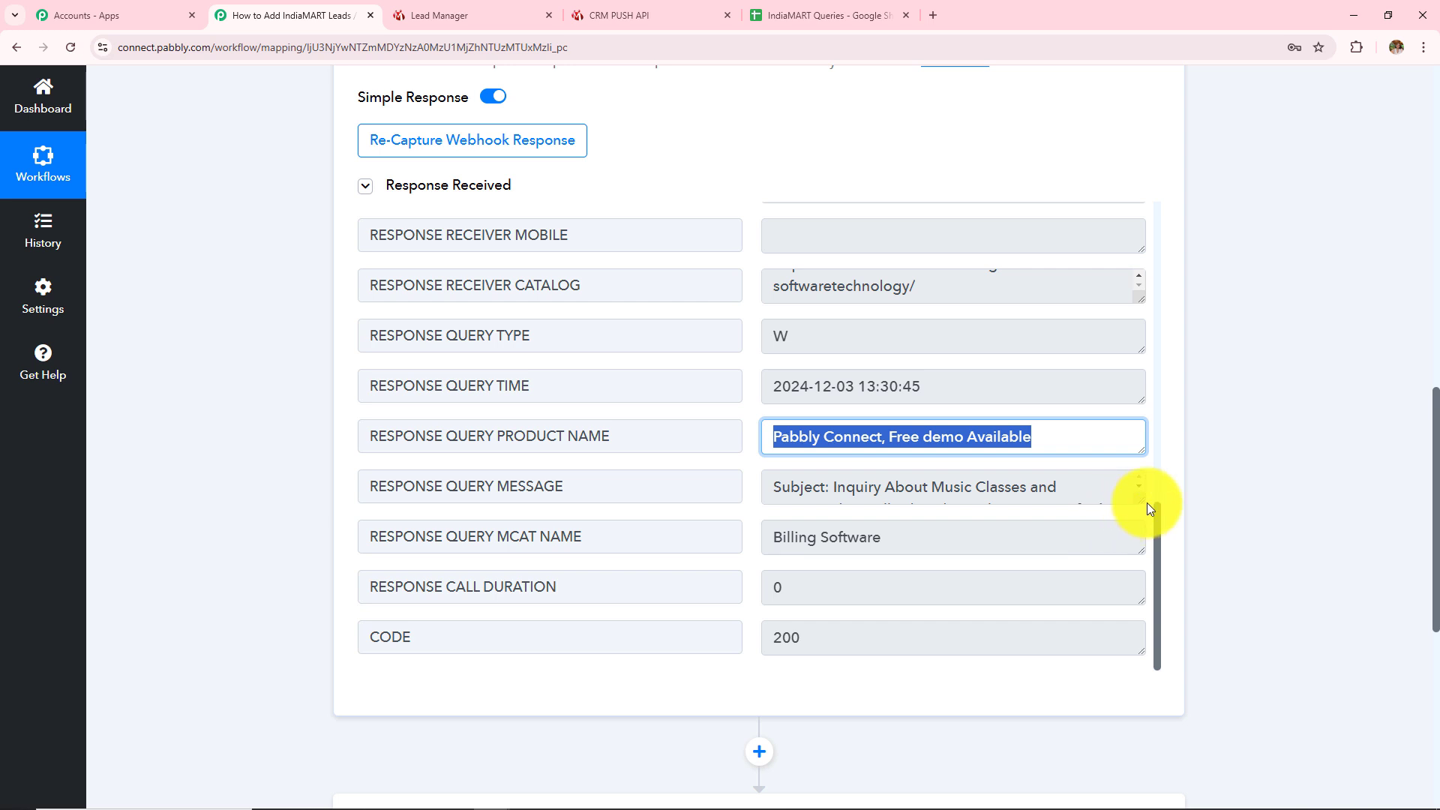
{"action": "left_click_drag", "start_coordinate": [1140, 503], "coordinate": [1136, 646]}
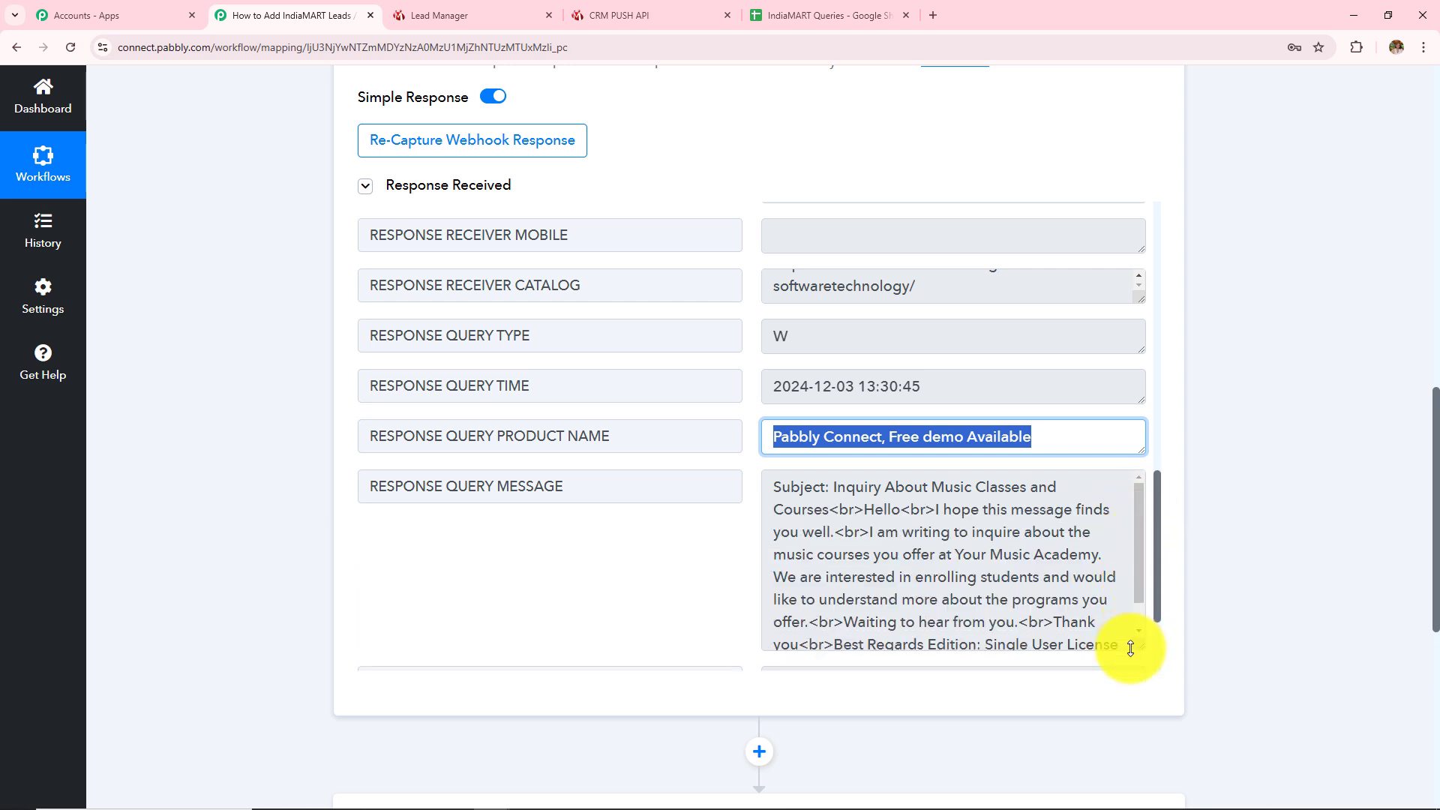
{"action": "scroll", "coordinate": [1043, 409], "scroll_direction": "down", "scroll_amount": 1}
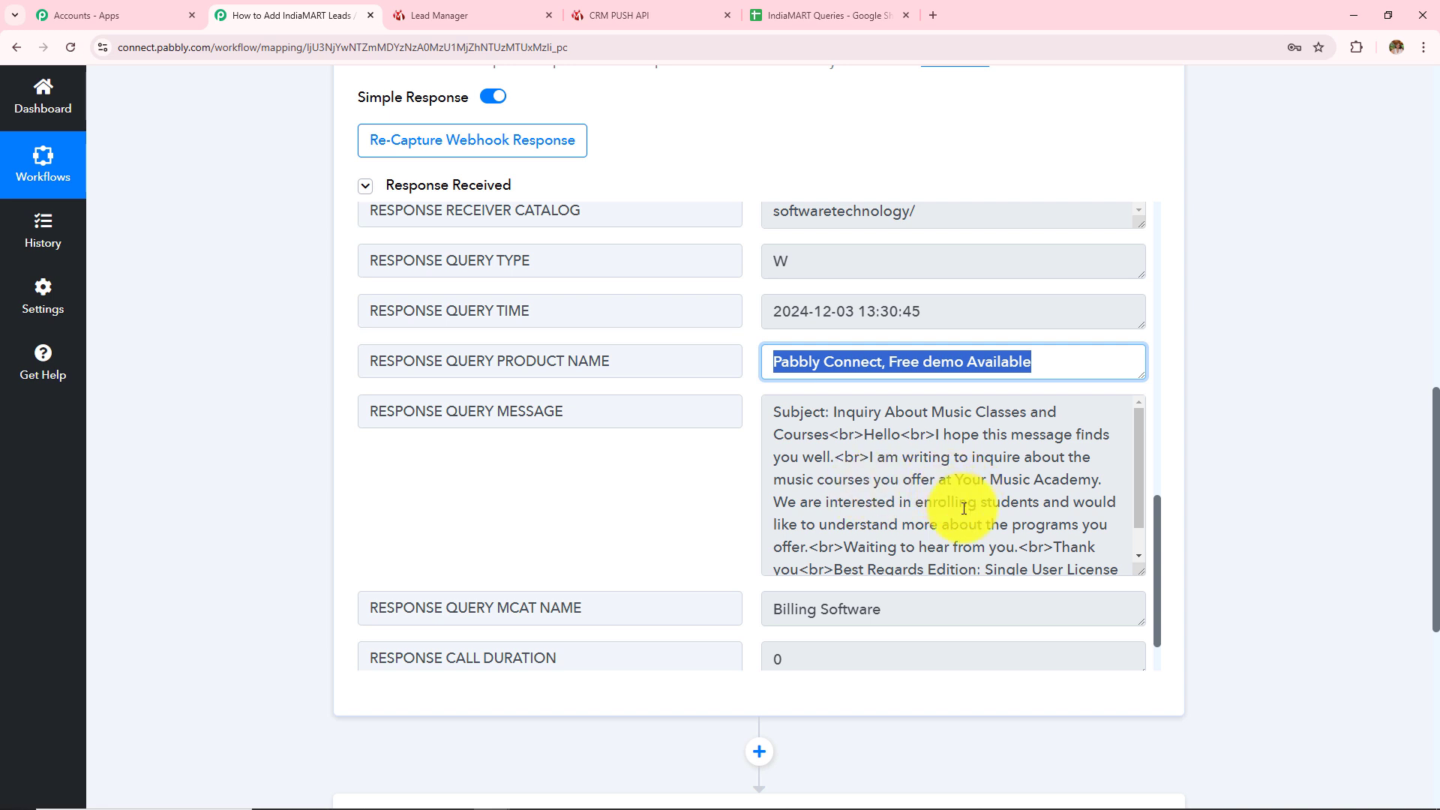
{"action": "scroll", "coordinate": [964, 510], "scroll_direction": "down", "scroll_amount": 1}
{"action": "left_click_drag", "start_coordinate": [766, 449], "coordinate": [900, 559]}
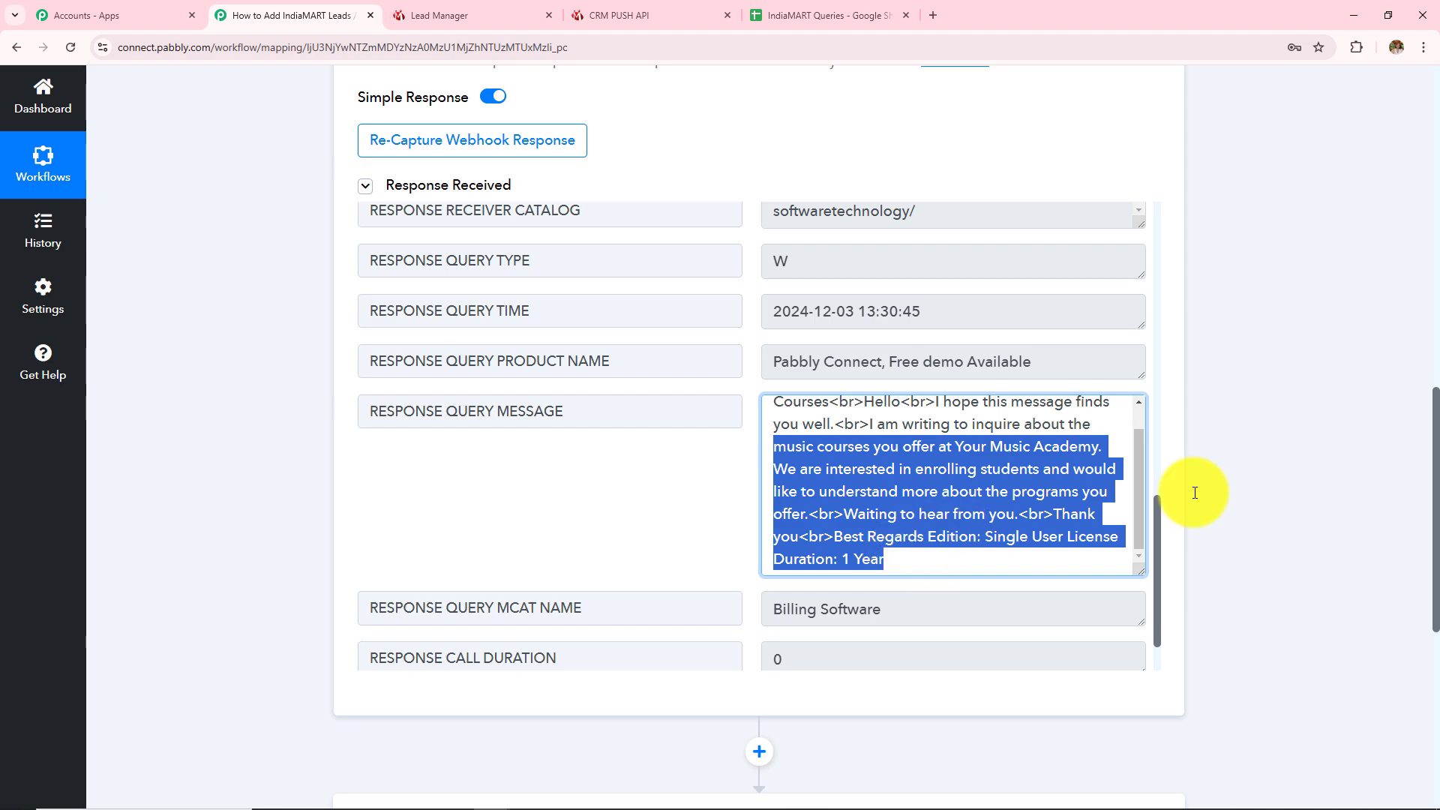
{"action": "scroll", "coordinate": [1230, 367], "scroll_direction": "up", "scroll_amount": 10}
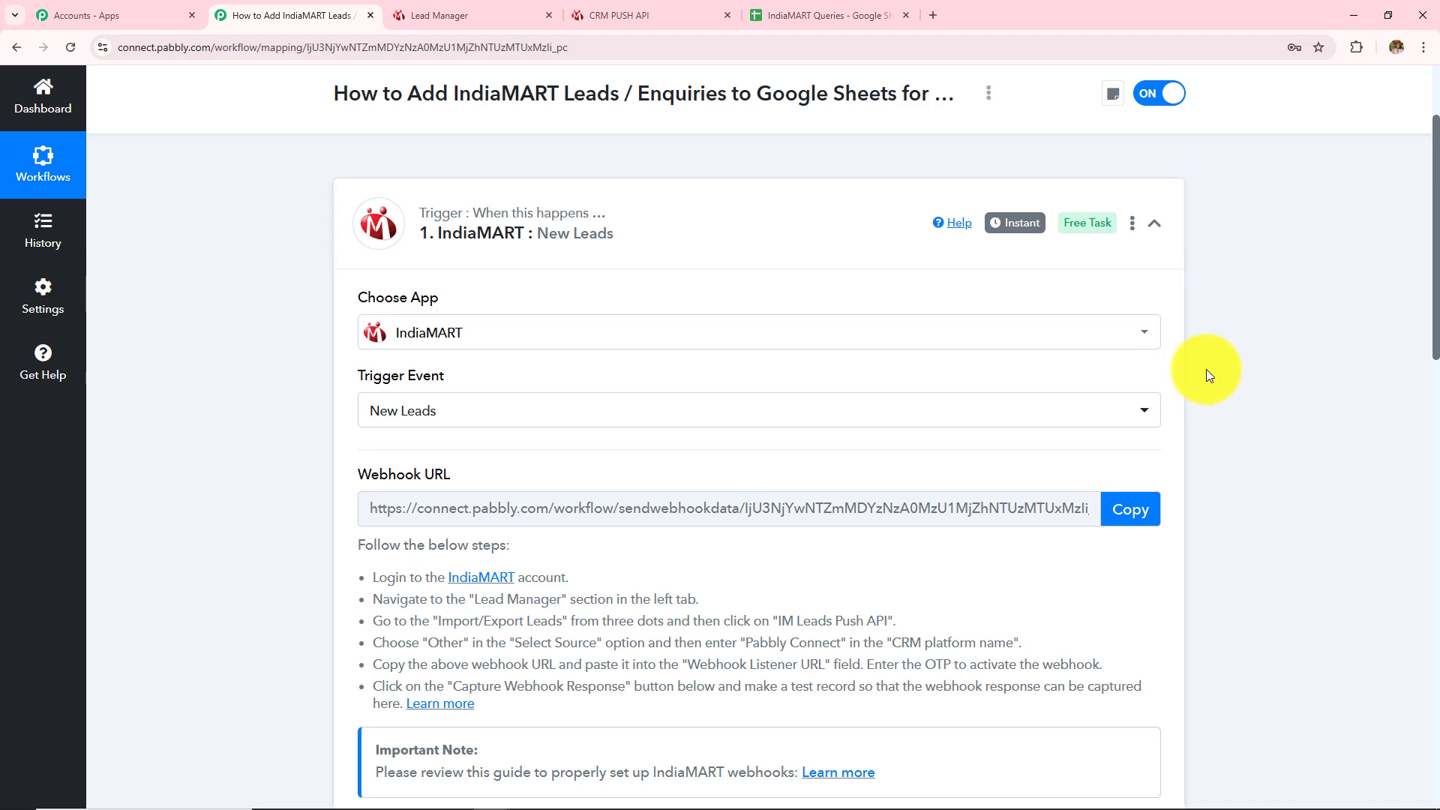
{"action": "scroll", "coordinate": [1207, 375], "scroll_direction": "up", "scroll_amount": 2}
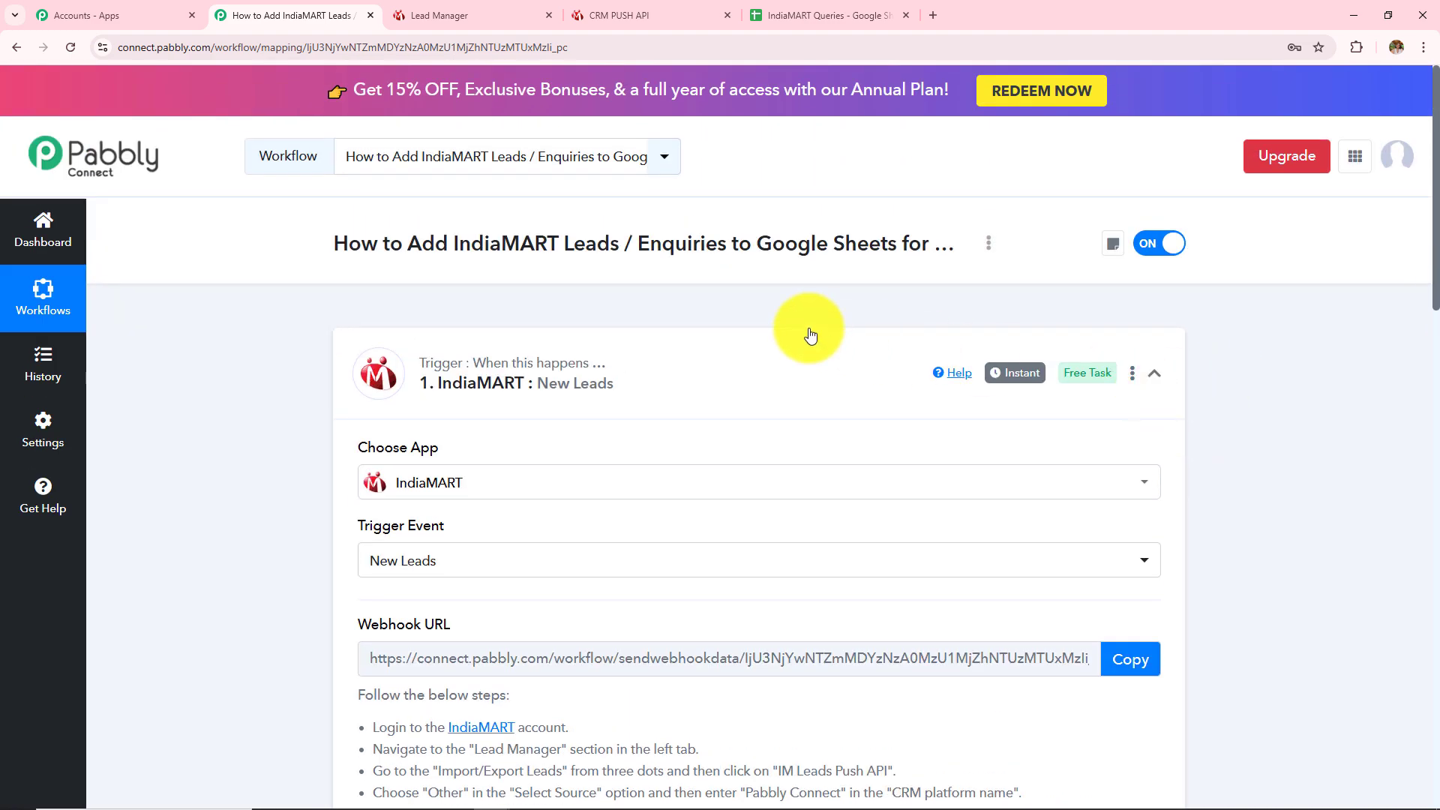
{"action": "left_click_drag", "start_coordinate": [408, 247], "coordinate": [817, 251]}
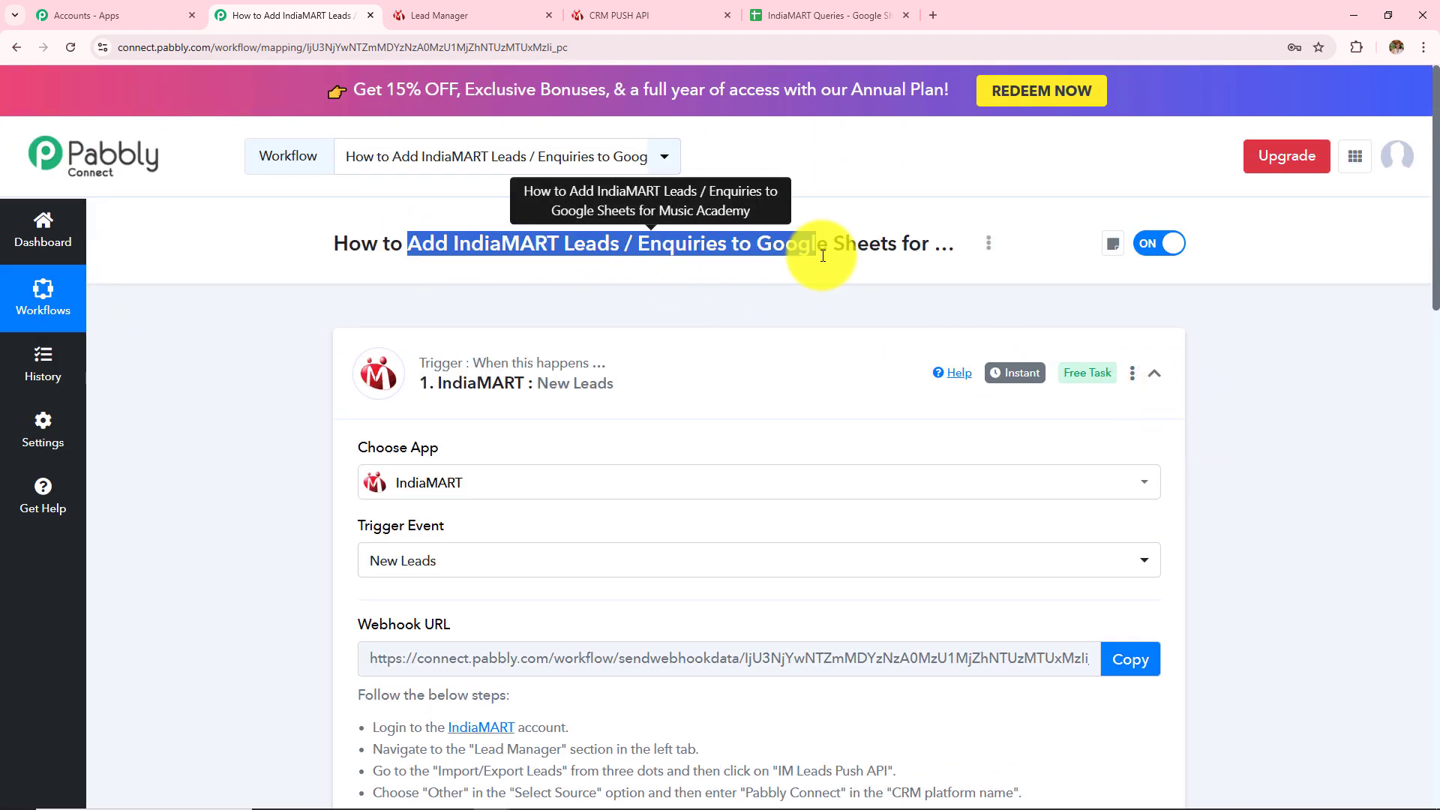
{"action": "scroll", "coordinate": [1342, 446], "scroll_direction": "down", "scroll_amount": 5}
{"action": "scroll", "coordinate": [1337, 443], "scroll_direction": "down", "scroll_amount": 12}
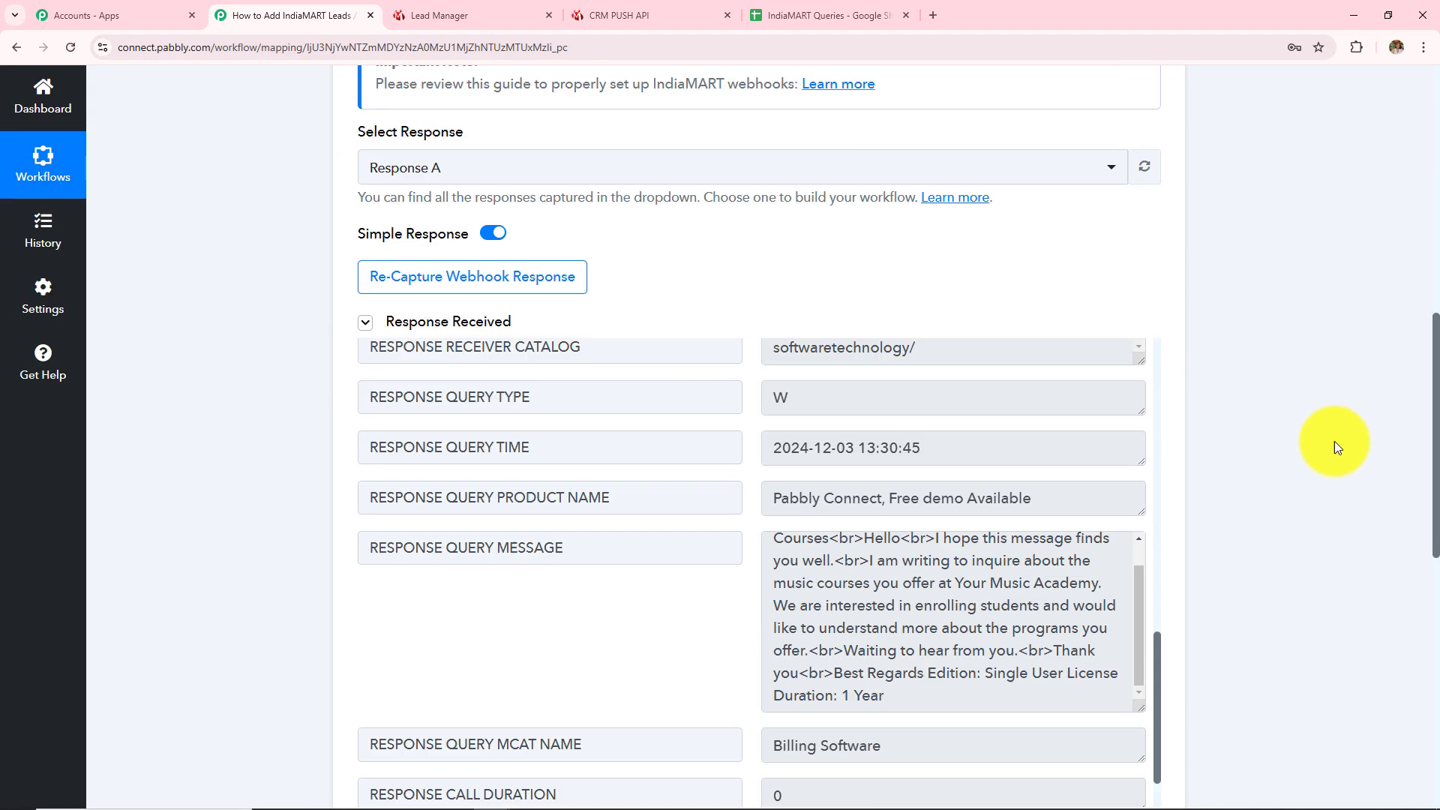
Add a Google Sheets action step with the Add New Row event after the trigger
{"action": "left_click", "coordinate": [748, 490]}
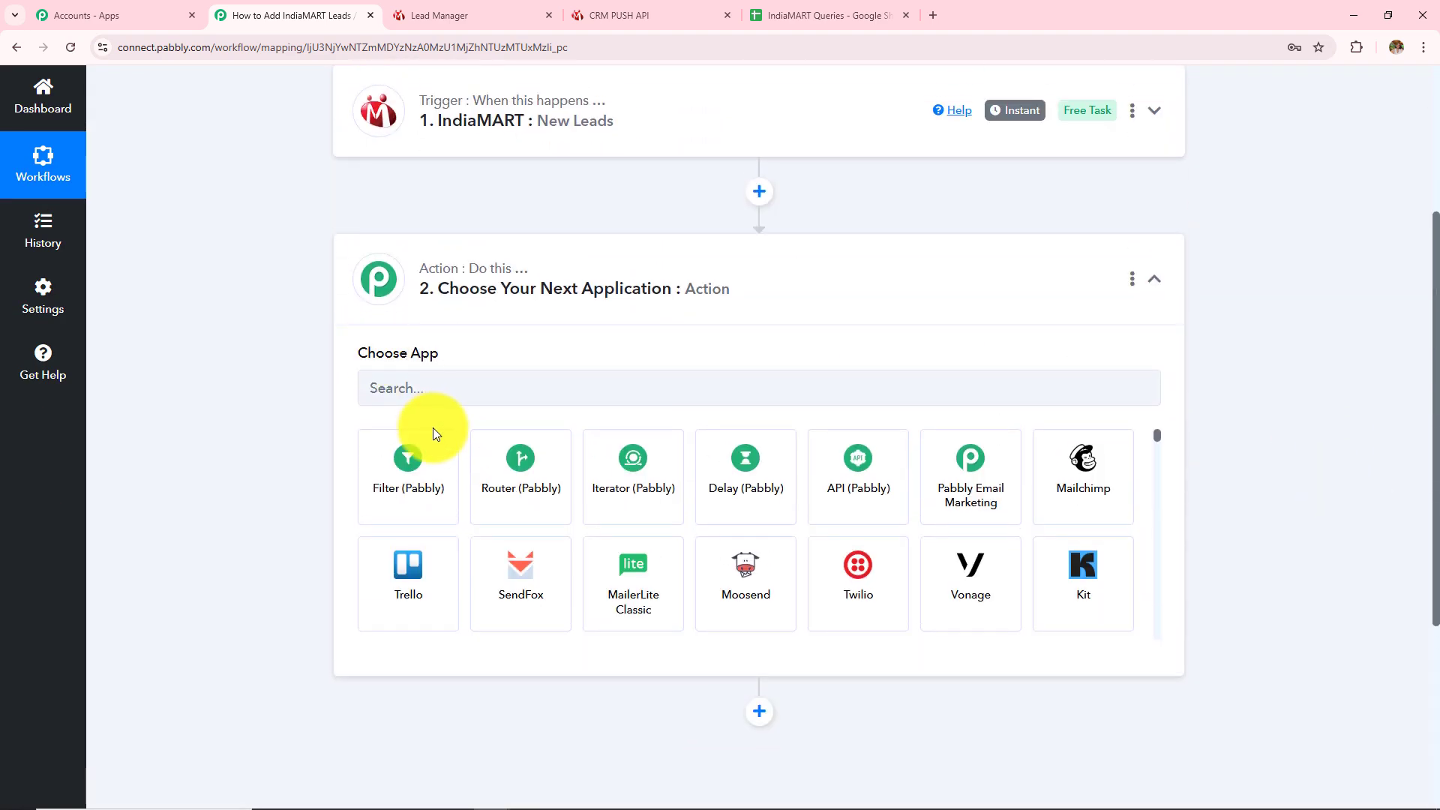
{"action": "left_click", "coordinate": [437, 388]}
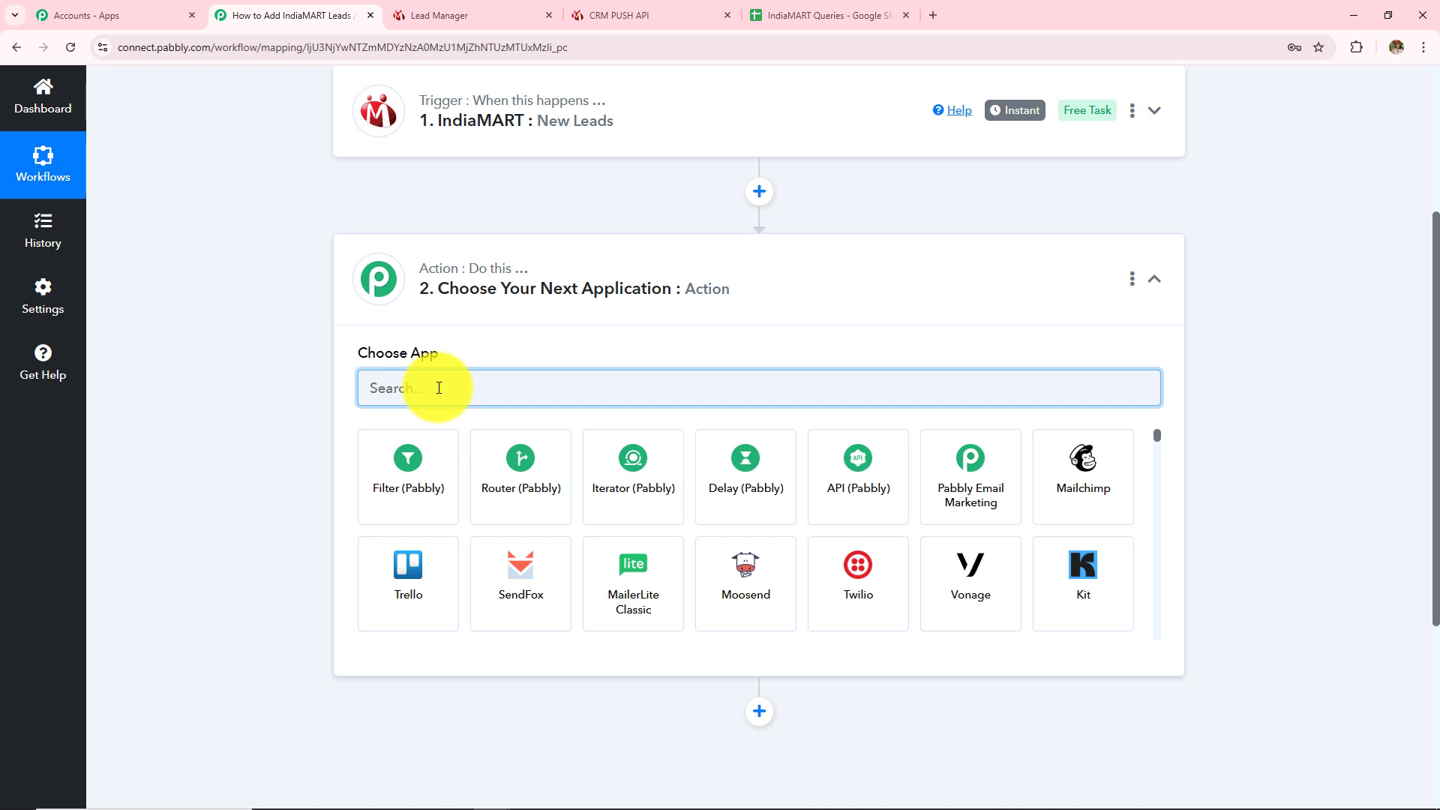
{"action": "type", "text": "Google she"}
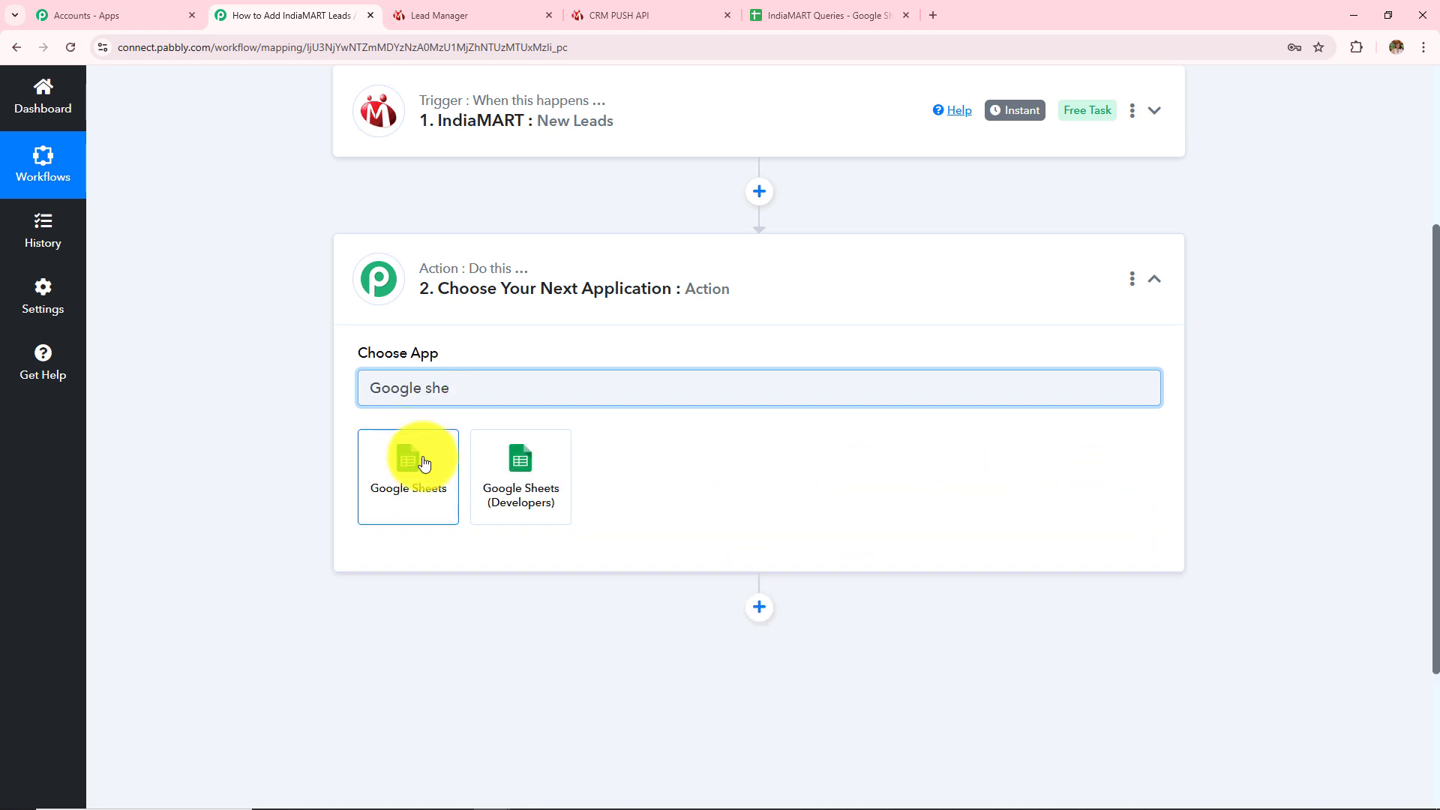
{"action": "left_click", "coordinate": [412, 457]}
{"action": "left_click", "coordinate": [508, 462]}
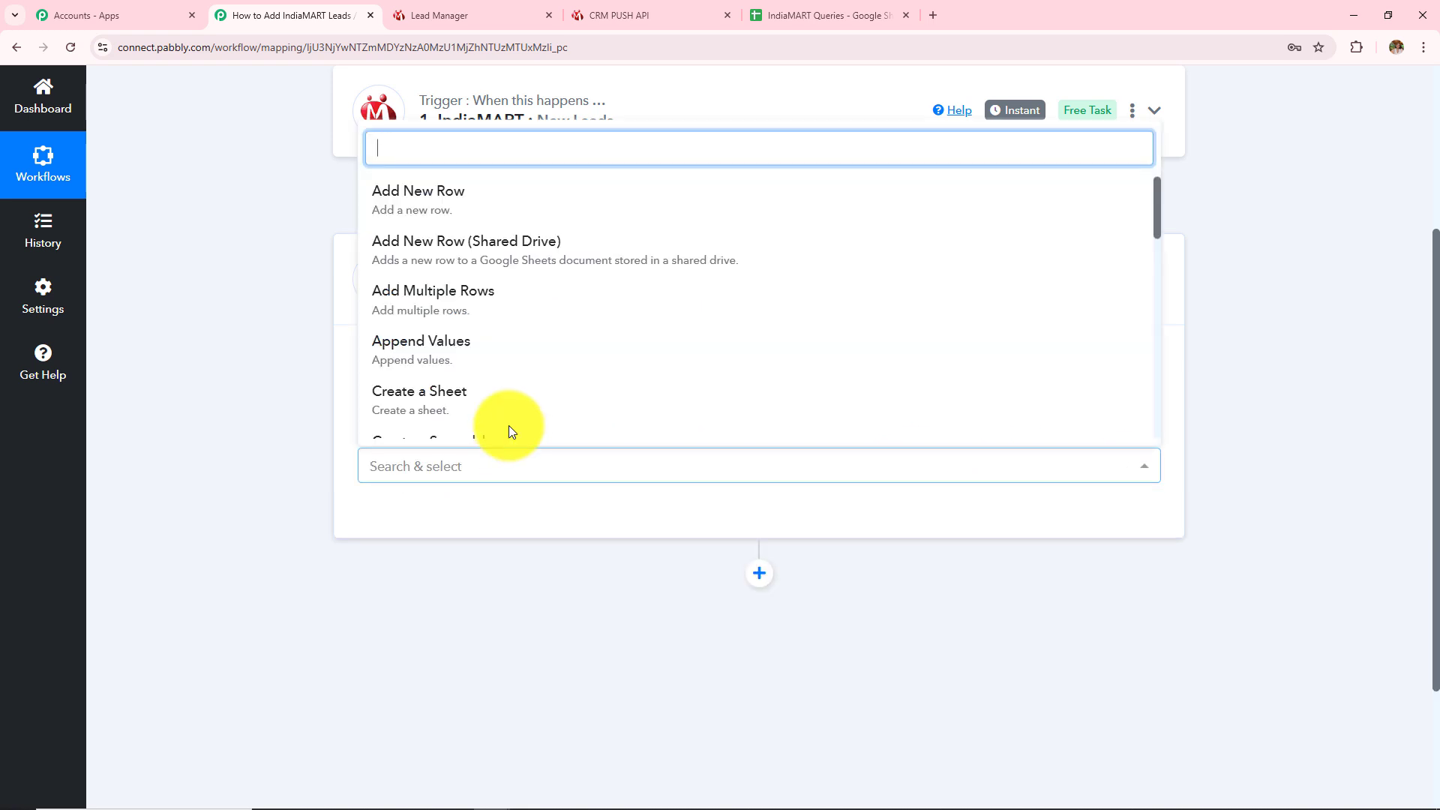
{"action": "left_click", "coordinate": [466, 201]}
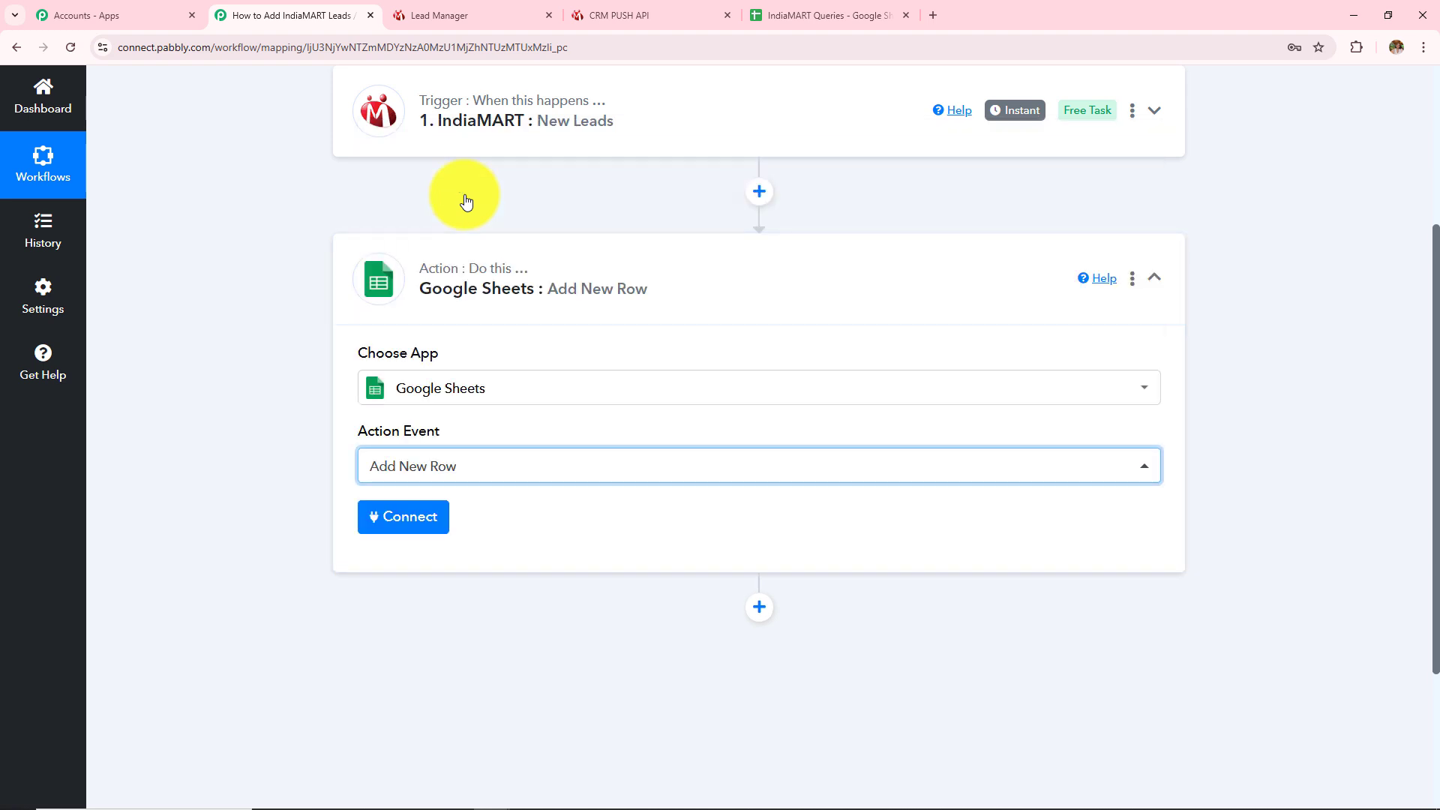
Authorise a new Google account connection for the Google Sheets action
{"action": "left_click", "coordinate": [408, 524]}
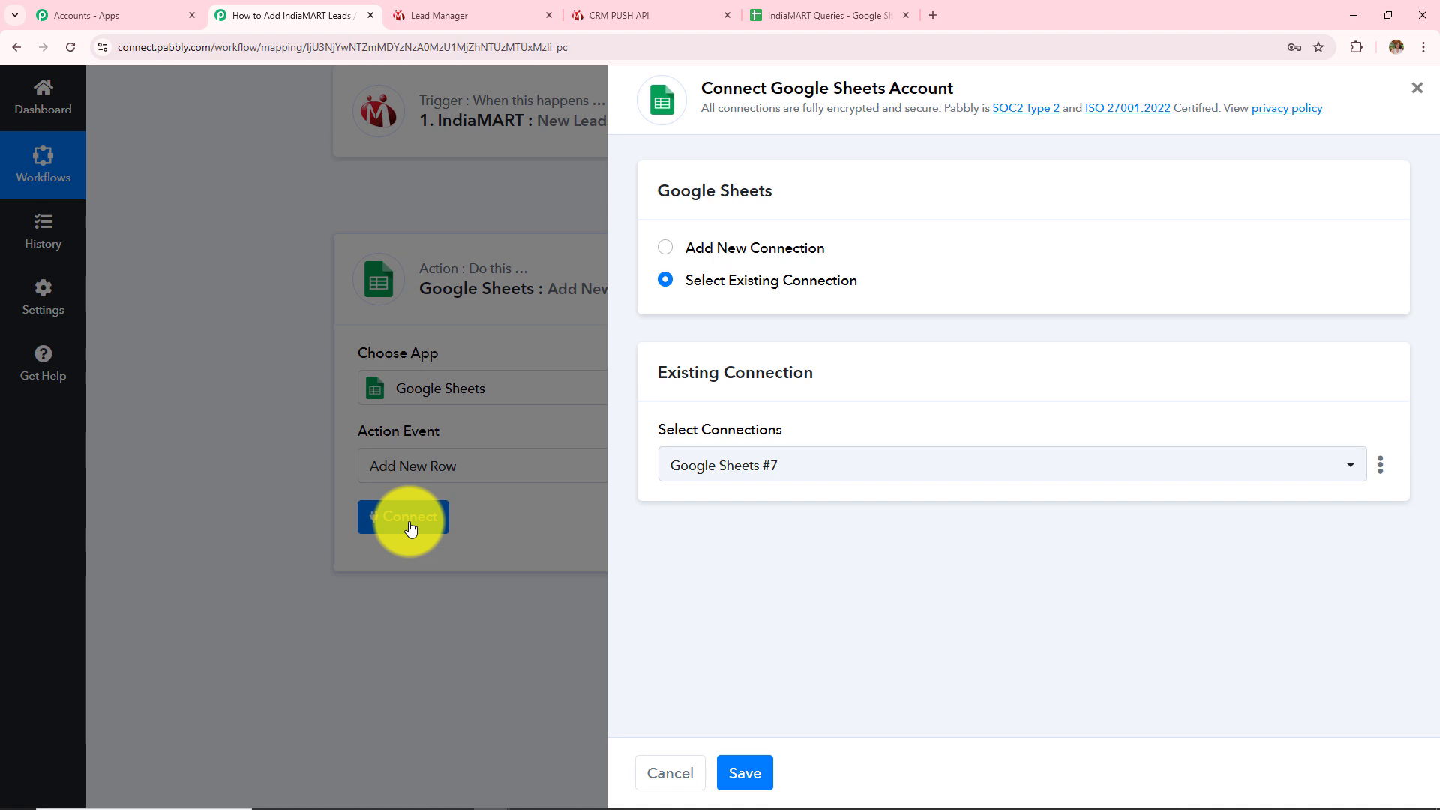
{"action": "left_click", "coordinate": [667, 254]}
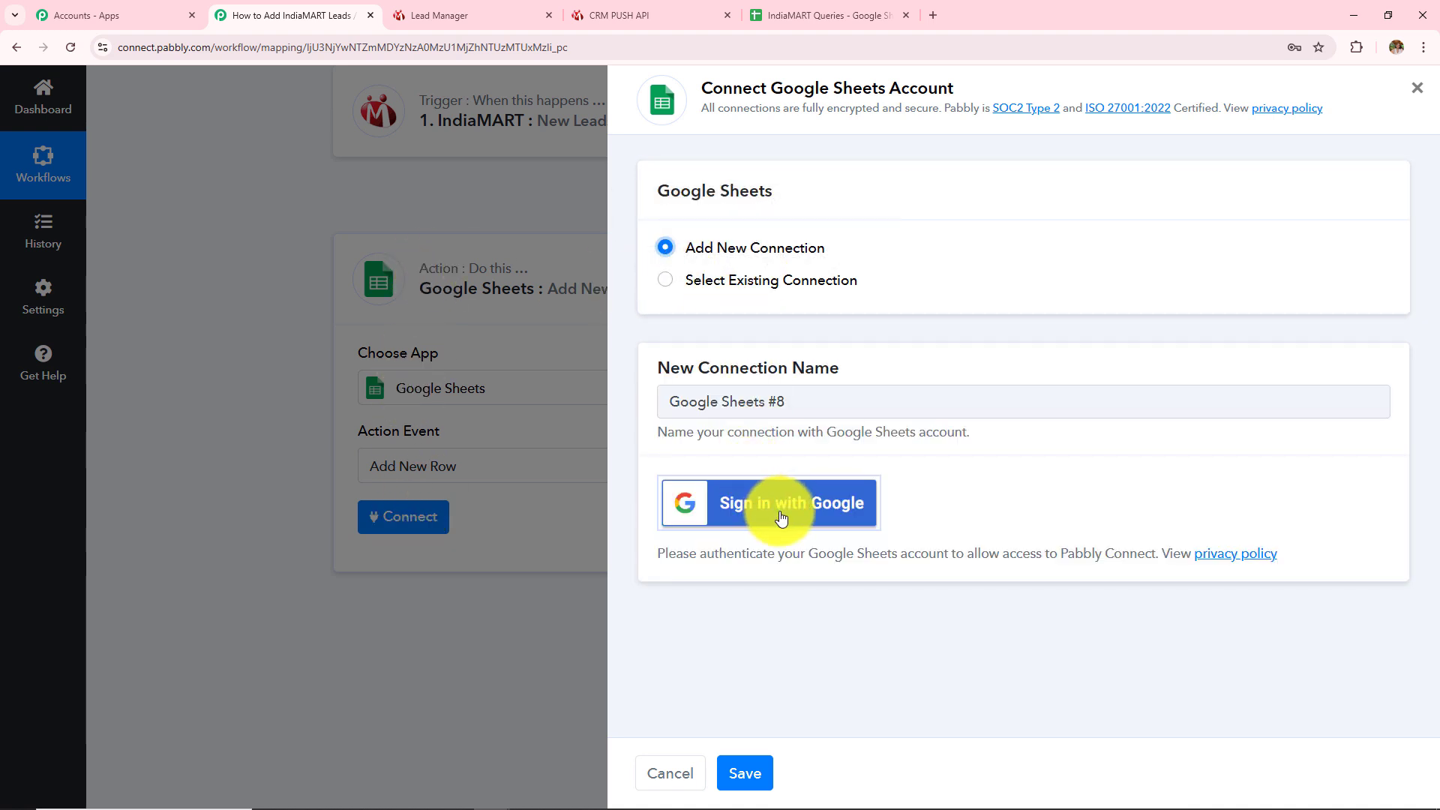
{"action": "left_click", "coordinate": [758, 523]}
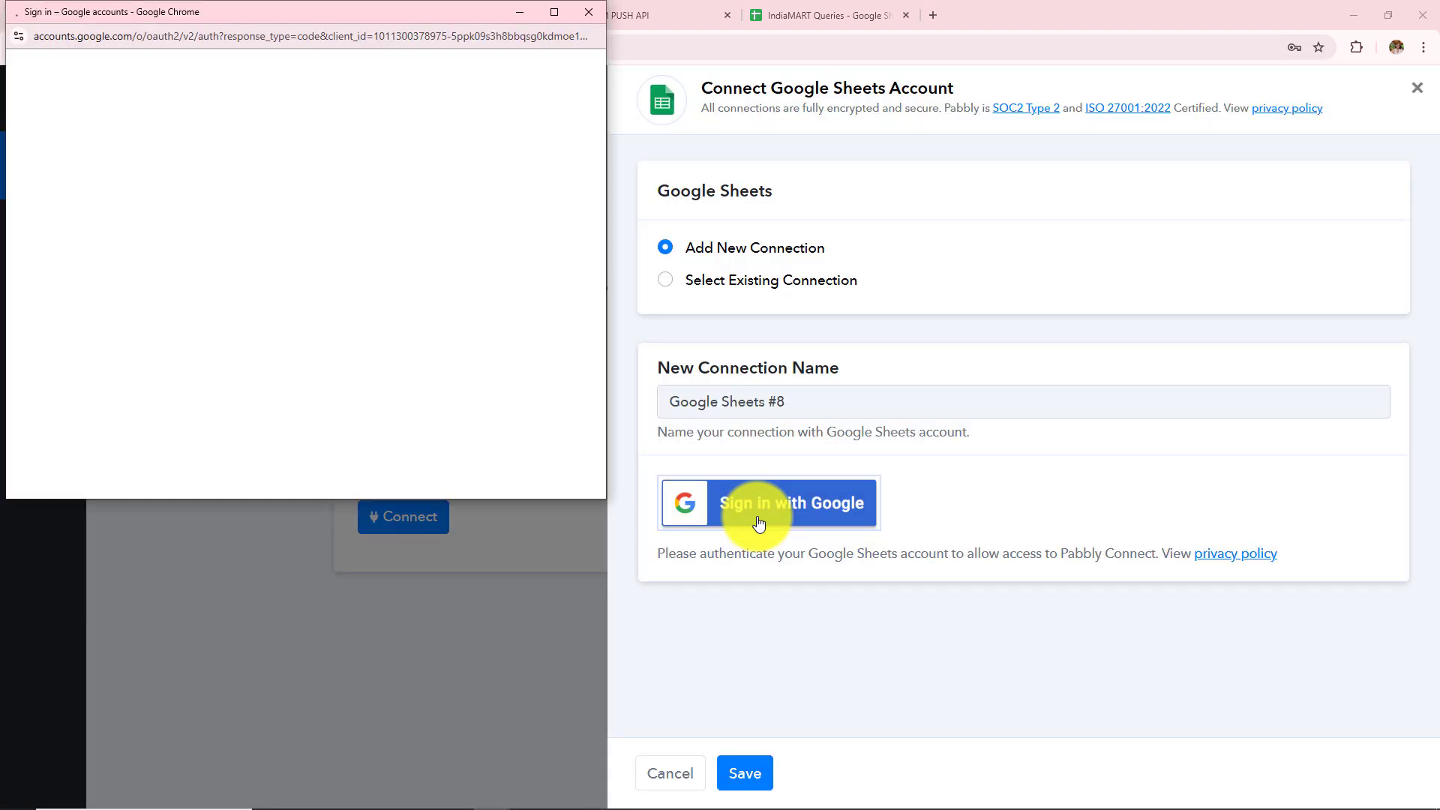
{"action": "left_click", "coordinate": [444, 241]}
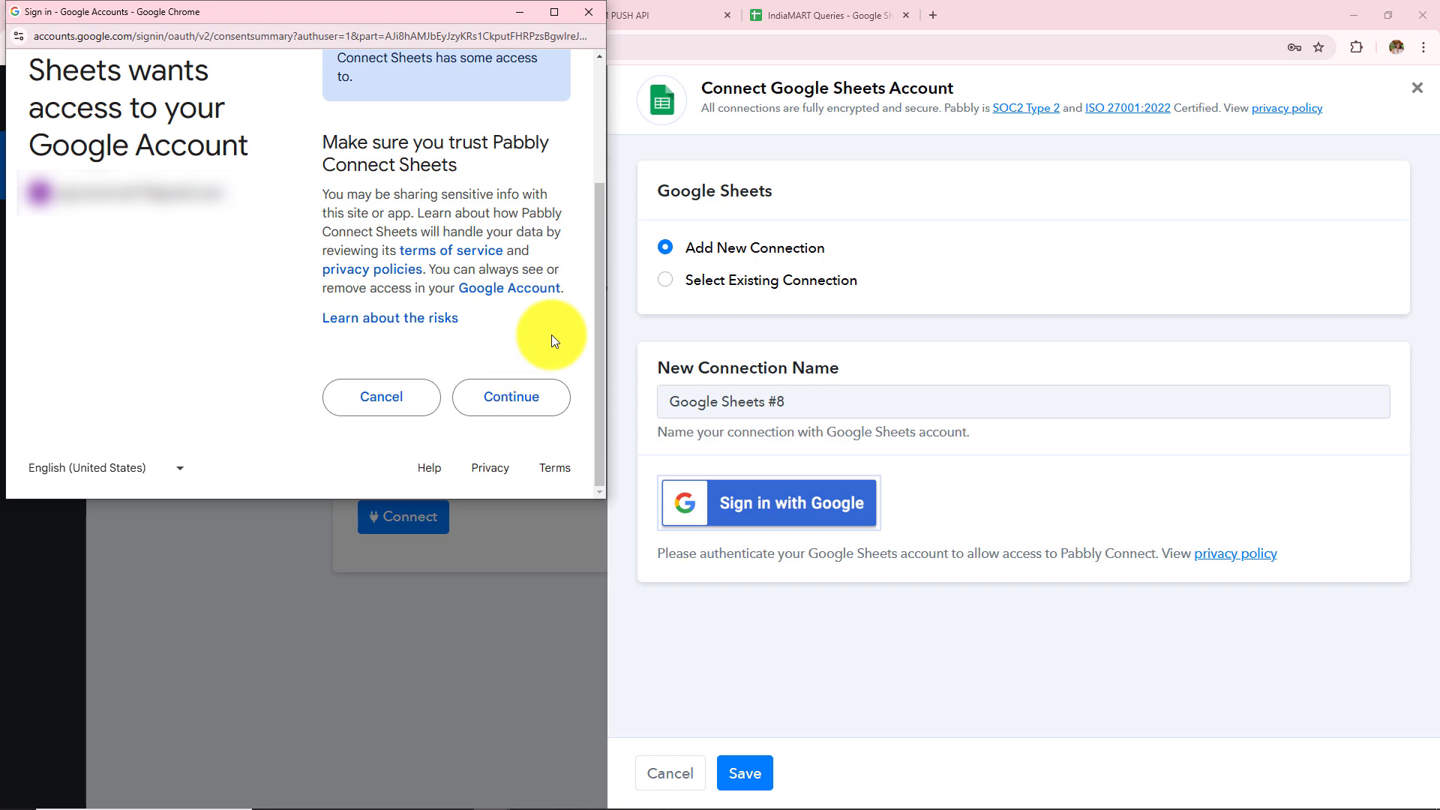
{"action": "left_click", "coordinate": [536, 398]}
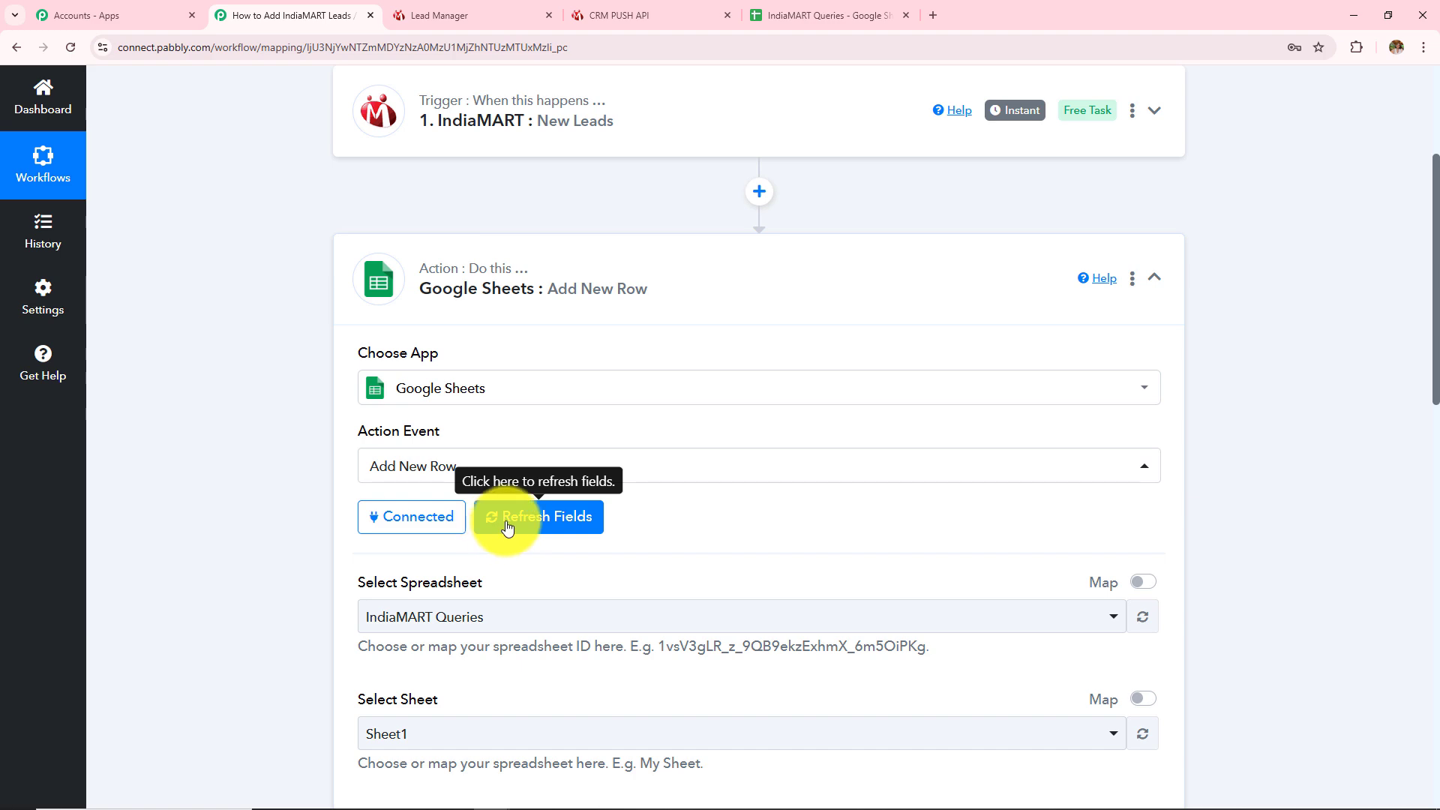
Check the sheet's columns and select the IndiaMART Queries spreadsheet in the action
{"action": "scroll", "coordinate": [497, 525], "scroll_direction": "down", "scroll_amount": 10}
{"action": "scroll", "coordinate": [518, 521], "scroll_direction": "up", "scroll_amount": 10}
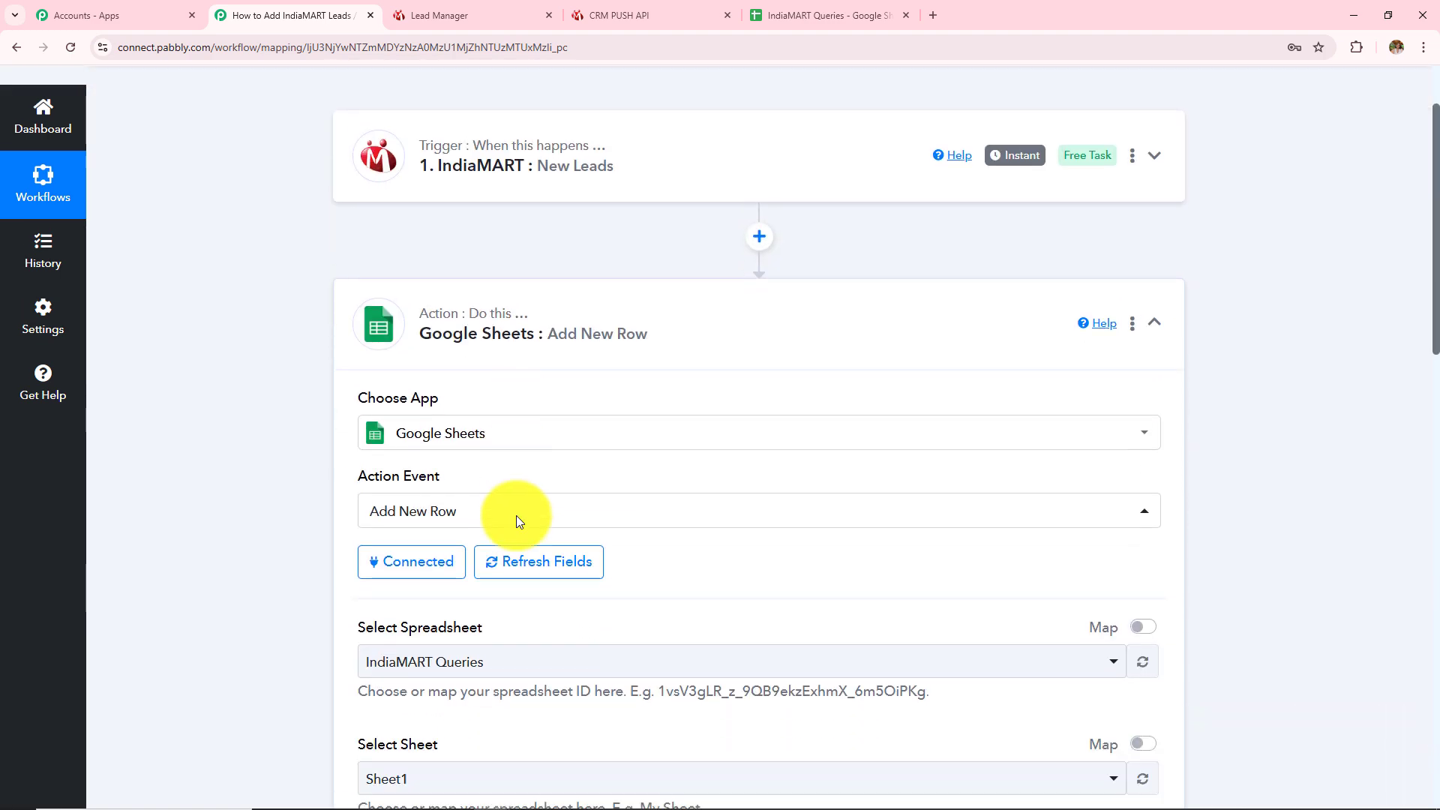
{"action": "scroll", "coordinate": [514, 515], "scroll_direction": "down", "scroll_amount": 5}
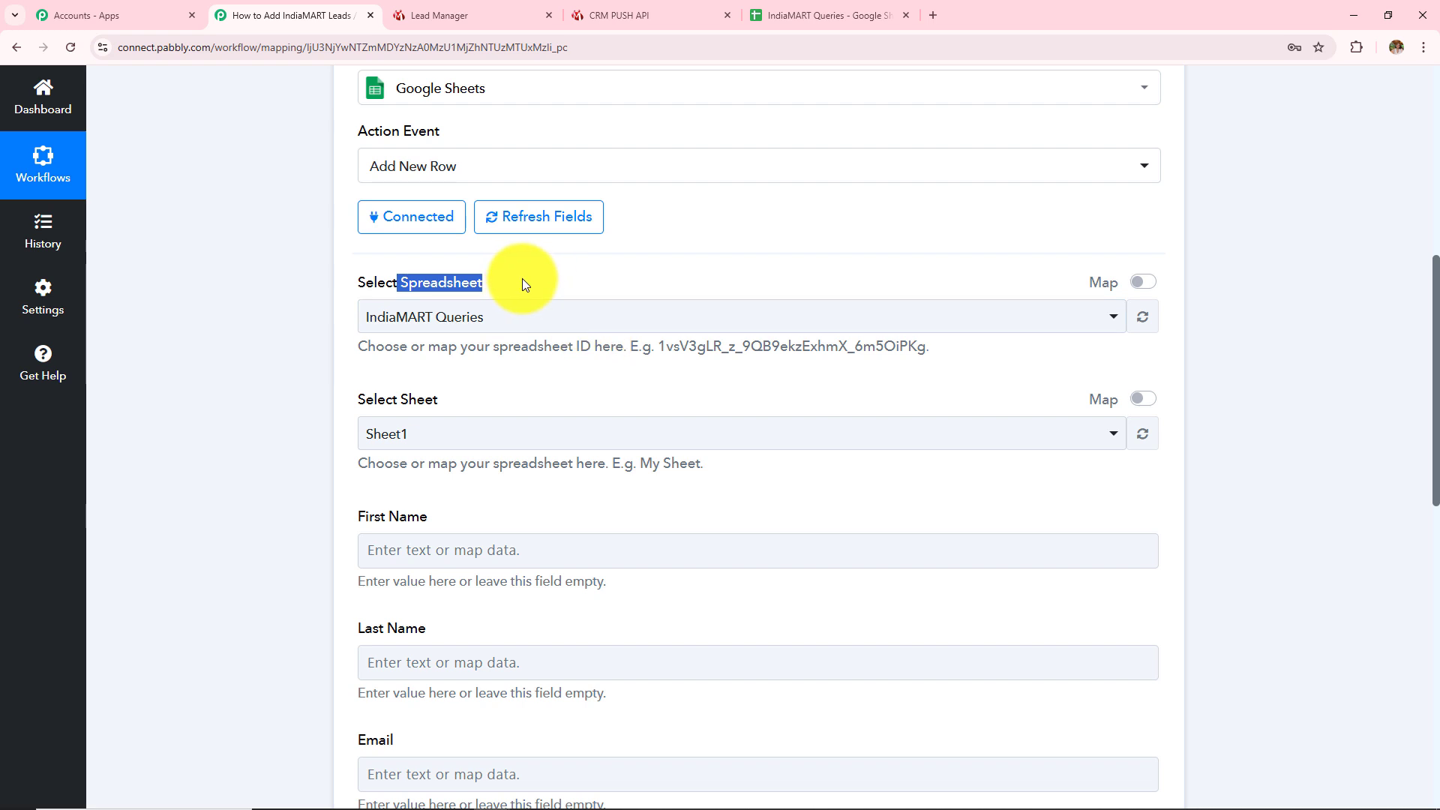
{"action": "left_click", "coordinate": [851, 9]}
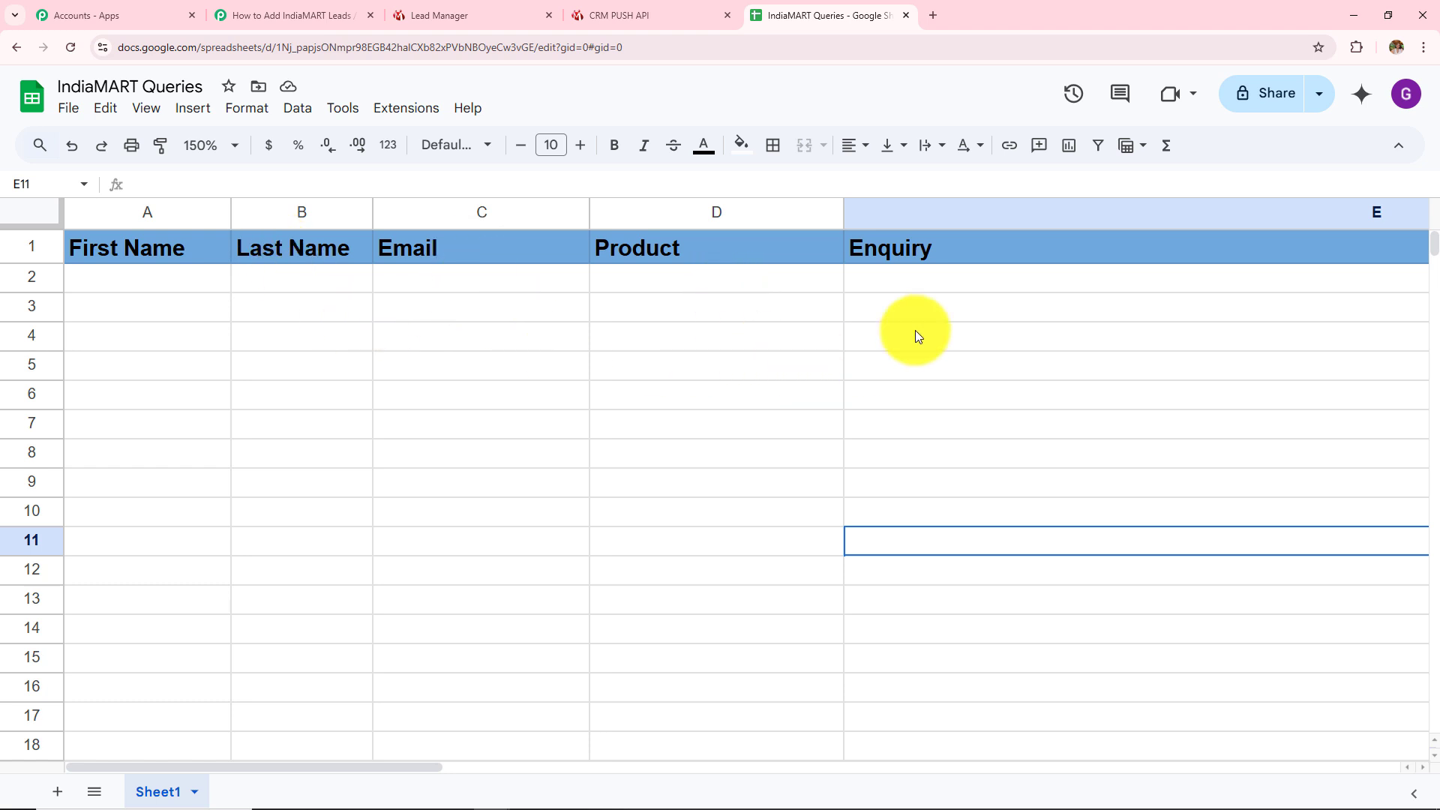
{"action": "left_click", "coordinate": [262, 13]}
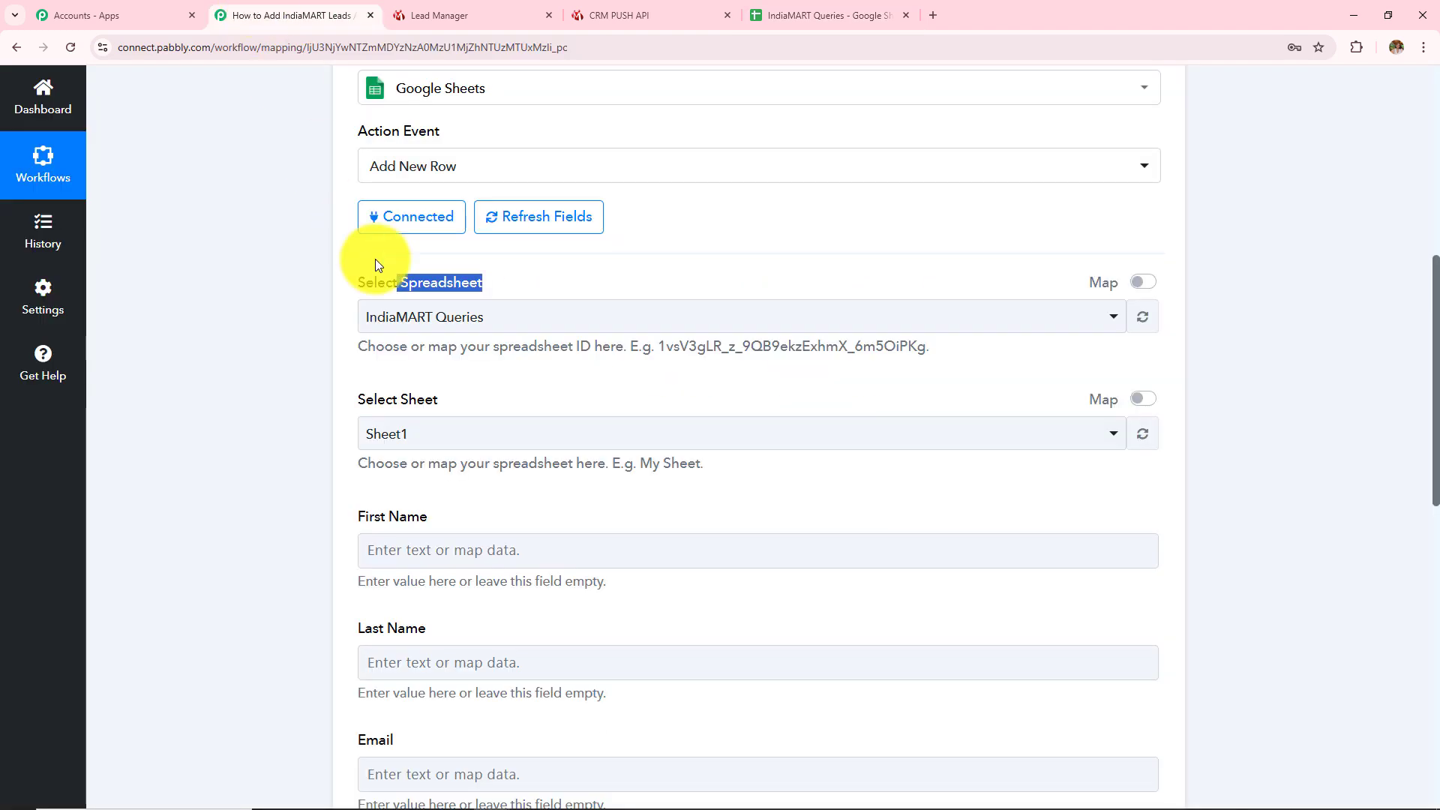
{"action": "left_click", "coordinate": [422, 330]}
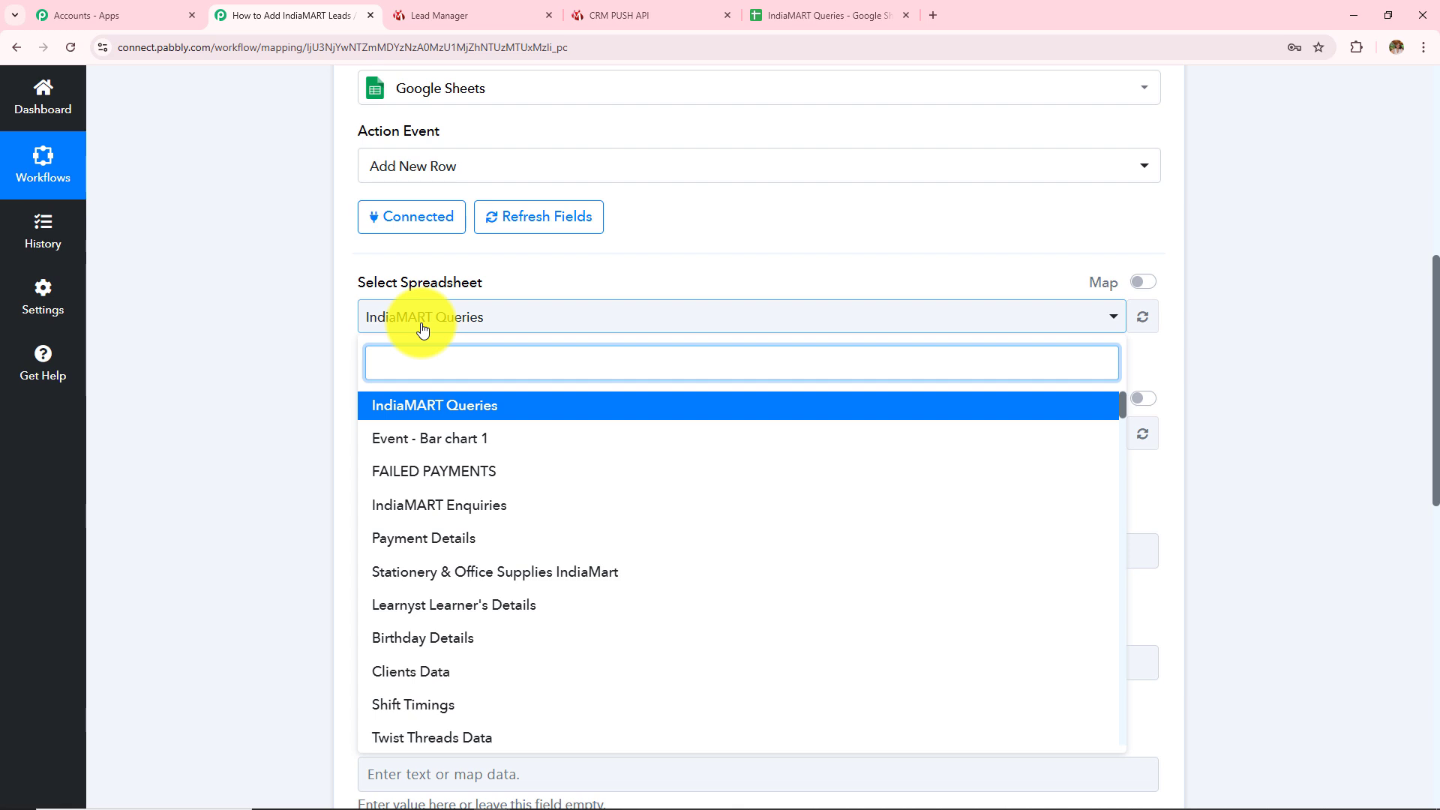
{"action": "left_click", "coordinate": [375, 411]}
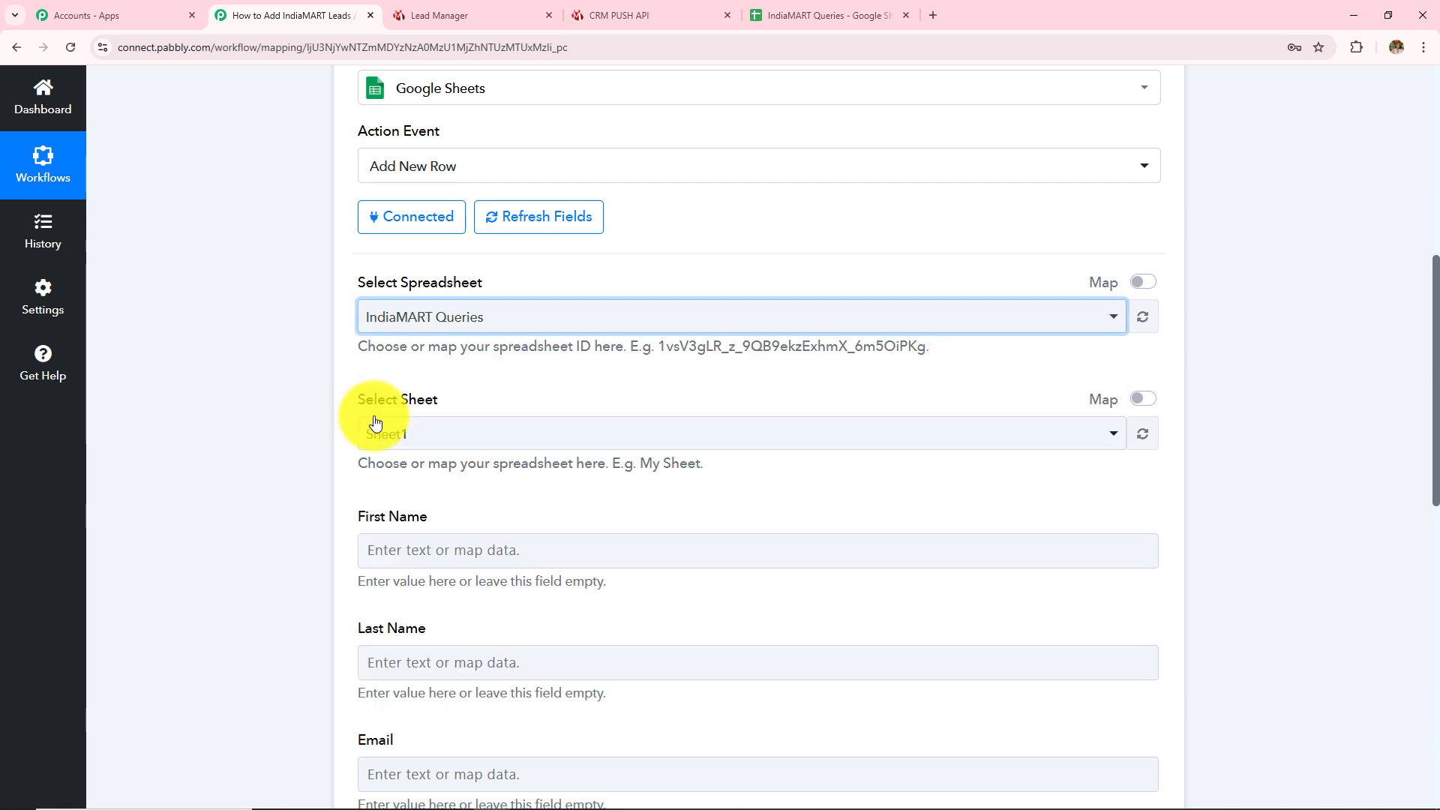
Compare the First Name, Last Name, Email, Product and Enquiry fields with the sheet's column headers
{"action": "scroll", "coordinate": [465, 345], "scroll_direction": "down", "scroll_amount": 1}
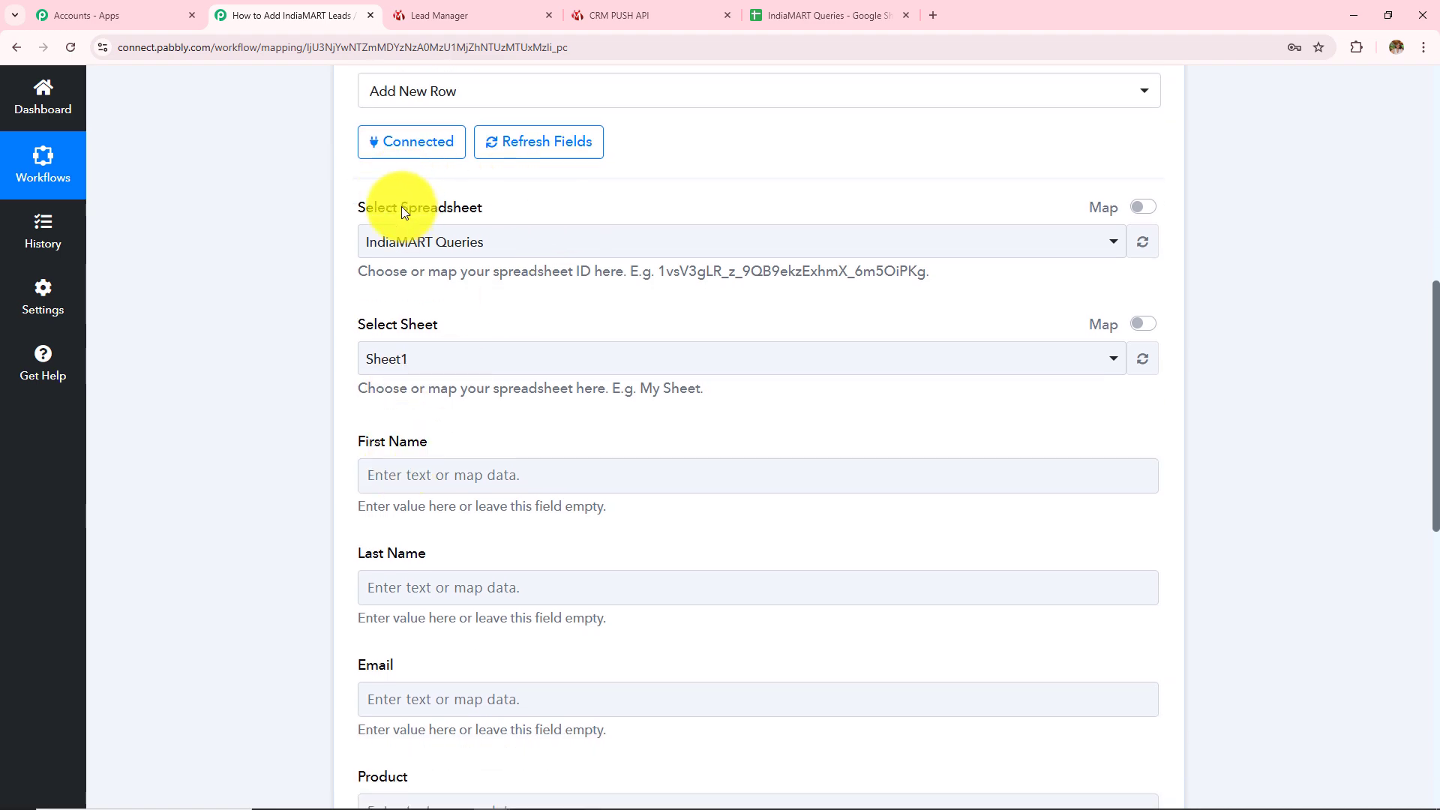
{"action": "left_click_drag", "start_coordinate": [402, 211], "coordinate": [420, 242]}
{"action": "scroll", "coordinate": [540, 440], "scroll_direction": "down", "scroll_amount": 2}
{"action": "left_click_drag", "start_coordinate": [338, 290], "coordinate": [536, 628]}
{"action": "scroll", "coordinate": [714, 489], "scroll_direction": "down", "scroll_amount": 2}
{"action": "left_click", "coordinate": [679, 567]}
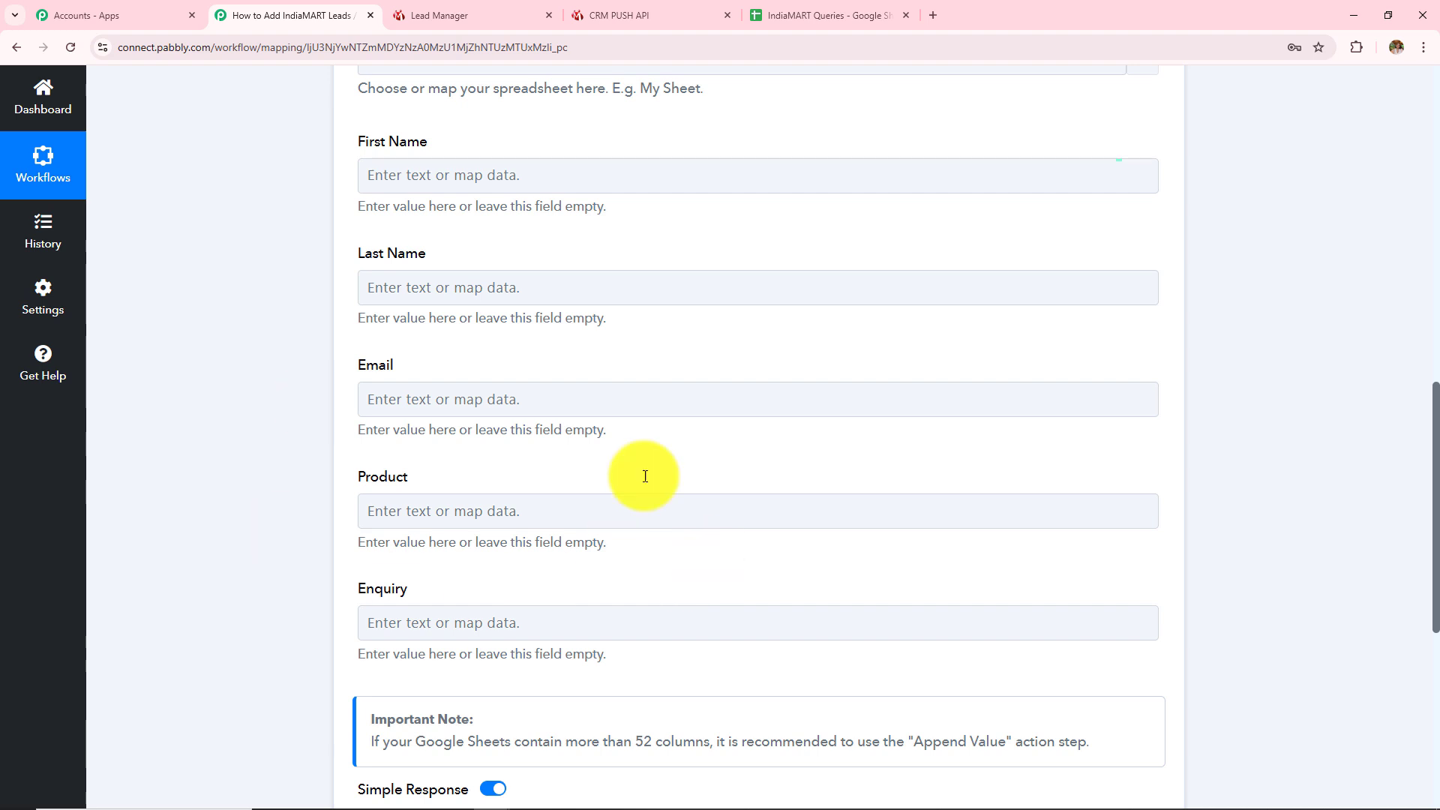
{"action": "scroll", "coordinate": [612, 442], "scroll_direction": "up", "scroll_amount": 3}
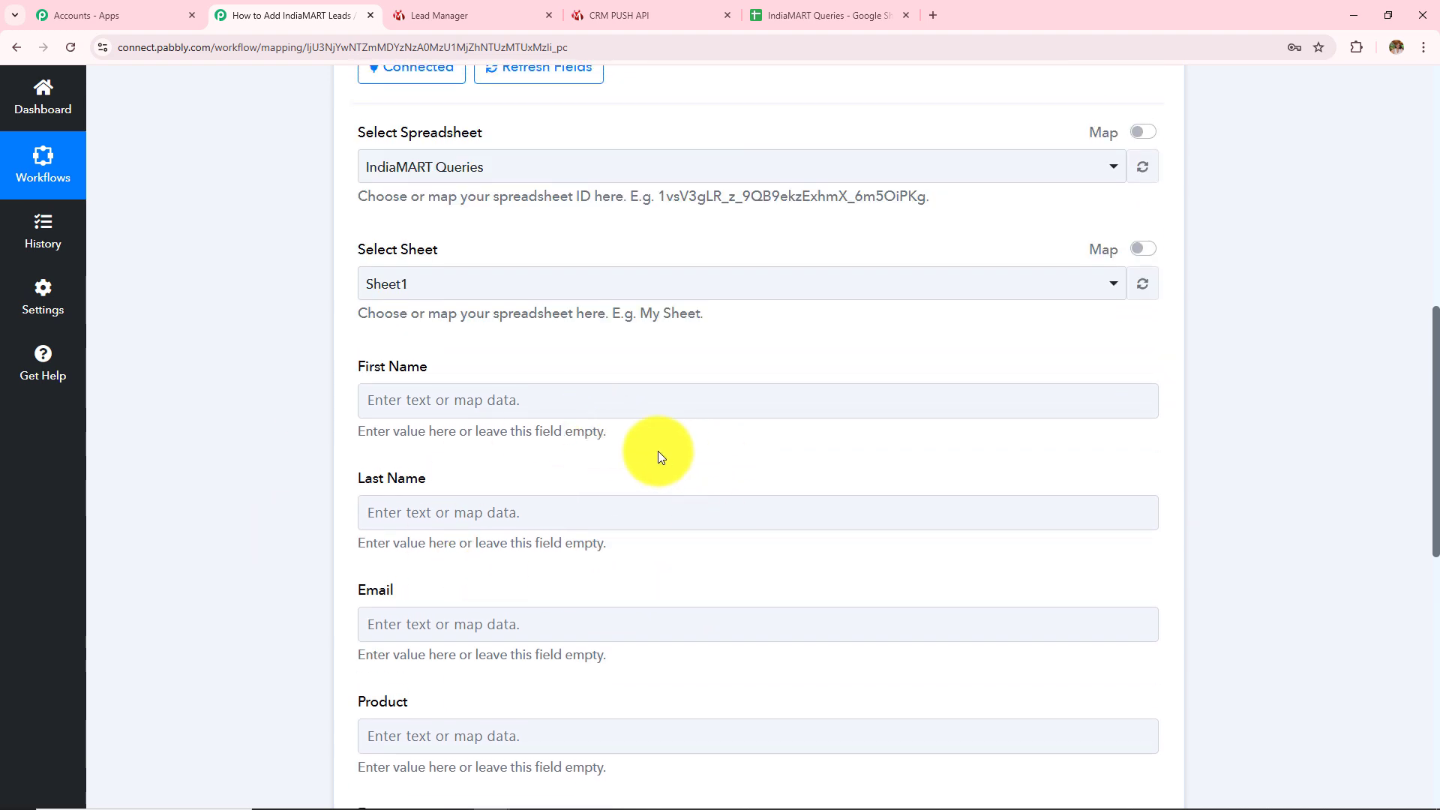
{"action": "scroll", "coordinate": [659, 451], "scroll_direction": "up", "scroll_amount": 1}
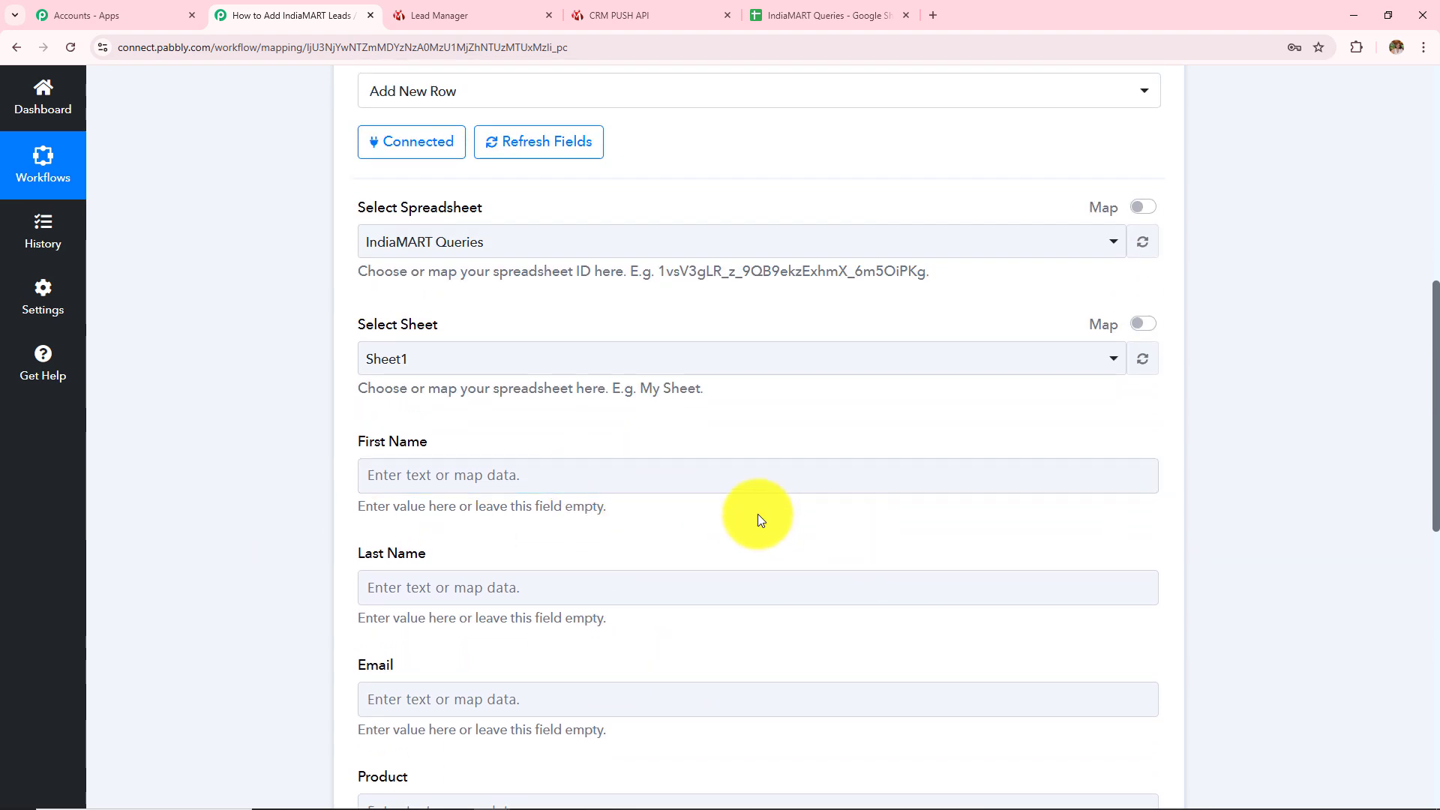
{"action": "scroll", "coordinate": [757, 515], "scroll_direction": "down", "scroll_amount": 1}
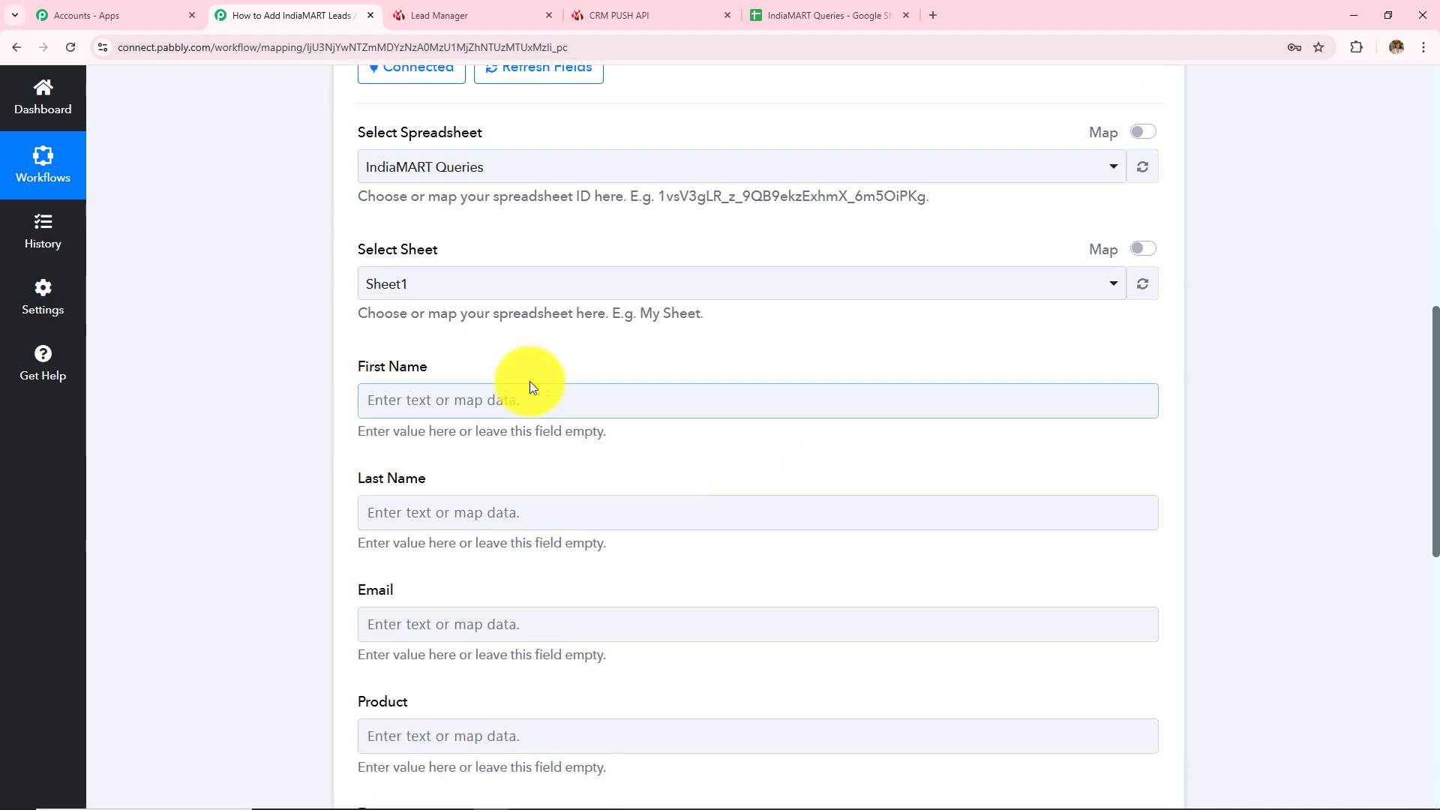
{"action": "left_click", "coordinate": [825, 15]}
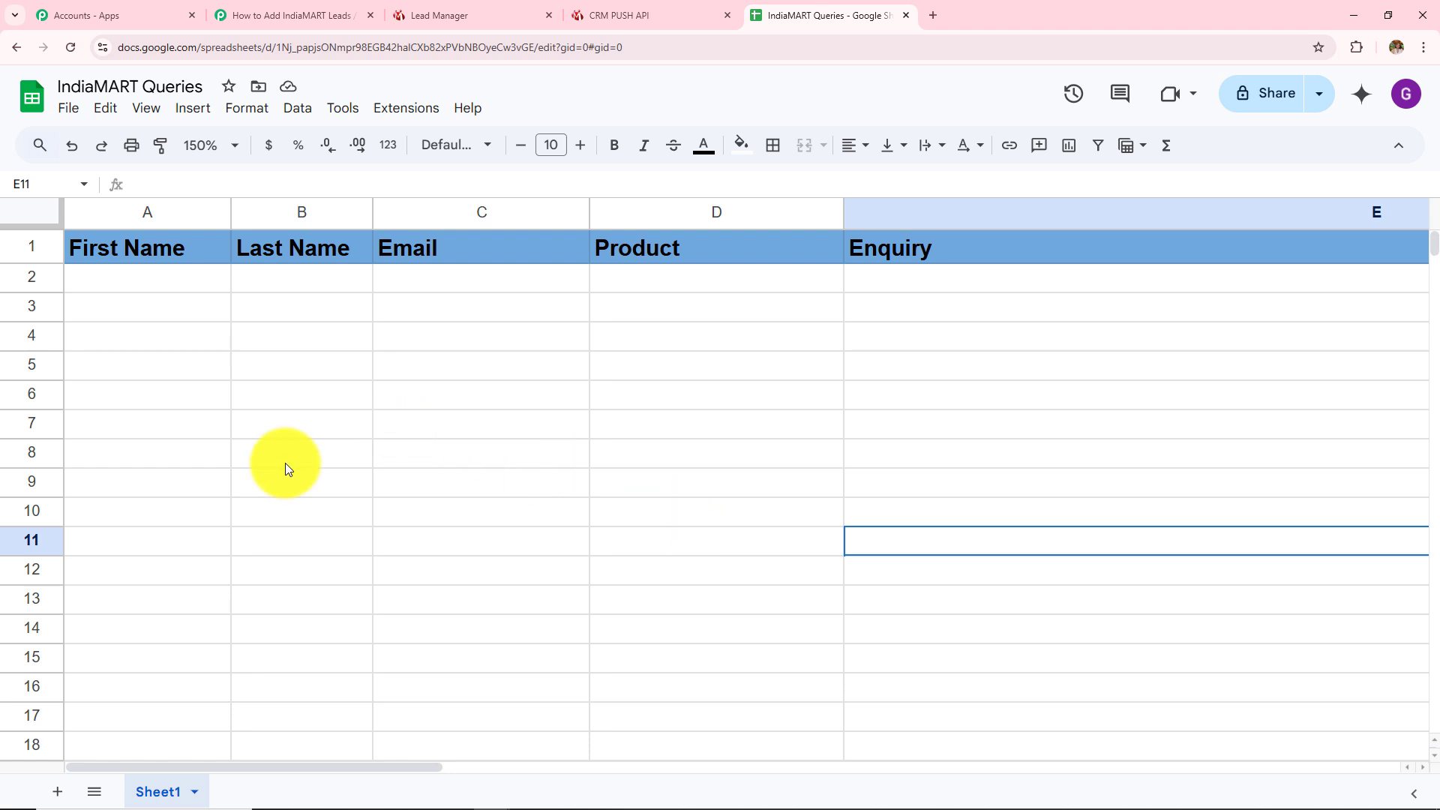
{"action": "left_click", "coordinate": [282, 15]}
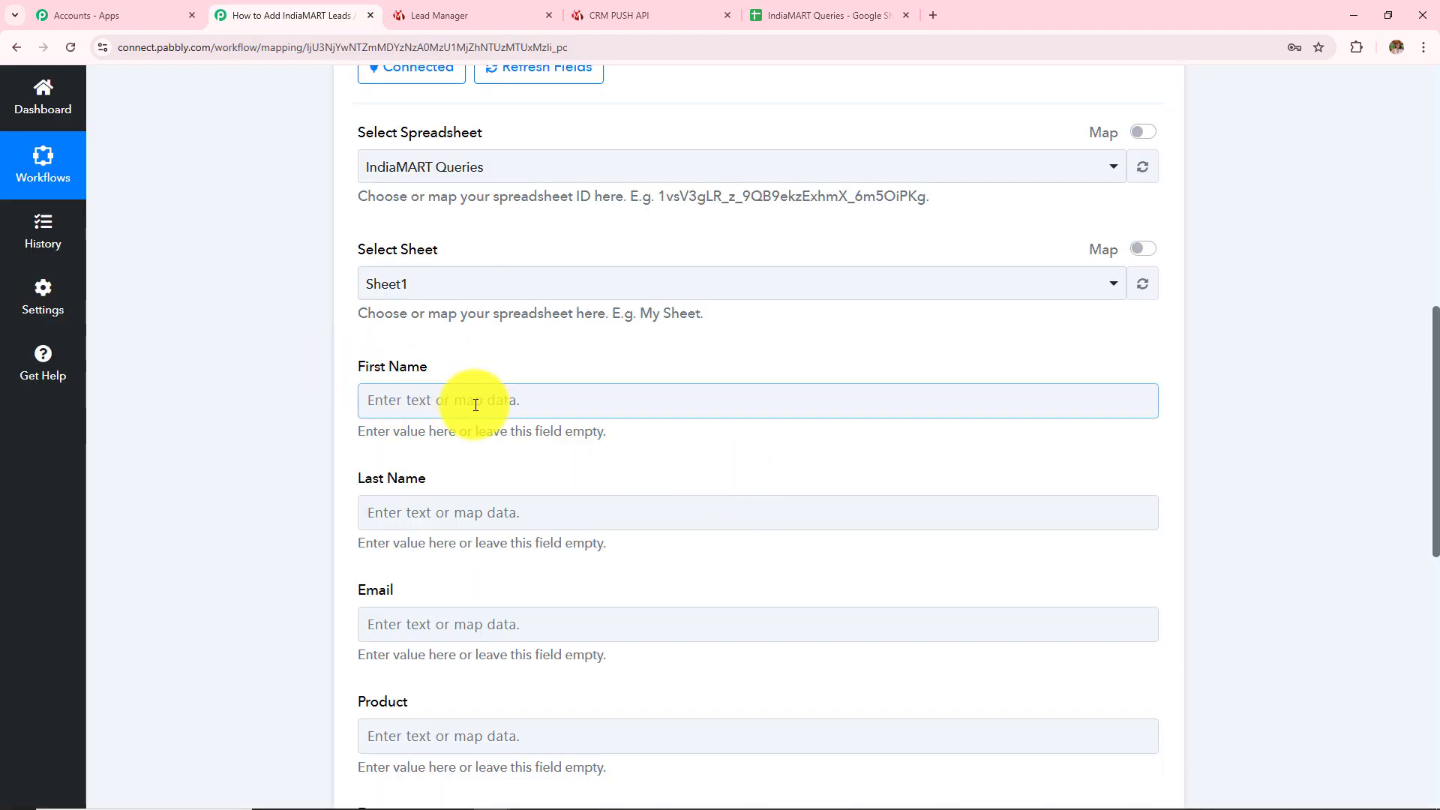
Browse the IndiaMART New Leads fields in the First Name picker, leaving First Name unmapped
{"action": "left_click", "coordinate": [563, 412]}
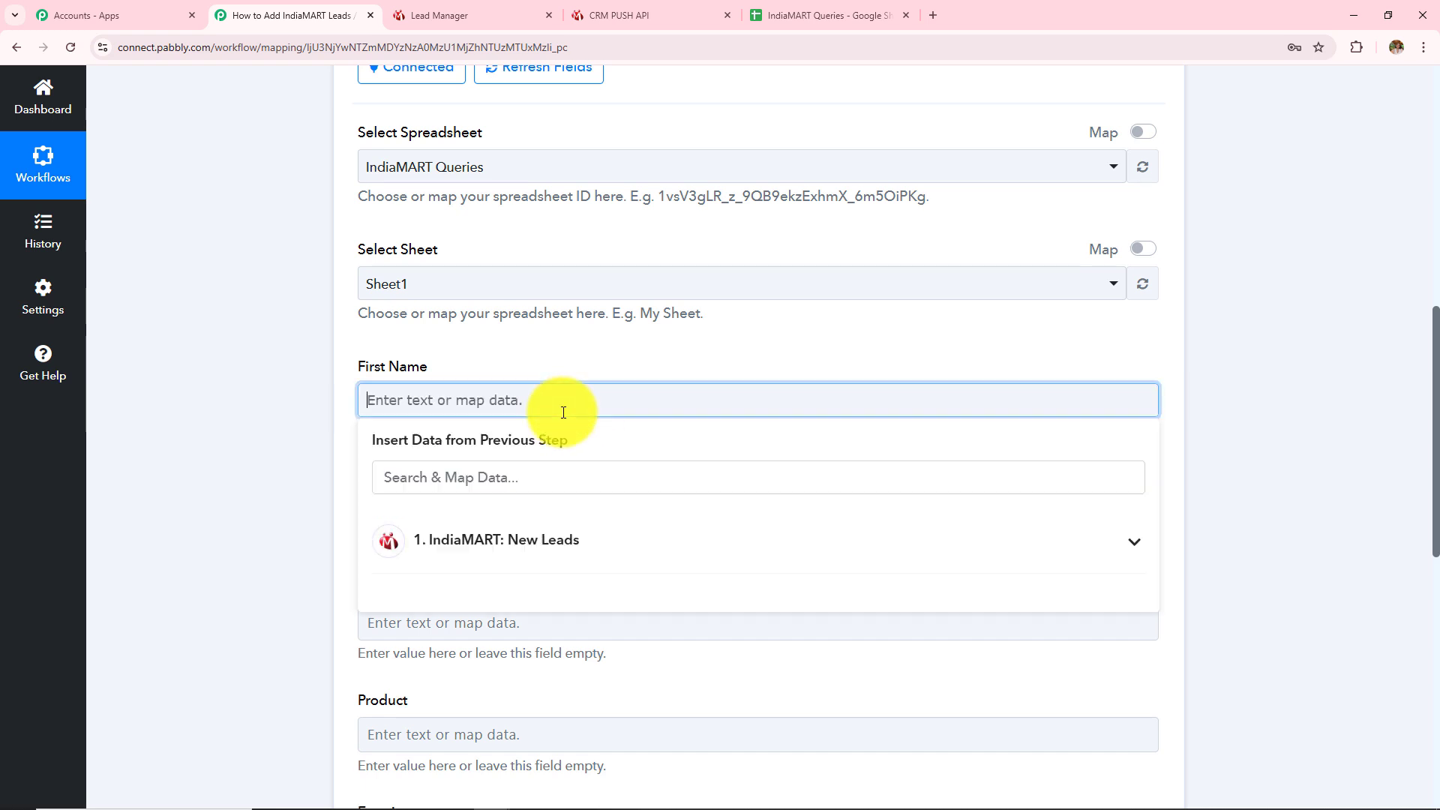
{"action": "left_click", "coordinate": [596, 545]}
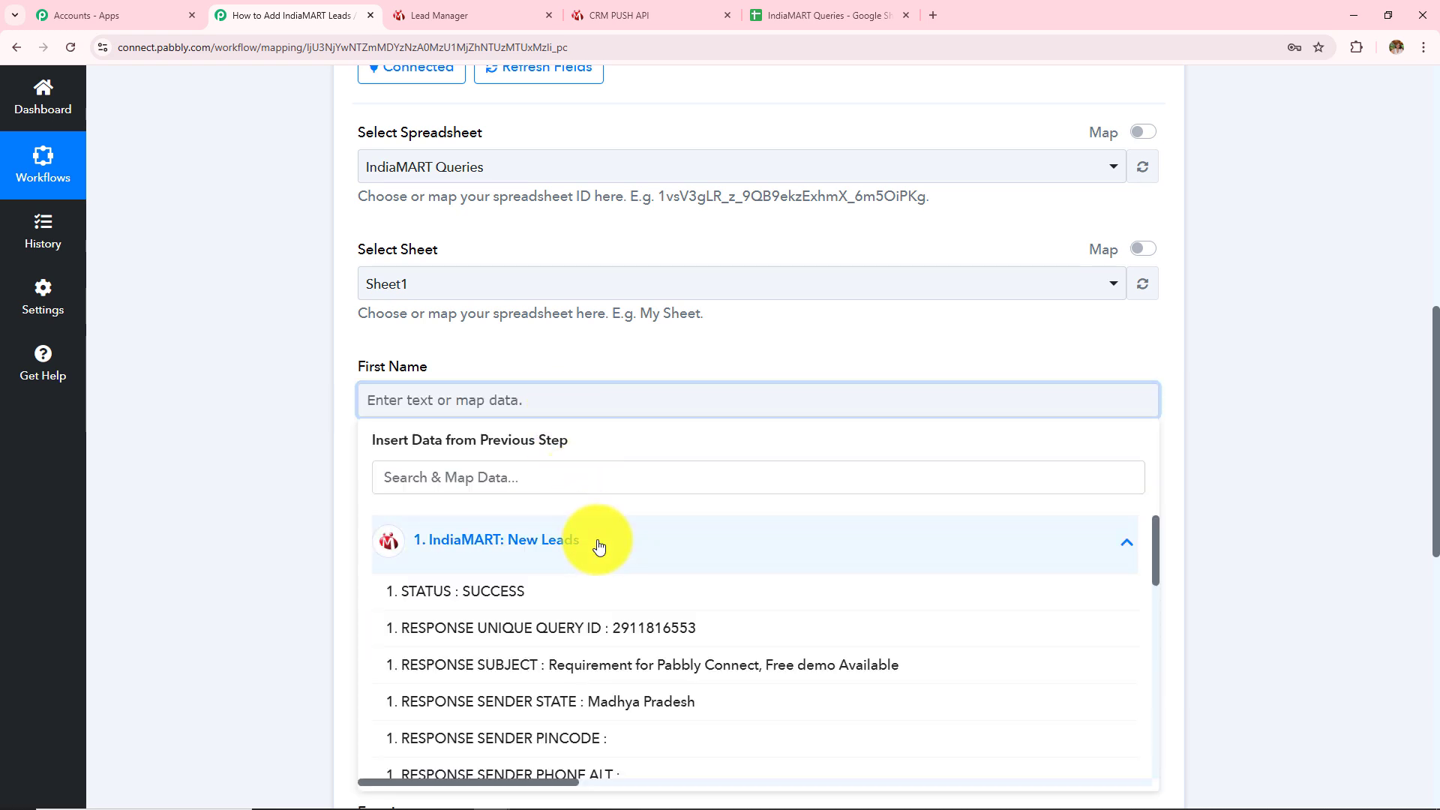
{"action": "left_click", "coordinate": [250, 536]}
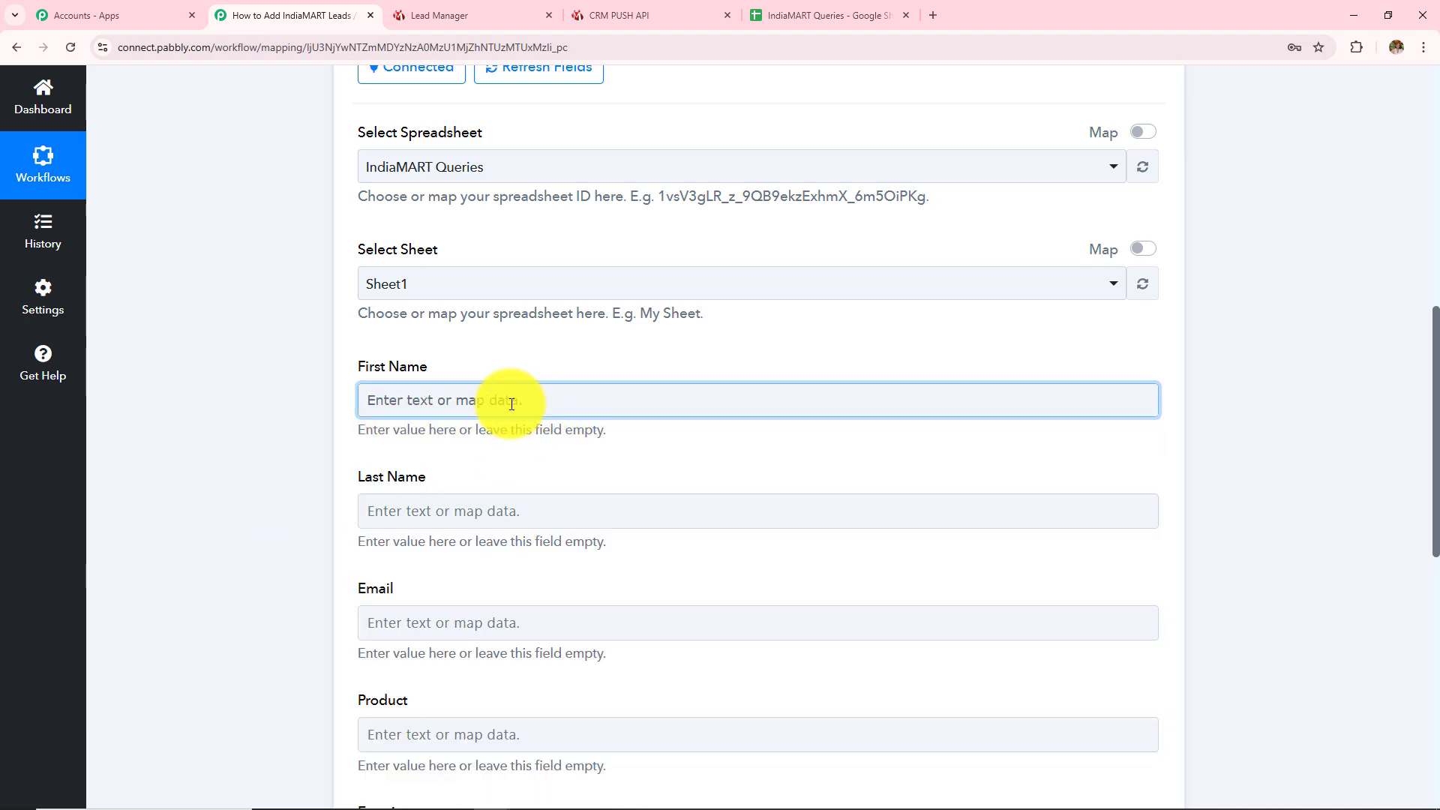
{"action": "scroll", "coordinate": [510, 403], "scroll_direction": "up", "scroll_amount": 4}
{"action": "scroll", "coordinate": [509, 403], "scroll_direction": "up", "scroll_amount": 4}
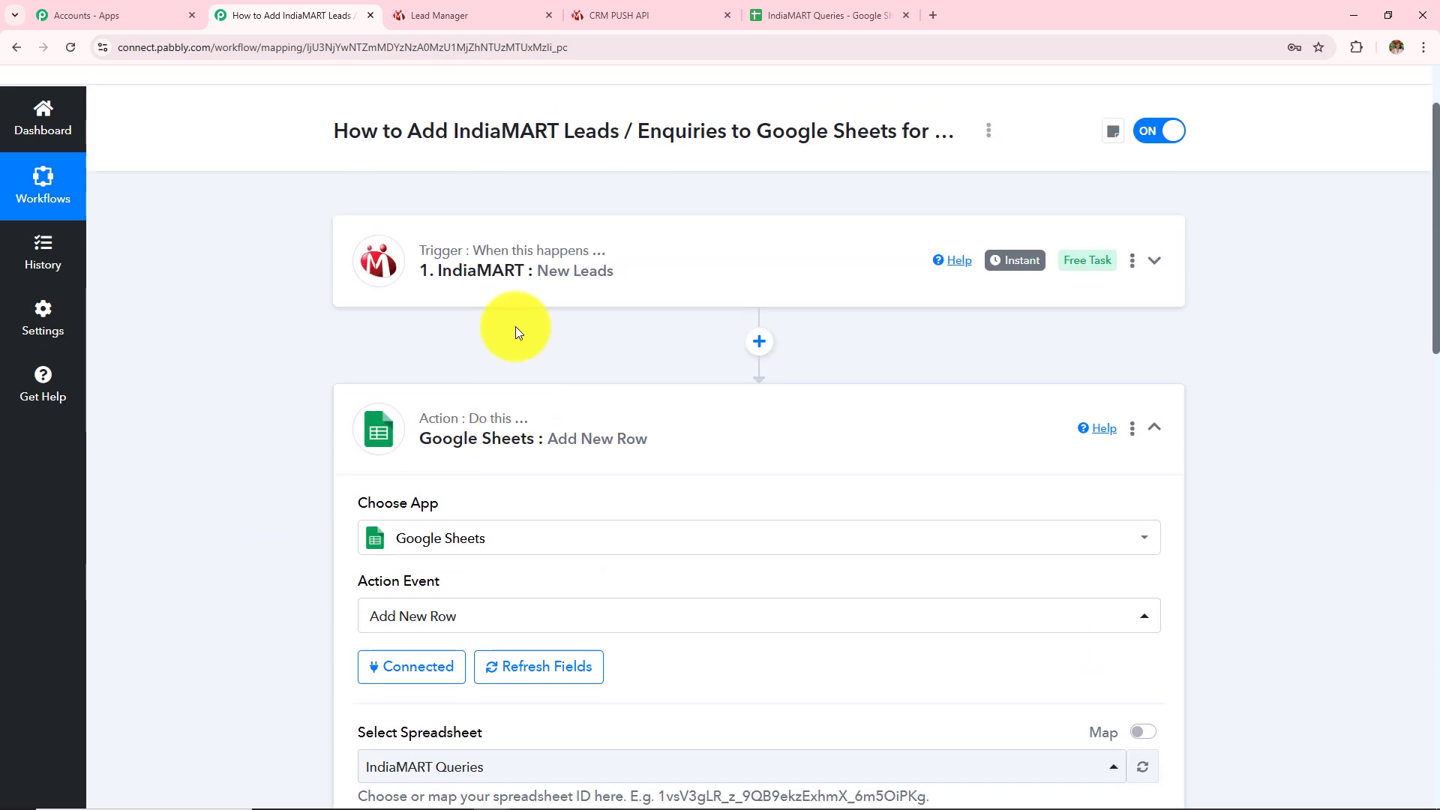
{"action": "scroll", "coordinate": [562, 495], "scroll_direction": "down", "scroll_amount": 7}
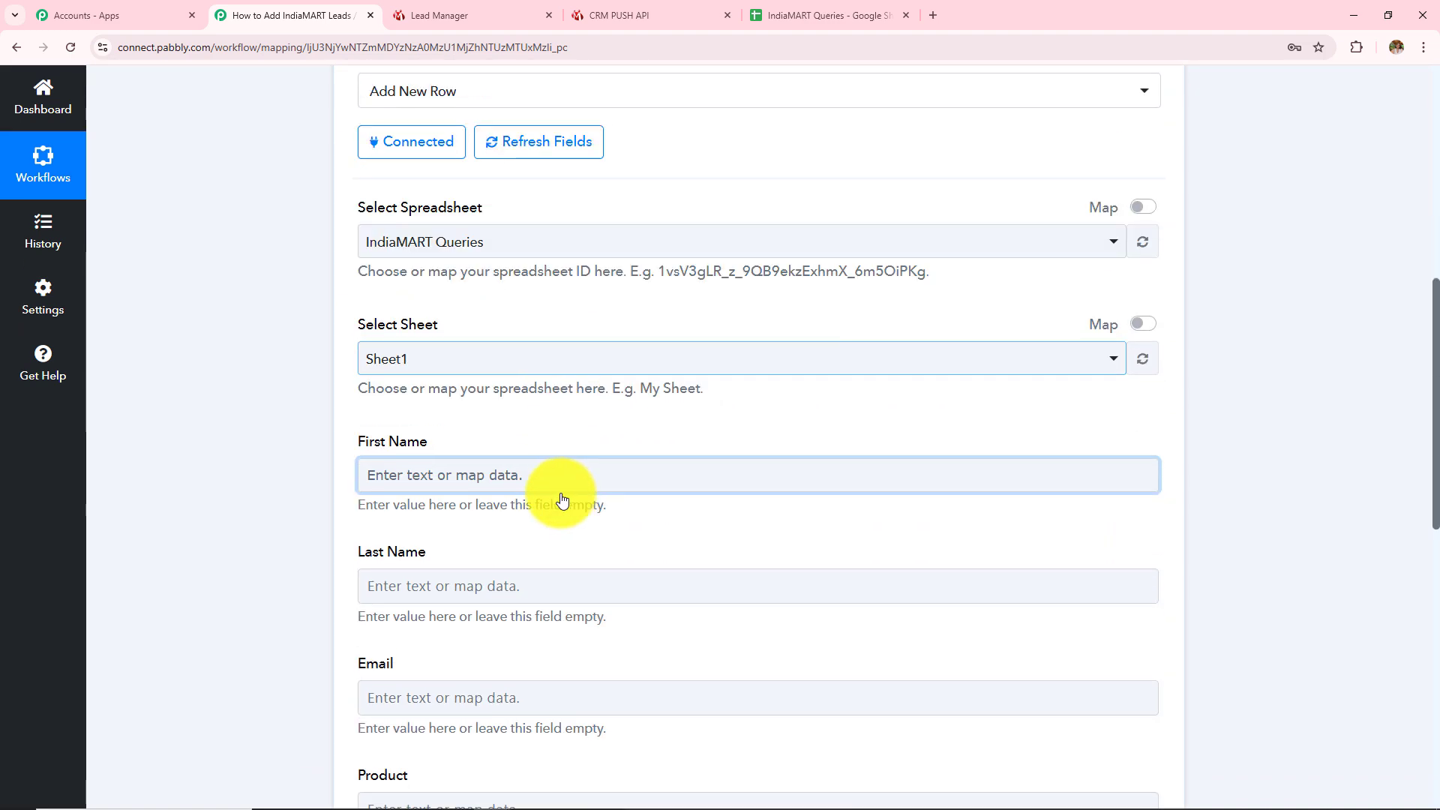
{"action": "left_click", "coordinate": [518, 480]}
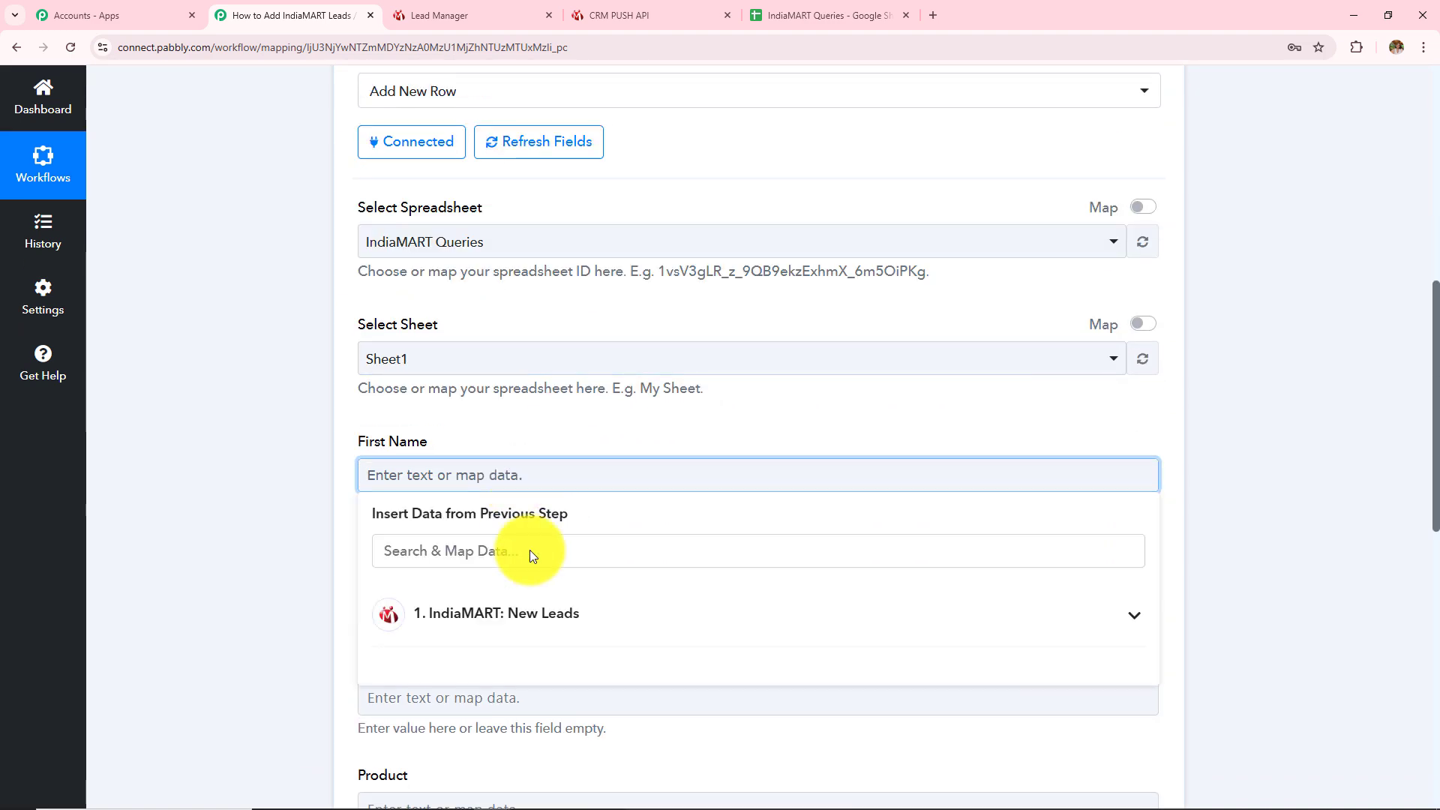
{"action": "left_click", "coordinate": [566, 627]}
{"action": "scroll", "coordinate": [684, 492], "scroll_direction": "down", "scroll_amount": 2}
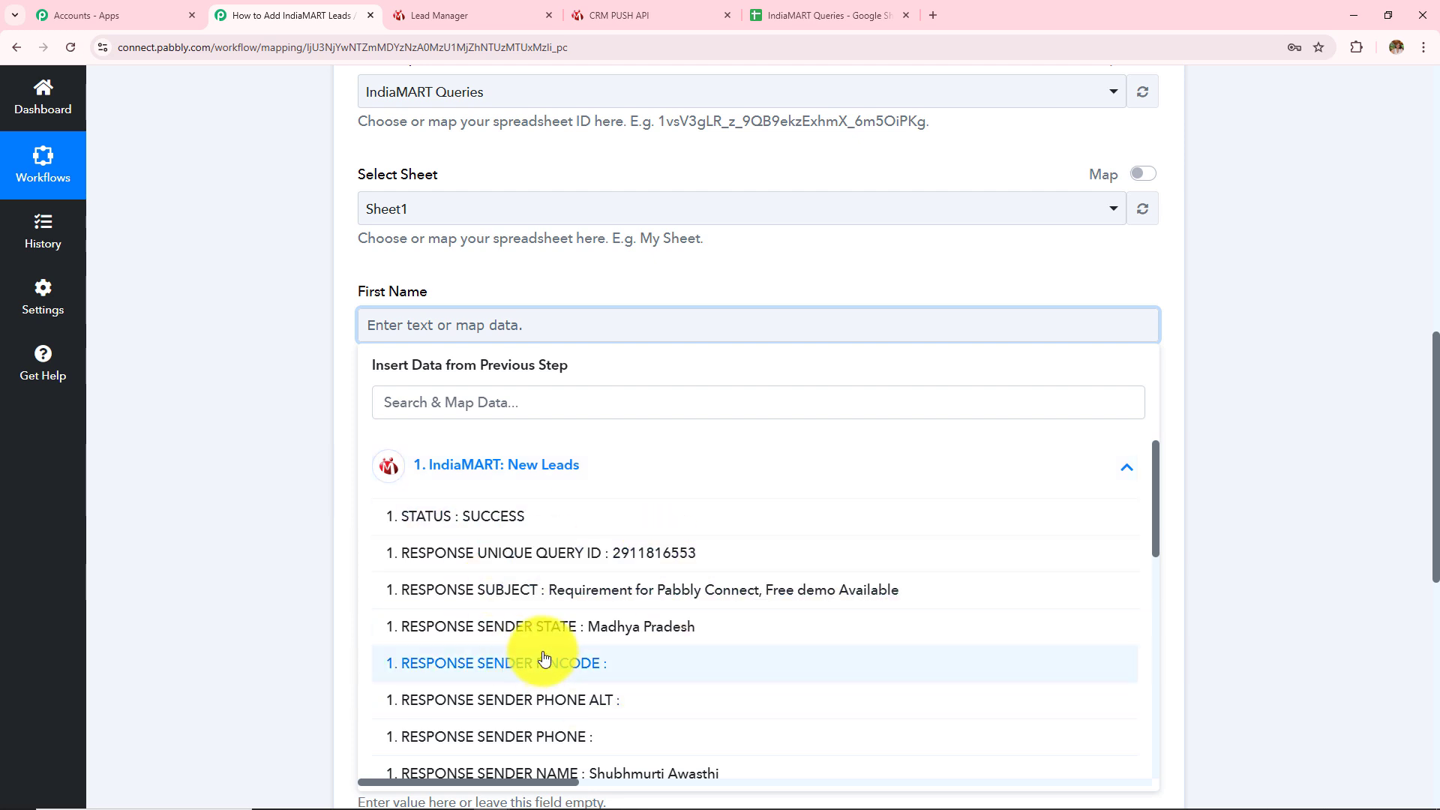
{"action": "left_click", "coordinate": [223, 532]}
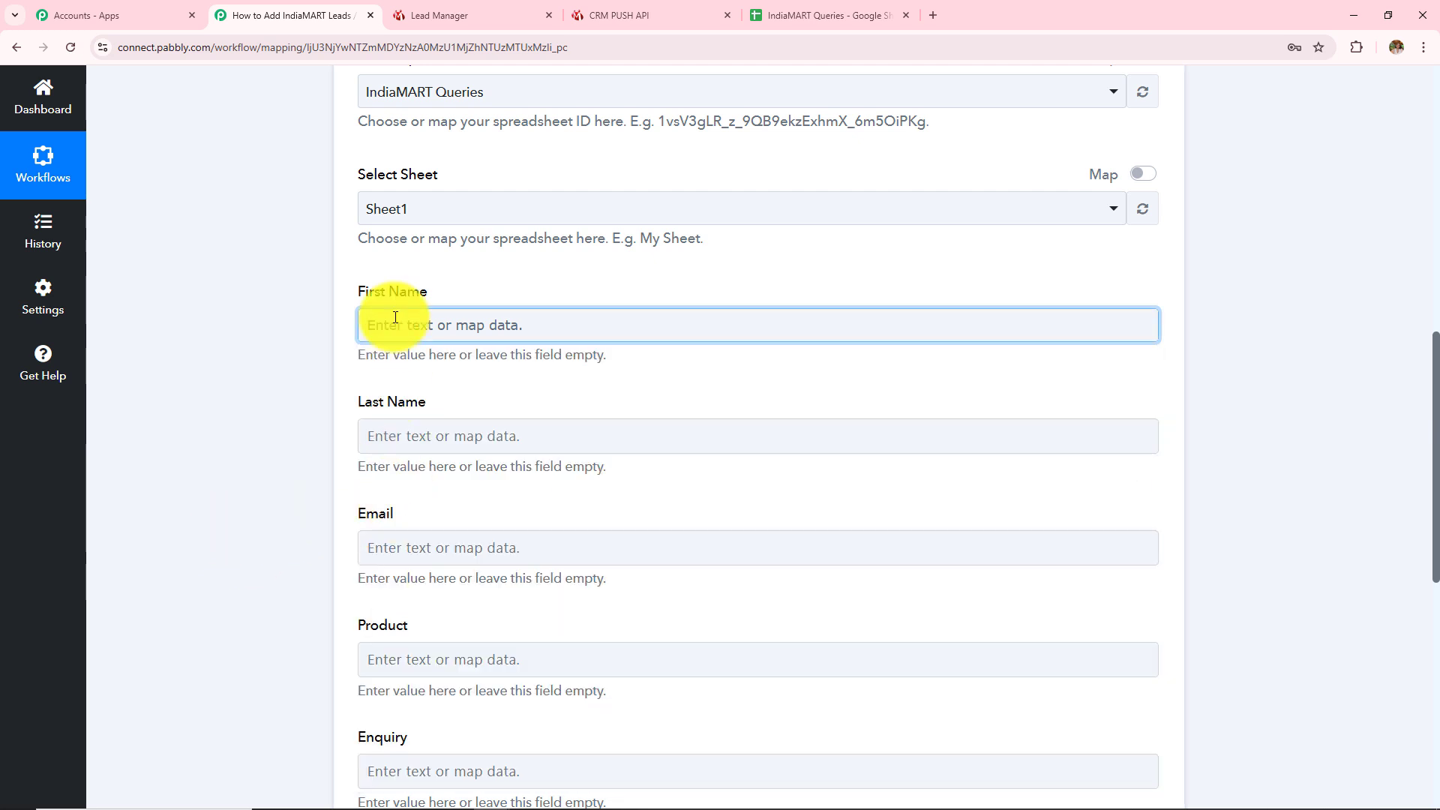
{"action": "left_click", "coordinate": [401, 322]}
{"action": "left_click", "coordinate": [465, 471]}
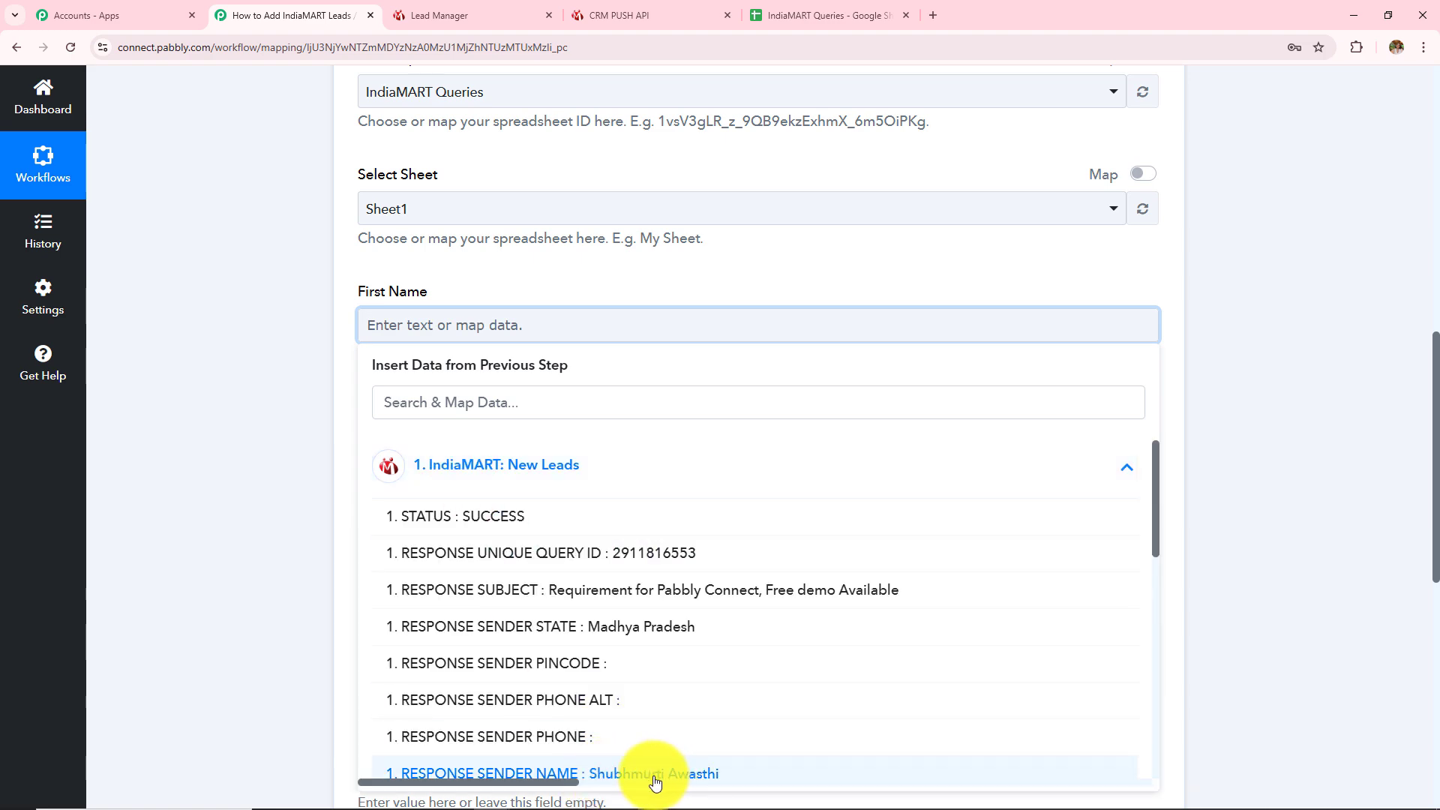
{"action": "left_click", "coordinate": [276, 547]}
{"action": "scroll", "coordinate": [497, 556], "scroll_direction": "up", "scroll_amount": 8}
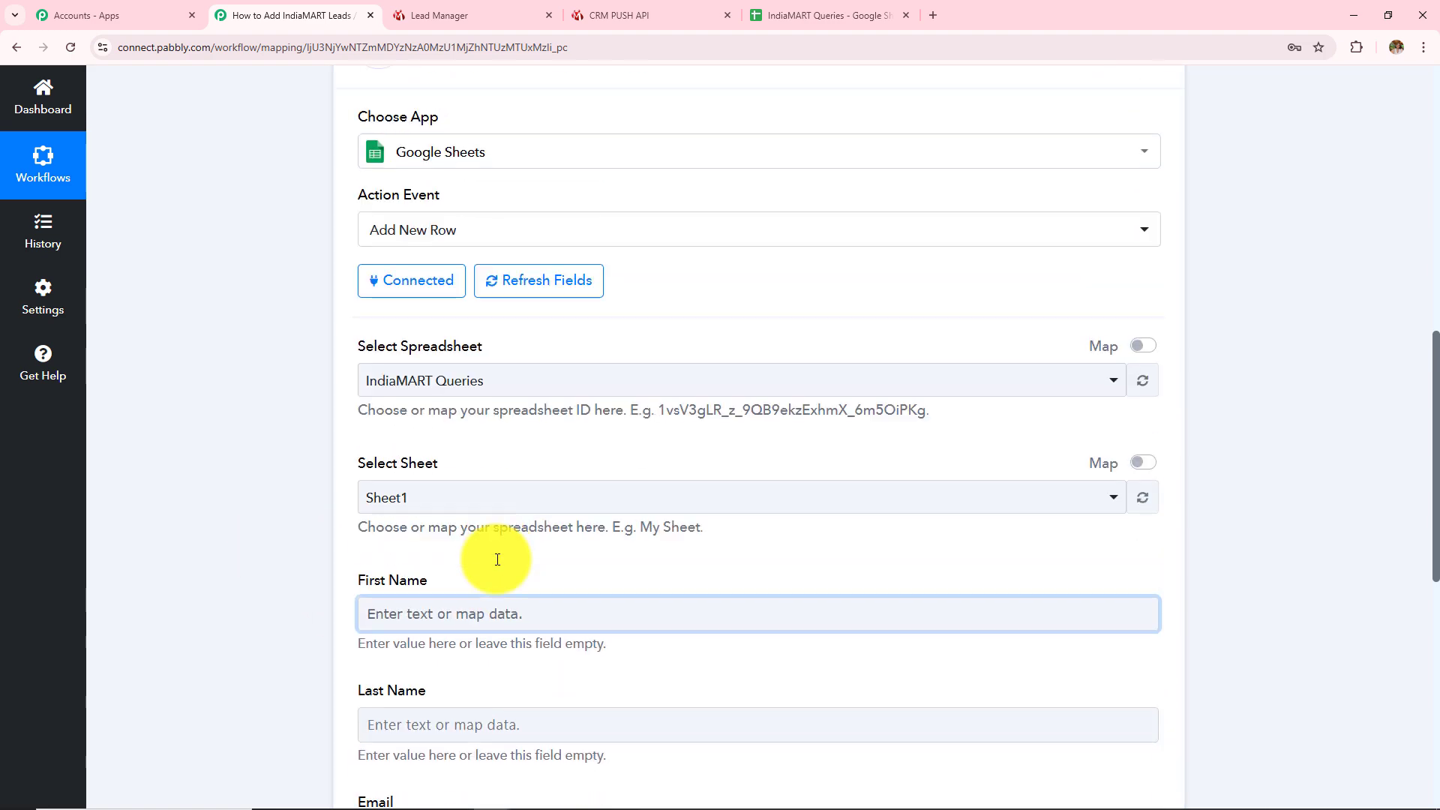
Insert a Text Formatter (Pabbly) step with the Split Text event after the IndiaMART trigger
{"action": "left_click", "coordinate": [759, 266]}
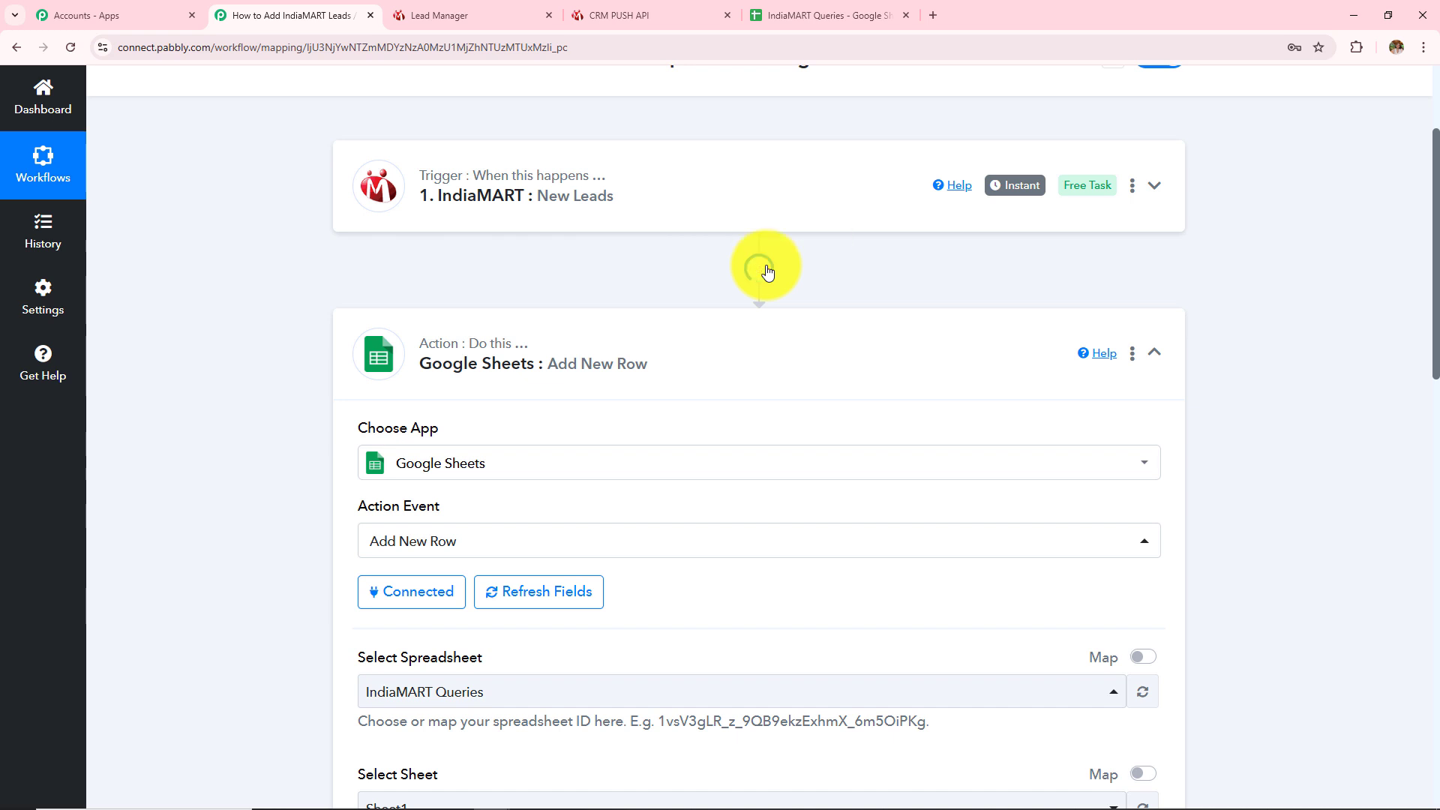
{"action": "scroll", "coordinate": [469, 440], "scroll_direction": "down", "scroll_amount": 1}
{"action": "left_click", "coordinate": [420, 385]}
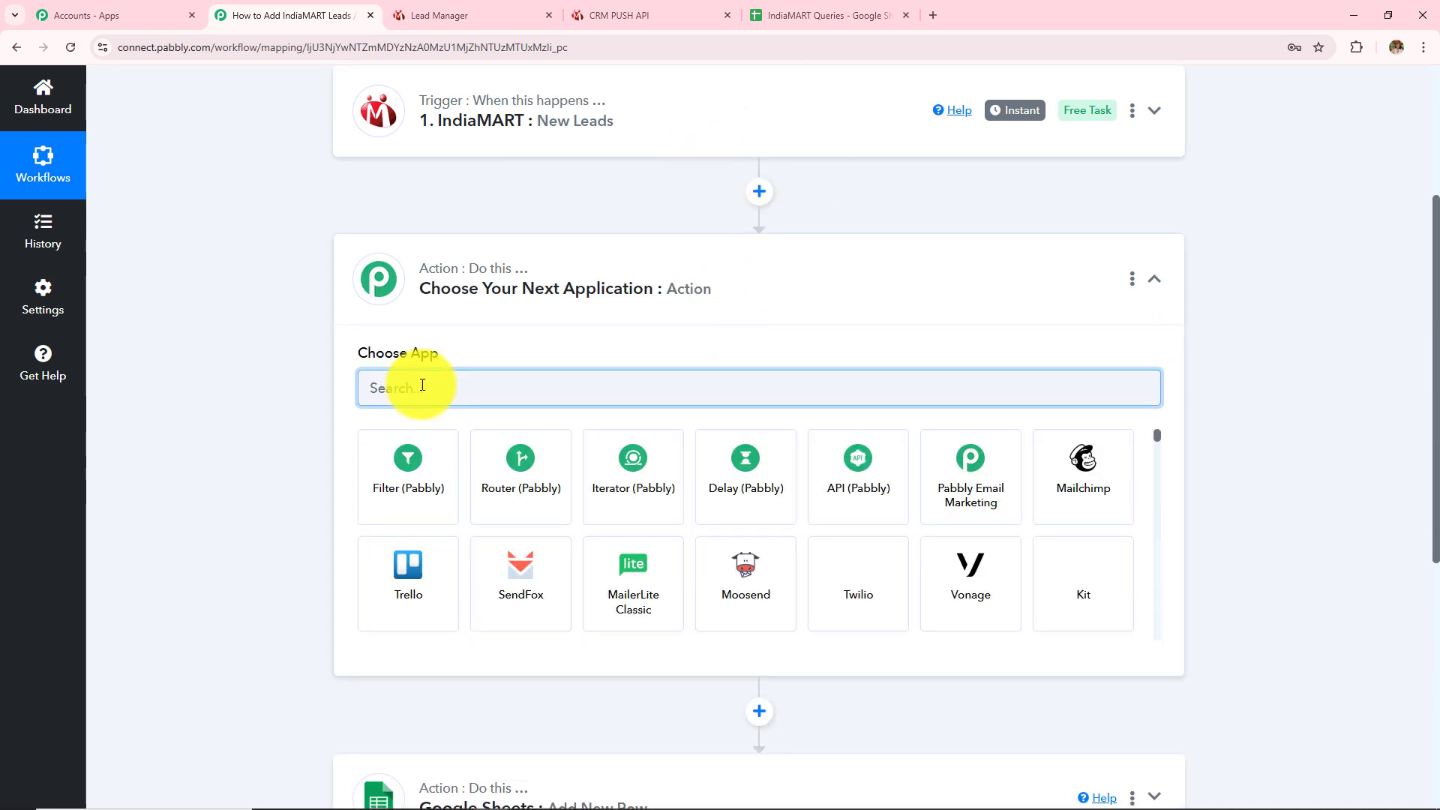
{"action": "type", "text": "Text F"}
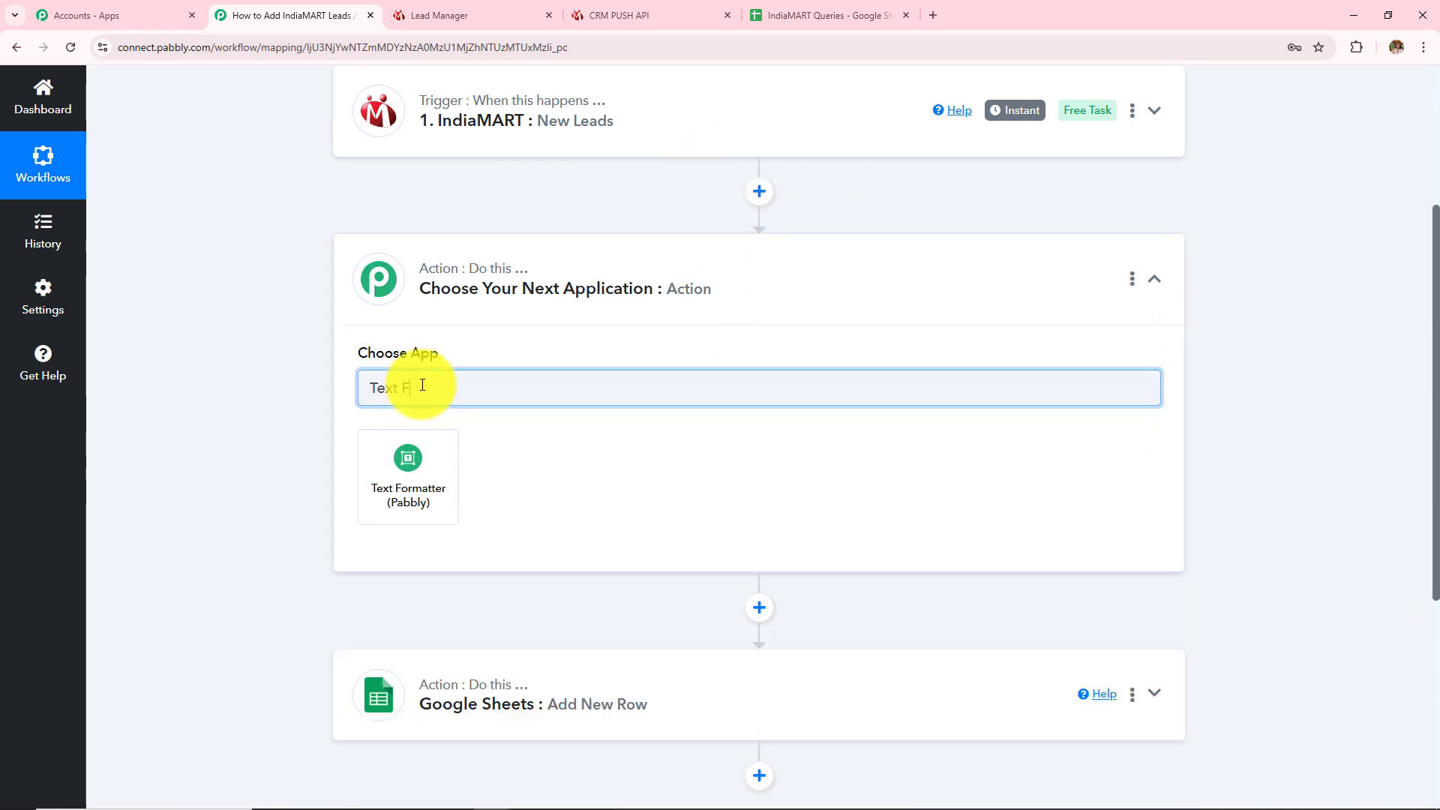
{"action": "left_click", "coordinate": [422, 468]}
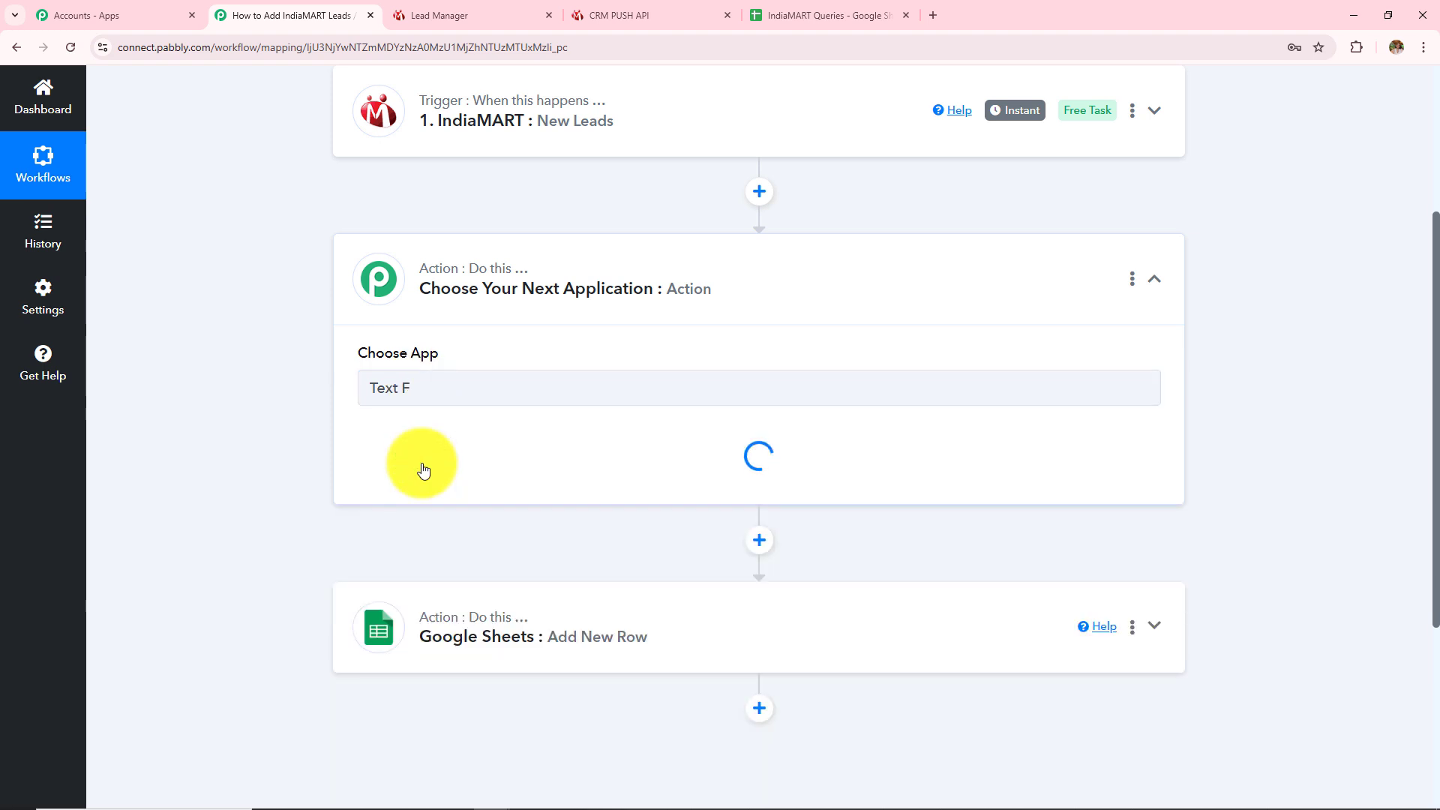
{"action": "left_click", "coordinate": [422, 466]}
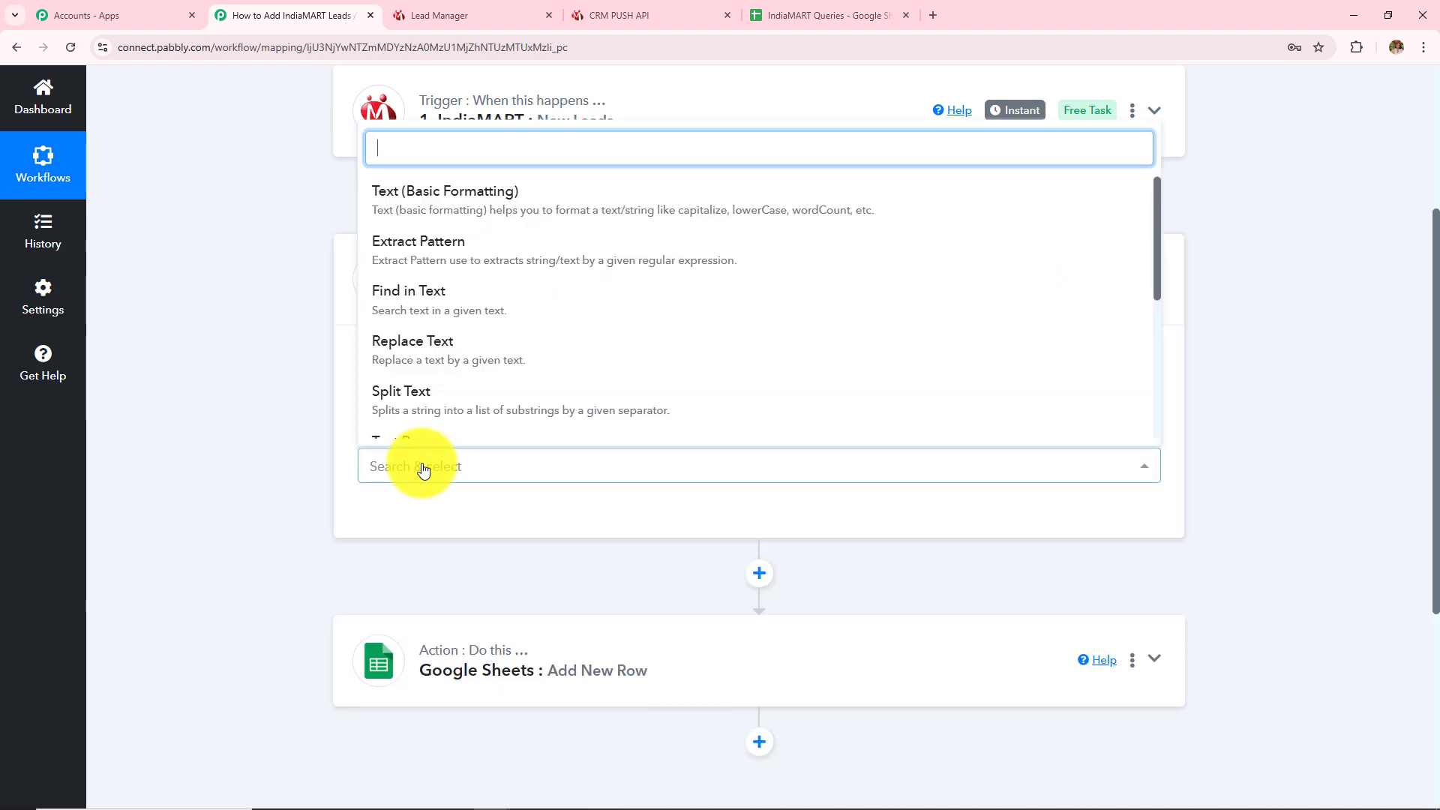
{"action": "left_click", "coordinate": [431, 409]}
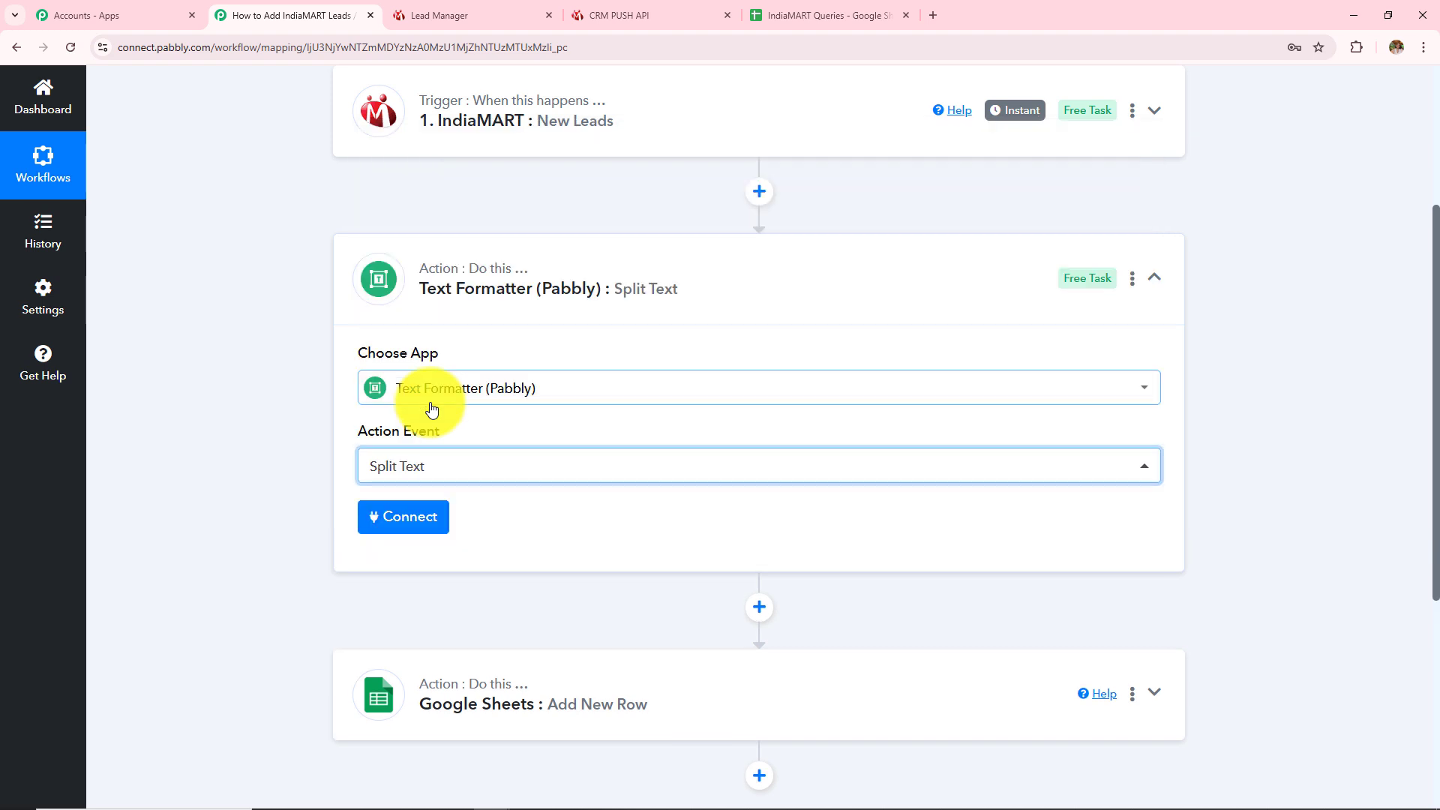
{"action": "left_click", "coordinate": [417, 532]}
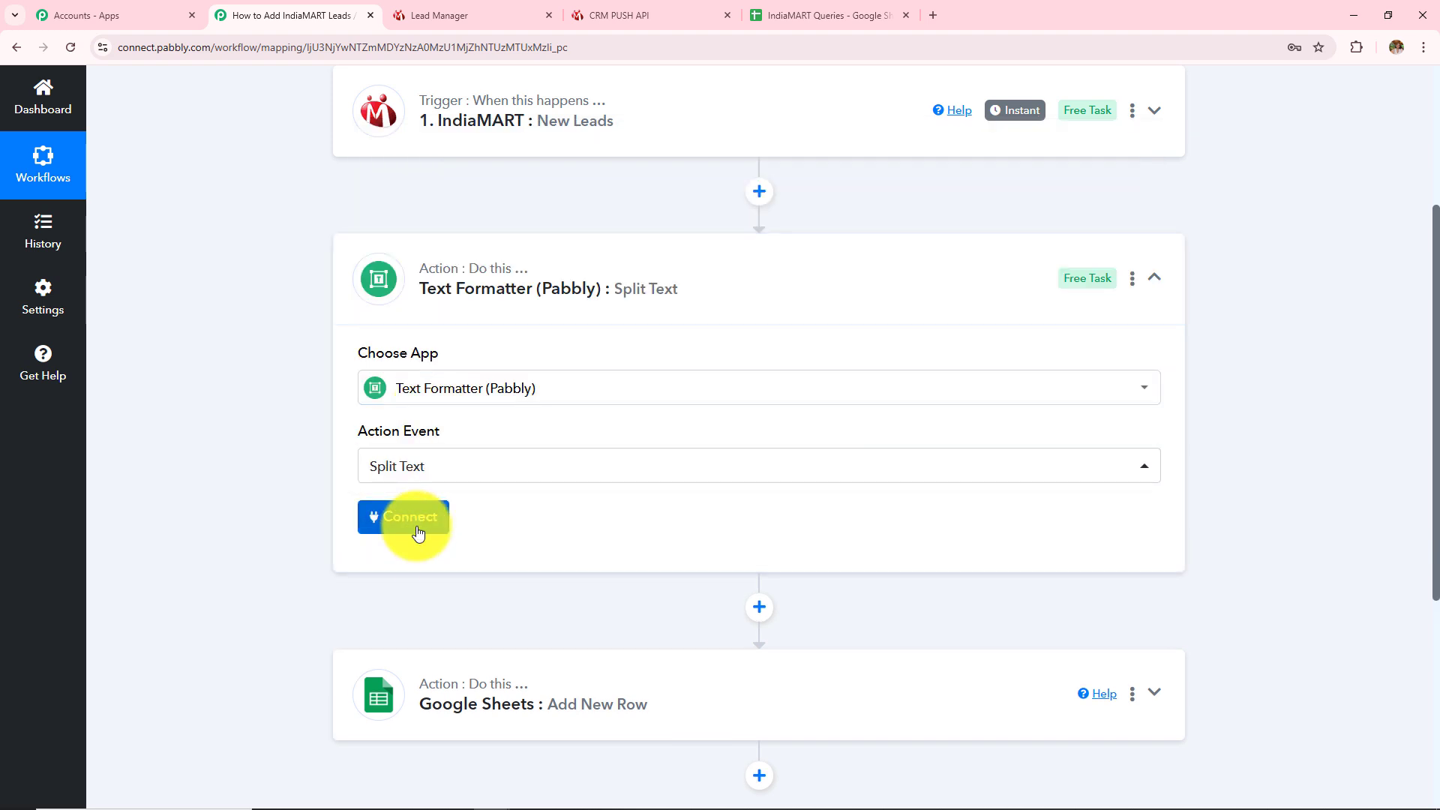
Split RESPONSE SENDER NAME using {{space}} as separator with Segment Index set to All
{"action": "scroll", "coordinate": [480, 450], "scroll_direction": "down", "scroll_amount": 3}
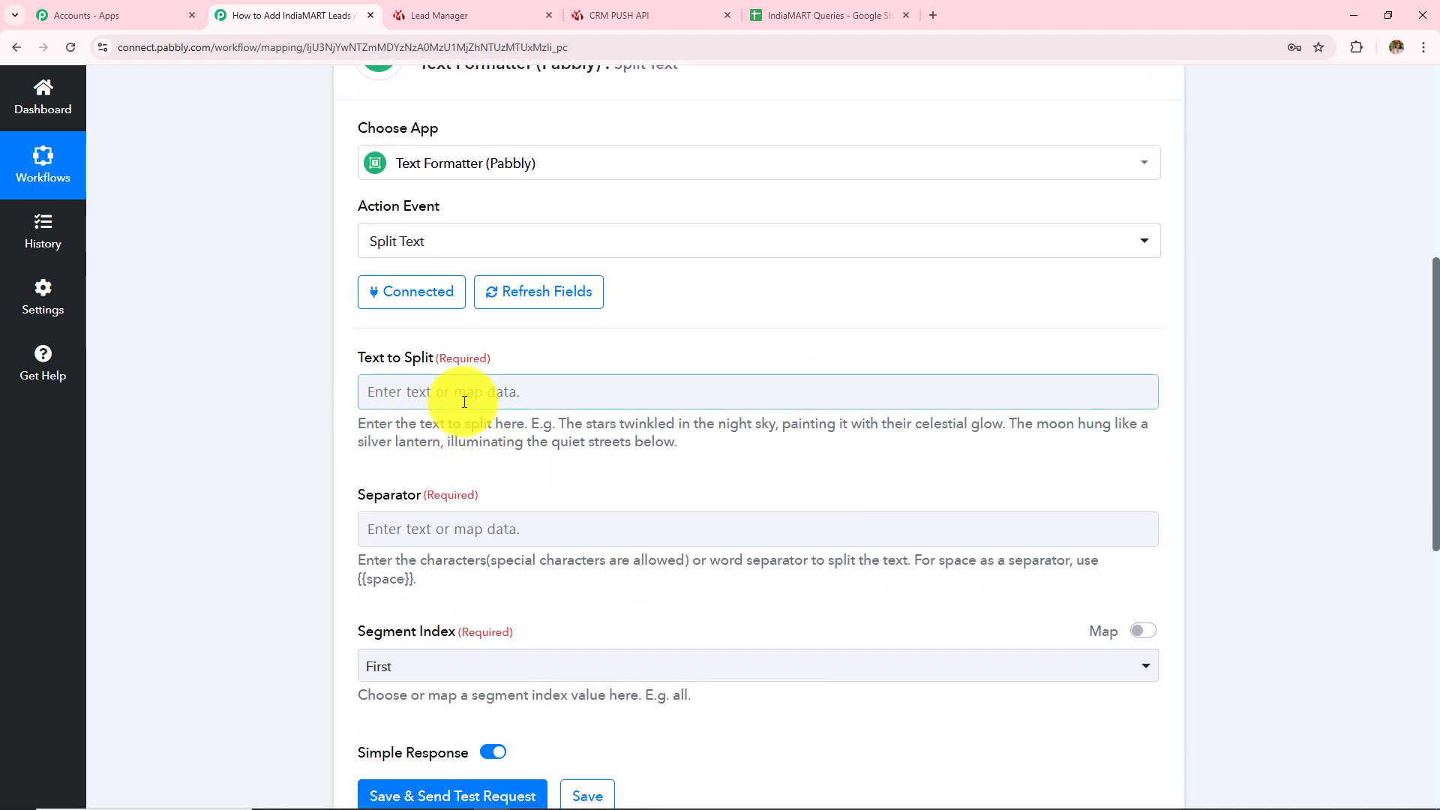
{"action": "left_click", "coordinate": [464, 402]}
{"action": "left_click", "coordinate": [486, 505]}
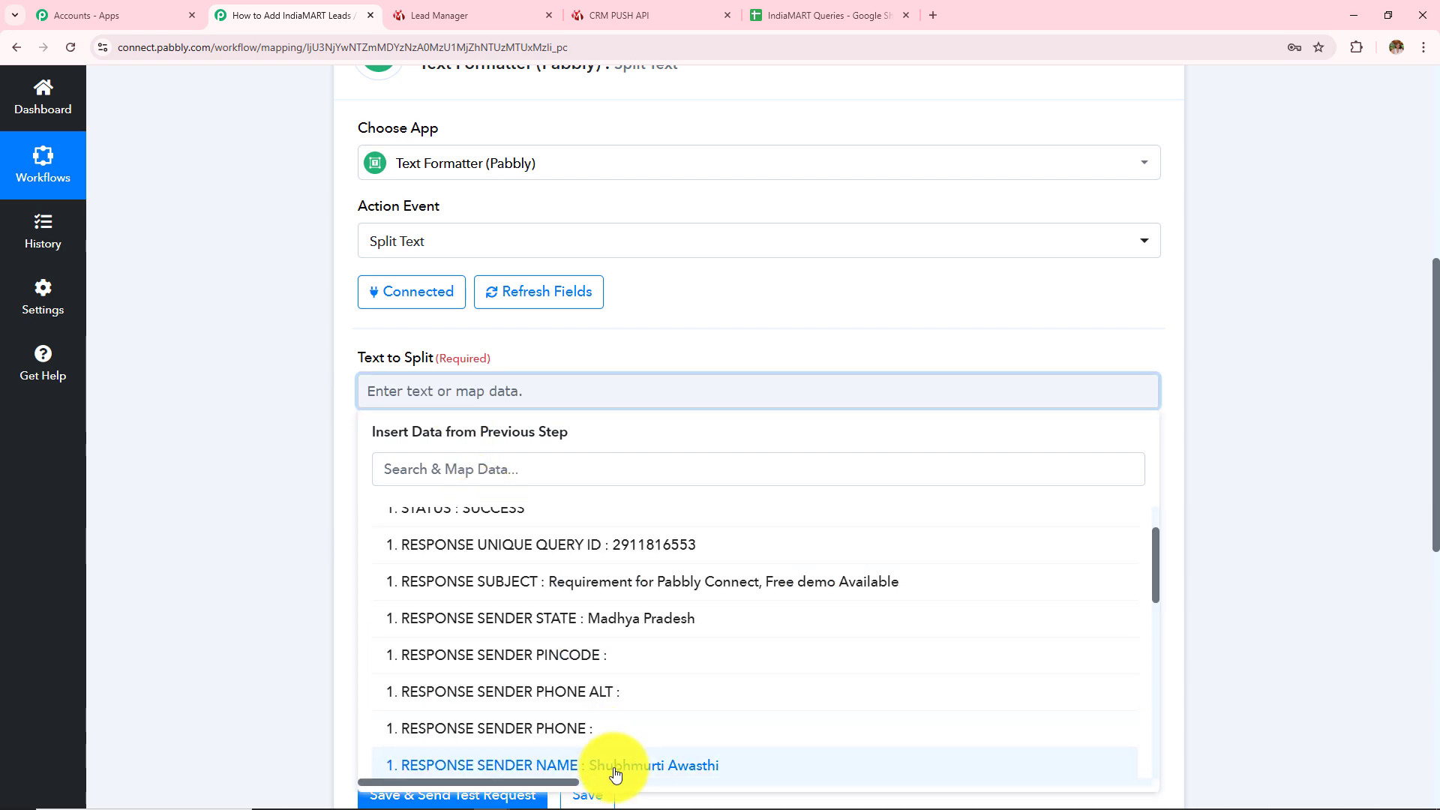
{"action": "left_click", "coordinate": [615, 768]}
{"action": "left_click", "coordinate": [231, 465]}
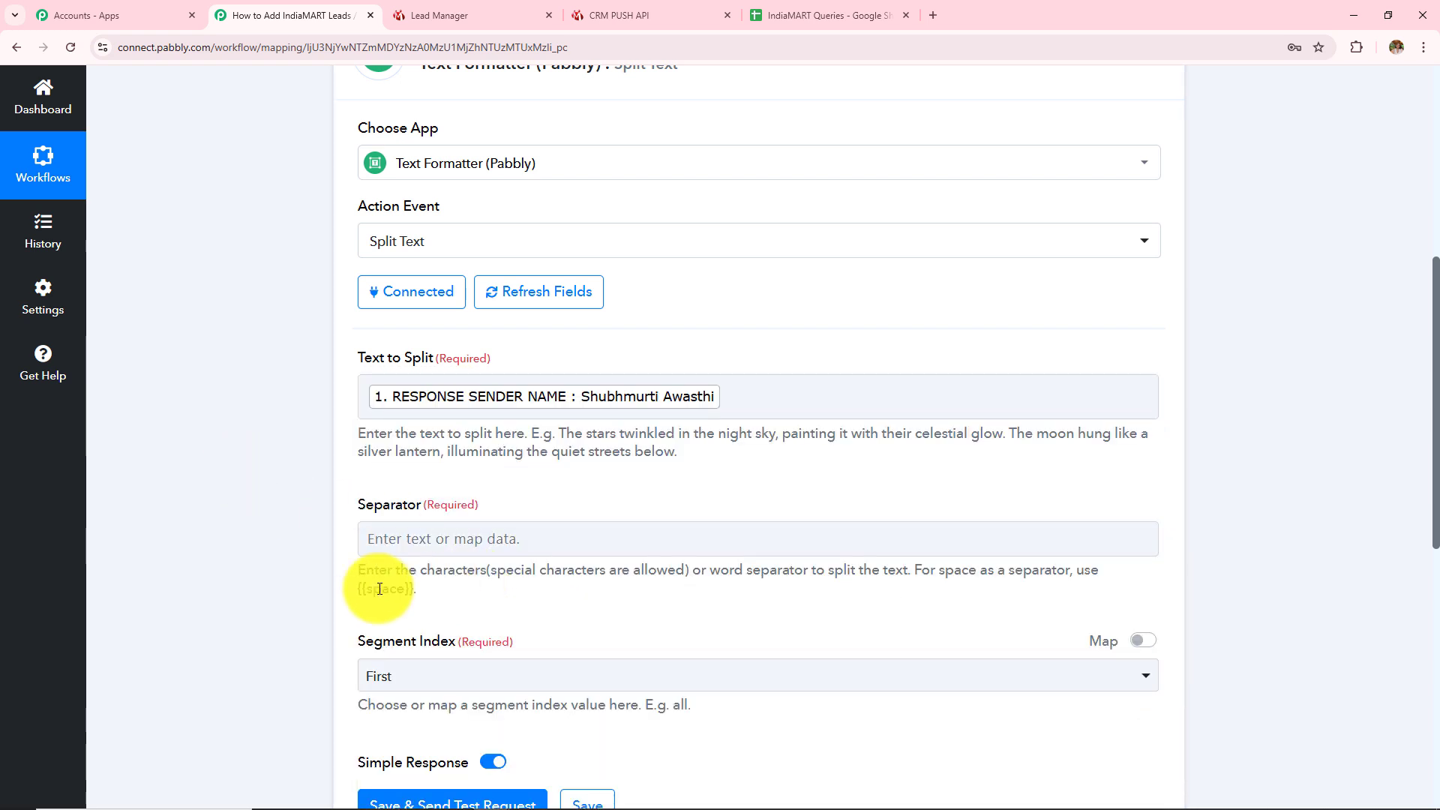
{"action": "left_click_drag", "start_coordinate": [357, 591], "coordinate": [409, 596]}
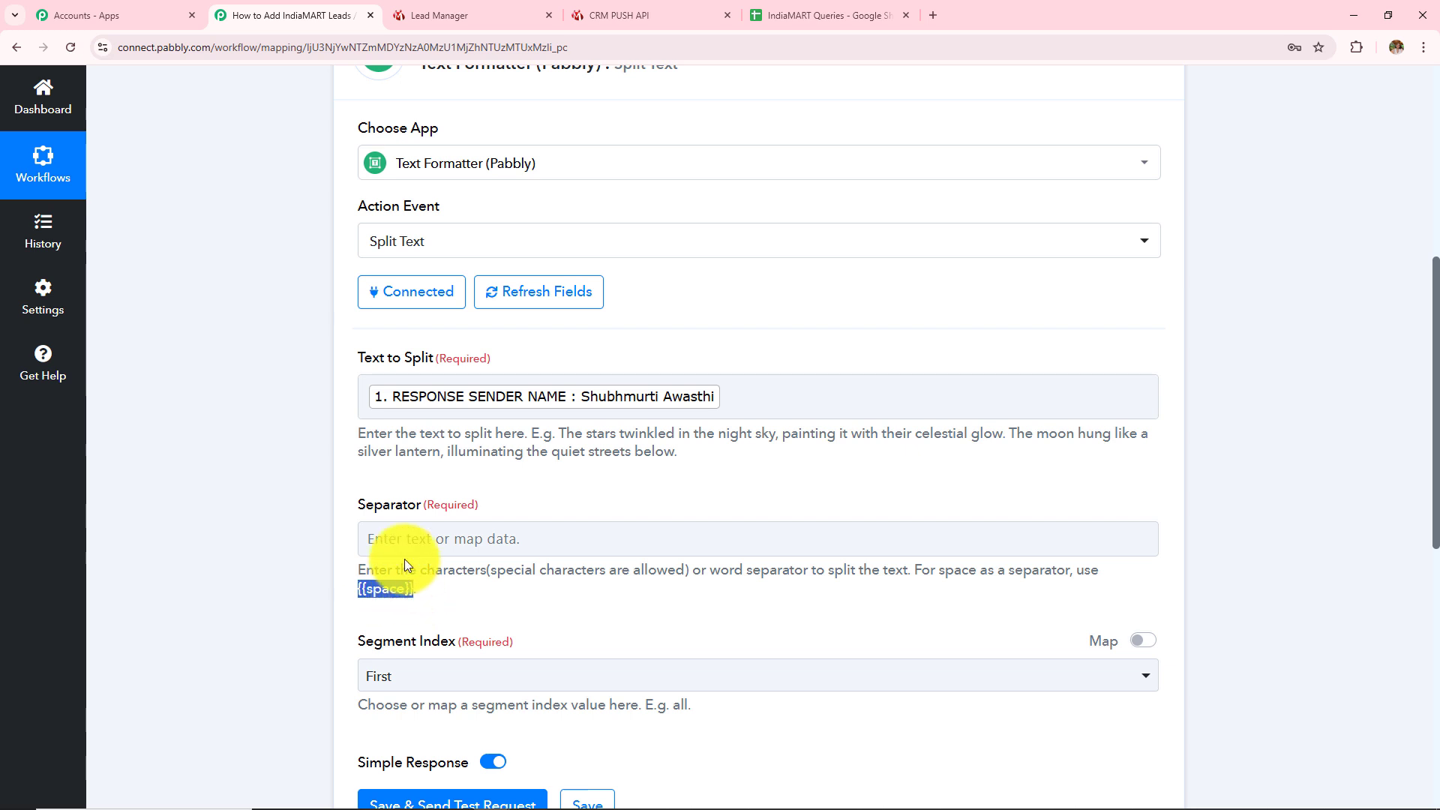
{"action": "left_click", "coordinate": [380, 540]}
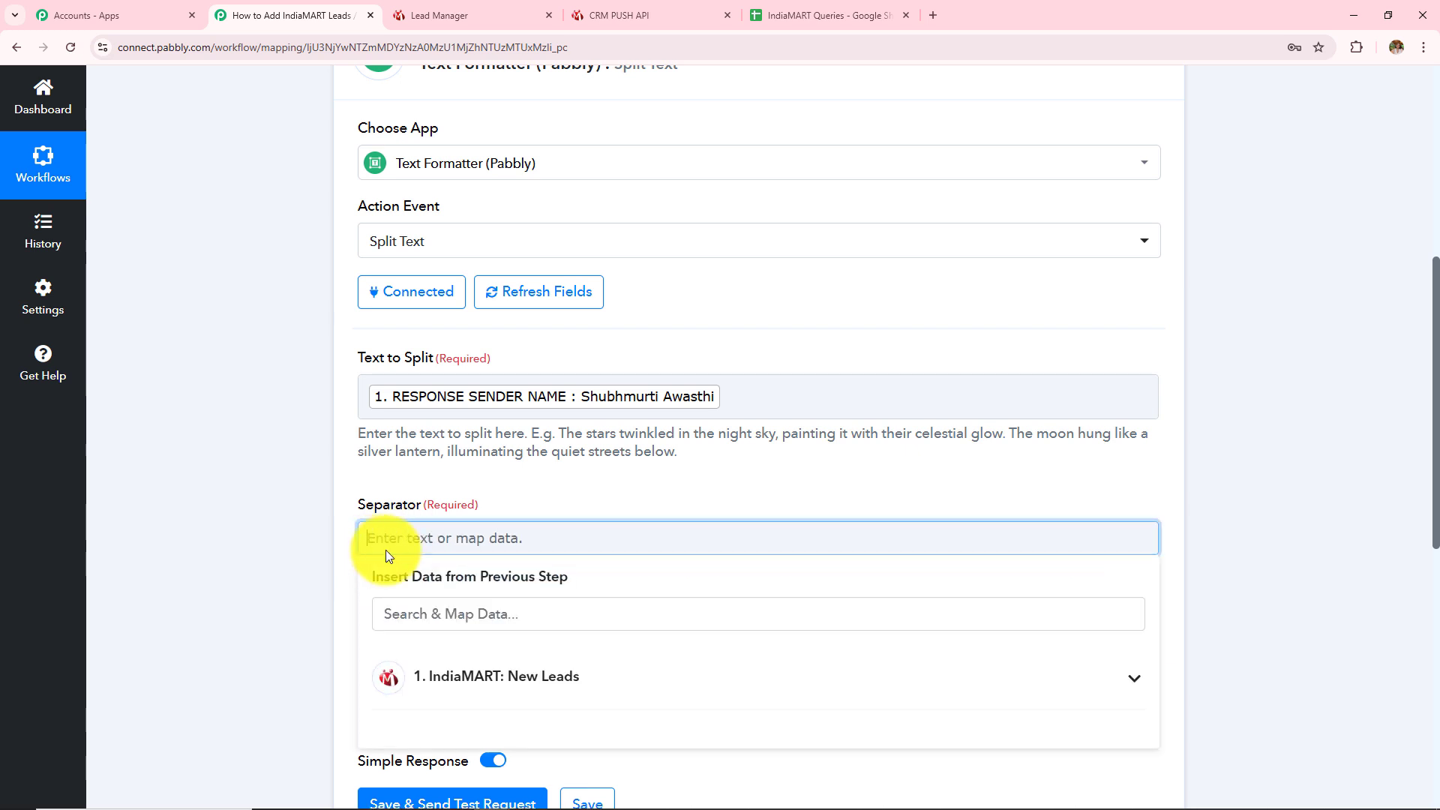
{"action": "type", "text": "{{space}}"}
{"action": "left_click", "coordinate": [418, 674]}
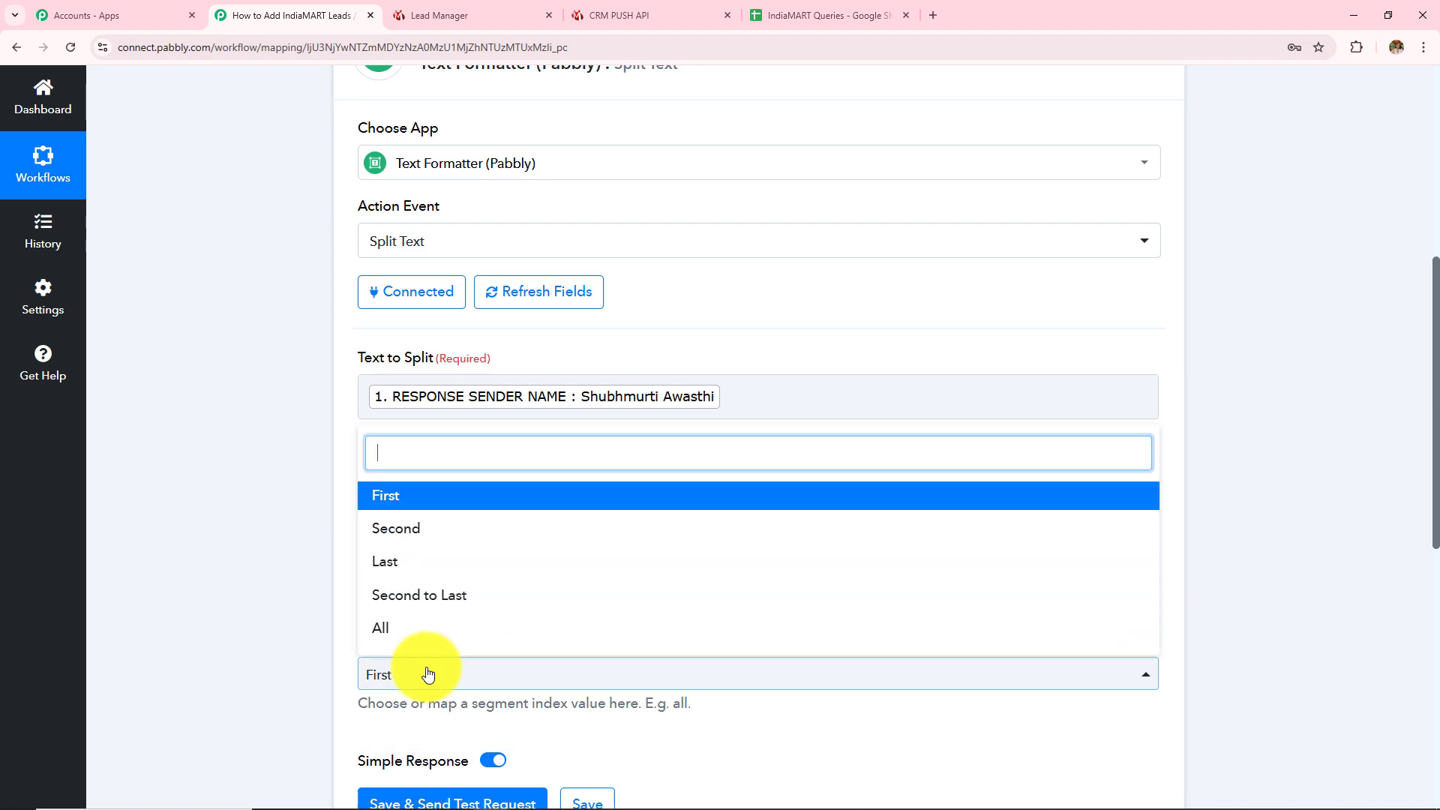
{"action": "left_click", "coordinate": [383, 634]}
Save and test the Split Text step, checking the first-name and surname results
{"action": "scroll", "coordinate": [465, 600], "scroll_direction": "down", "scroll_amount": 2}
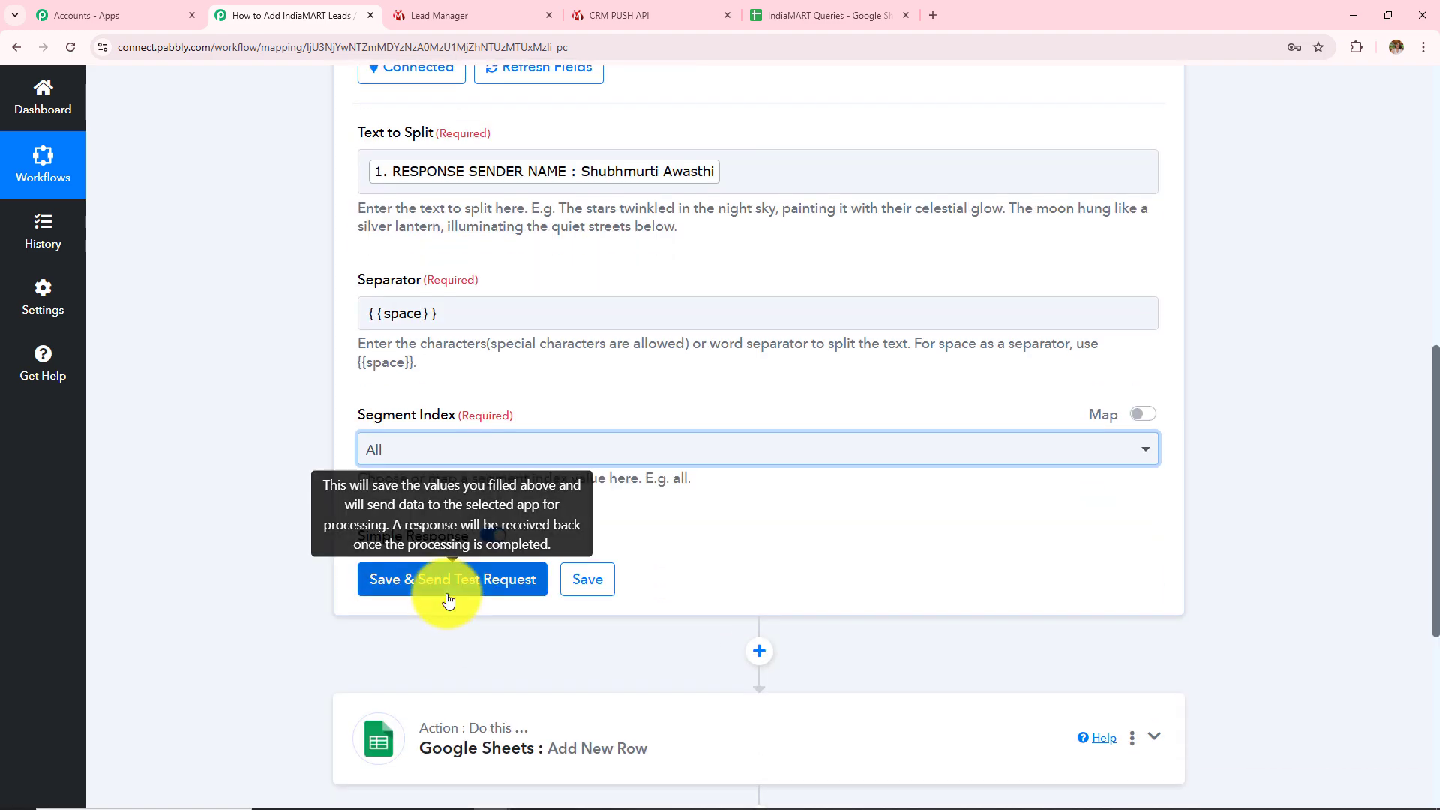
{"action": "left_click", "coordinate": [455, 598]}
{"action": "scroll", "coordinate": [631, 479], "scroll_direction": "down", "scroll_amount": 5}
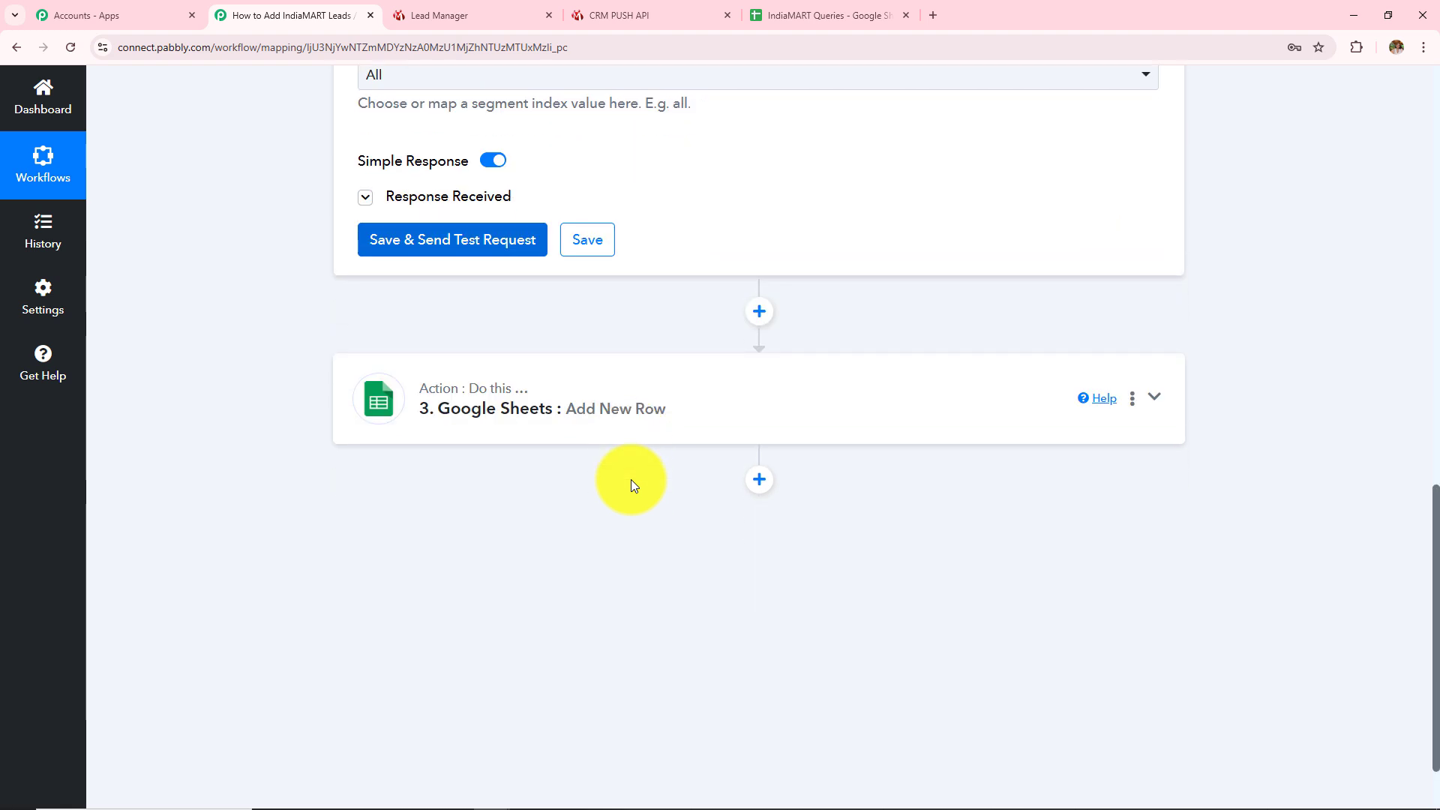
{"action": "left_click_drag", "start_coordinate": [867, 325], "coordinate": [669, 364]}
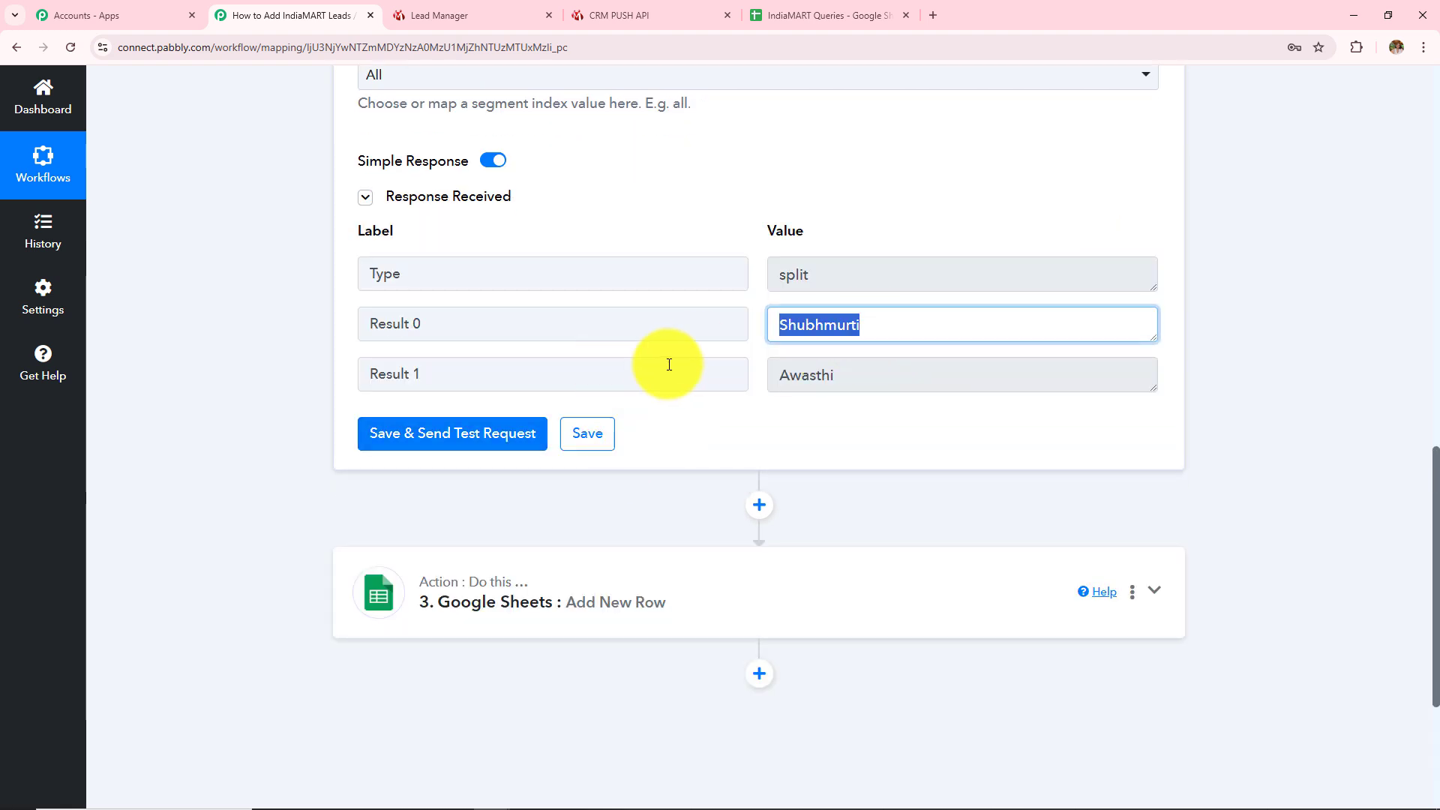
{"action": "left_click_drag", "start_coordinate": [842, 376], "coordinate": [434, 472]}
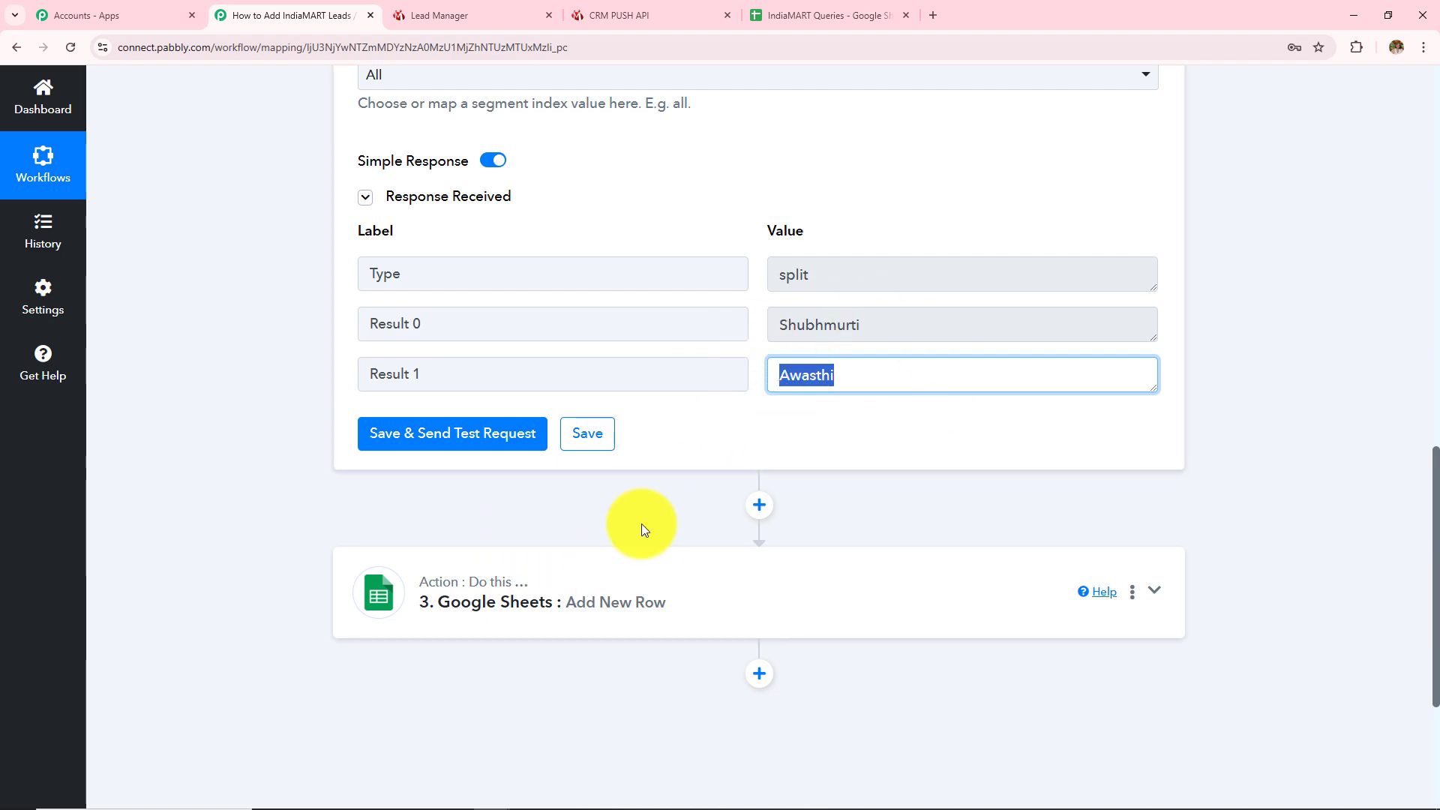
{"action": "left_click", "coordinate": [520, 622]}
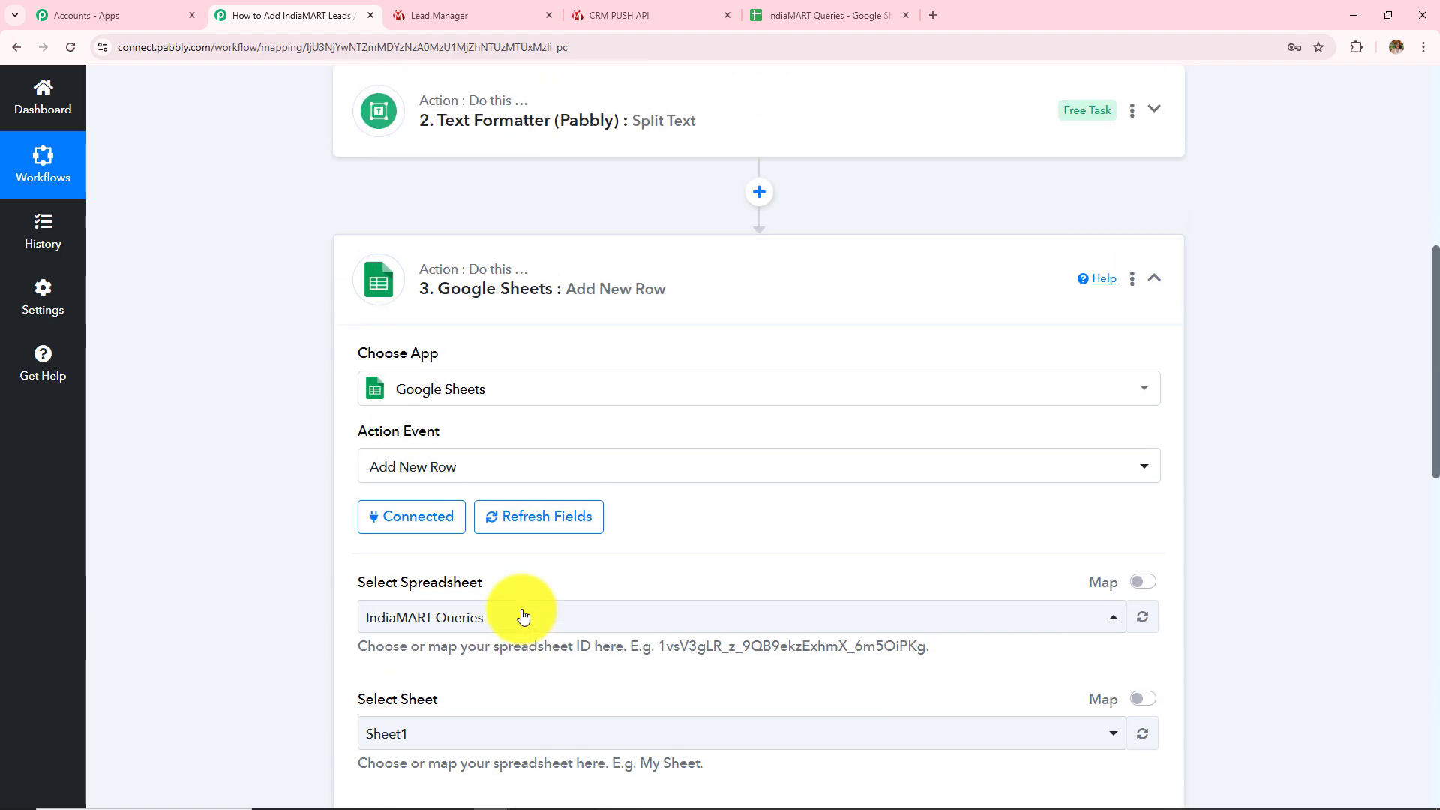
Map the first and second Split Text results into First Name and Last Name
{"action": "scroll", "coordinate": [523, 617], "scroll_direction": "down", "scroll_amount": 4}
{"action": "left_click", "coordinate": [448, 551]}
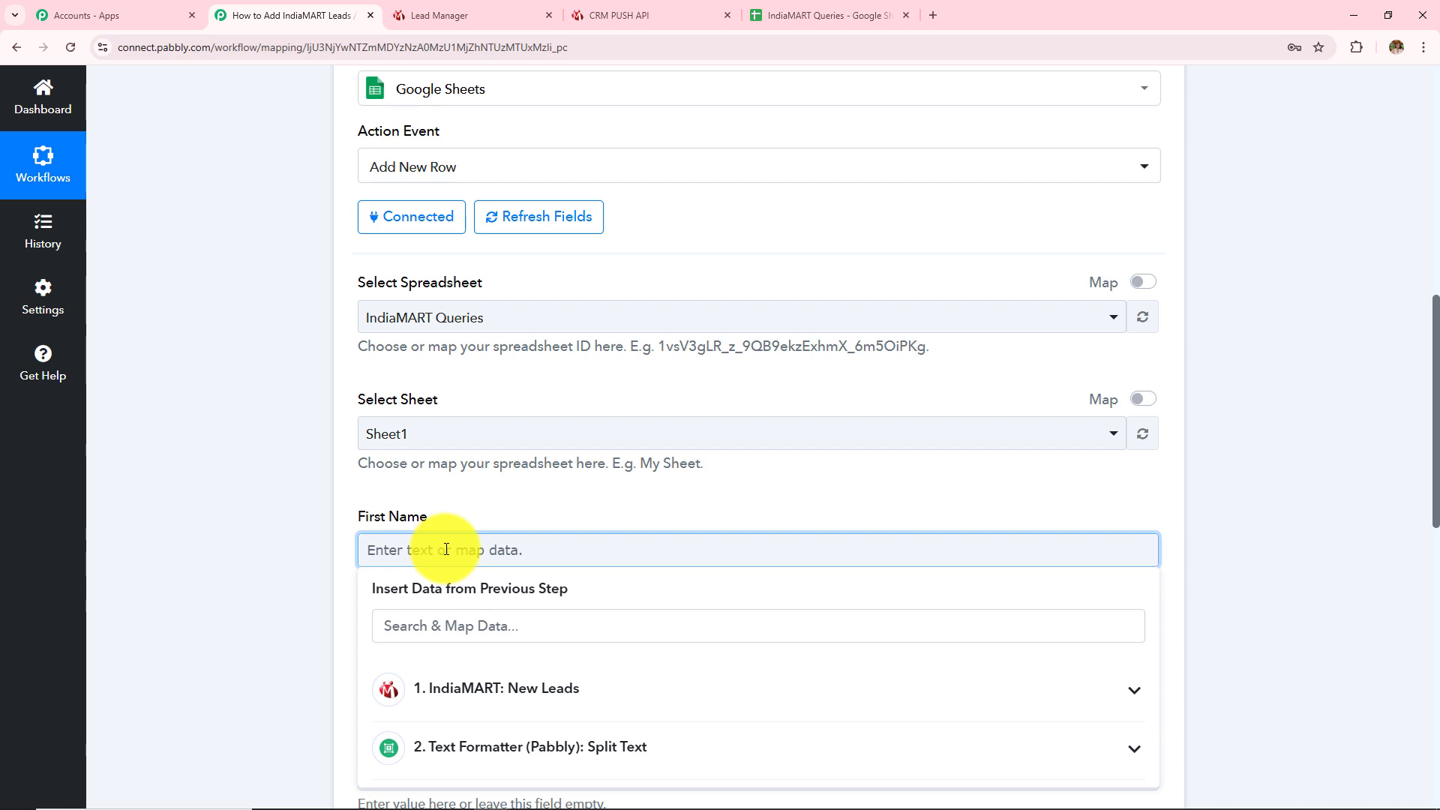
{"action": "scroll", "coordinate": [547, 450], "scroll_direction": "down", "scroll_amount": 3}
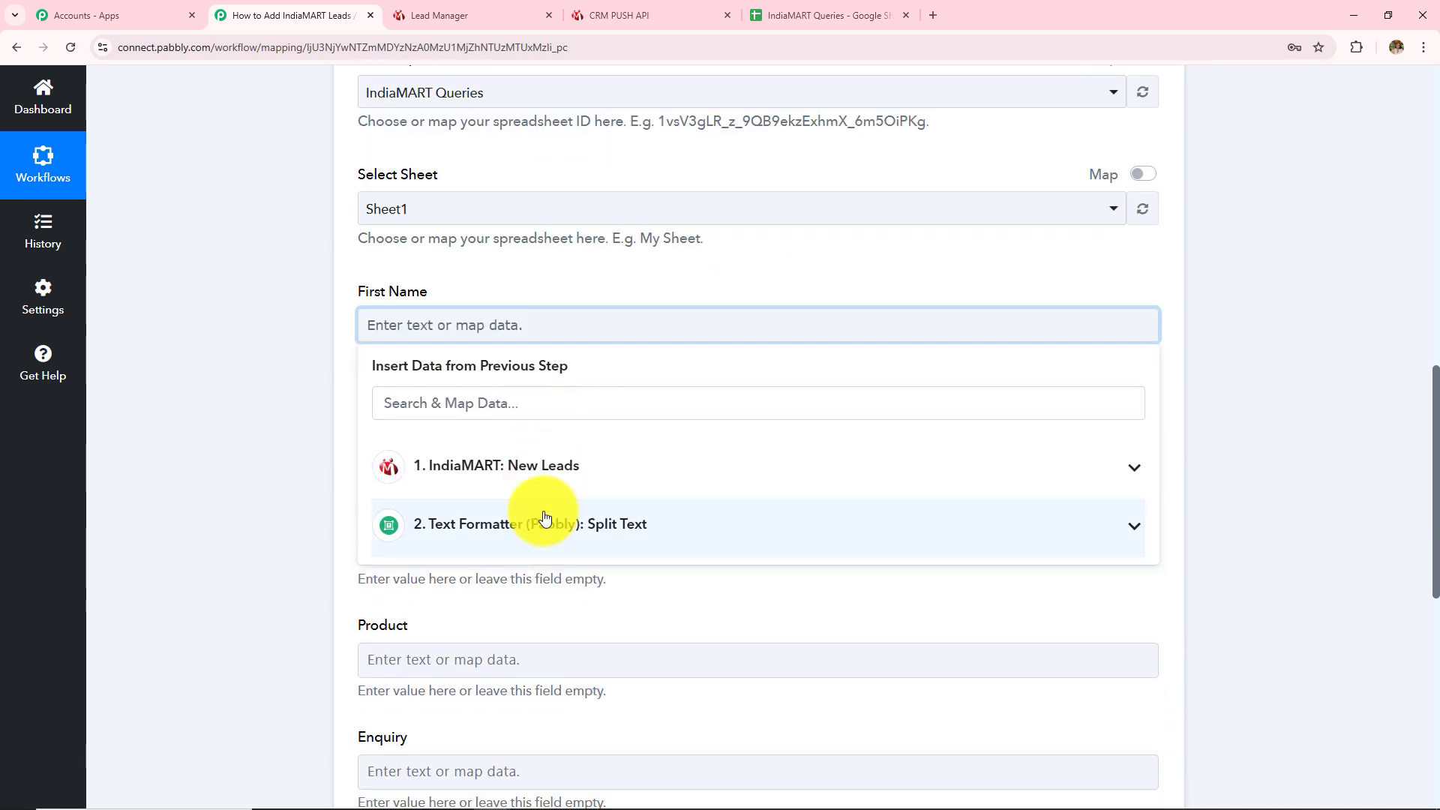
{"action": "left_click", "coordinate": [521, 531]}
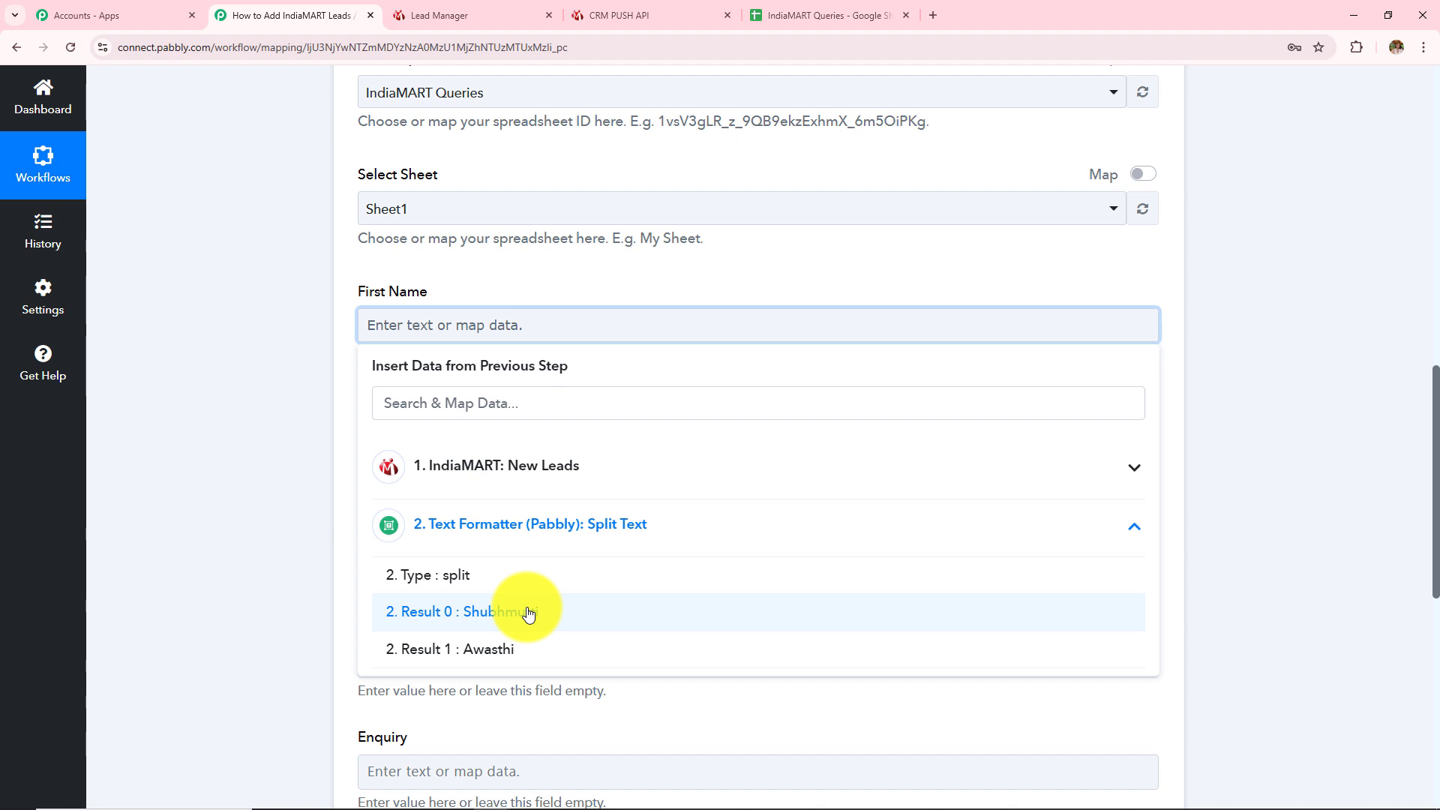
{"action": "left_click", "coordinate": [571, 621]}
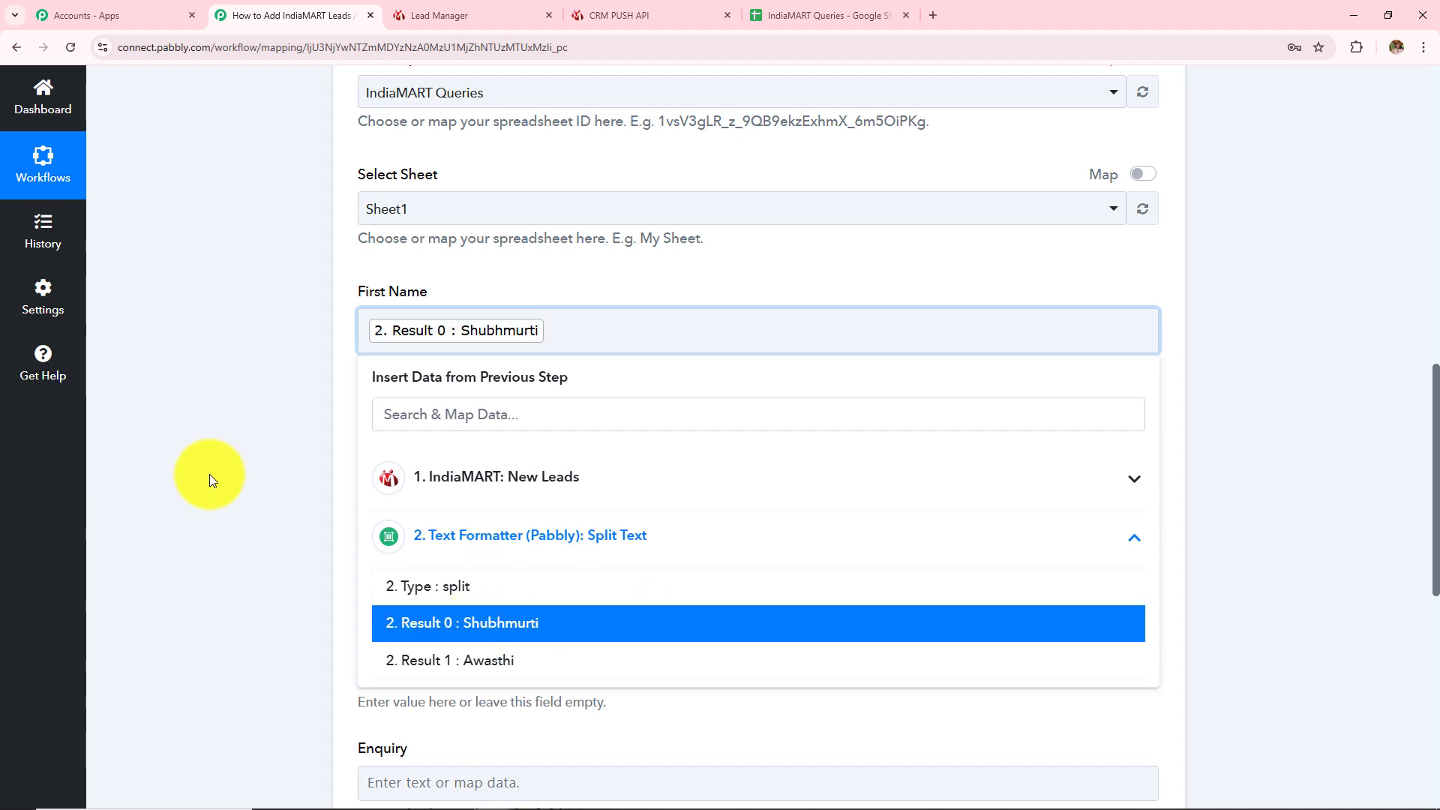
{"action": "left_click", "coordinate": [209, 473]}
{"action": "left_click", "coordinate": [450, 444]}
{"action": "left_click", "coordinate": [508, 646]}
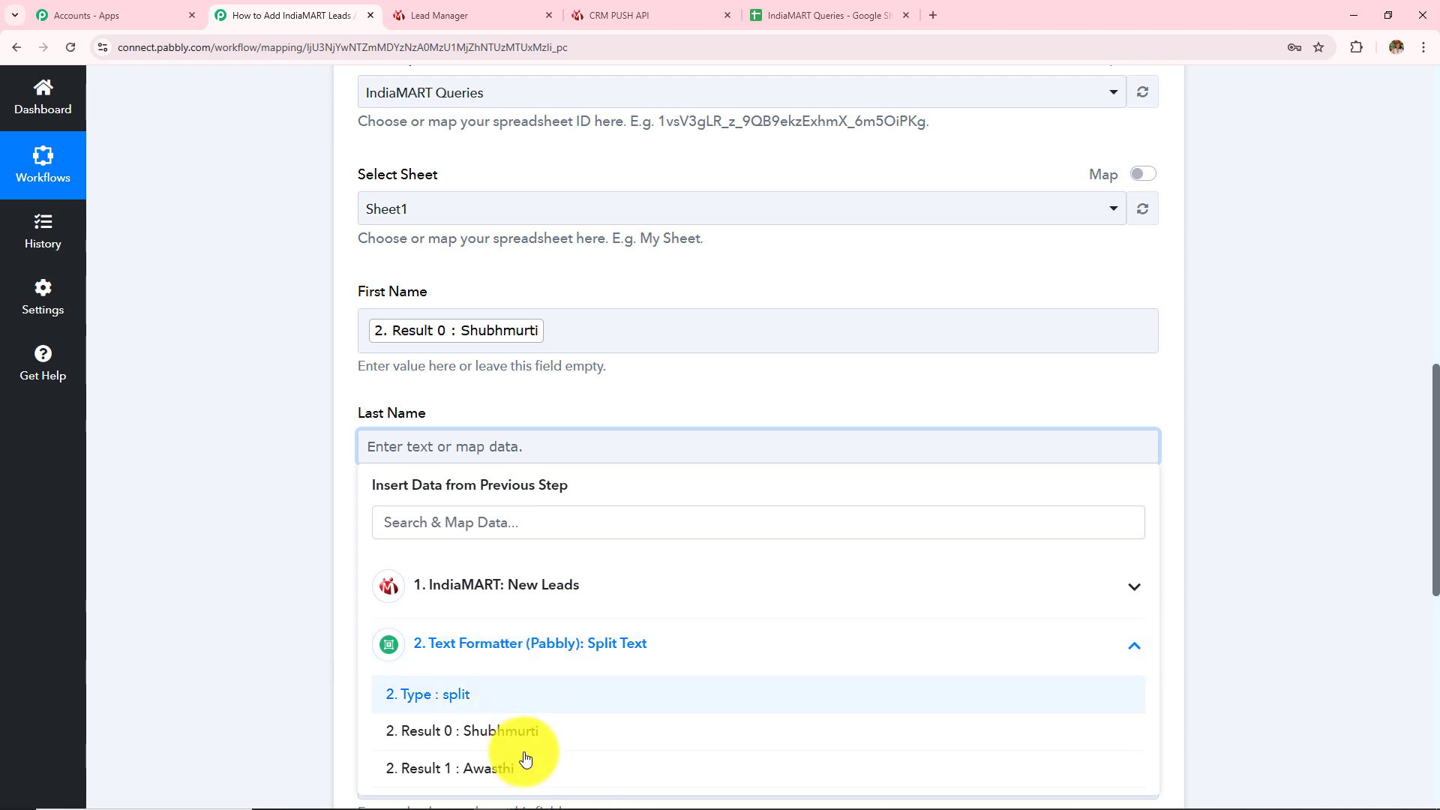
{"action": "left_click", "coordinate": [514, 765]}
{"action": "left_click", "coordinate": [194, 573]}
{"action": "scroll", "coordinate": [197, 575], "scroll_direction": "down", "scroll_amount": 1}
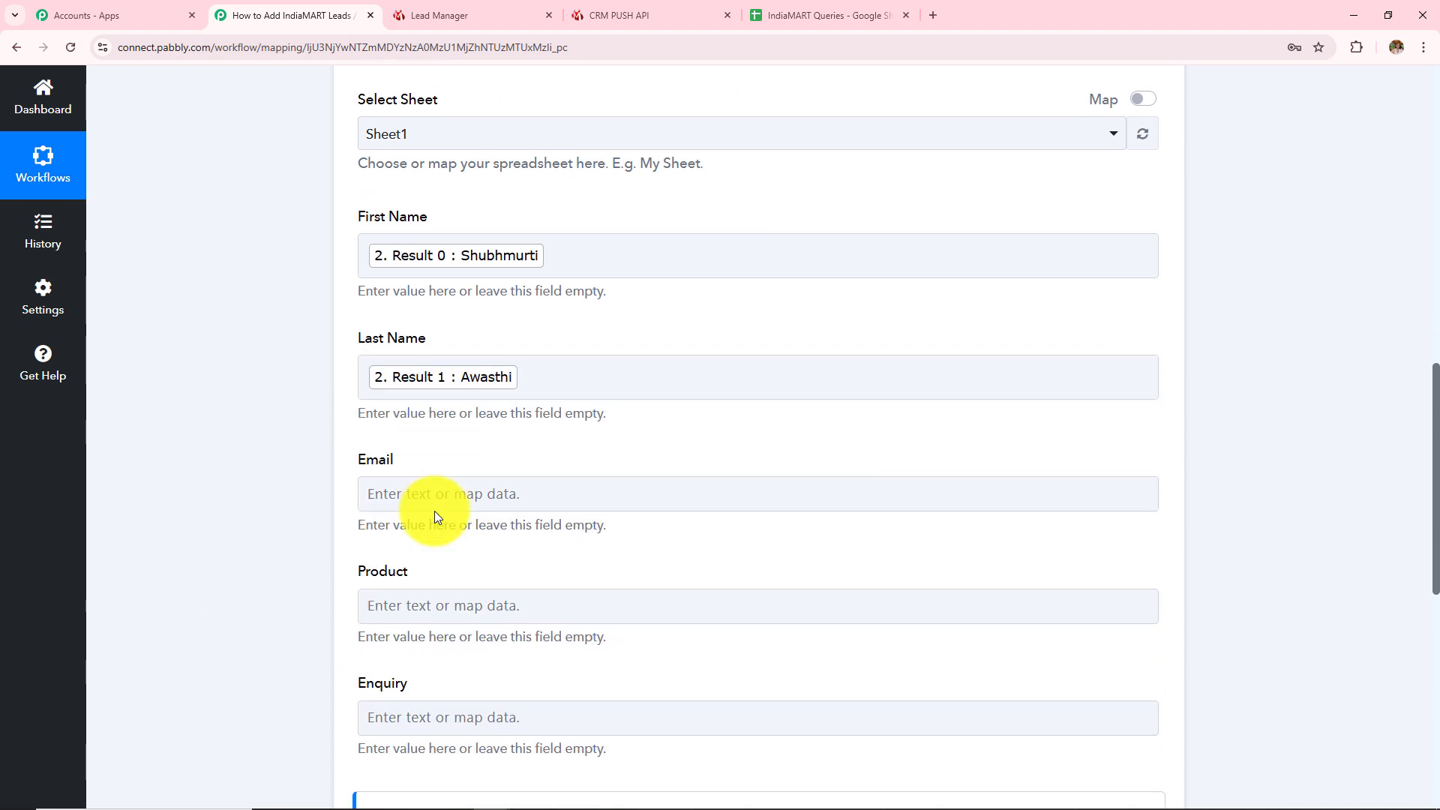
Map RESPONSE SENDER EMAIL into the Email column
{"action": "left_click", "coordinate": [455, 488]}
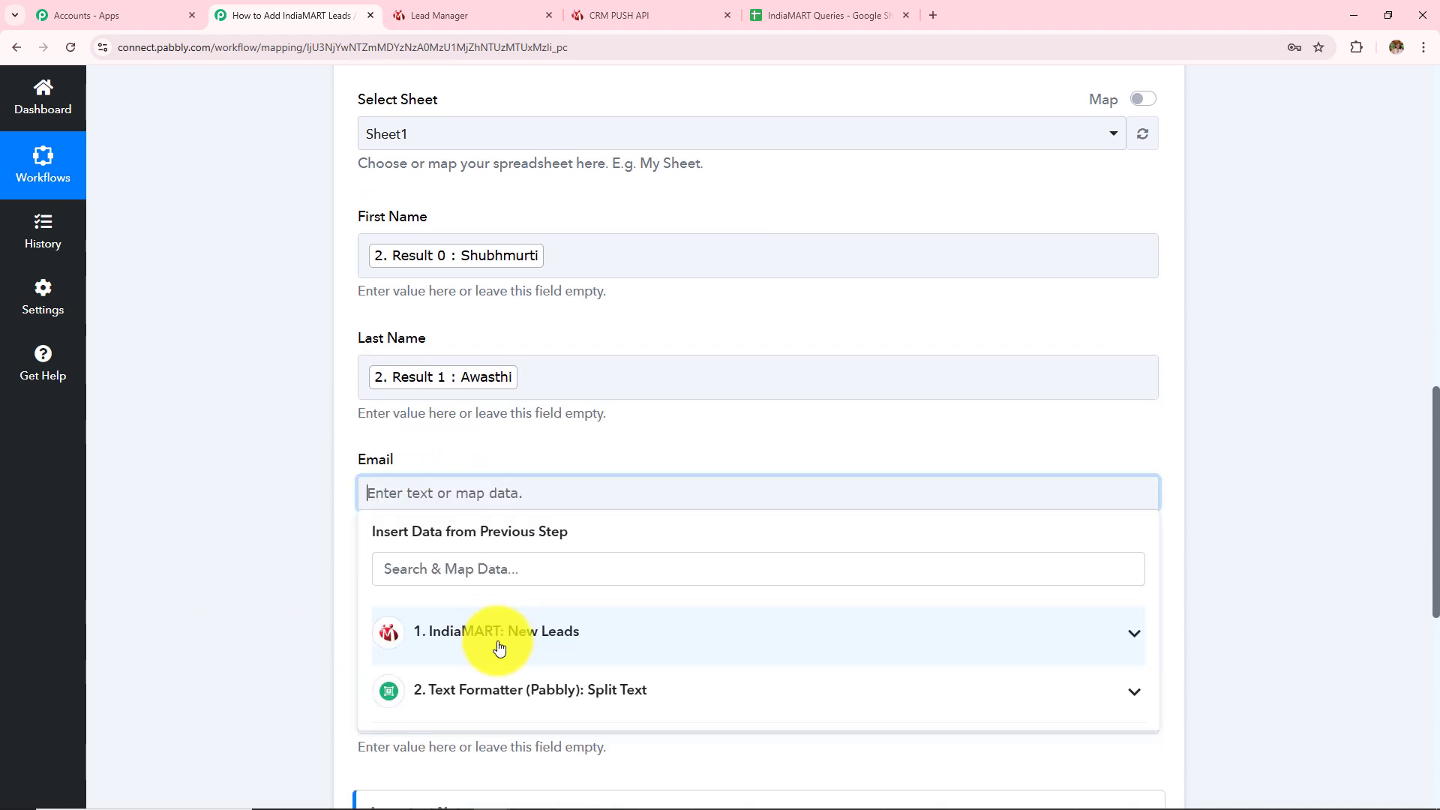
{"action": "left_click", "coordinate": [505, 651]}
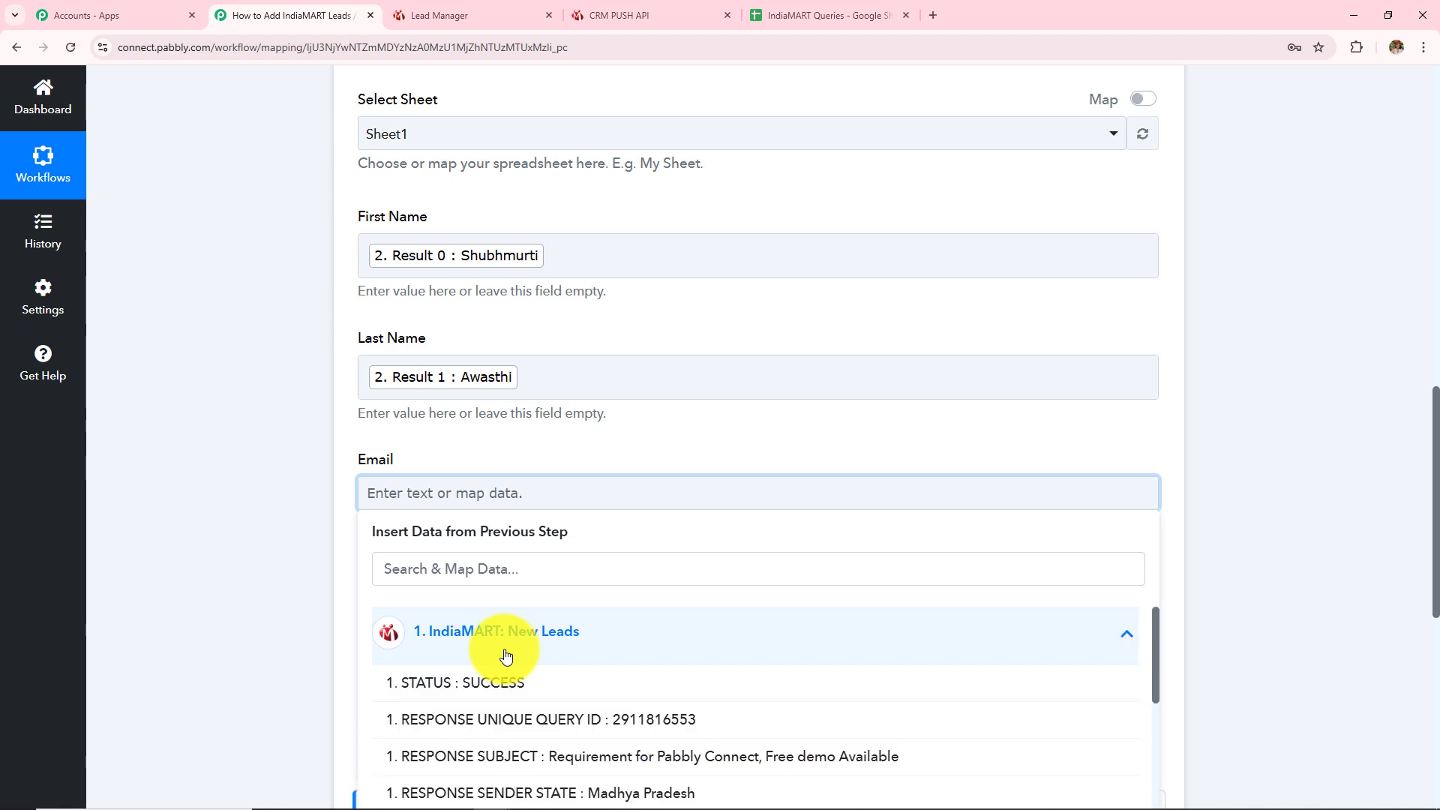
{"action": "left_click", "coordinate": [504, 577]}
{"action": "type", "text": "laa"}
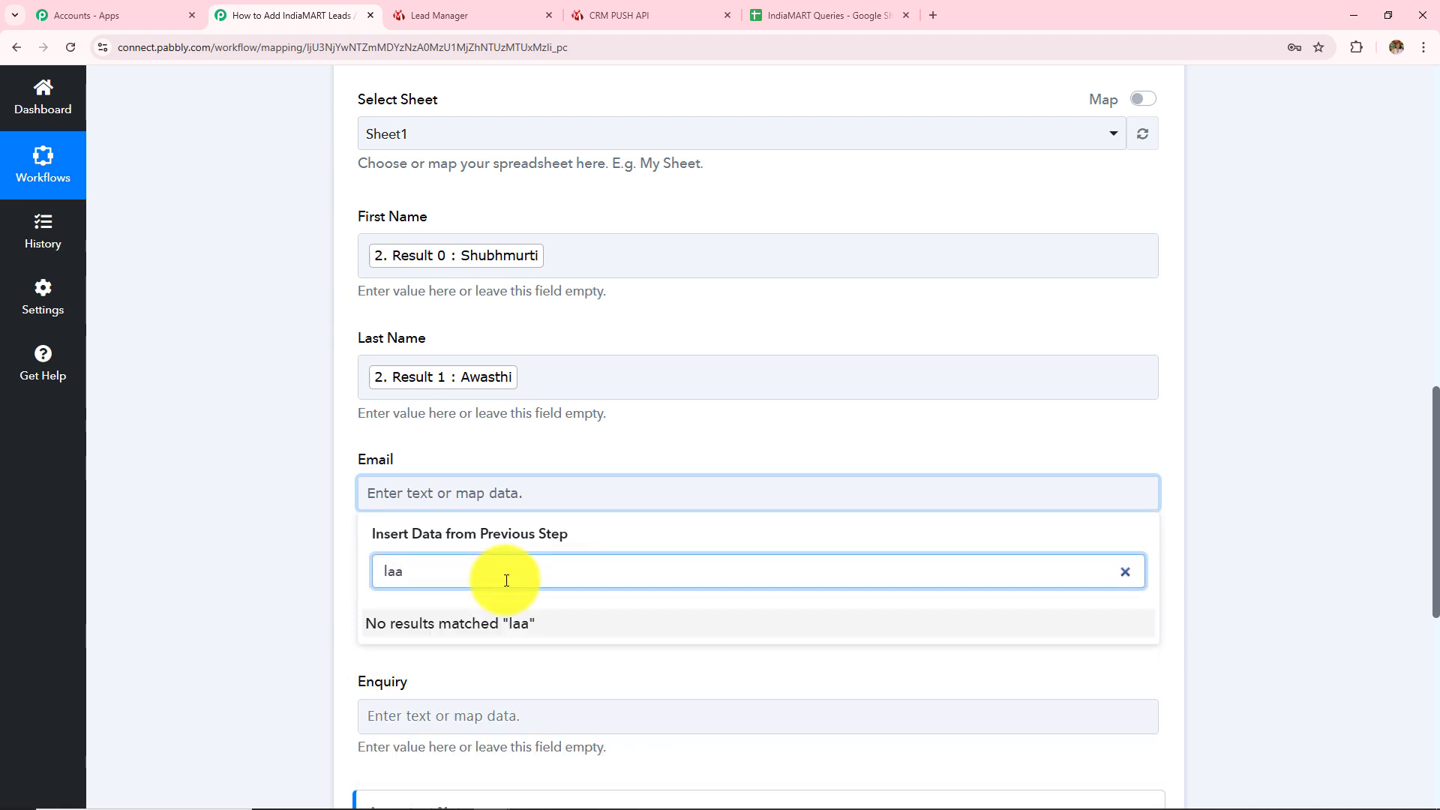
{"action": "key", "text": "BackSpace"}
{"action": "type", "text": "test"}
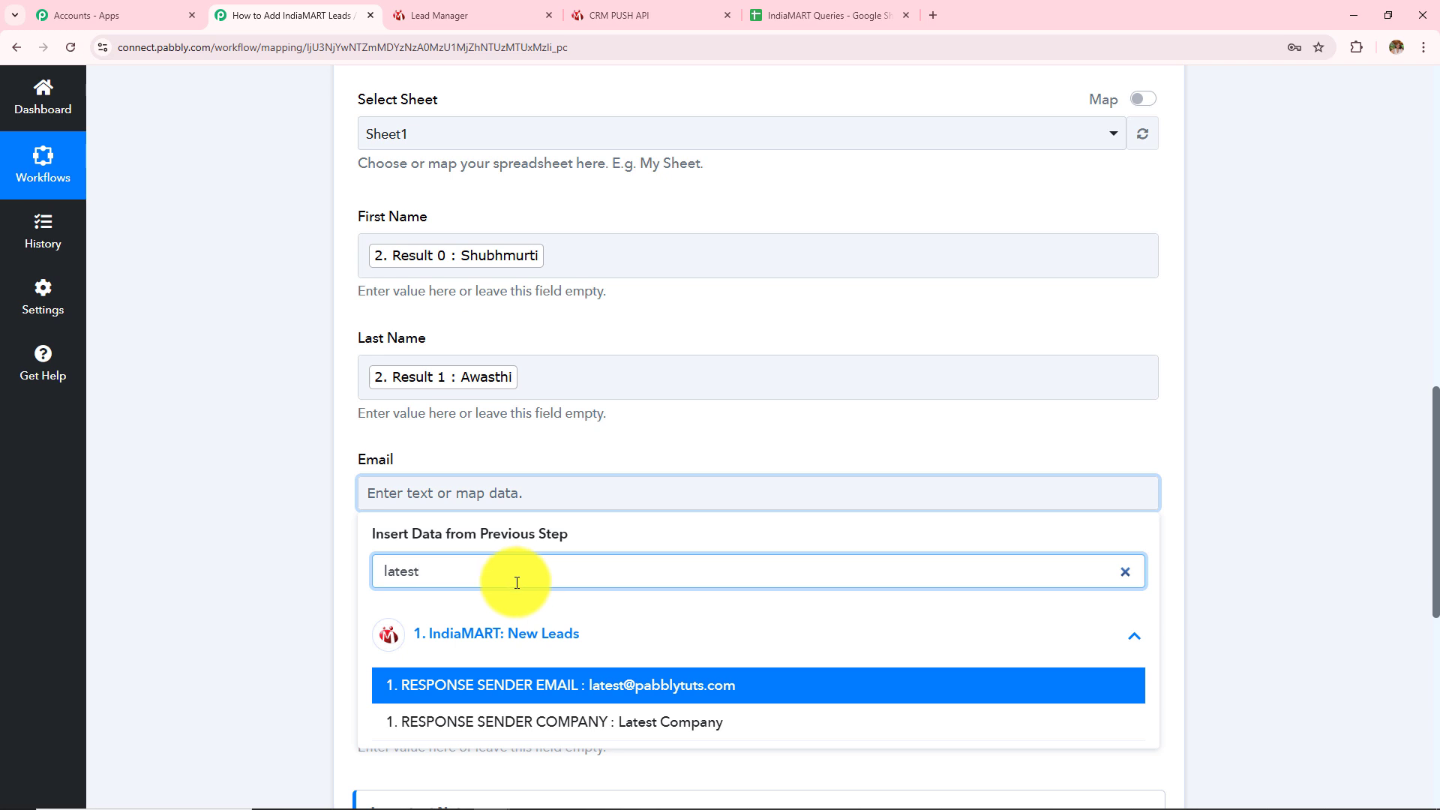
{"action": "left_click", "coordinate": [559, 685]}
{"action": "left_click", "coordinate": [322, 578]}
Map RESPONSE QUERY PRODUCT NAME to Product and RESPONSE QUERY MESSAGE to Enquiry
{"action": "left_click", "coordinate": [487, 616]}
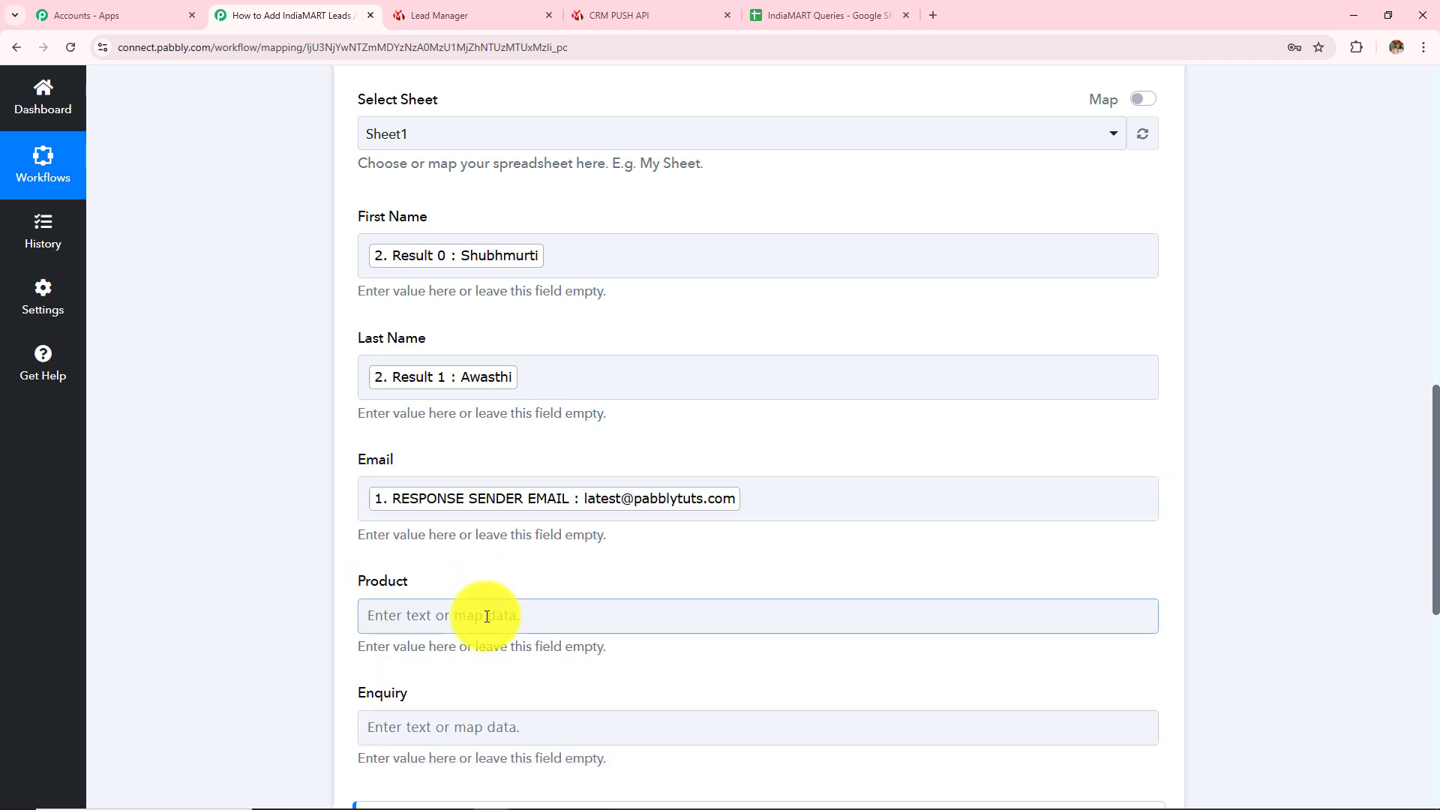
{"action": "type", "text": "product"}
{"action": "scroll", "coordinate": [626, 749], "scroll_direction": "down", "scroll_amount": 2}
{"action": "left_click", "coordinate": [634, 666]}
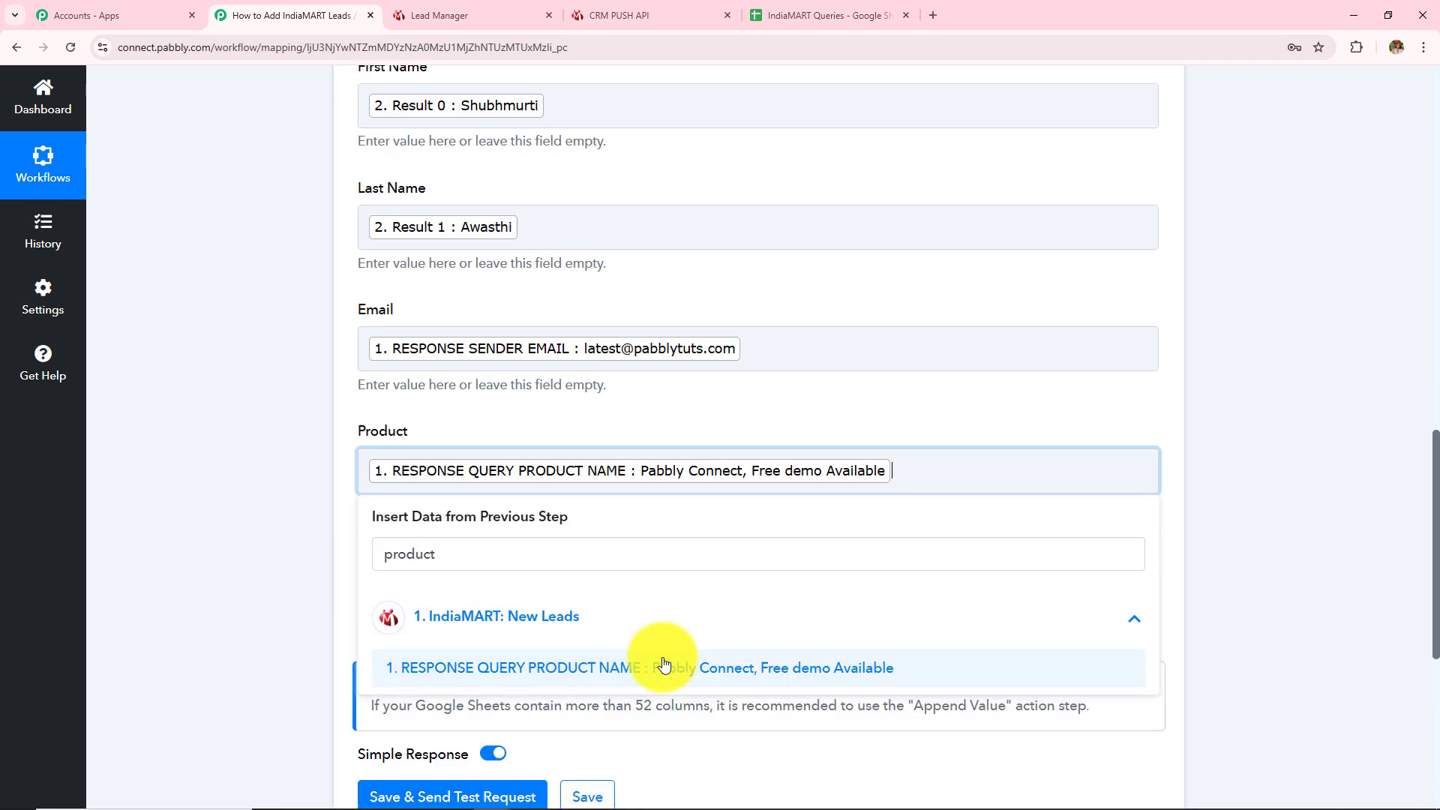
{"action": "left_click", "coordinate": [172, 514]}
{"action": "left_click", "coordinate": [385, 592]}
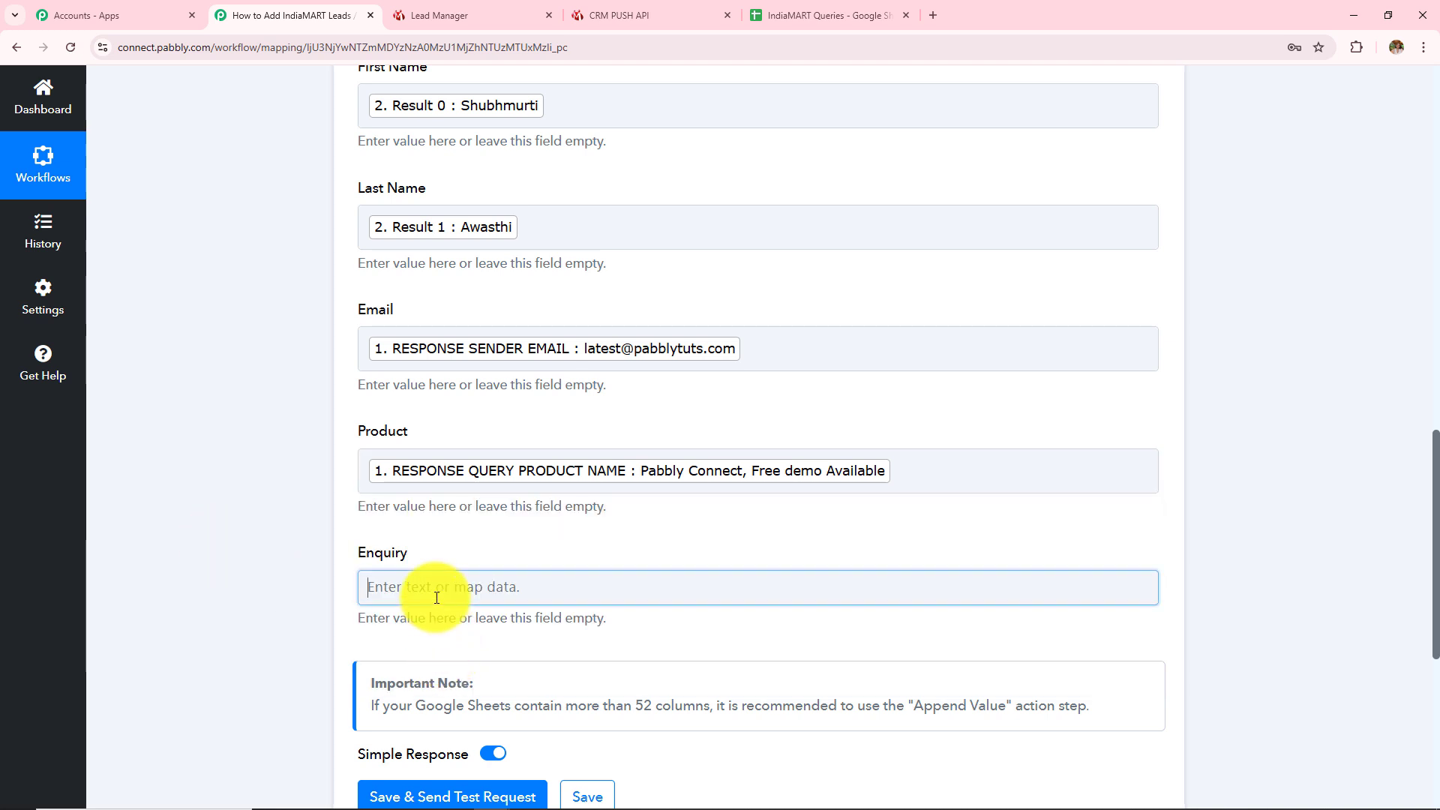
{"action": "left_click", "coordinate": [473, 726]}
{"action": "left_click", "coordinate": [475, 664]}
{"action": "type", "text": "messa"}
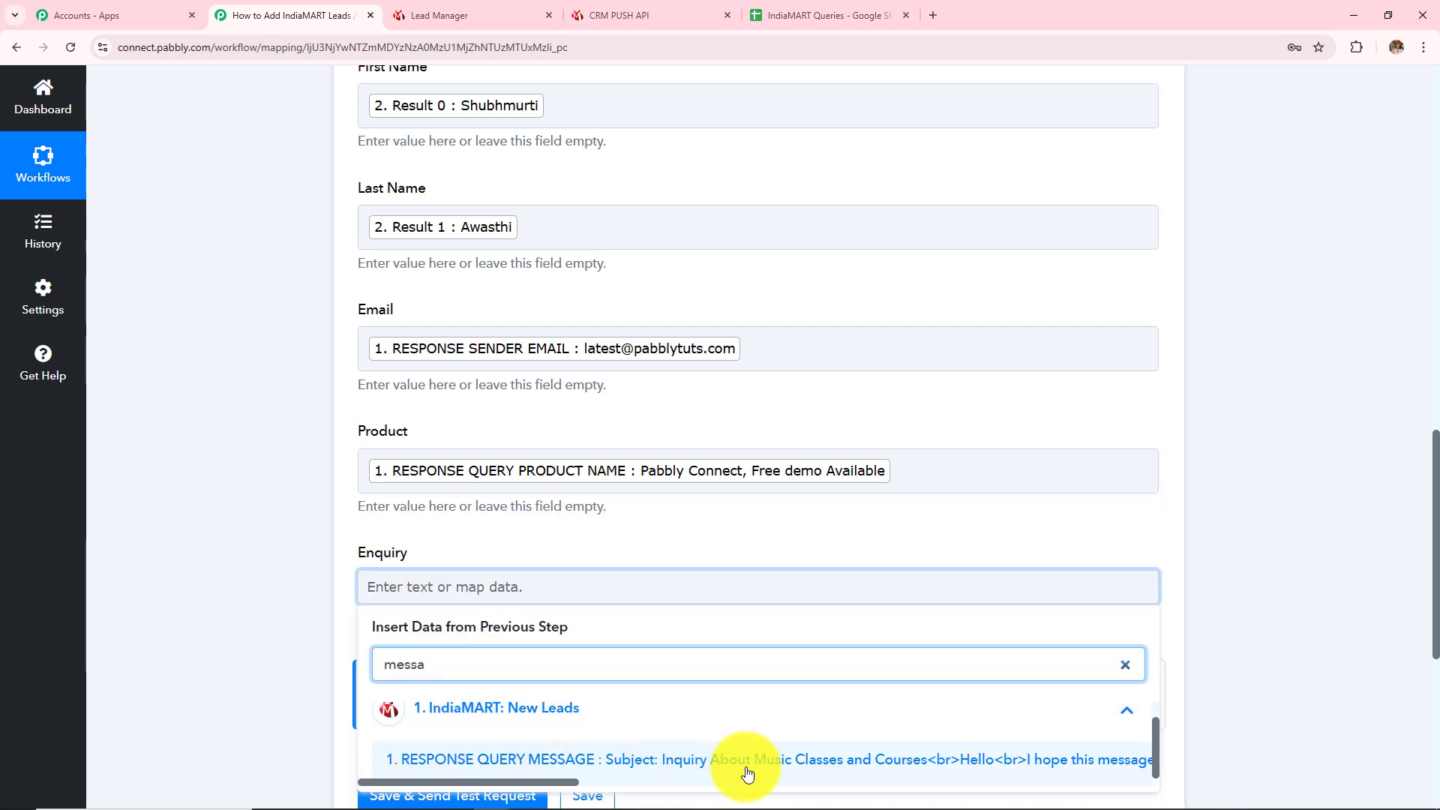
{"action": "left_click", "coordinate": [737, 763]}
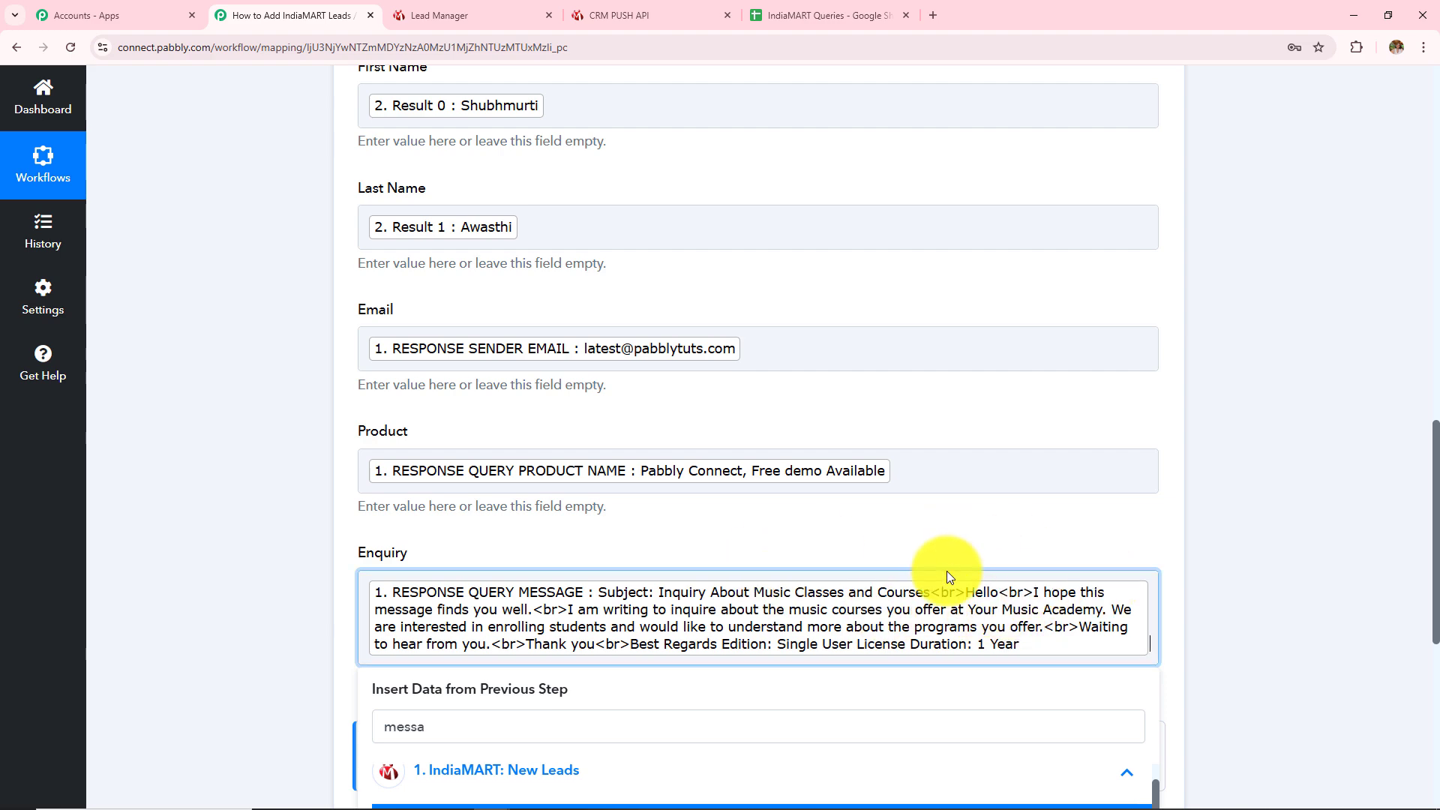
{"action": "left_click", "coordinate": [255, 567]}
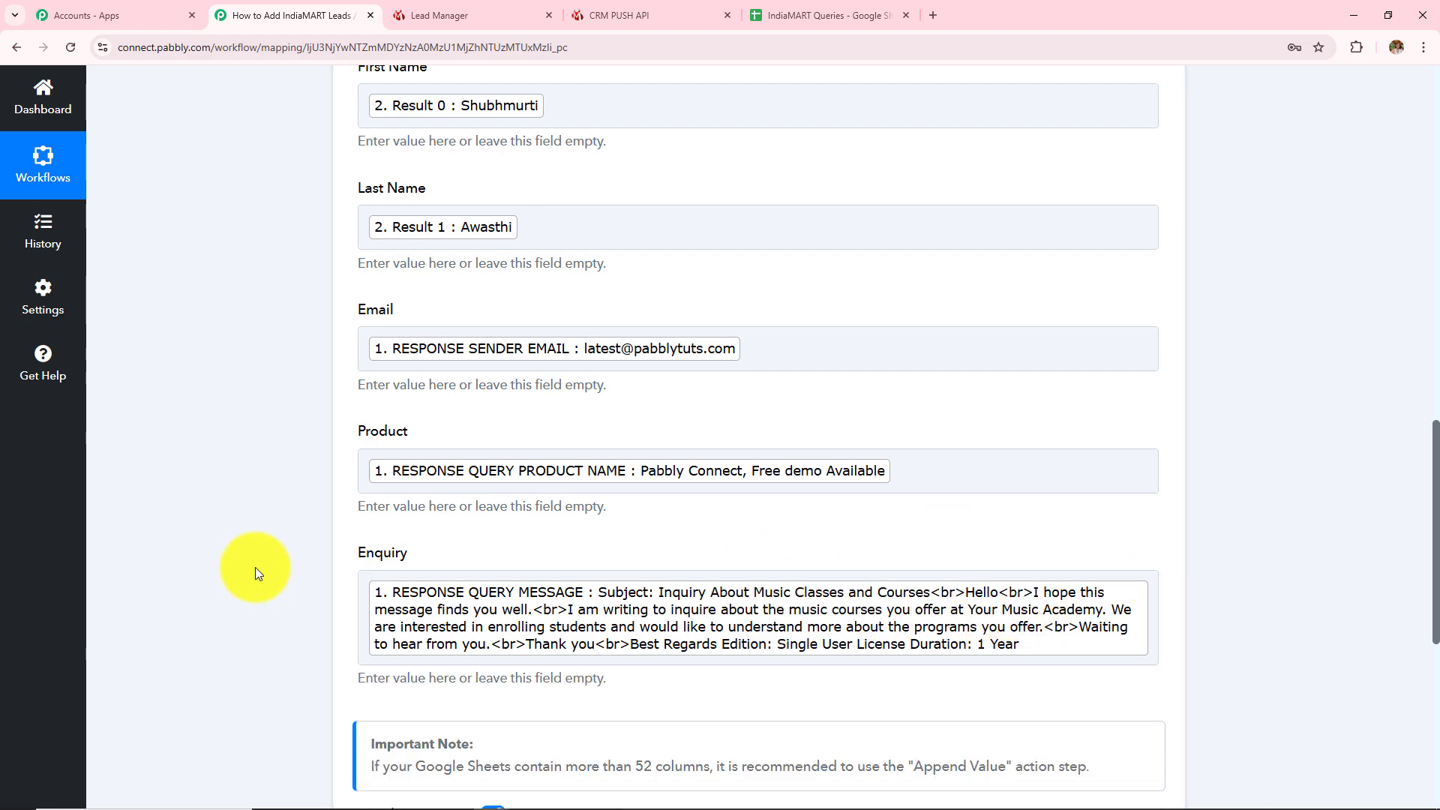
{"action": "scroll", "coordinate": [479, 623], "scroll_direction": "up", "scroll_amount": 15}
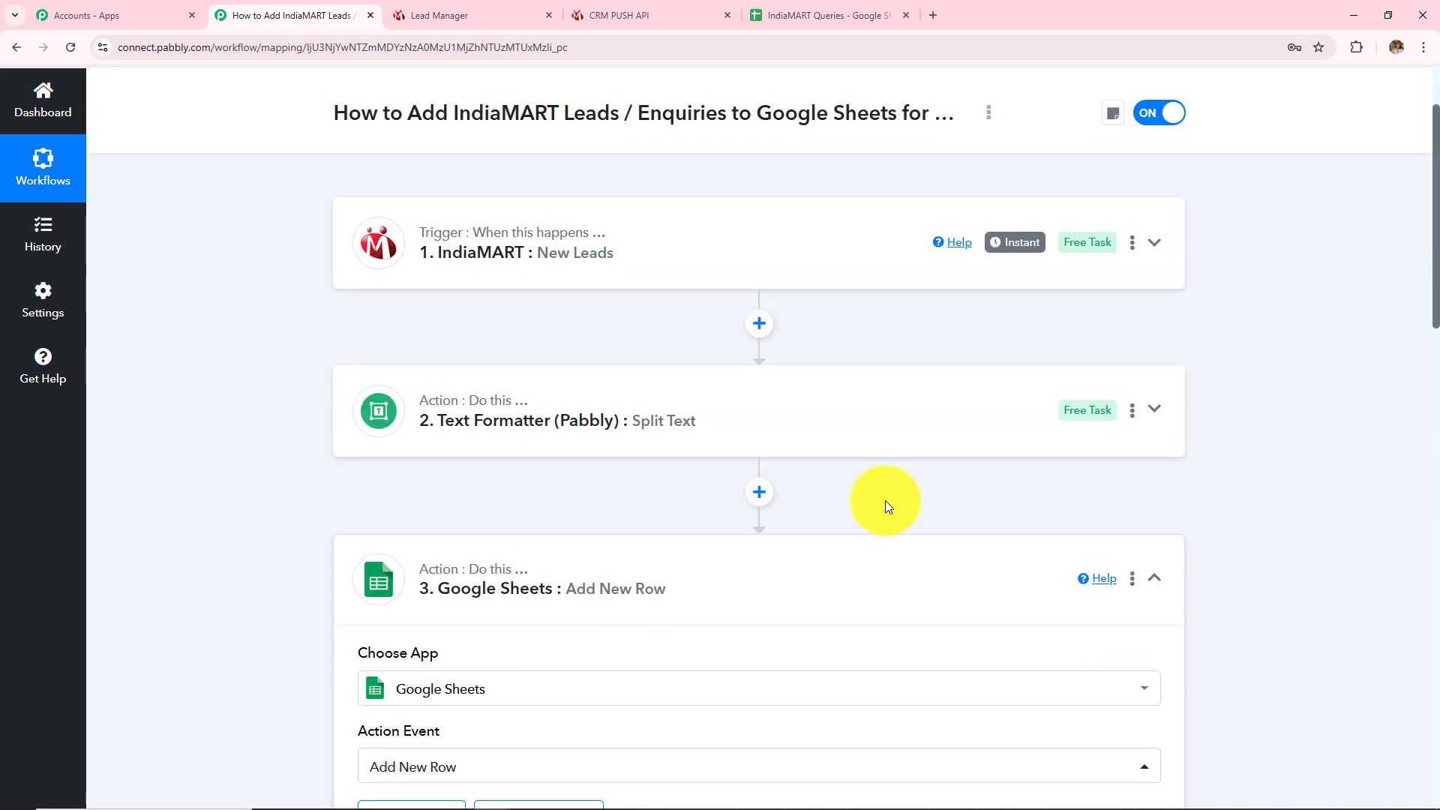
Insert a Text Formatter step after the text split using the Text (Basic Formatting) action
{"action": "left_click", "coordinate": [760, 495]}
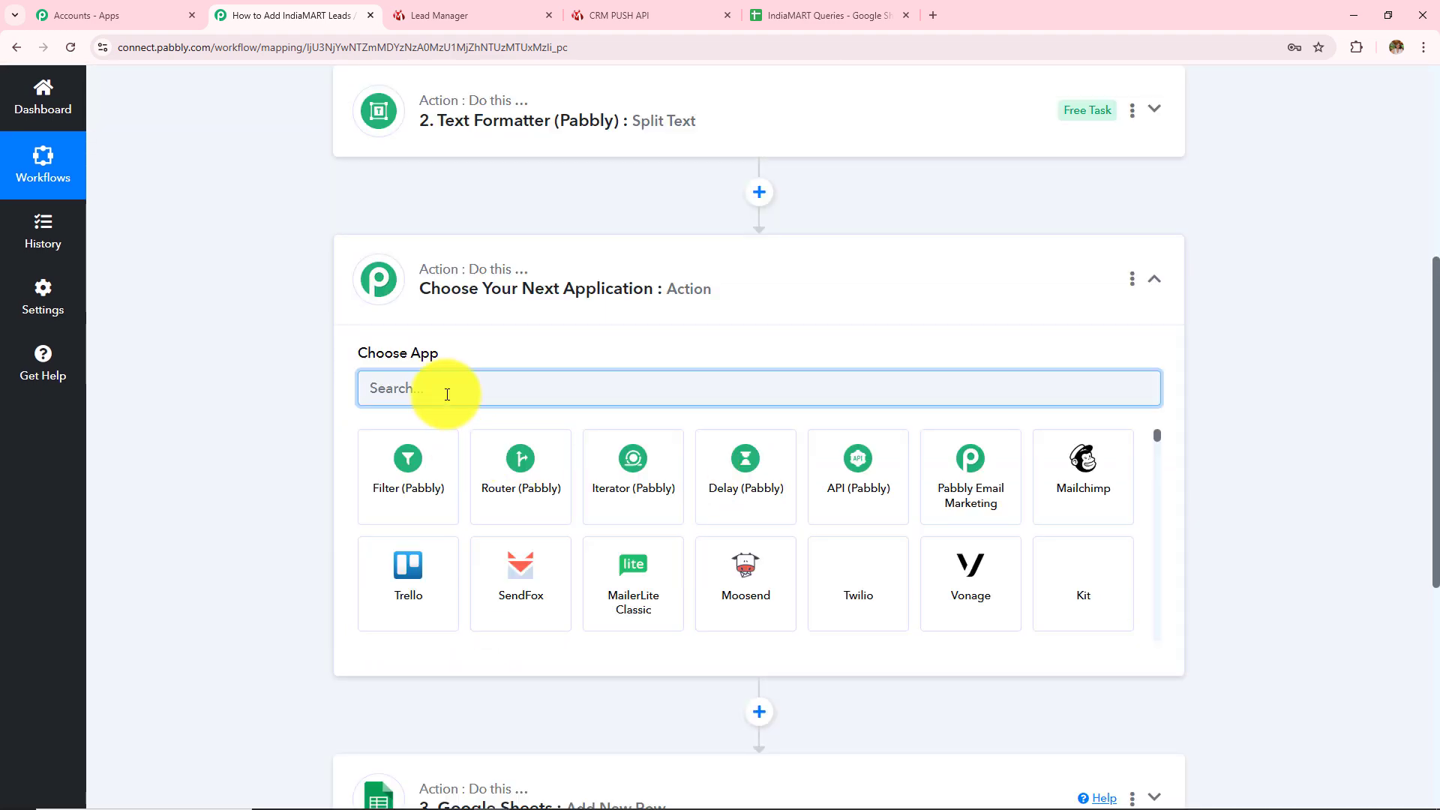
{"action": "type", "text": "Text"}
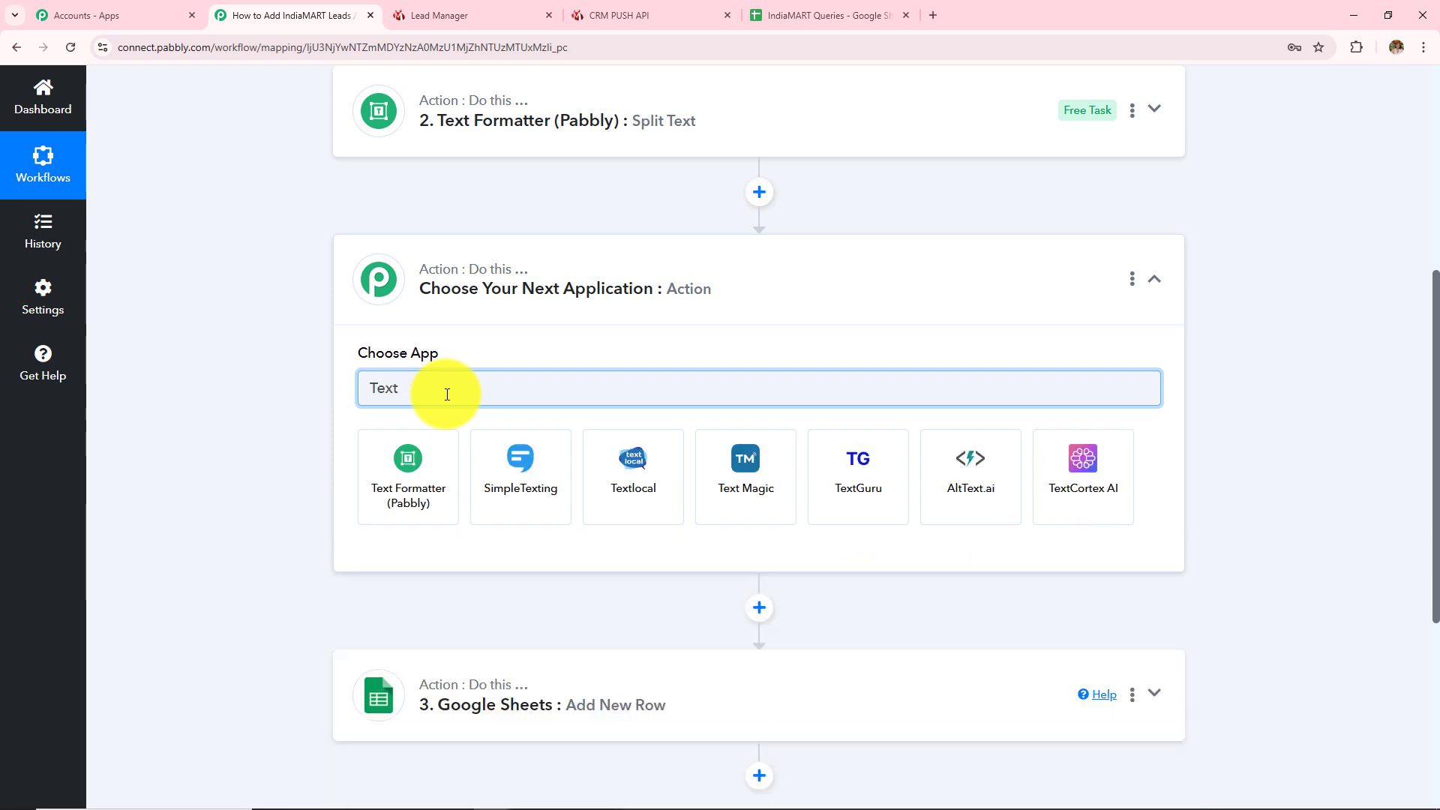
{"action": "left_click", "coordinate": [434, 481]}
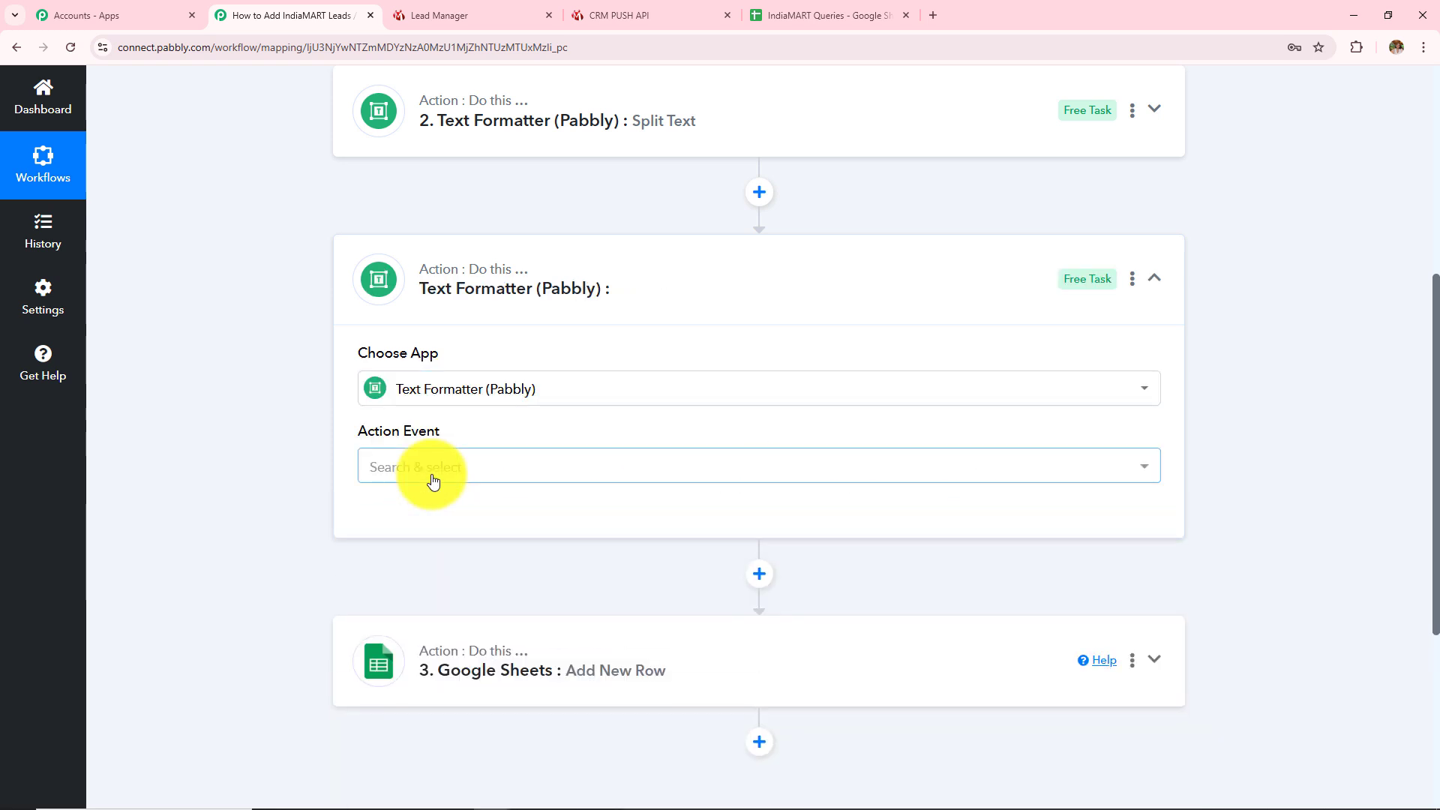
{"action": "left_click", "coordinate": [433, 480]}
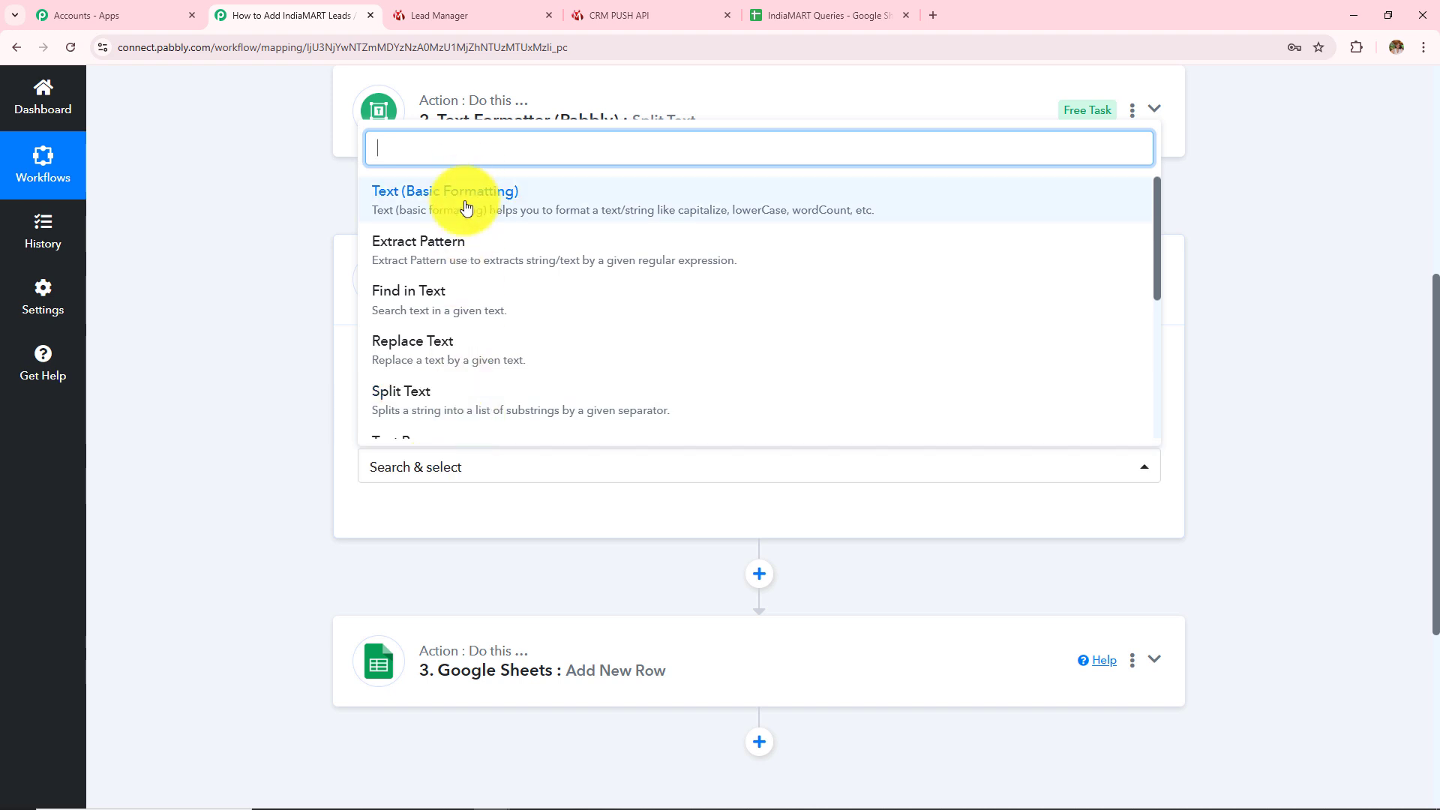
{"action": "left_click", "coordinate": [465, 206]}
{"action": "left_click", "coordinate": [419, 516]}
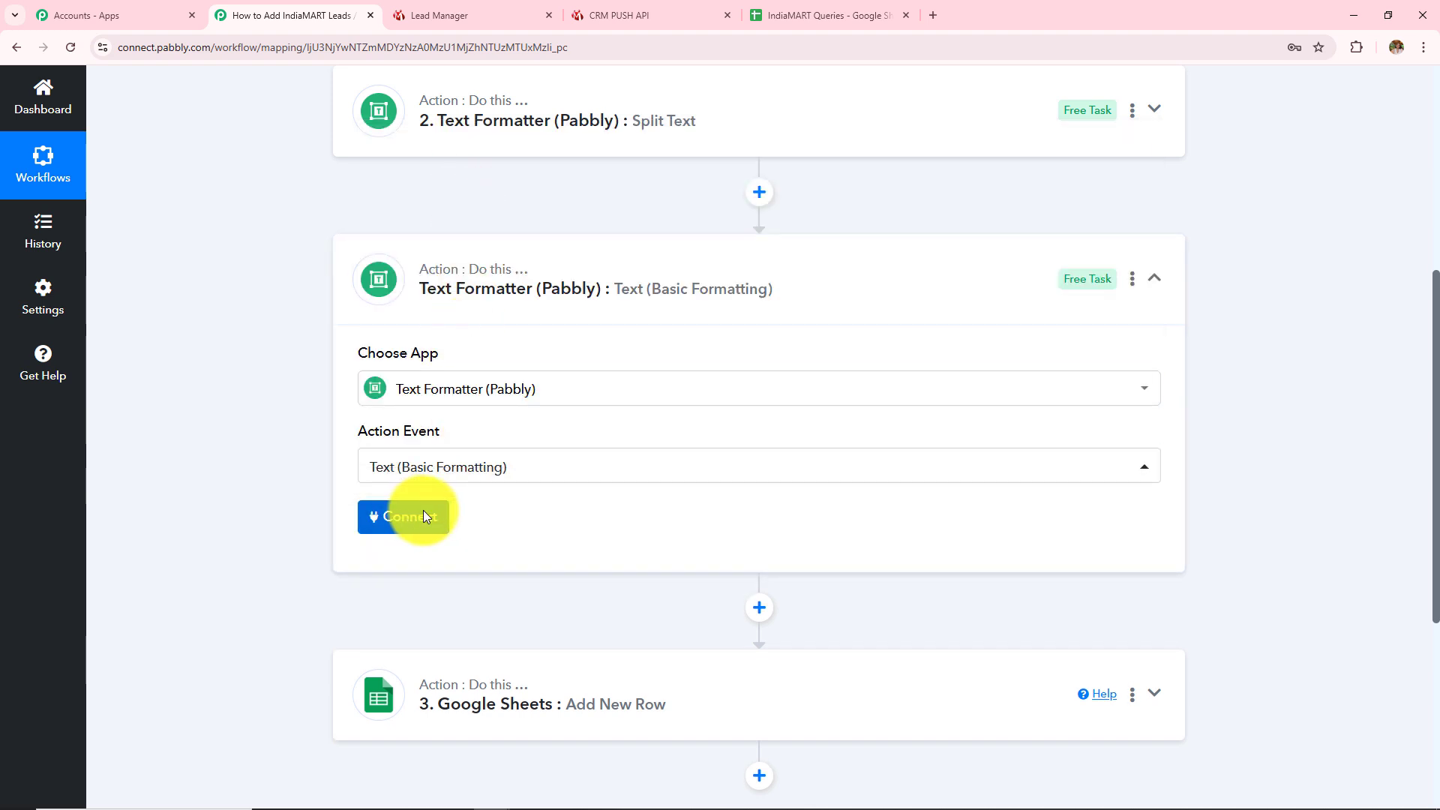
Map the lead's RESPONSE QUERY MESSAGE into String and set the transform to Remove HTML Tags
{"action": "scroll", "coordinate": [643, 476], "scroll_direction": "down", "scroll_amount": 3}
{"action": "left_click", "coordinate": [418, 392]}
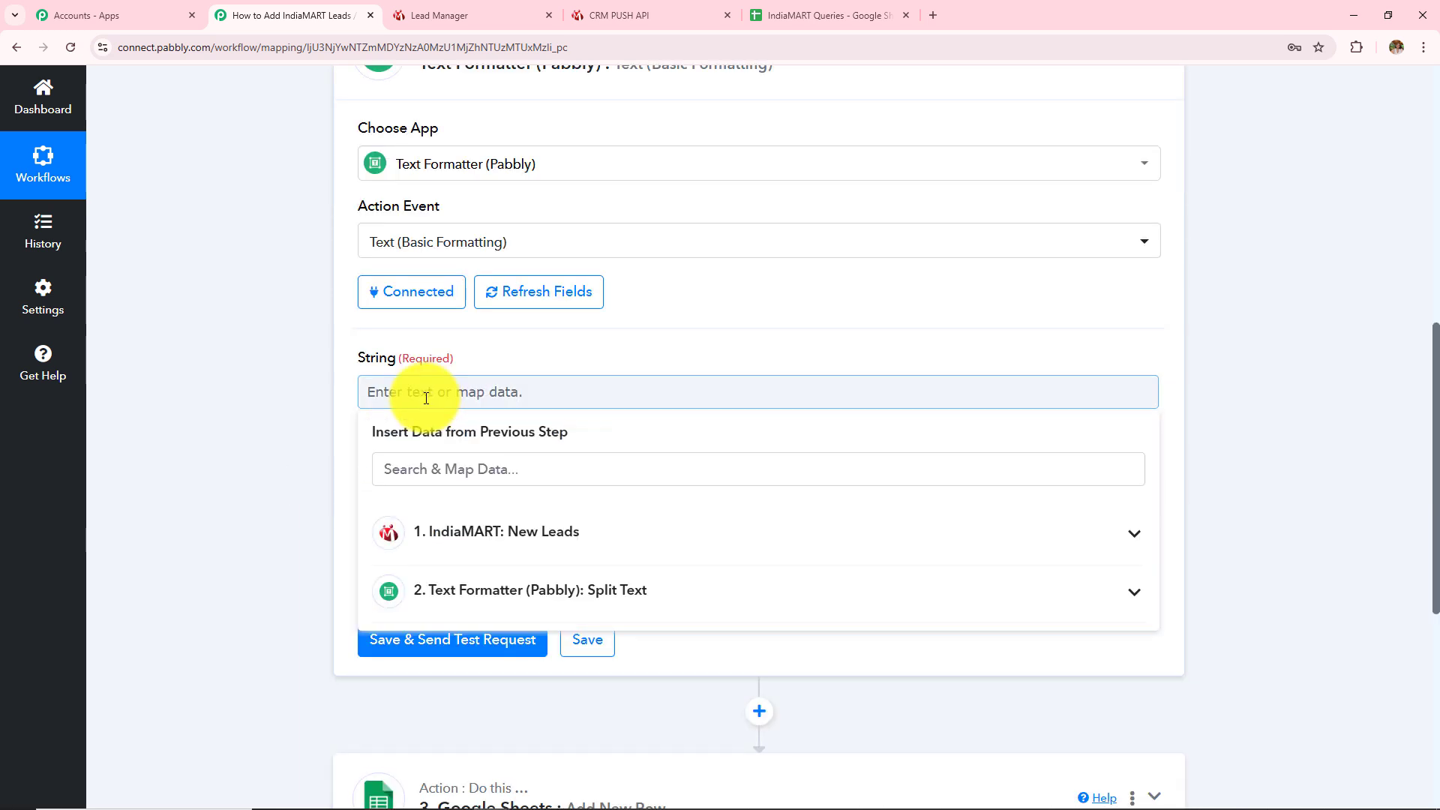
{"action": "left_click", "coordinate": [464, 561]}
{"action": "left_click", "coordinate": [468, 478]}
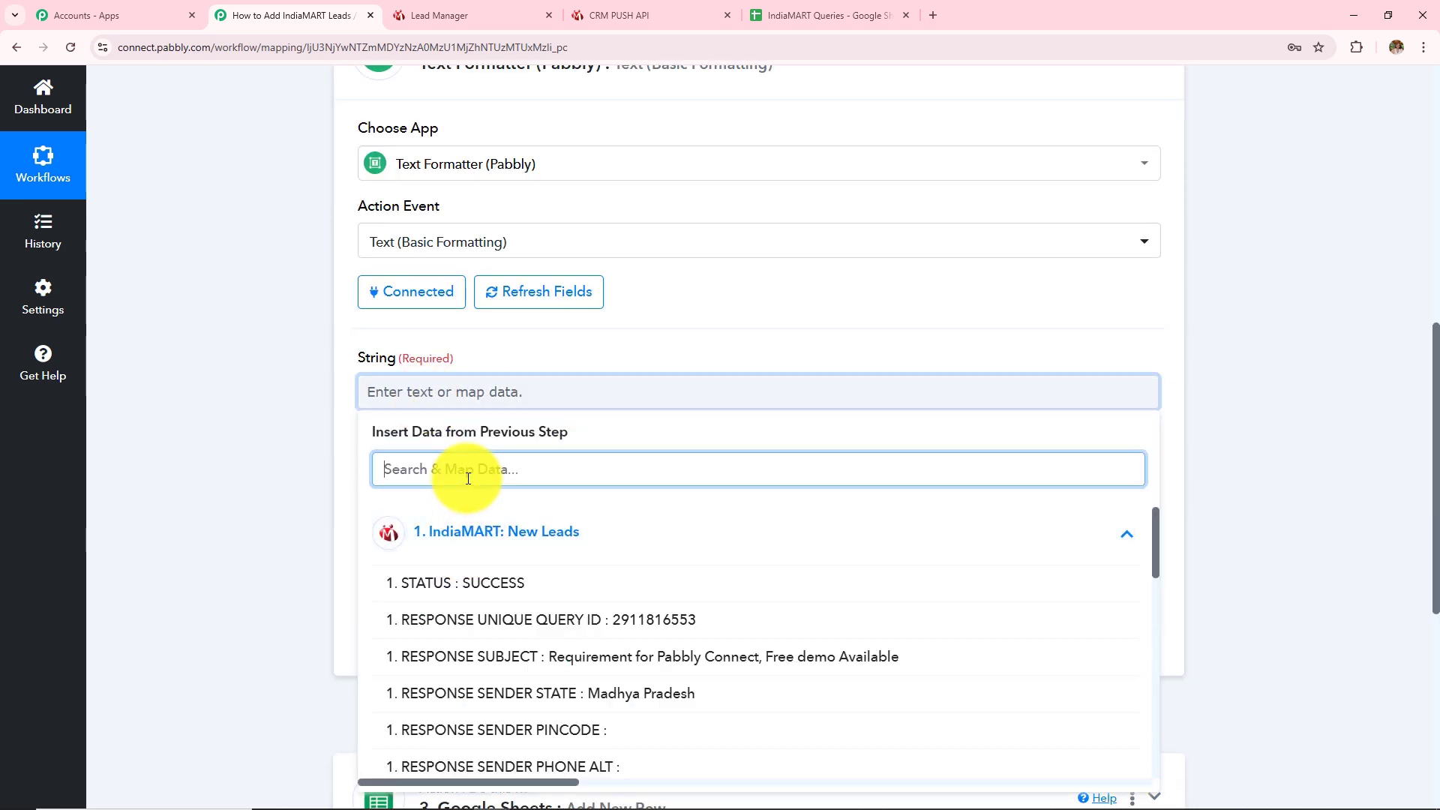
{"action": "type", "text": "mess"}
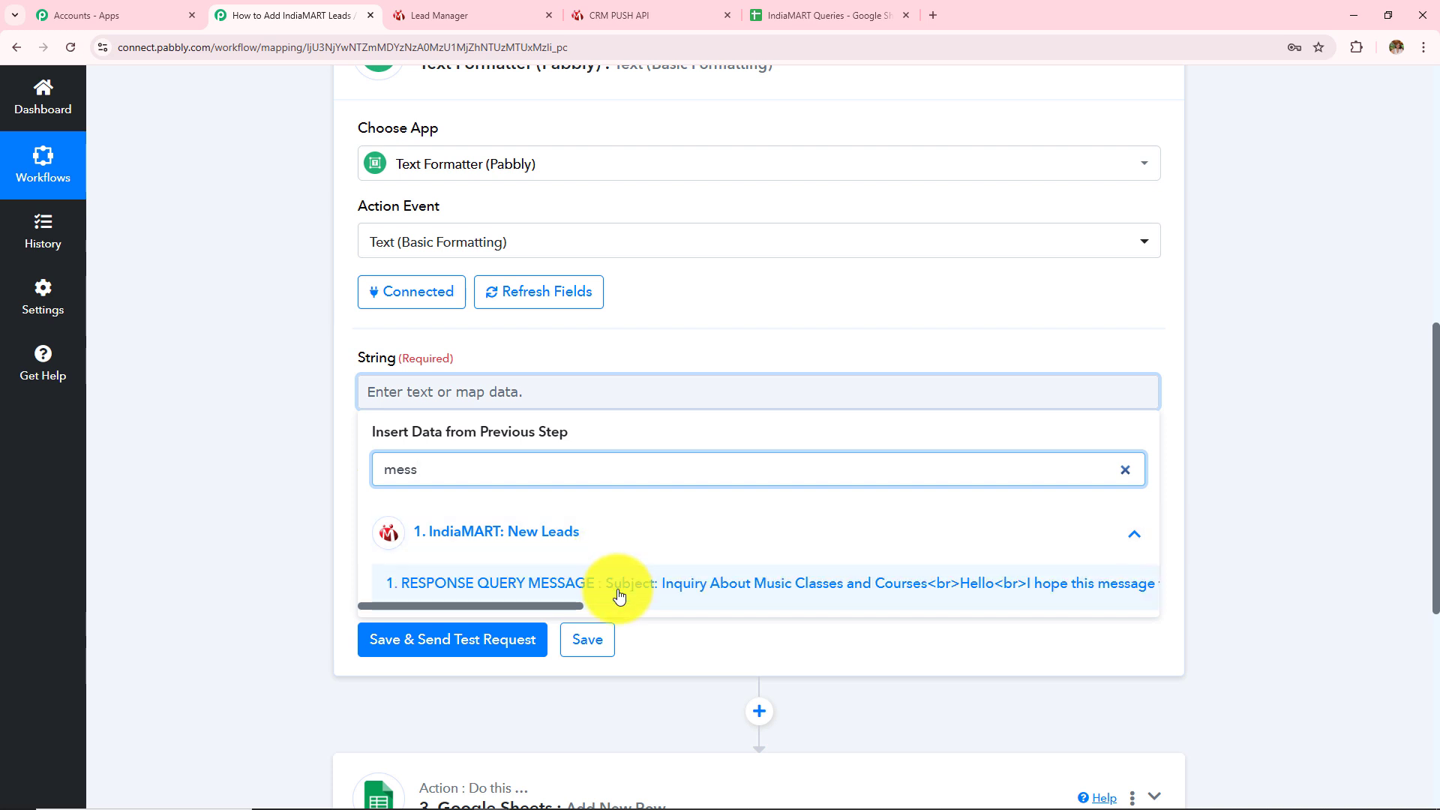
{"action": "left_click", "coordinate": [620, 596]}
{"action": "left_click", "coordinate": [224, 447]}
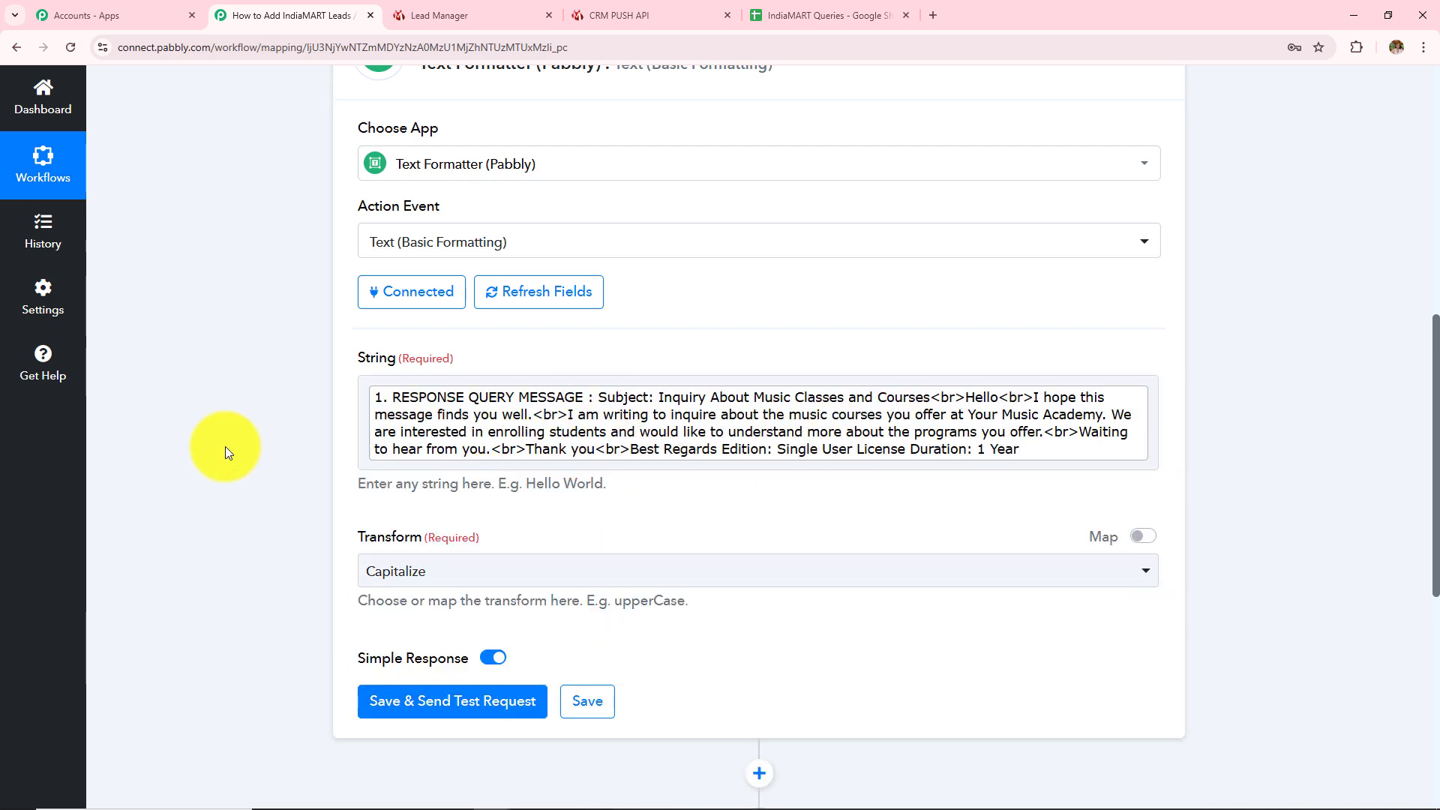
{"action": "left_click", "coordinate": [454, 571]}
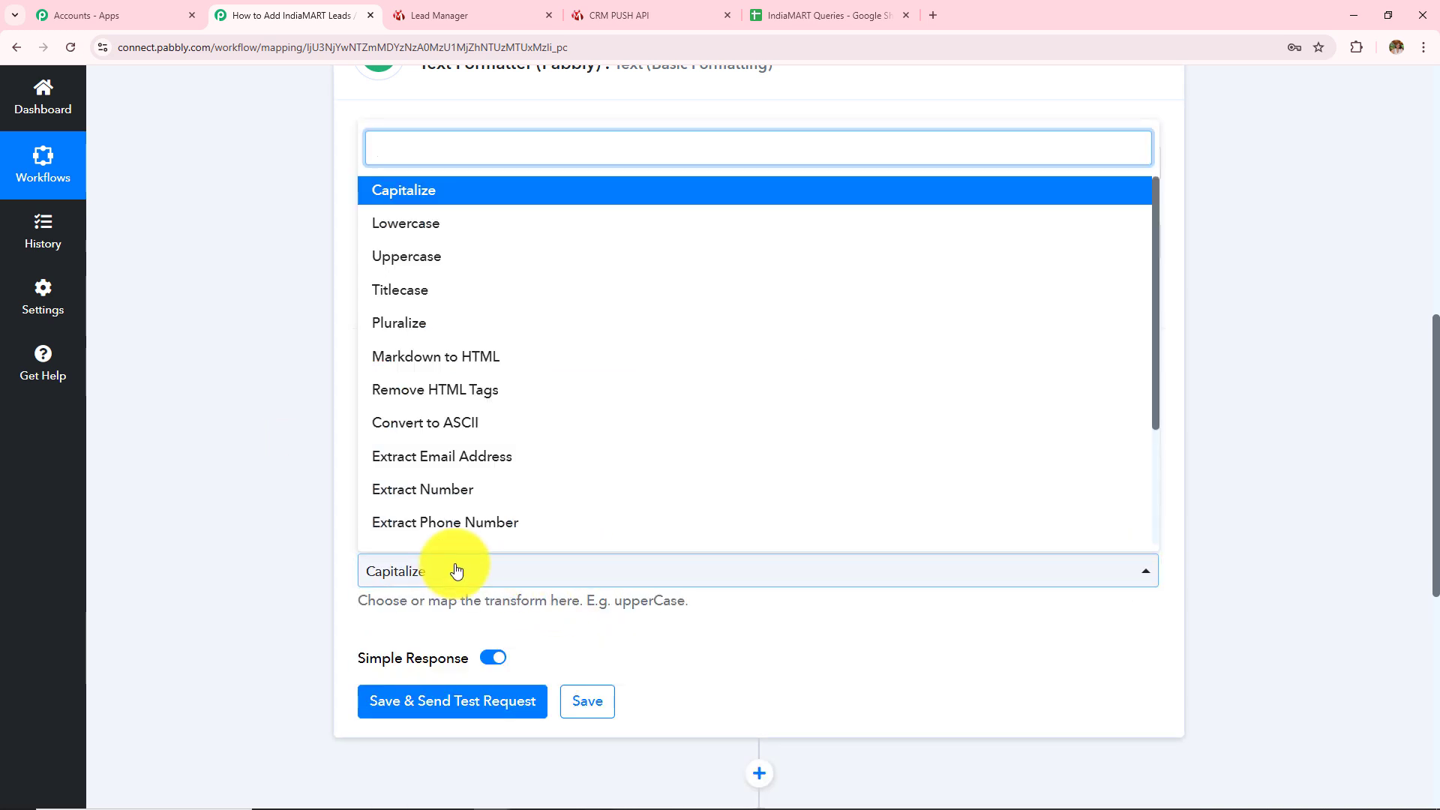
{"action": "left_click", "coordinate": [390, 390]}
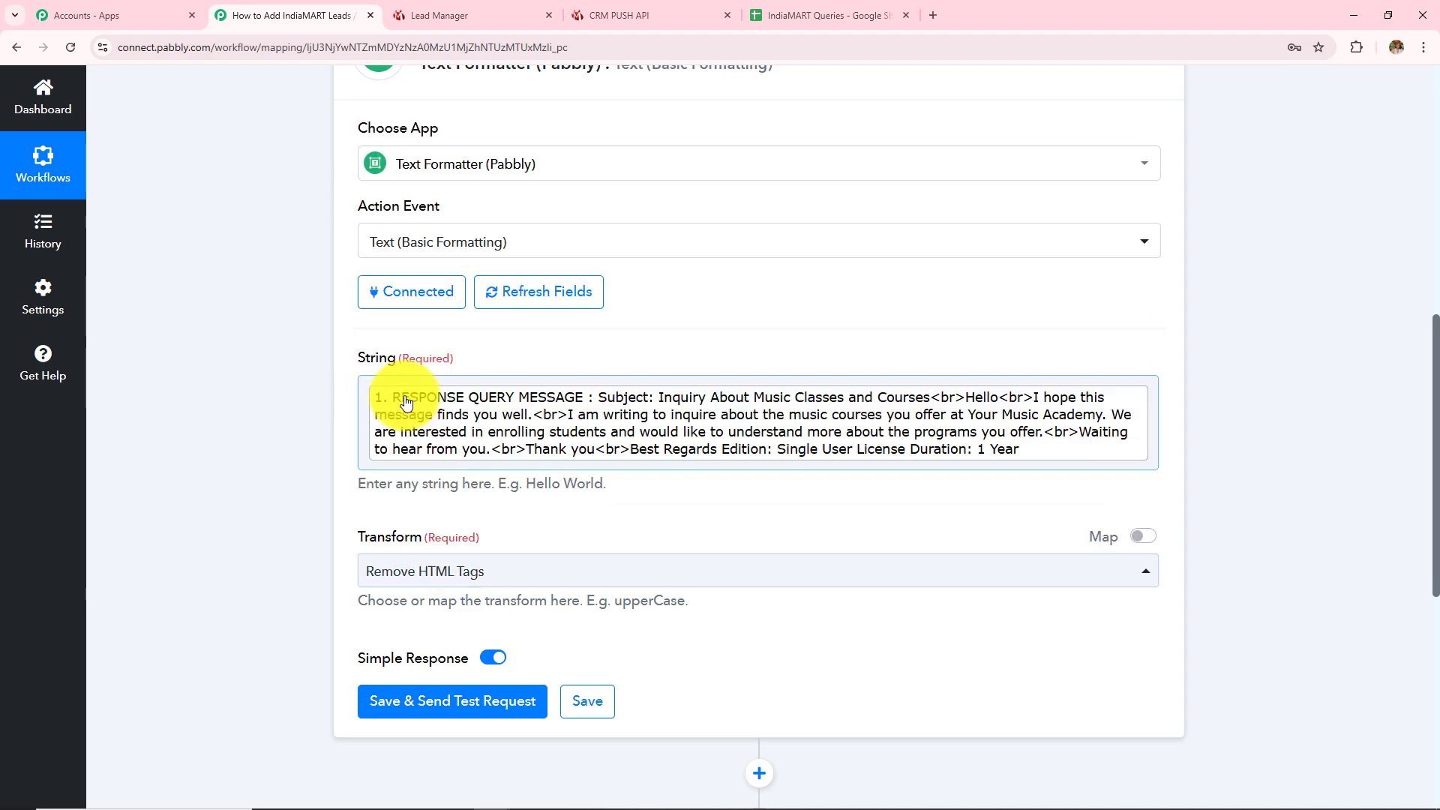
Save and test the formatter, confirming the message returns without <br> tags
{"action": "scroll", "coordinate": [613, 624], "scroll_direction": "down", "scroll_amount": 2}
{"action": "left_click", "coordinate": [435, 549]}
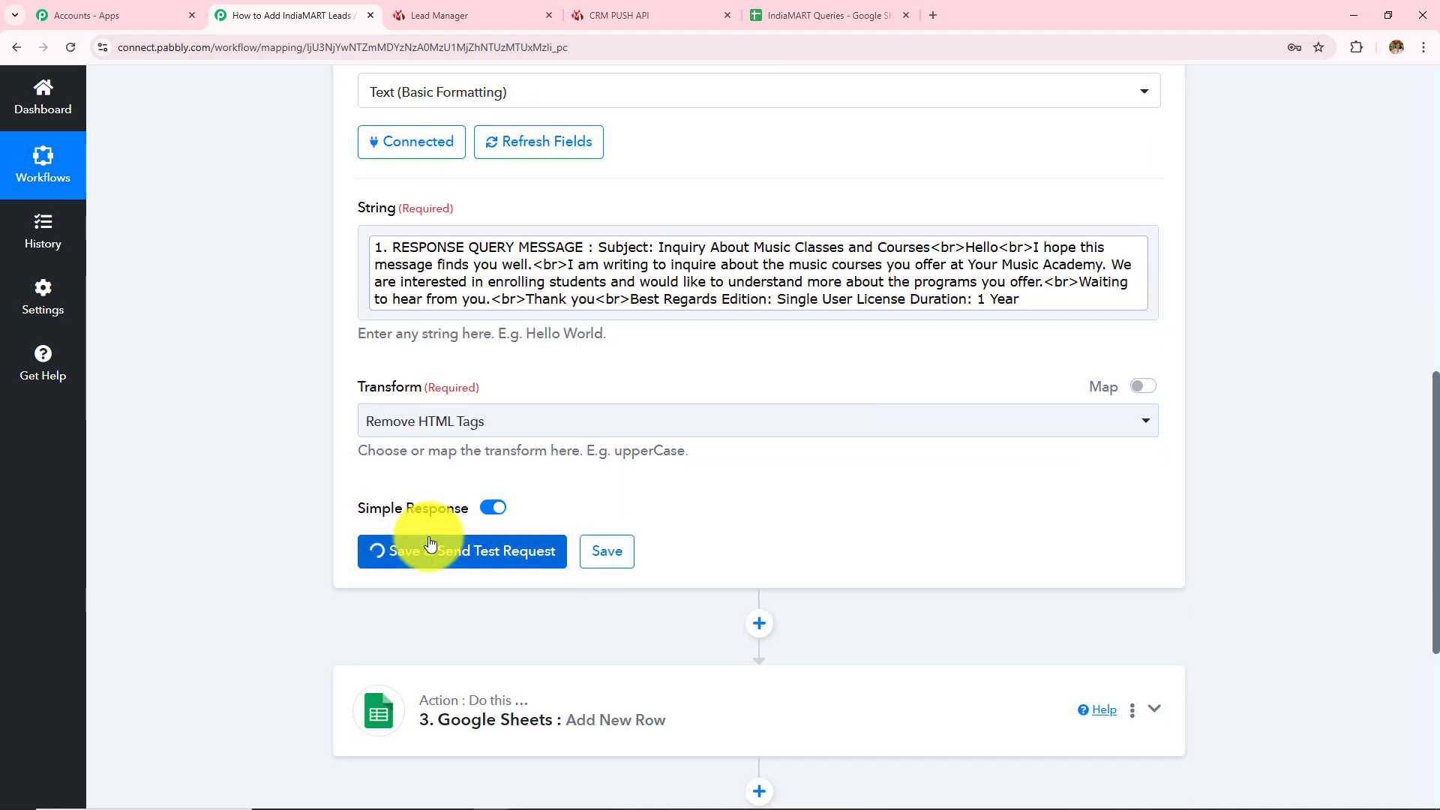
{"action": "scroll", "coordinate": [861, 532], "scroll_direction": "down", "scroll_amount": 2}
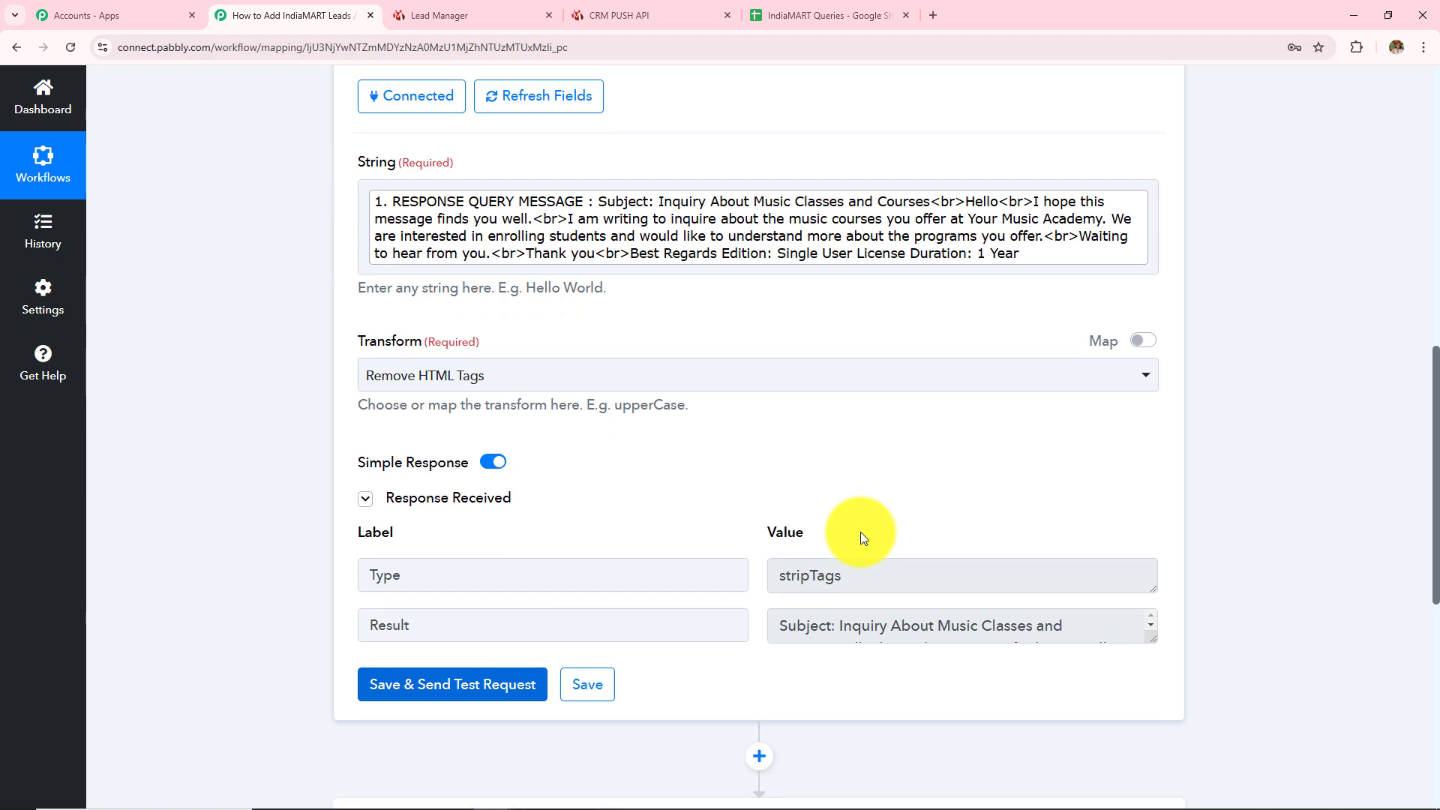
{"action": "left_click_drag", "start_coordinate": [1153, 534], "coordinate": [1153, 752]}
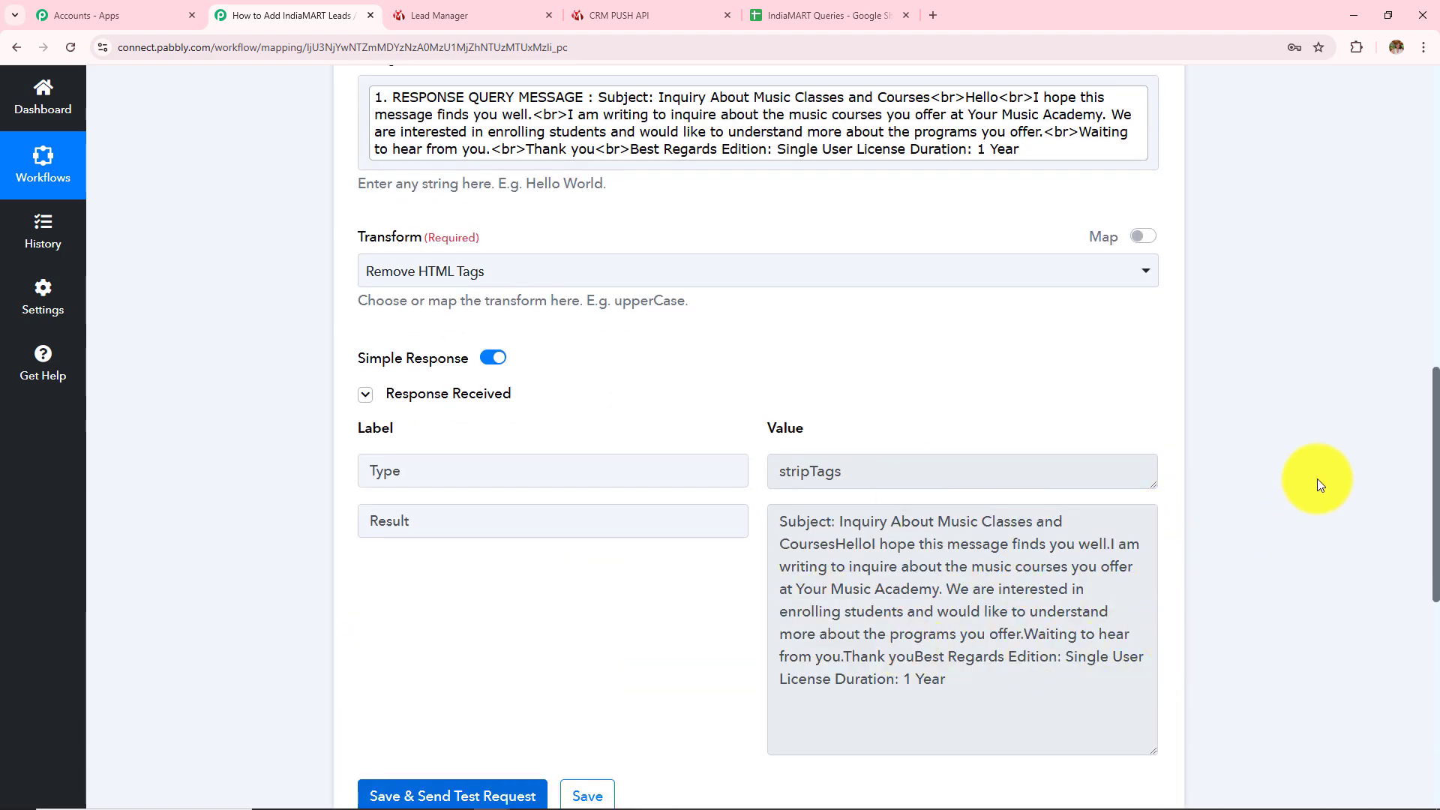
{"action": "scroll", "coordinate": [1314, 483], "scroll_direction": "down", "scroll_amount": 15}
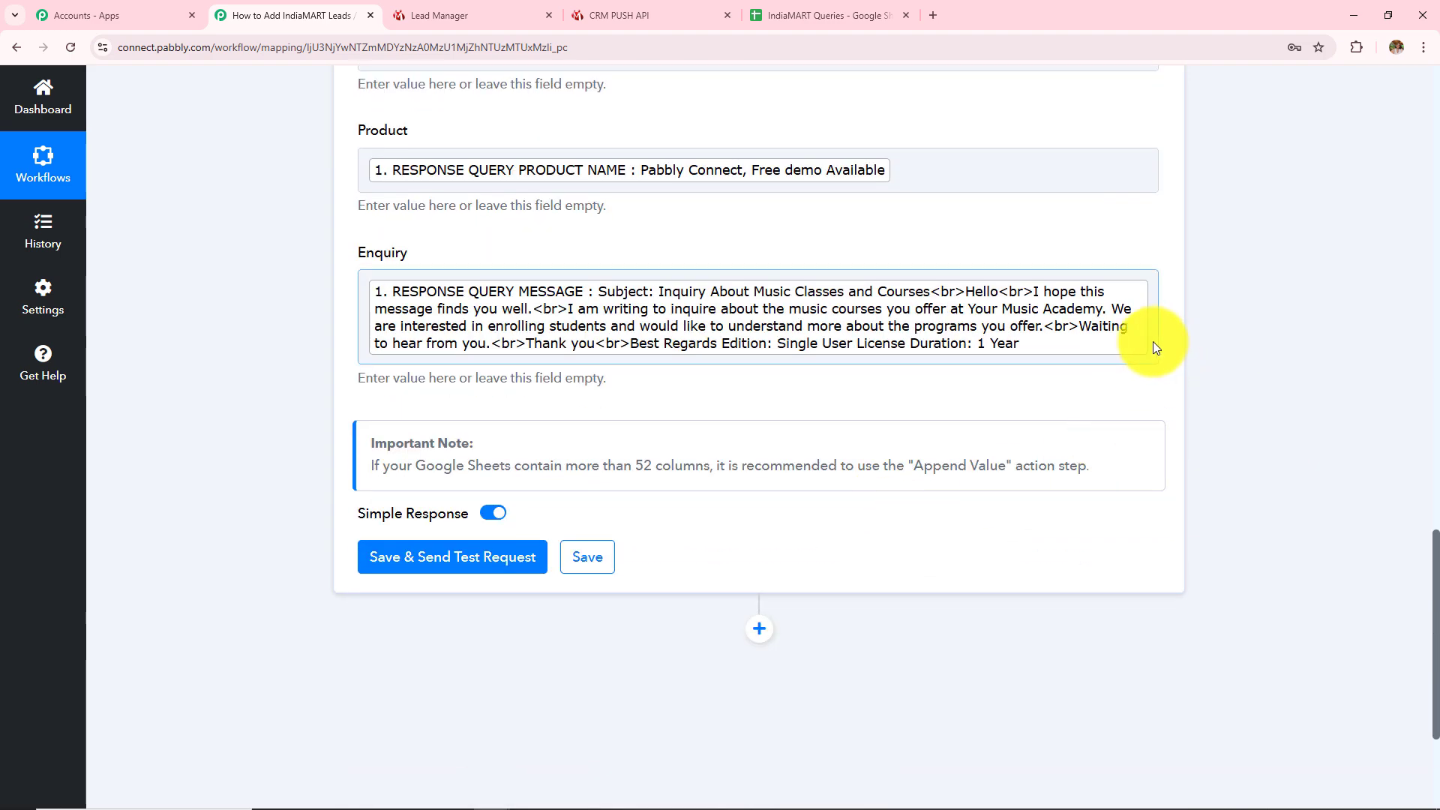
Replace the Enquiry field's RESPONSE QUERY MESSAGE token with the 3. Text Formatter Result
{"action": "left_click", "coordinate": [1152, 345]}
{"action": "key", "text": "BackSpace"}
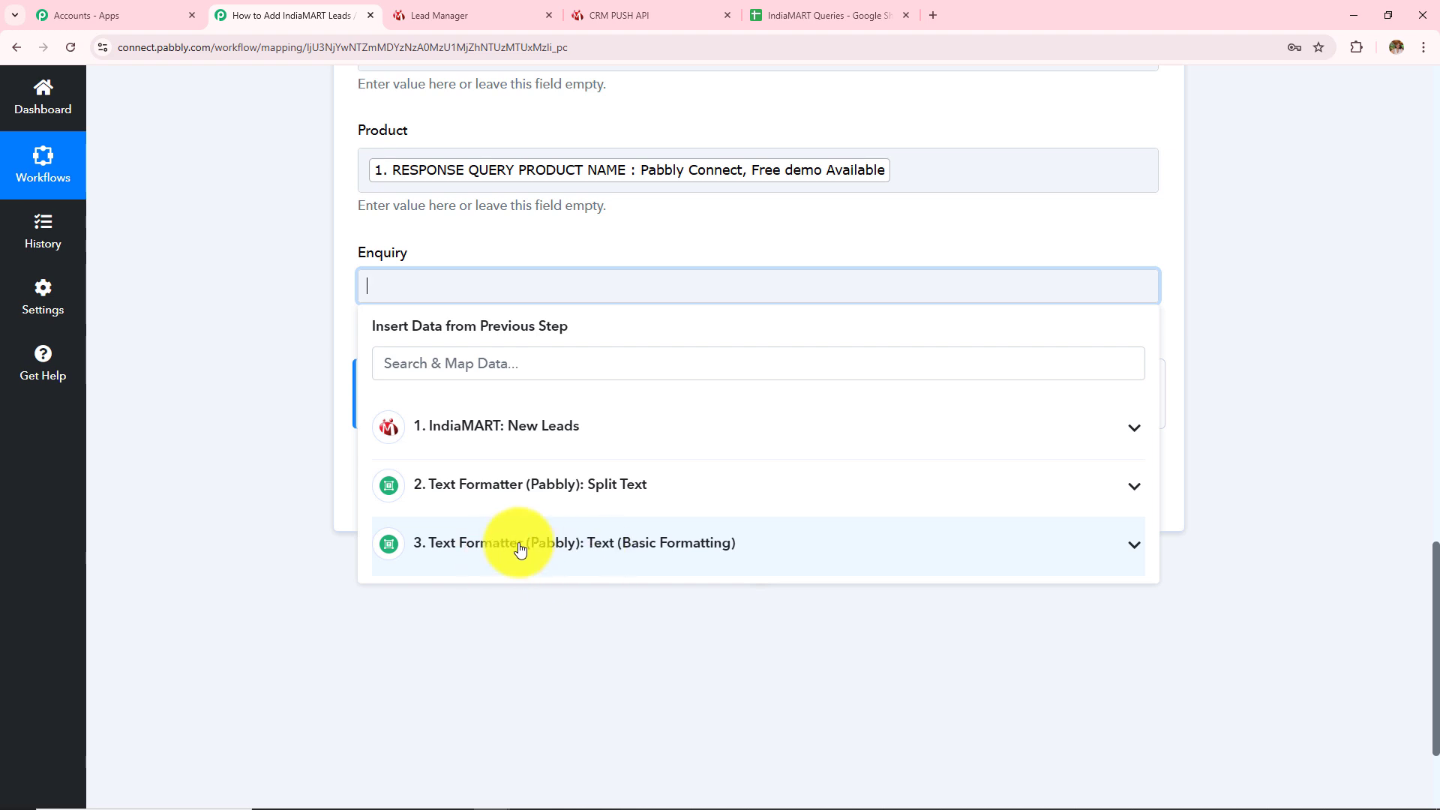
{"action": "left_click", "coordinate": [570, 546]}
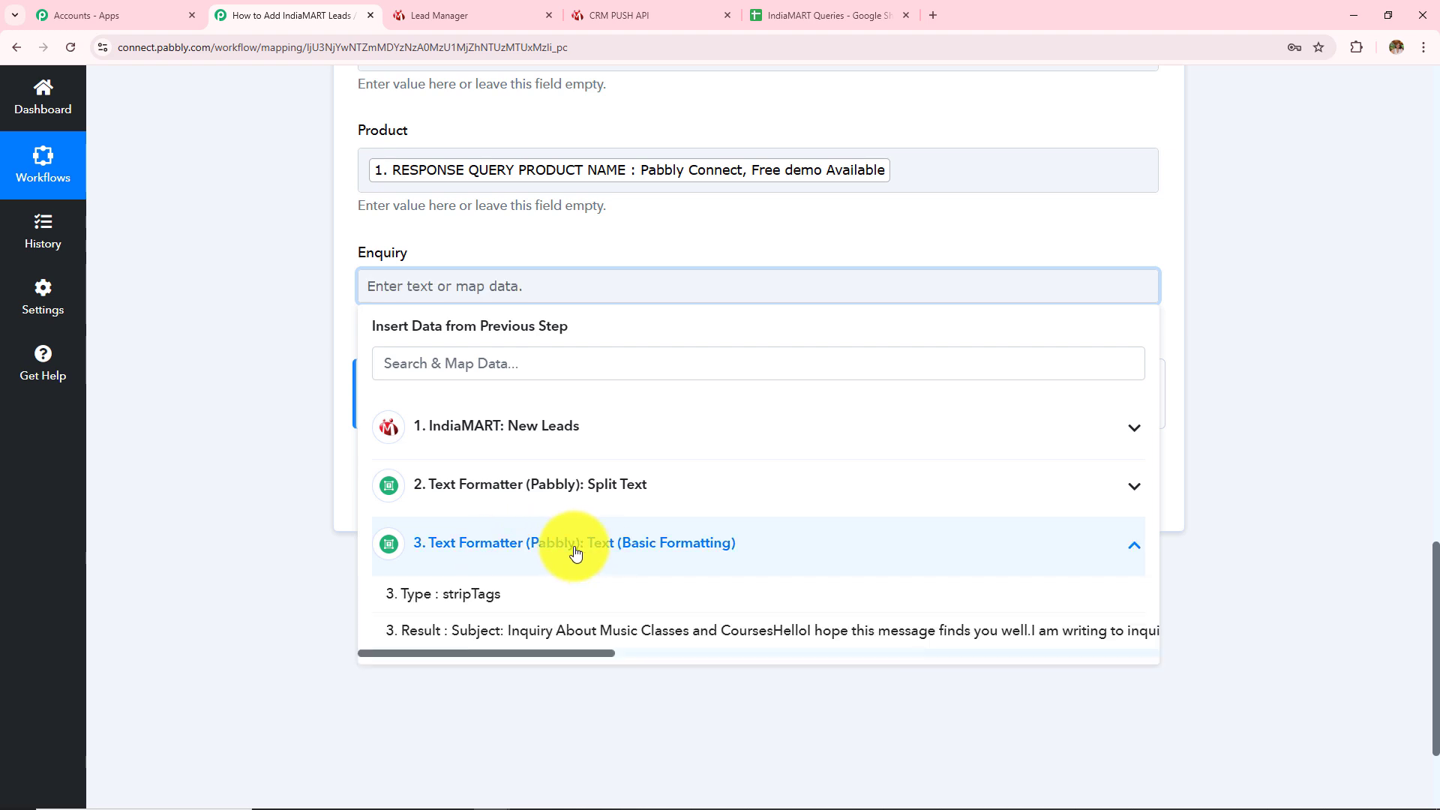
{"action": "left_click", "coordinate": [636, 632]}
{"action": "left_click", "coordinate": [249, 361]}
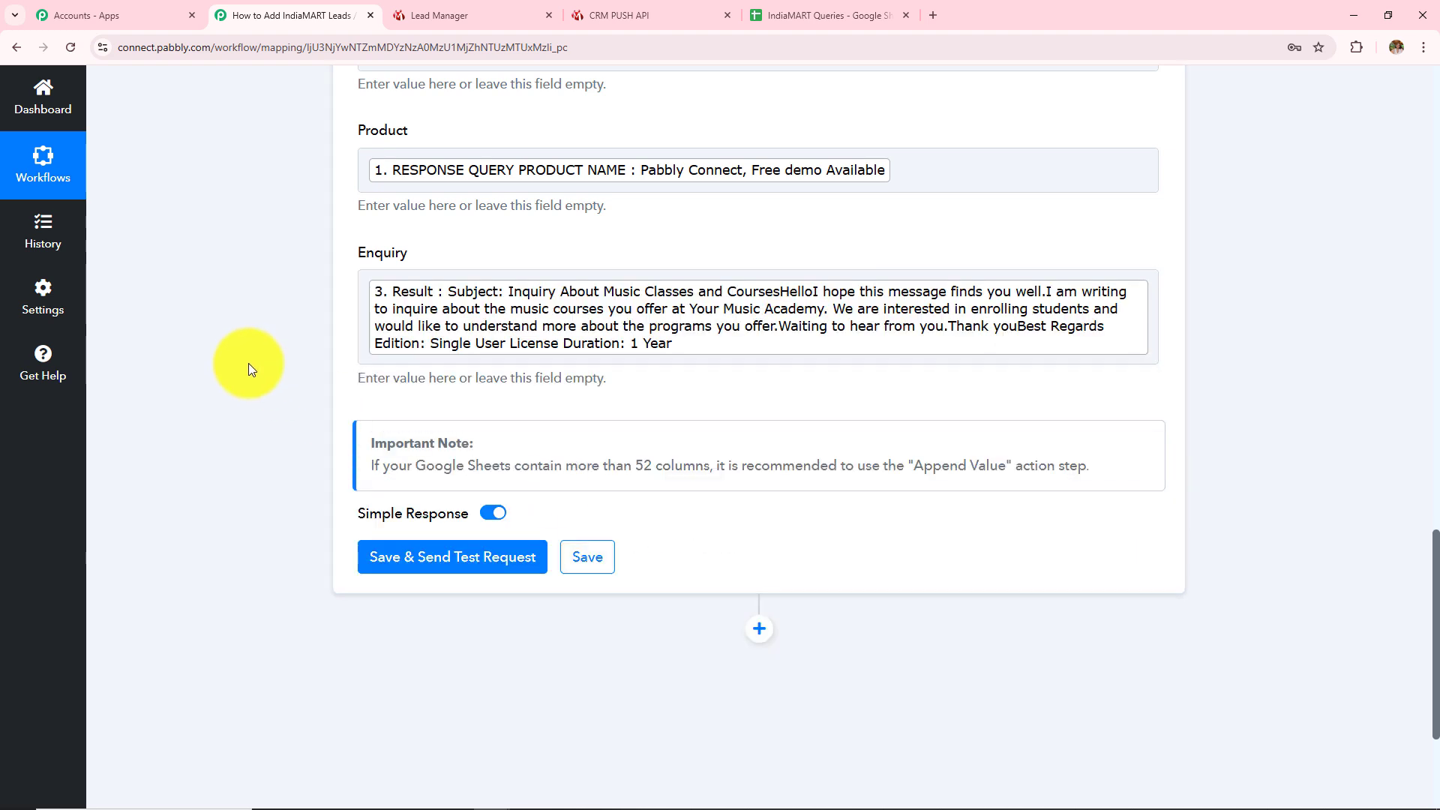
{"action": "scroll", "coordinate": [551, 492], "scroll_direction": "up", "scroll_amount": 5}
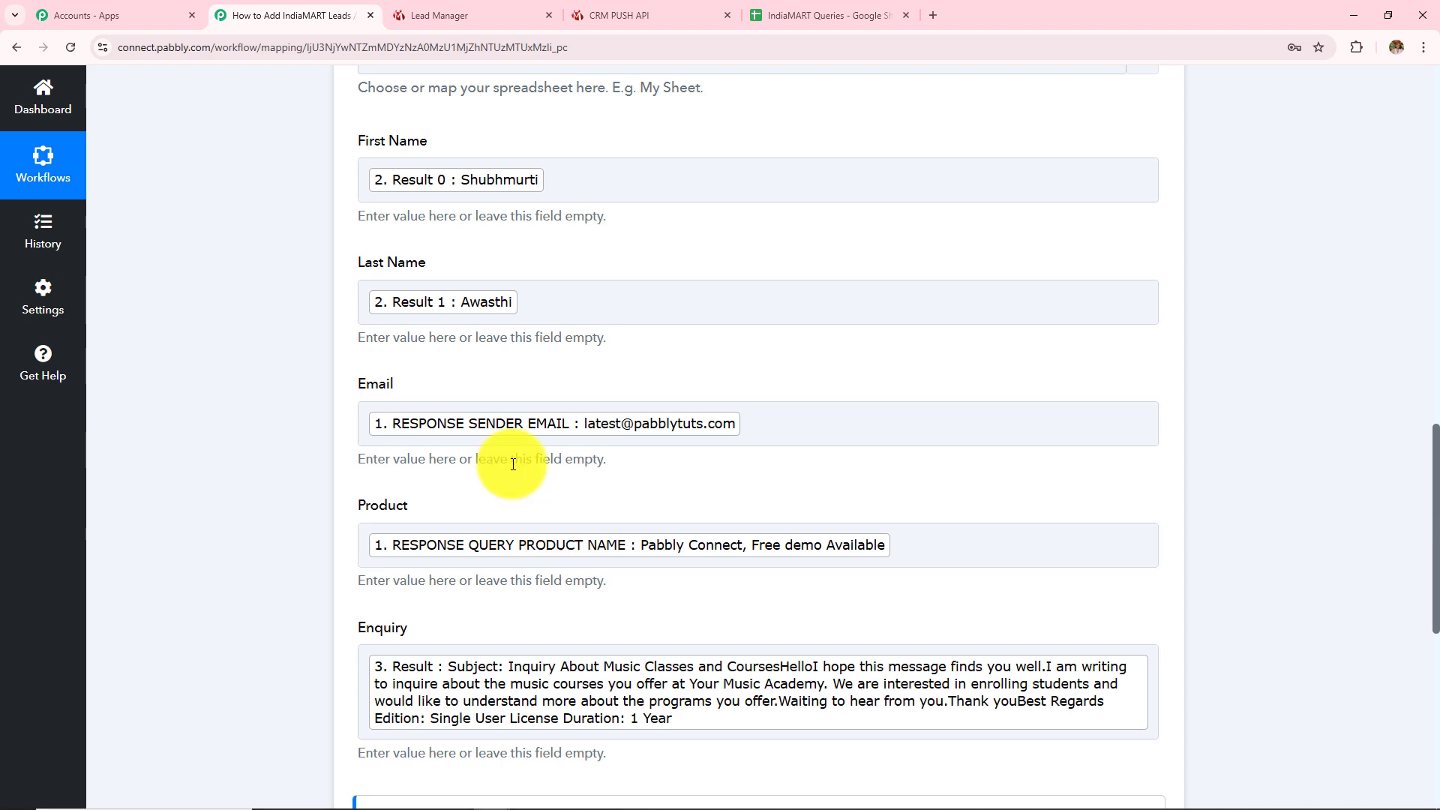
{"action": "scroll", "coordinate": [513, 464], "scroll_direction": "down", "scroll_amount": 7}
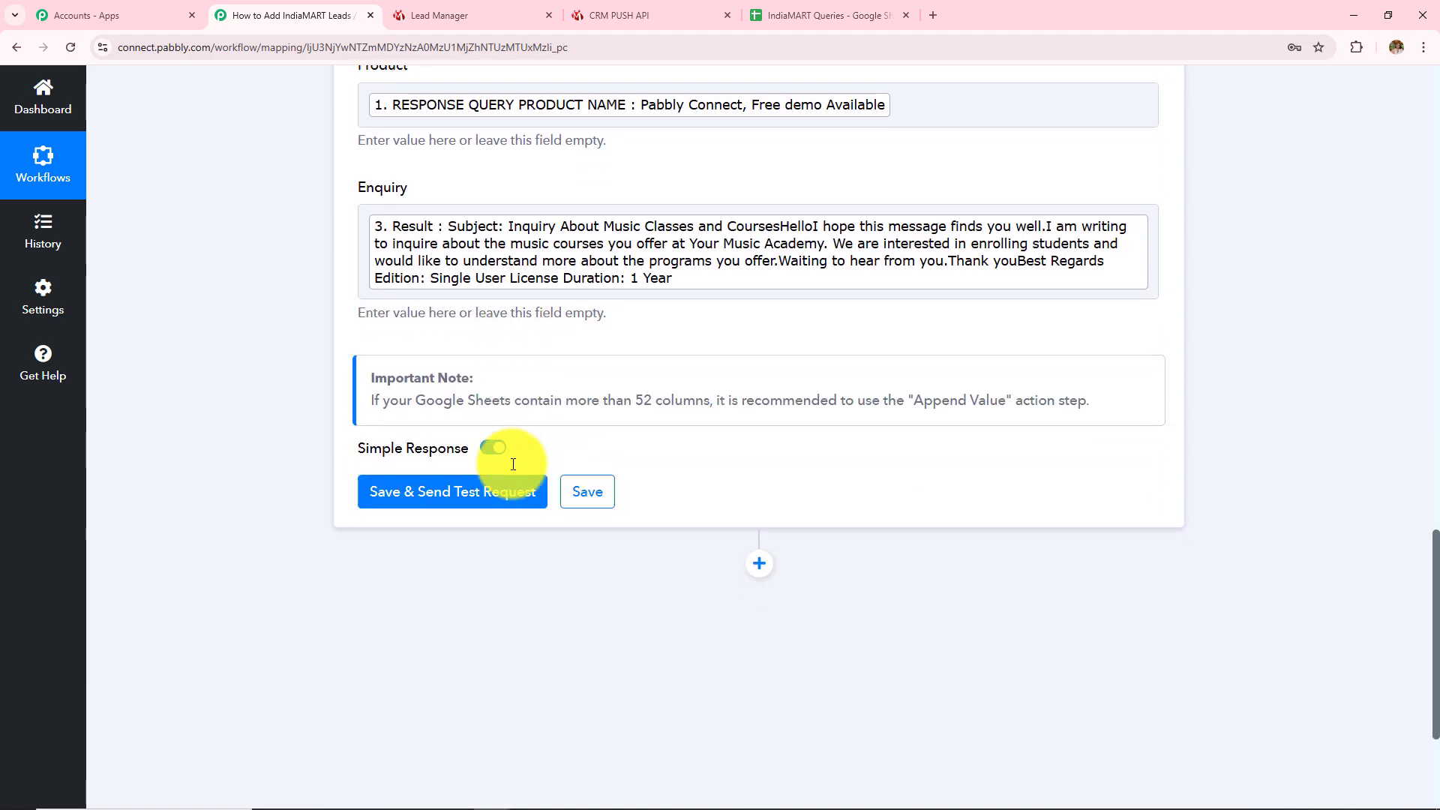
Send a test row to Sheet1, review the response, and switch to the IndiaMART Queries spreadsheet
{"action": "left_click", "coordinate": [441, 415]}
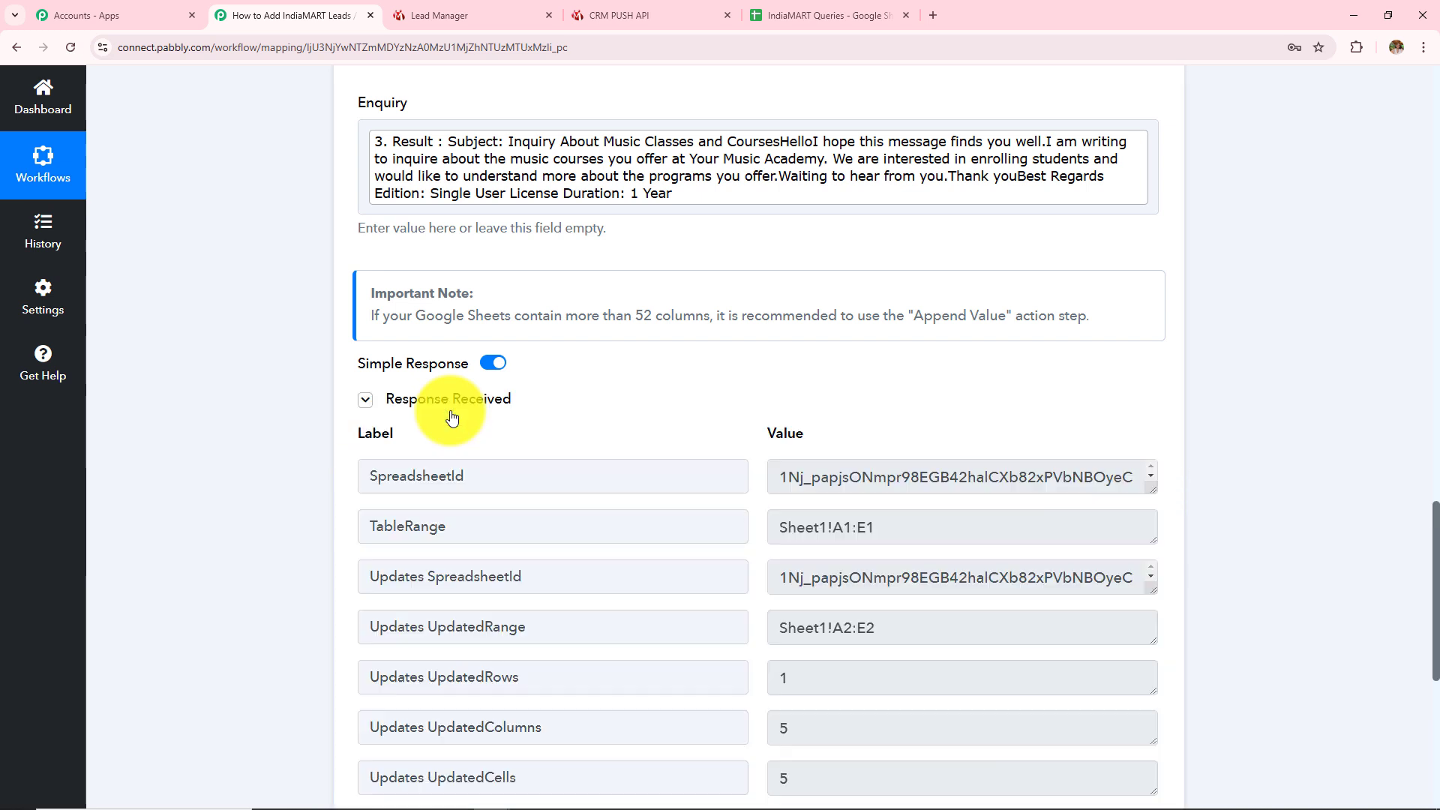
{"action": "scroll", "coordinate": [871, 501], "scroll_direction": "down", "scroll_amount": 2}
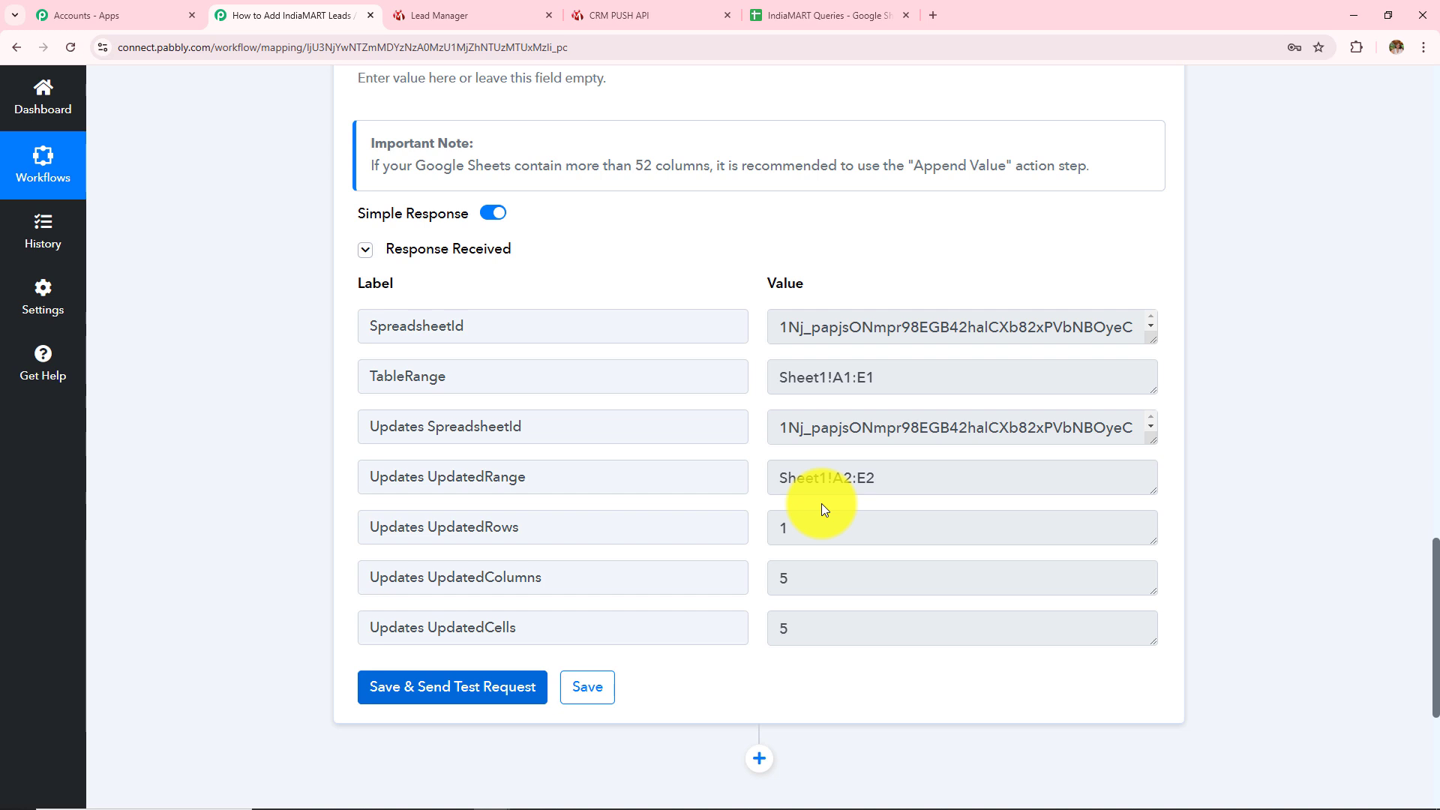
{"action": "left_click", "coordinate": [753, 9]}
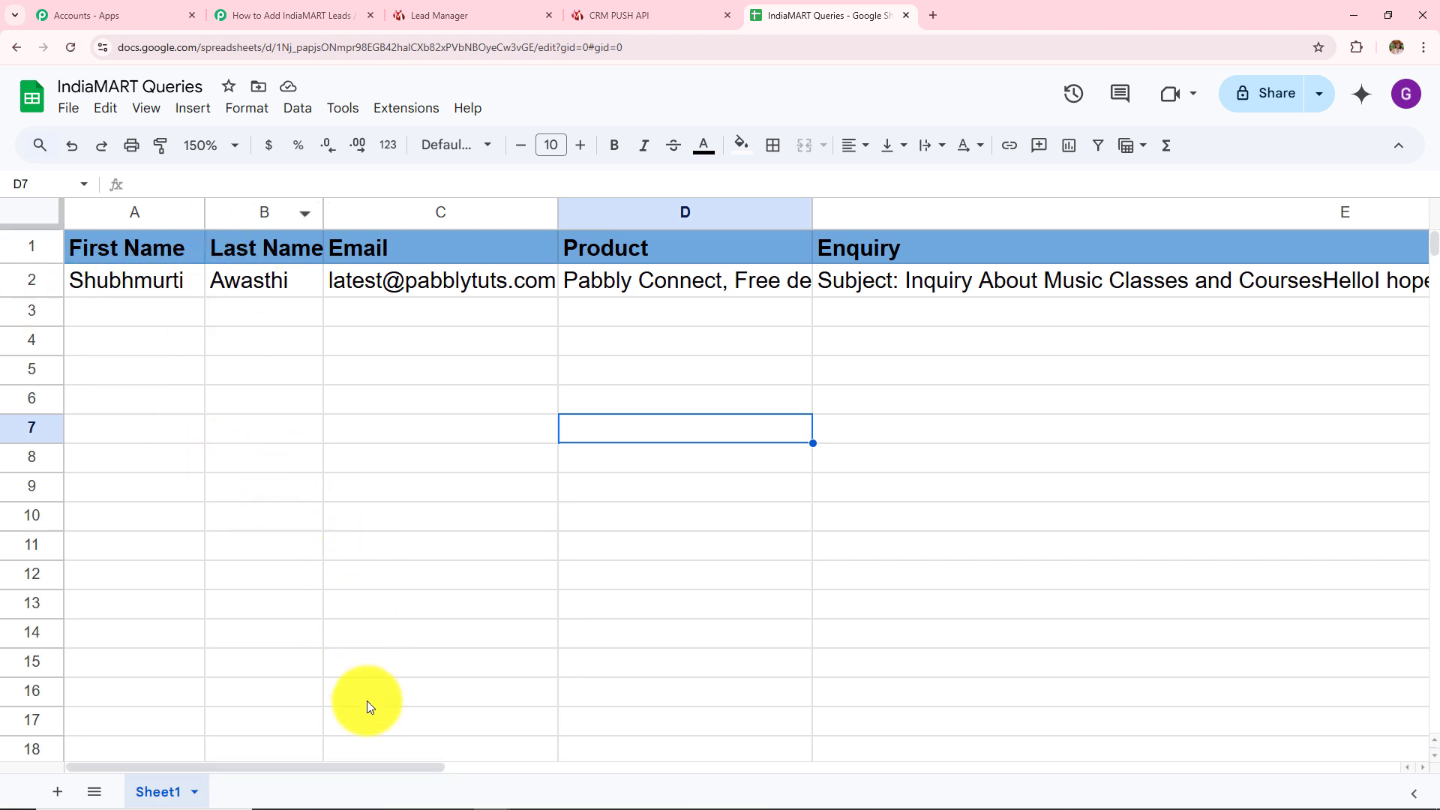
Check row 2's Enquiry column, then open IndiaMART's Contact Supplier form for Pabbly Connect
{"action": "left_click_drag", "start_coordinate": [379, 768], "coordinate": [511, 772]}
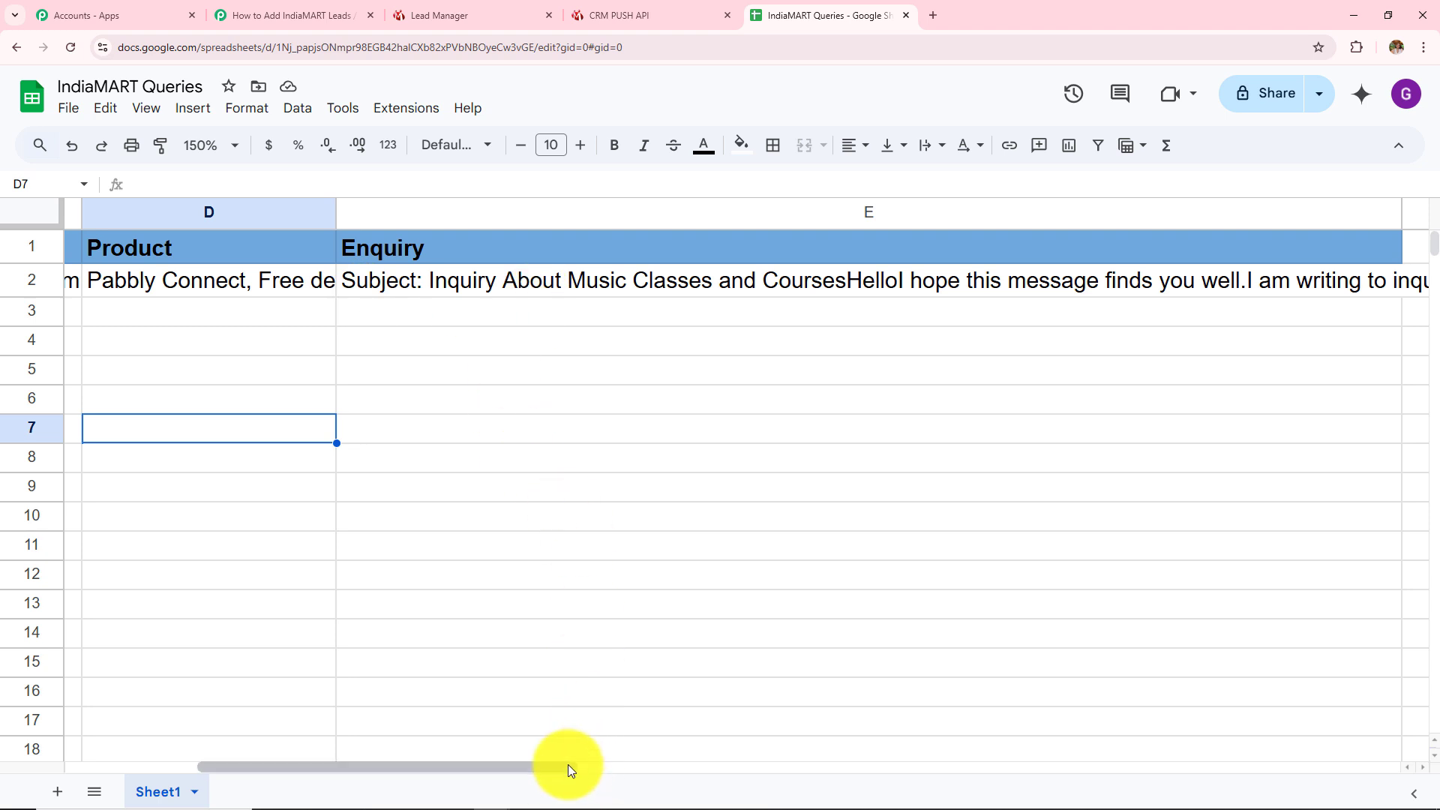
{"action": "left_click_drag", "start_coordinate": [568, 763], "coordinate": [300, 762]}
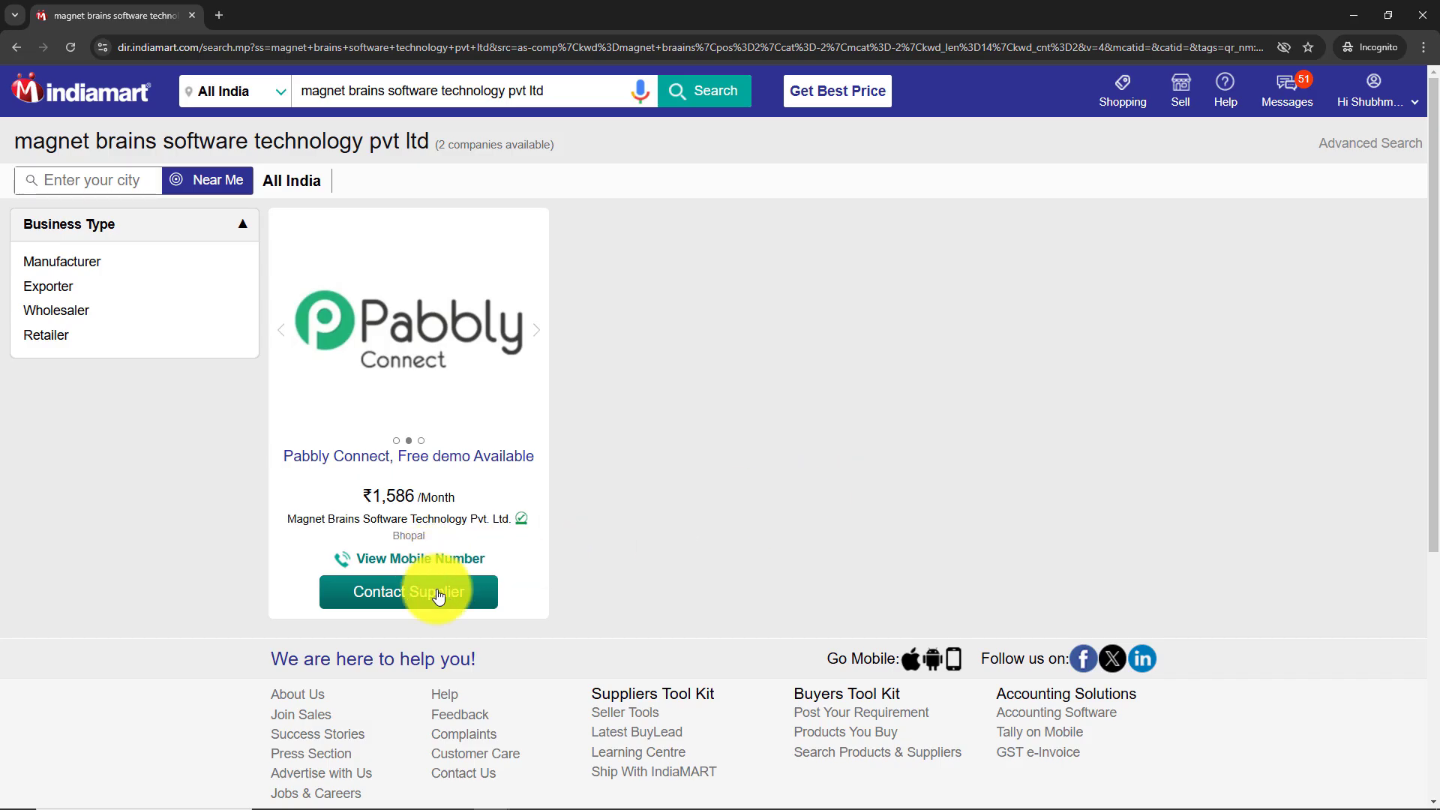
{"action": "left_click", "coordinate": [435, 592]}
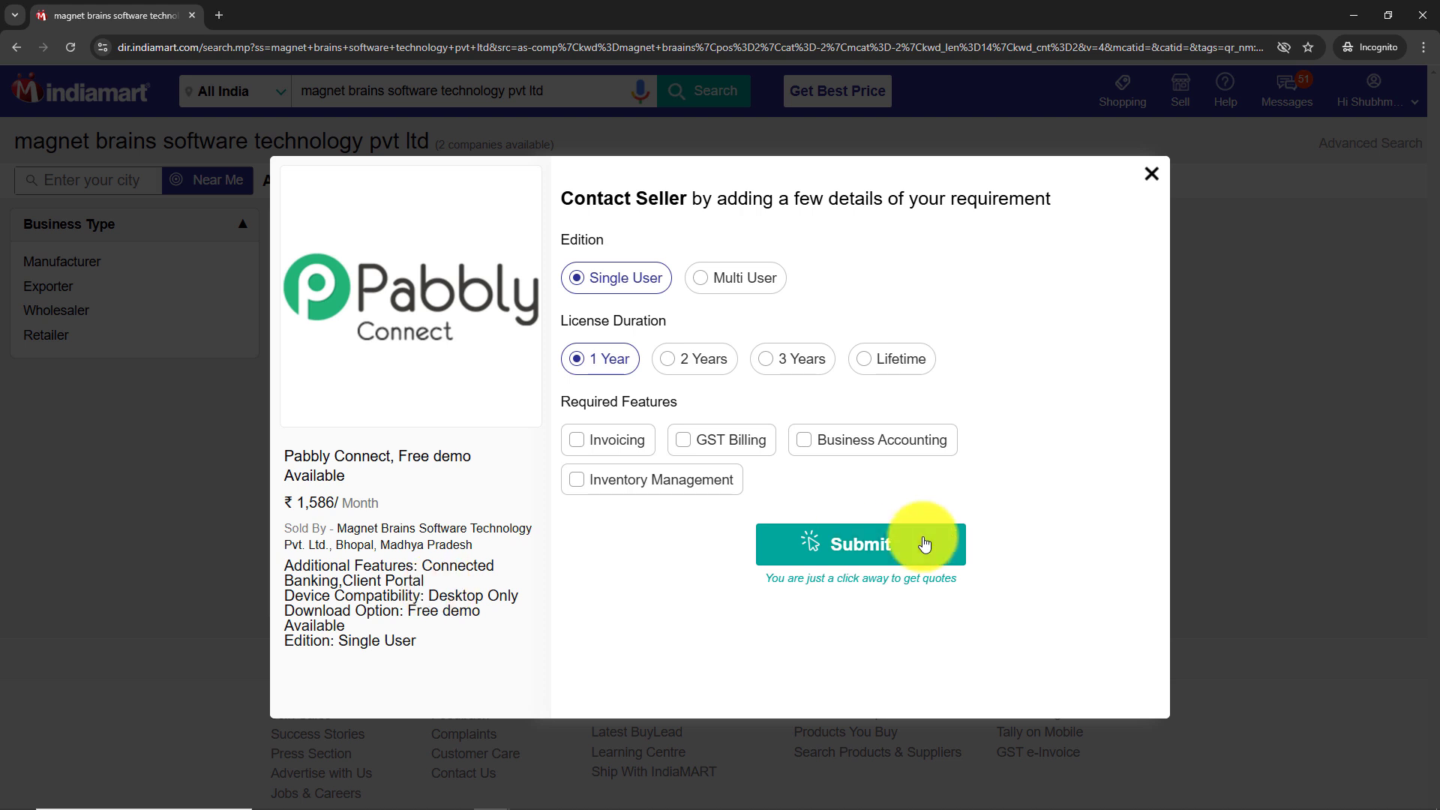
Submit an IndiaMART enquiry with requirement details 'Testing', then return to the Pabbly workflow
{"action": "left_click", "coordinate": [842, 547]}
{"action": "left_click", "coordinate": [742, 282]}
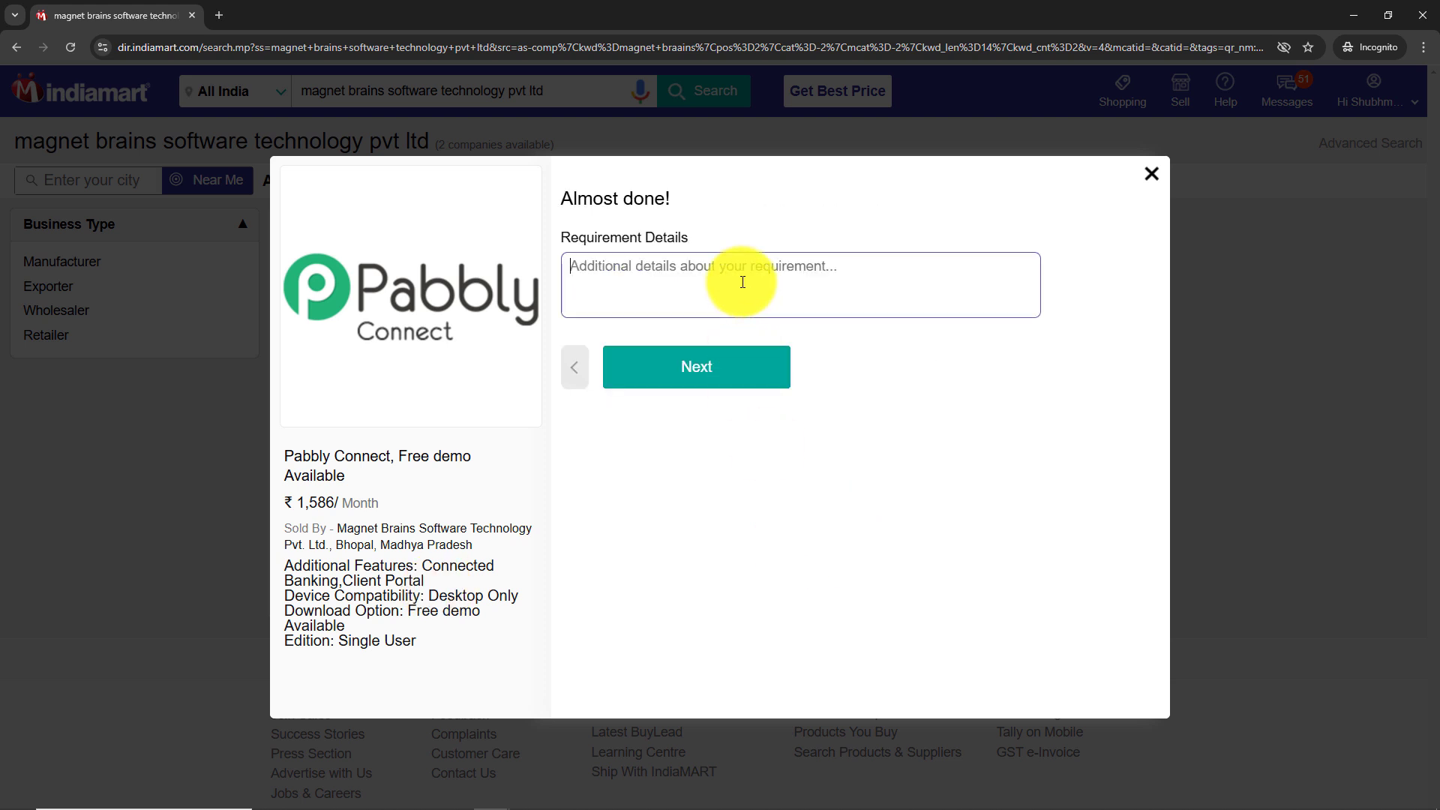
{"action": "type", "text": "Testing"}
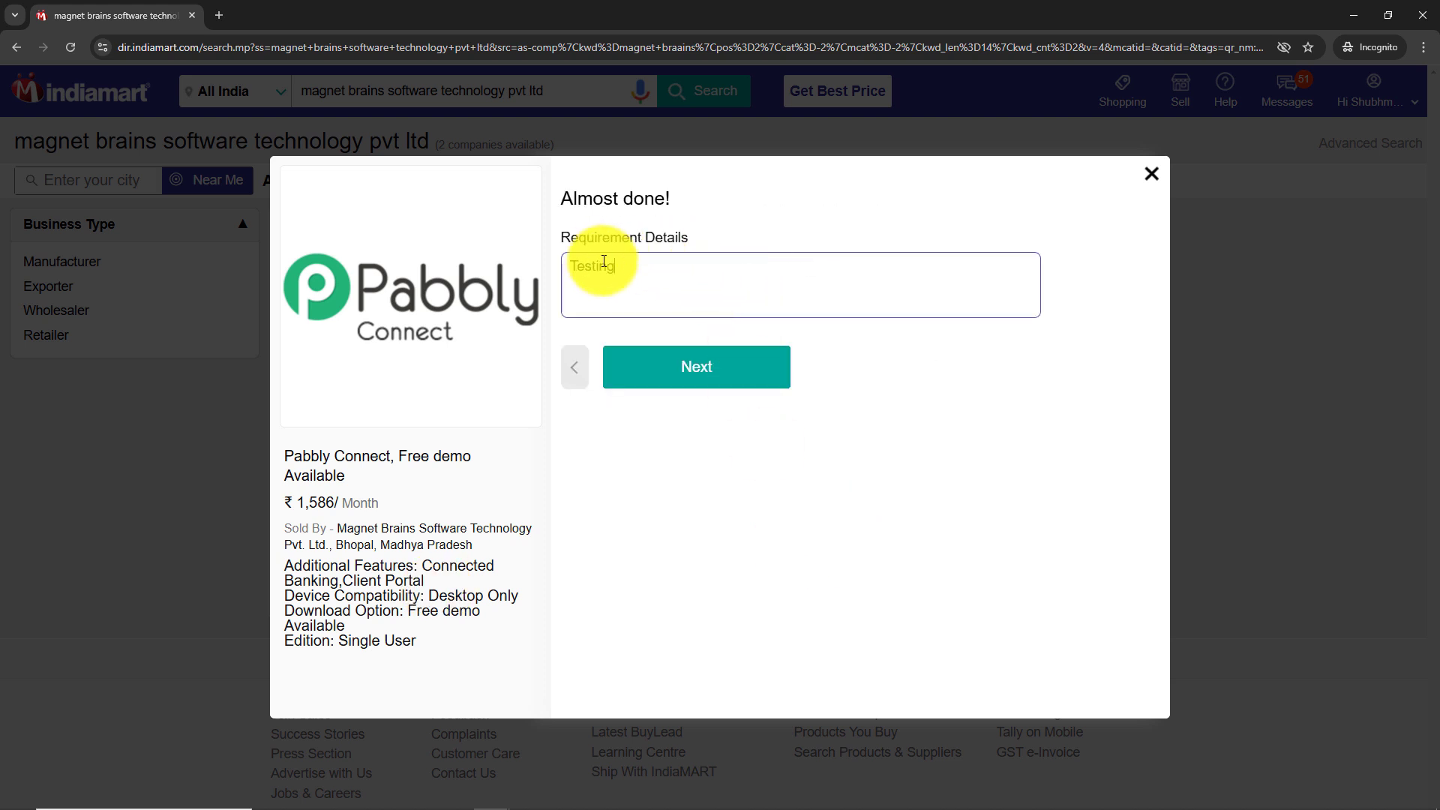
{"action": "left_click", "coordinate": [683, 381]}
{"action": "left_click", "coordinate": [683, 375]}
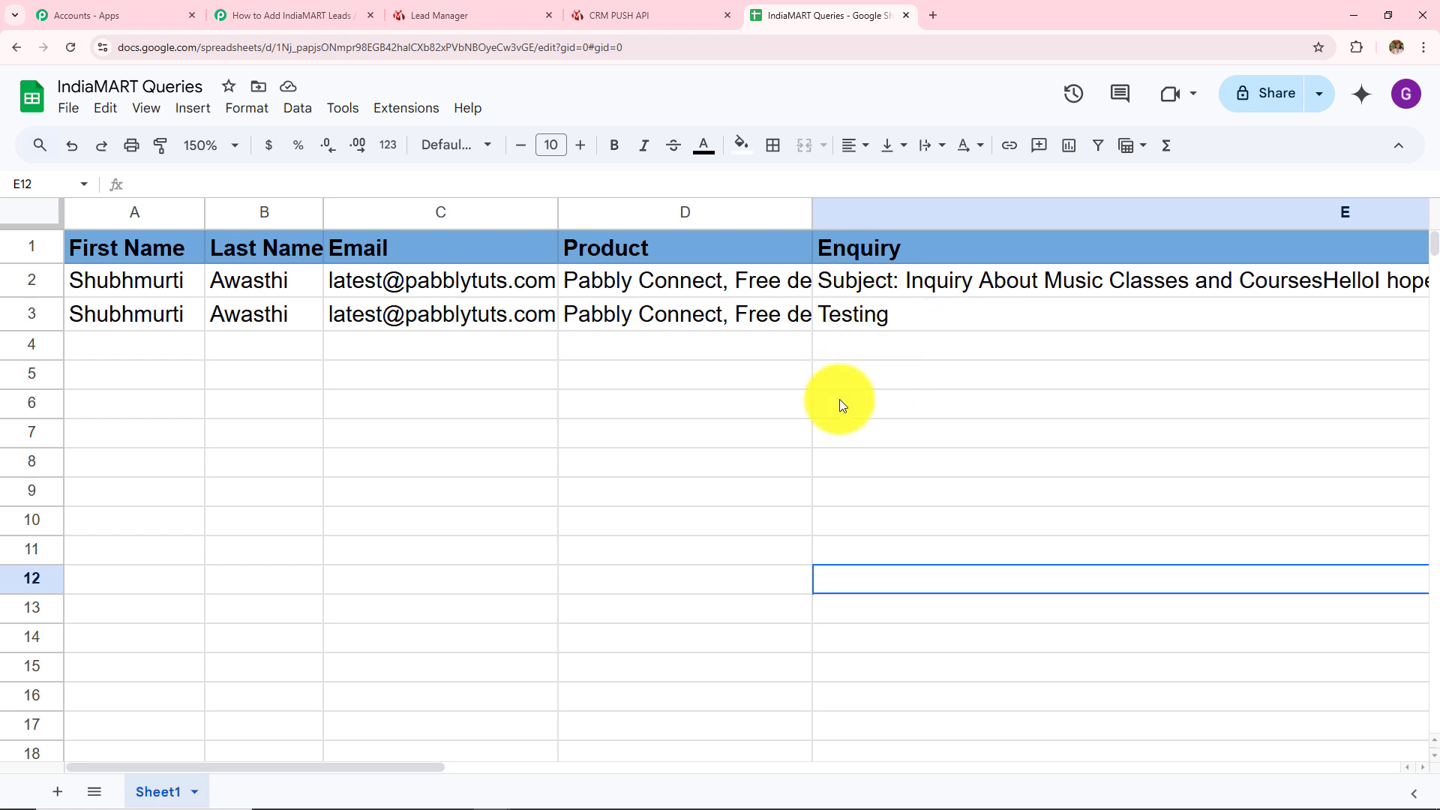
{"action": "key", "text": "ctrl+2"}
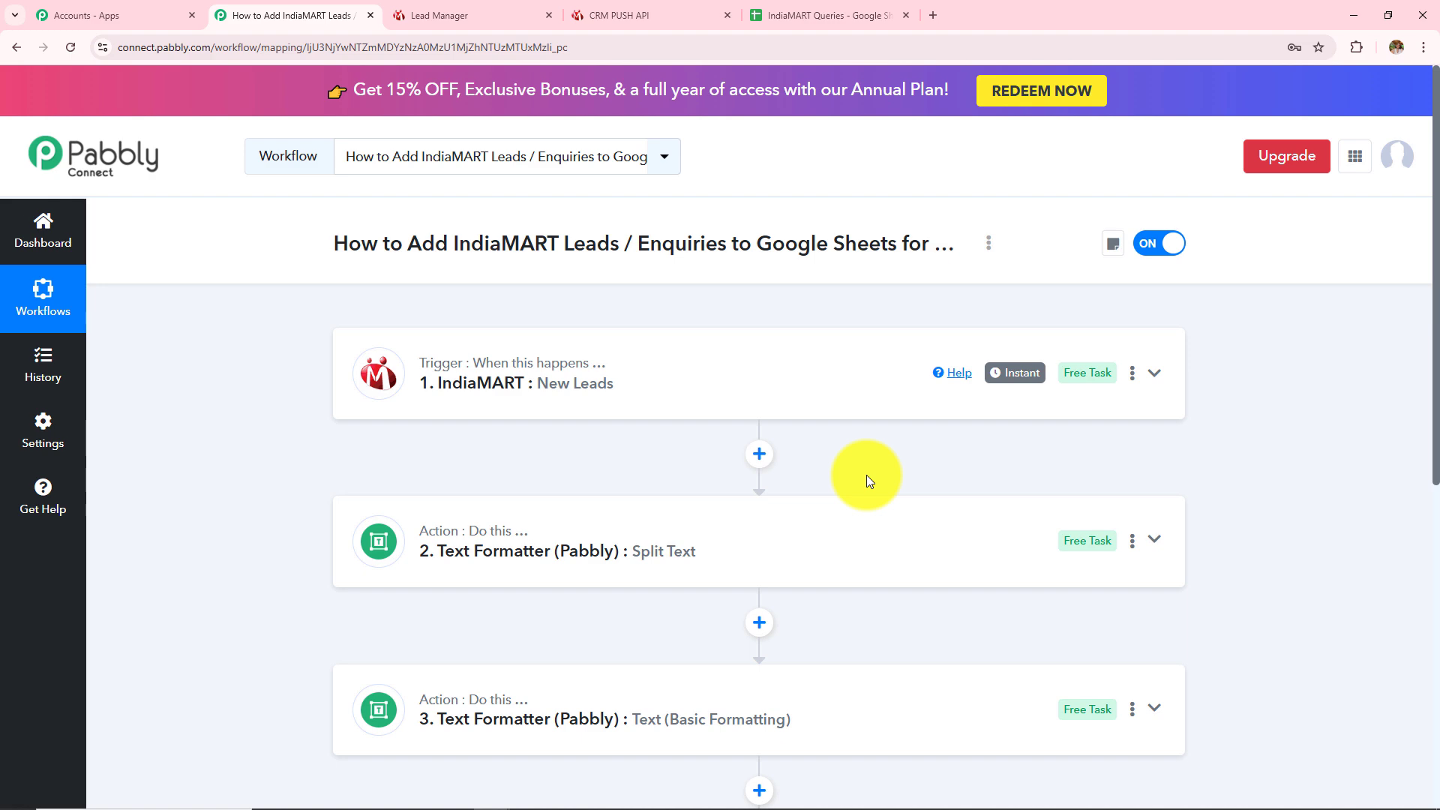
{"action": "scroll", "coordinate": [868, 481], "scroll_direction": "down", "scroll_amount": 1}
{"action": "left_click", "coordinate": [554, 312]}
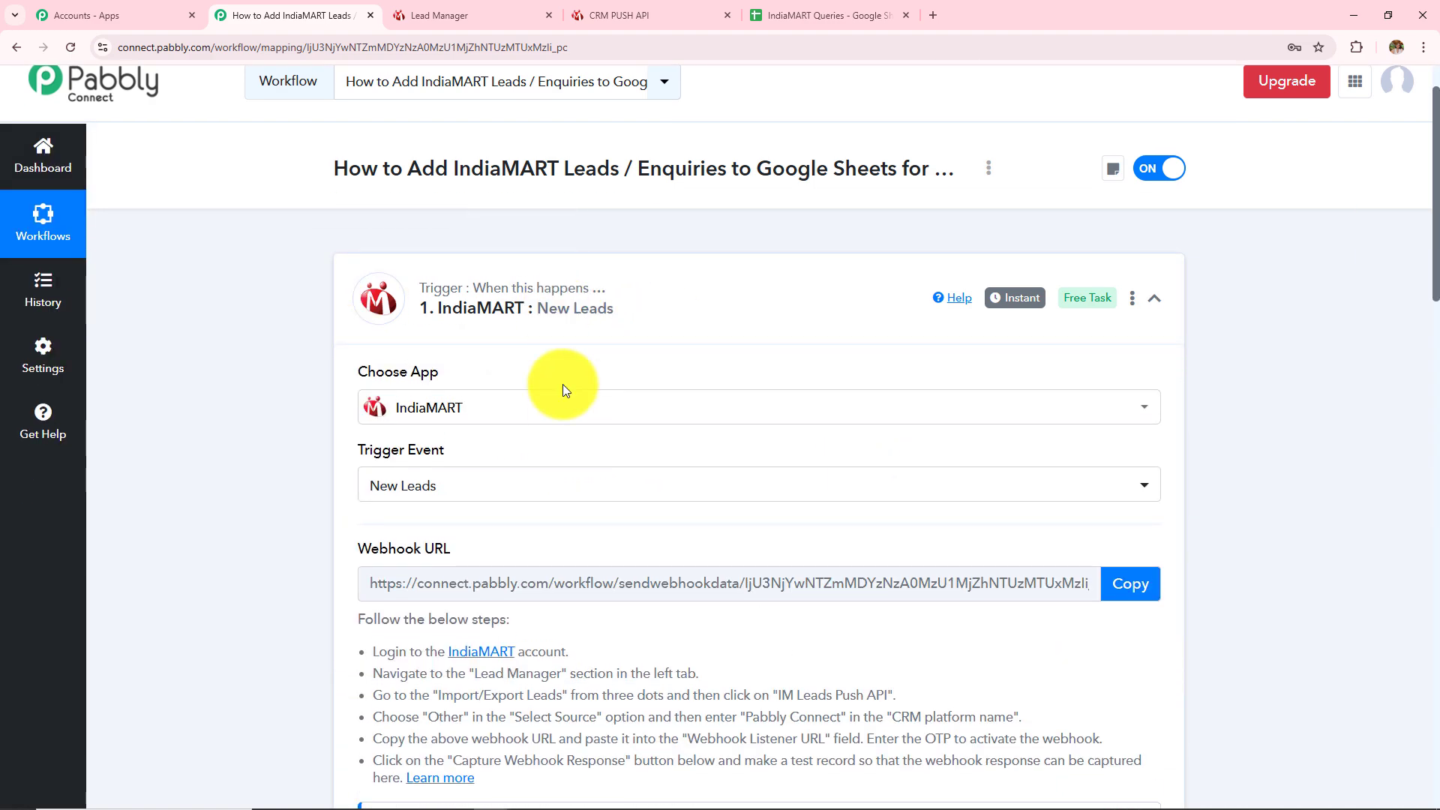
{"action": "scroll", "coordinate": [562, 384], "scroll_direction": "up", "scroll_amount": 1}
{"action": "scroll", "coordinate": [565, 417], "scroll_direction": "down", "scroll_amount": 3}
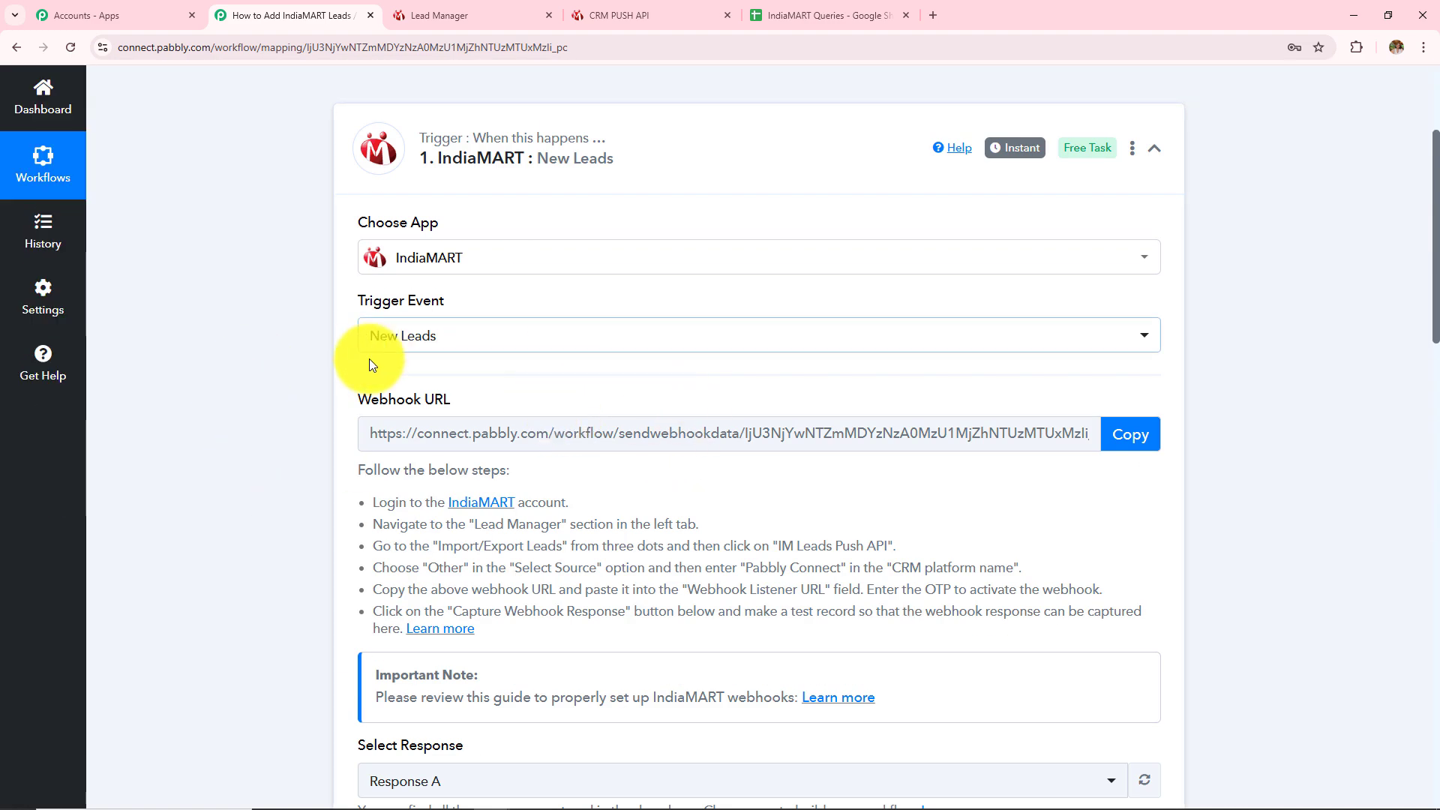
{"action": "scroll", "coordinate": [723, 600], "scroll_direction": "down", "scroll_amount": 8}
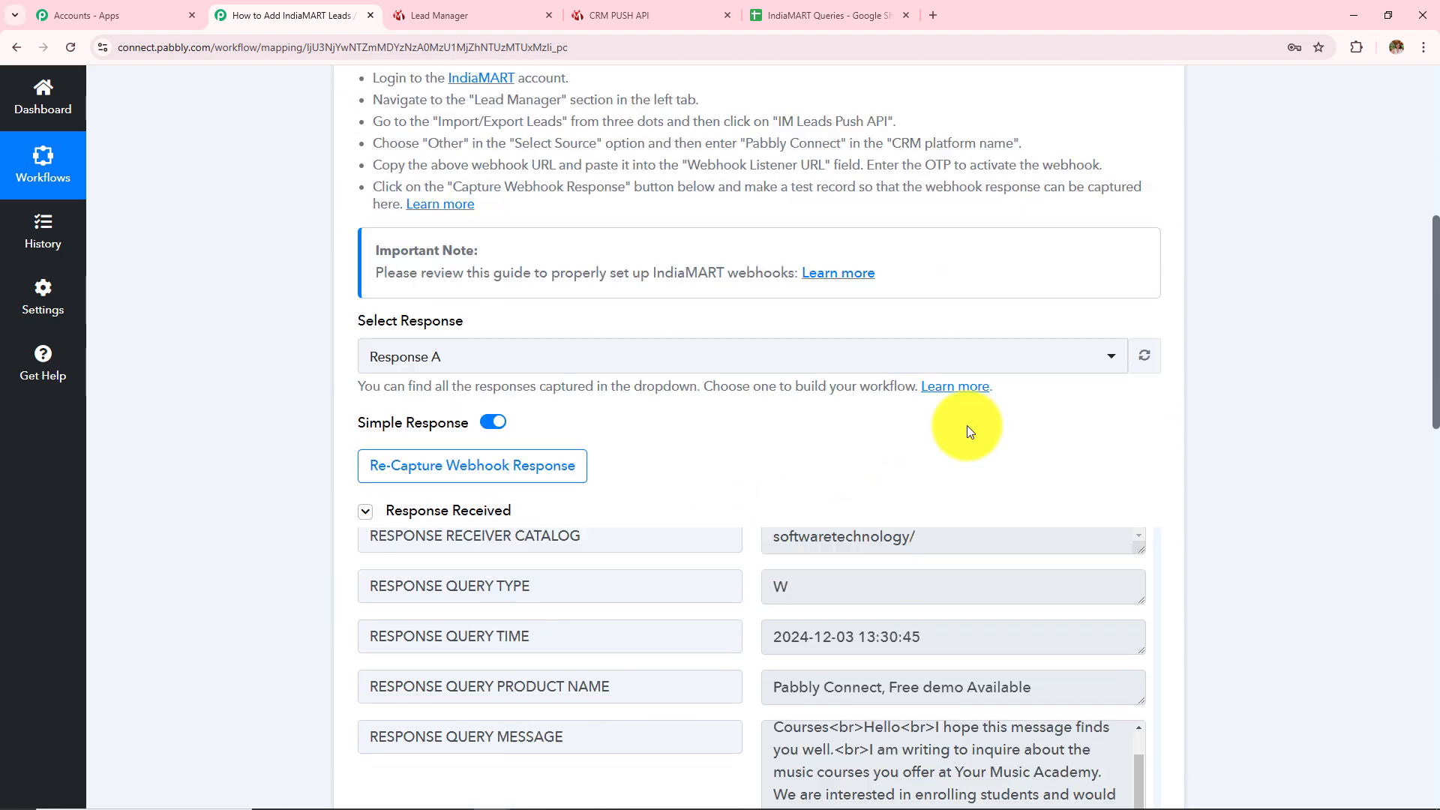
{"action": "scroll", "coordinate": [1252, 411], "scroll_direction": "down", "scroll_amount": 4}
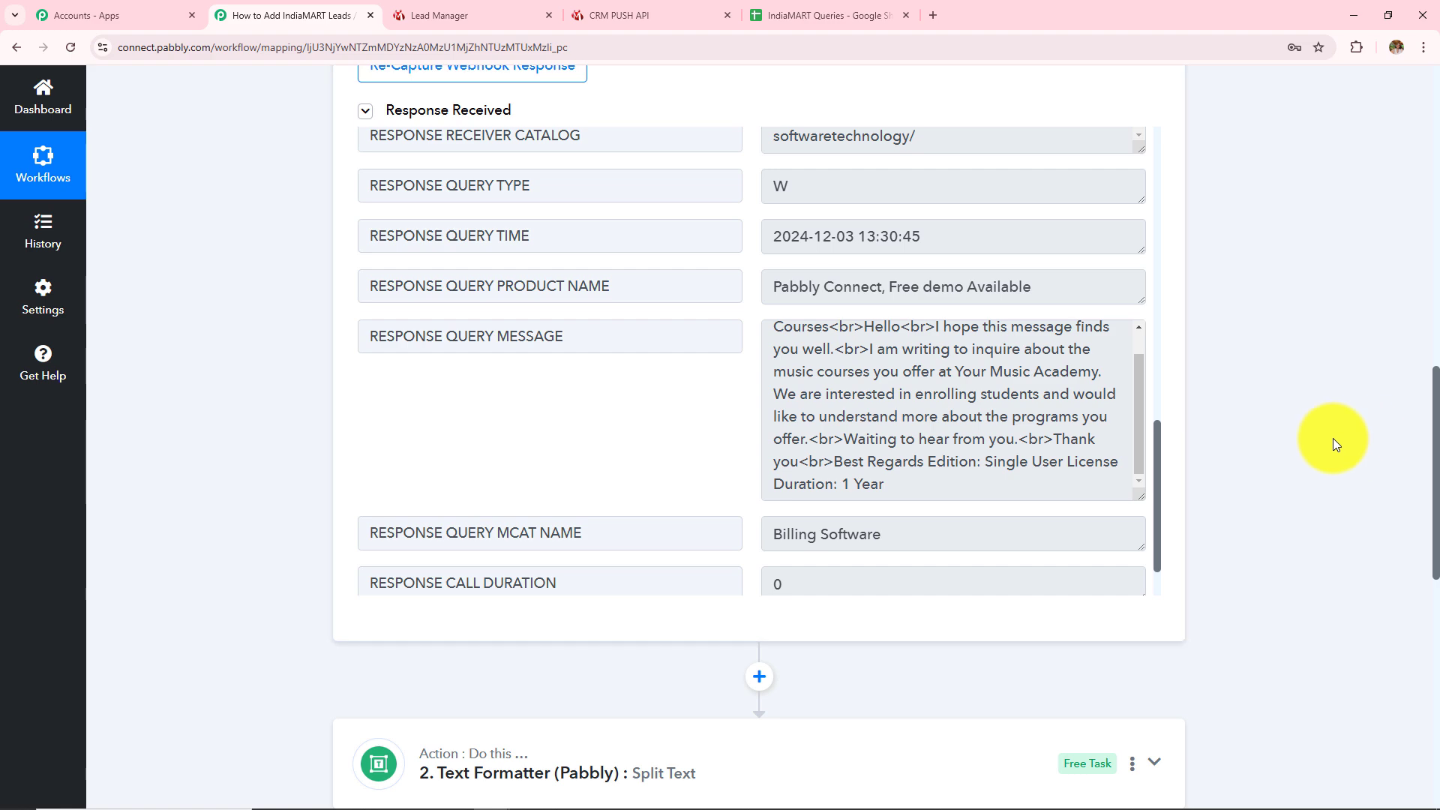
{"action": "scroll", "coordinate": [1334, 438], "scroll_direction": "down", "scroll_amount": 3}
{"action": "scroll", "coordinate": [1330, 438], "scroll_direction": "down", "scroll_amount": 5}
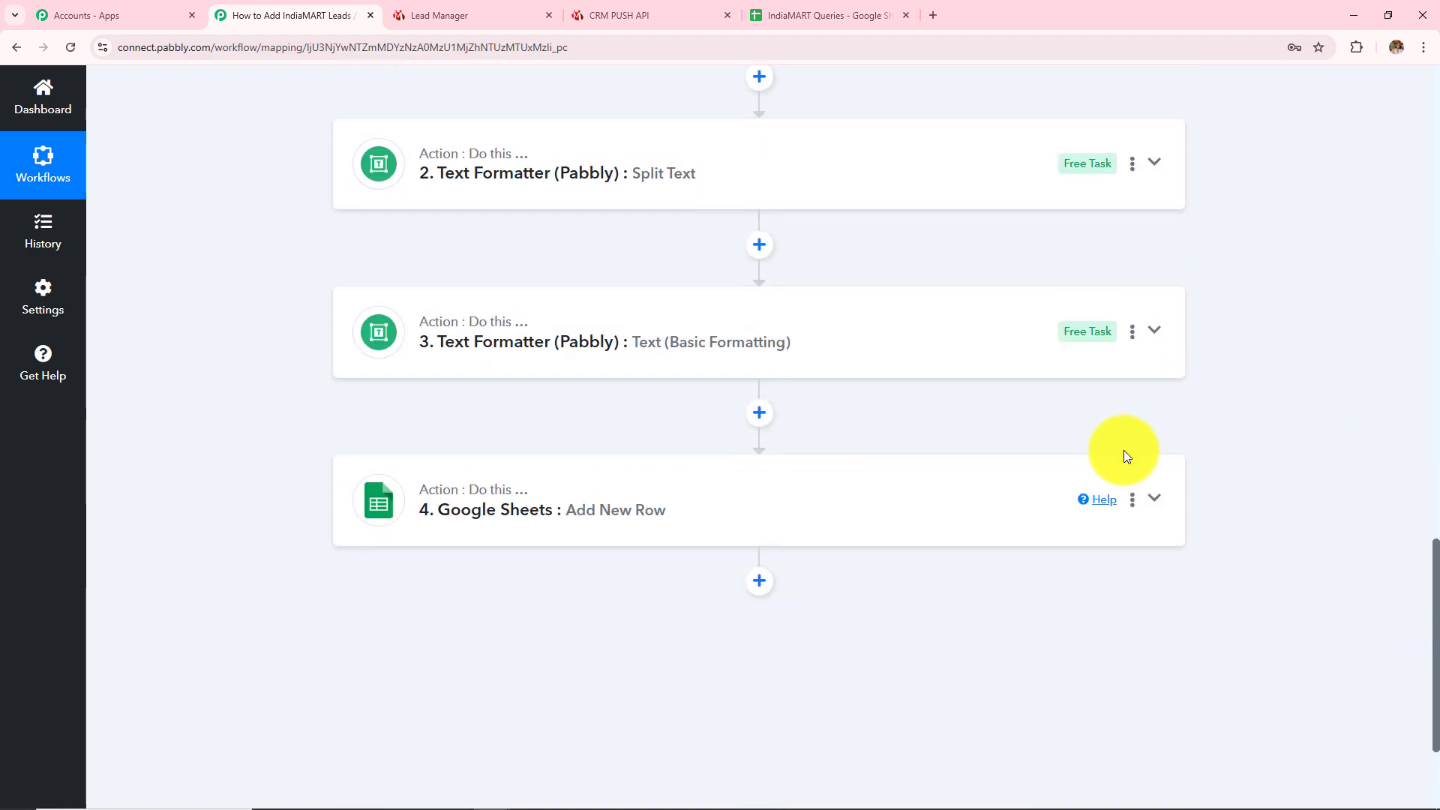
{"action": "left_click", "coordinate": [755, 517]}
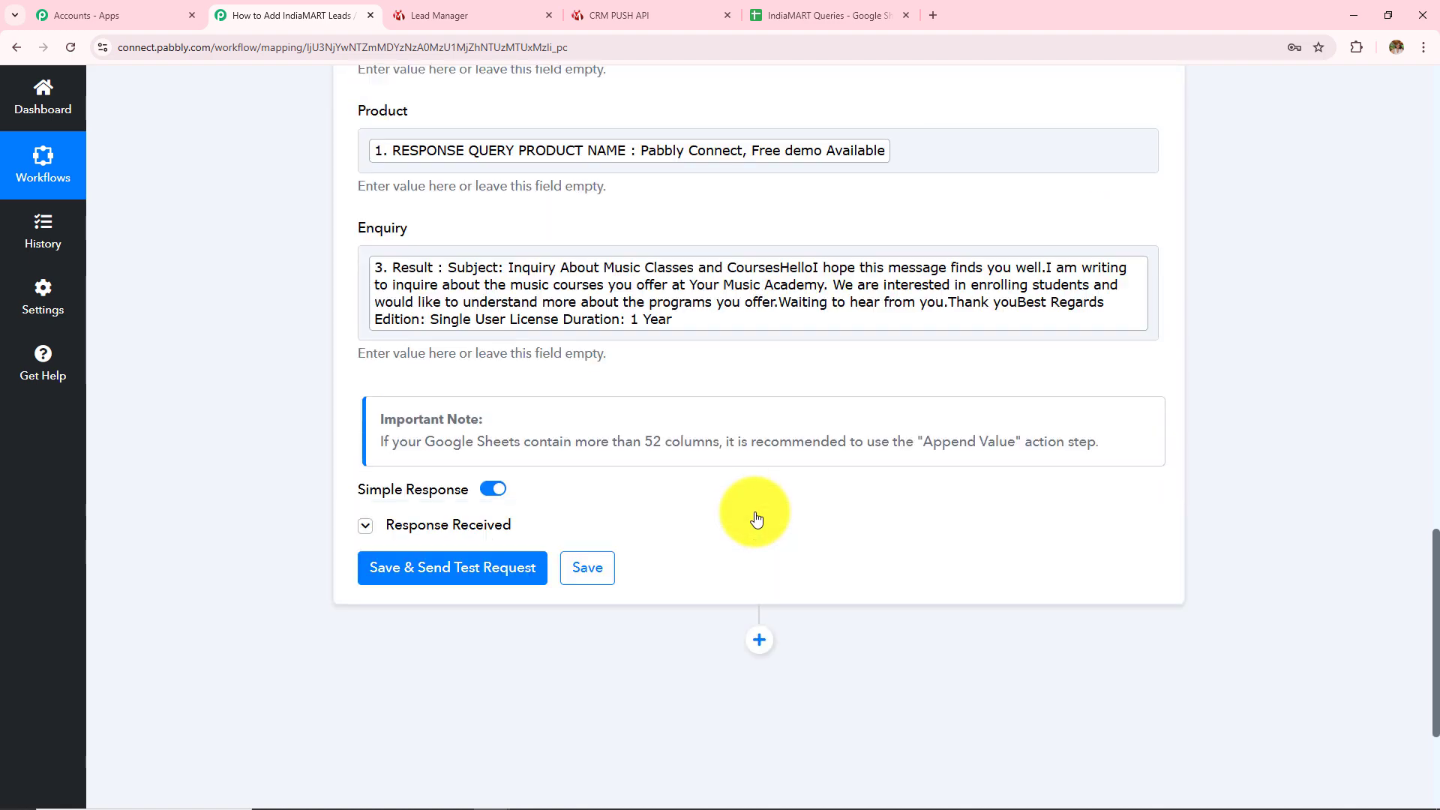
{"action": "scroll", "coordinate": [755, 515], "scroll_direction": "down", "scroll_amount": 8}
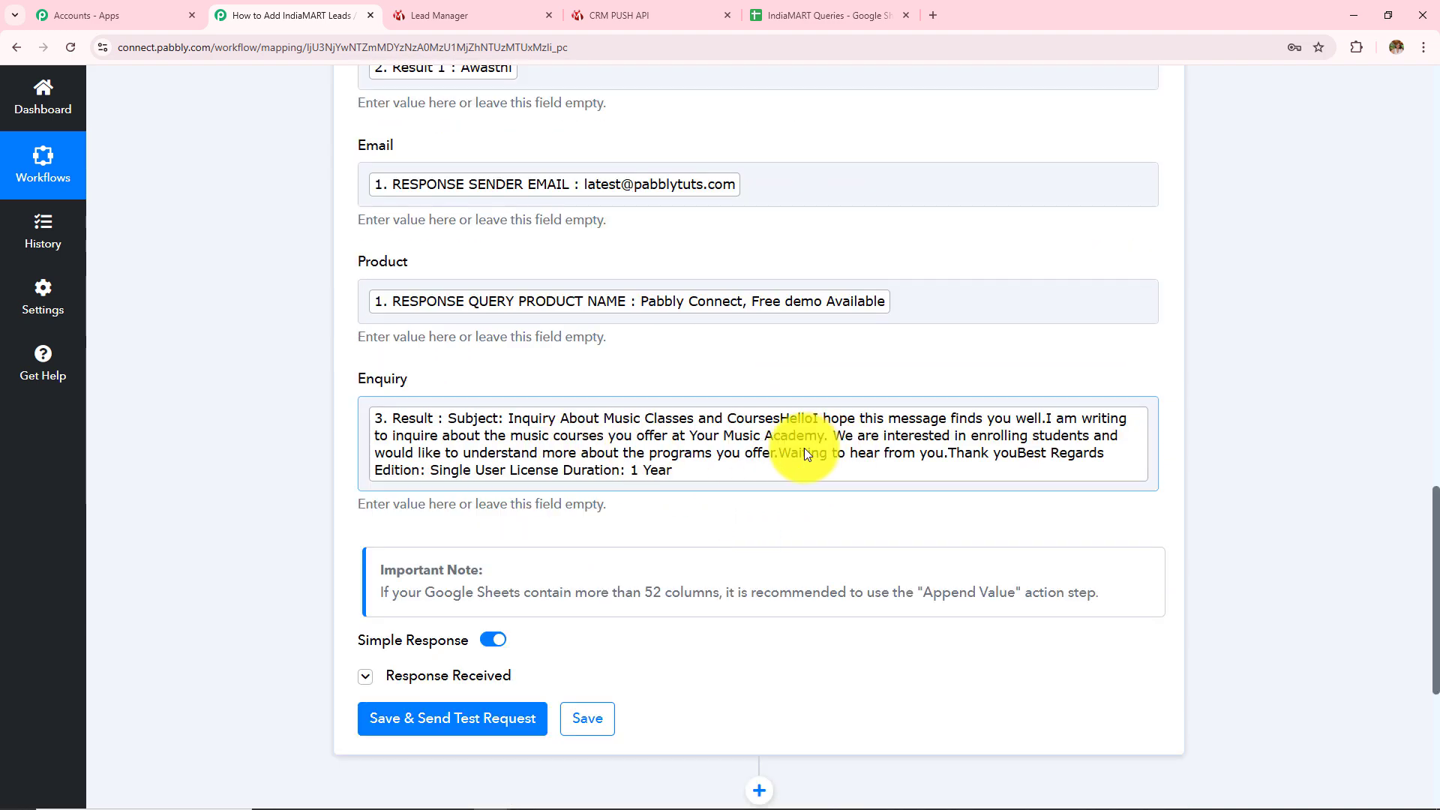
{"action": "scroll", "coordinate": [804, 448], "scroll_direction": "up", "scroll_amount": 15}
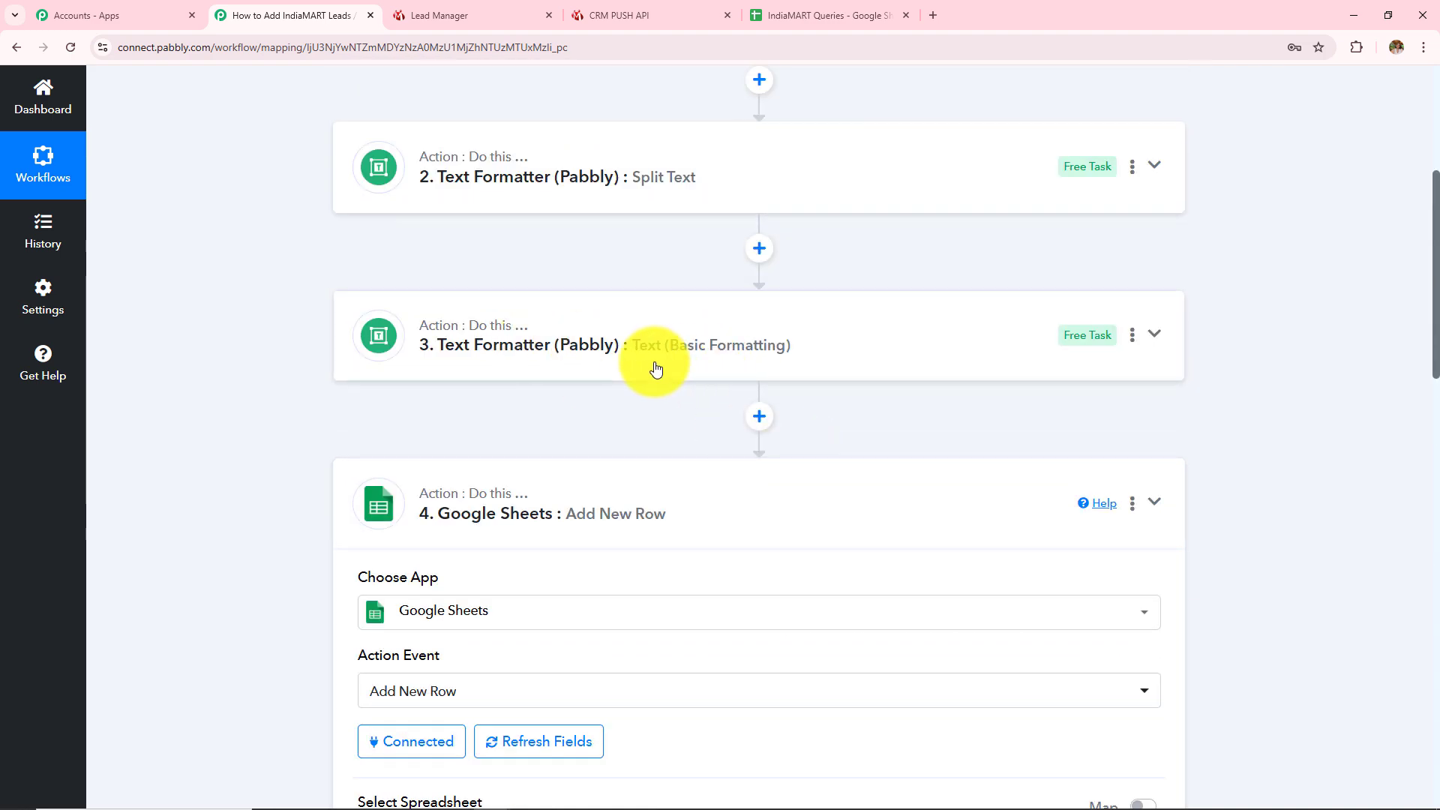
{"action": "scroll", "coordinate": [637, 345], "scroll_direction": "up", "scroll_amount": 1}
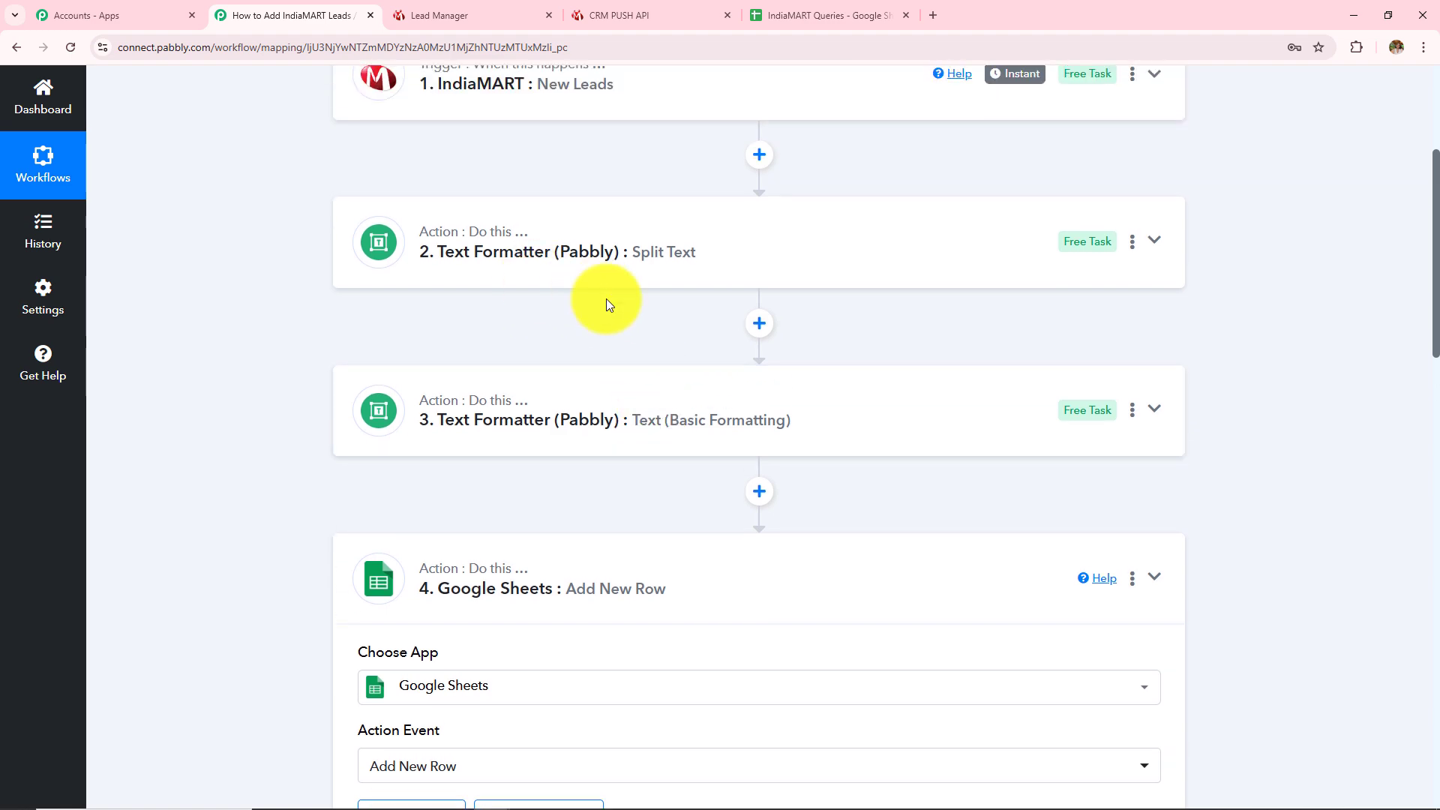
{"action": "scroll", "coordinate": [695, 476], "scroll_direction": "down", "scroll_amount": 12}
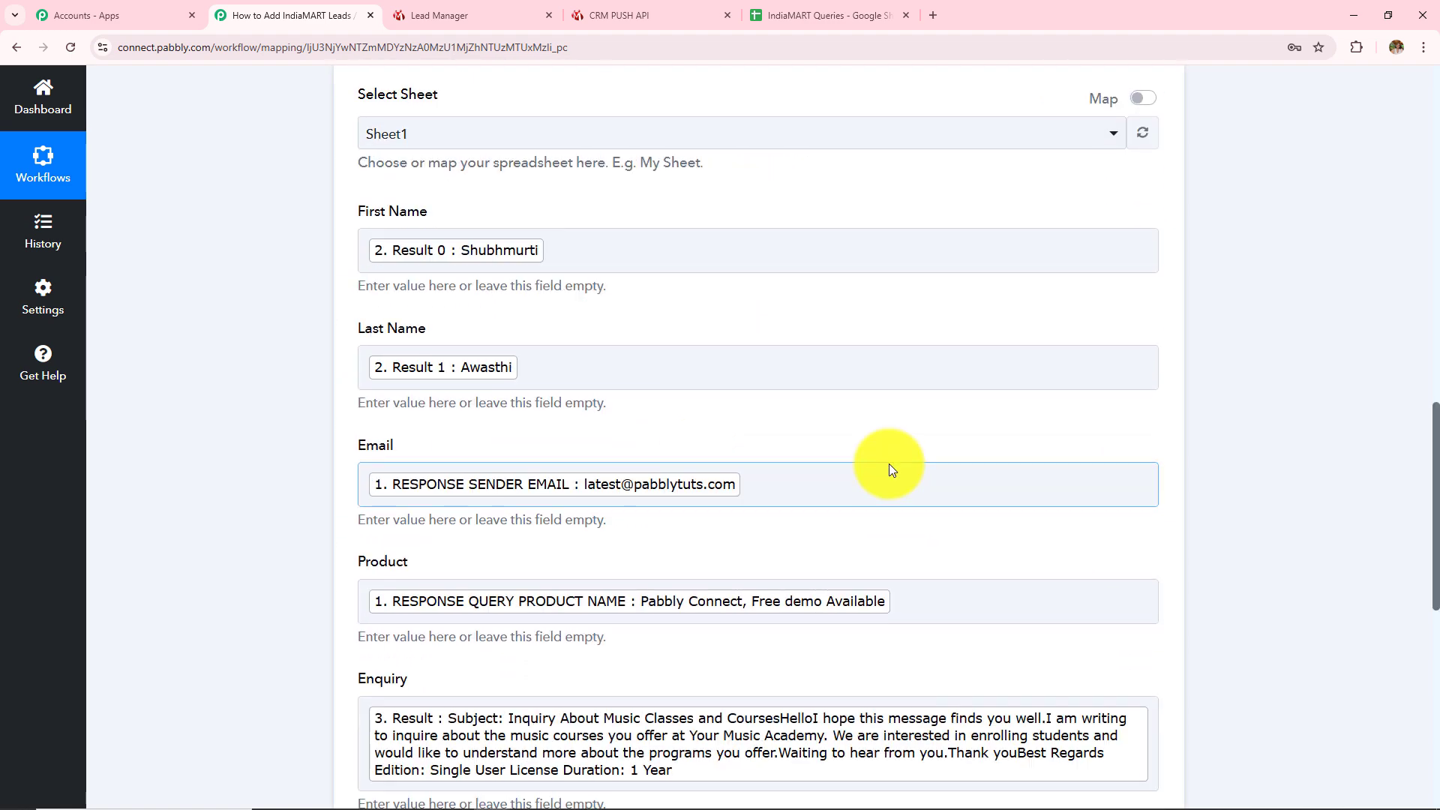
{"action": "scroll", "coordinate": [889, 469], "scroll_direction": "down", "scroll_amount": 9}
{"action": "left_click", "coordinate": [475, 274]}
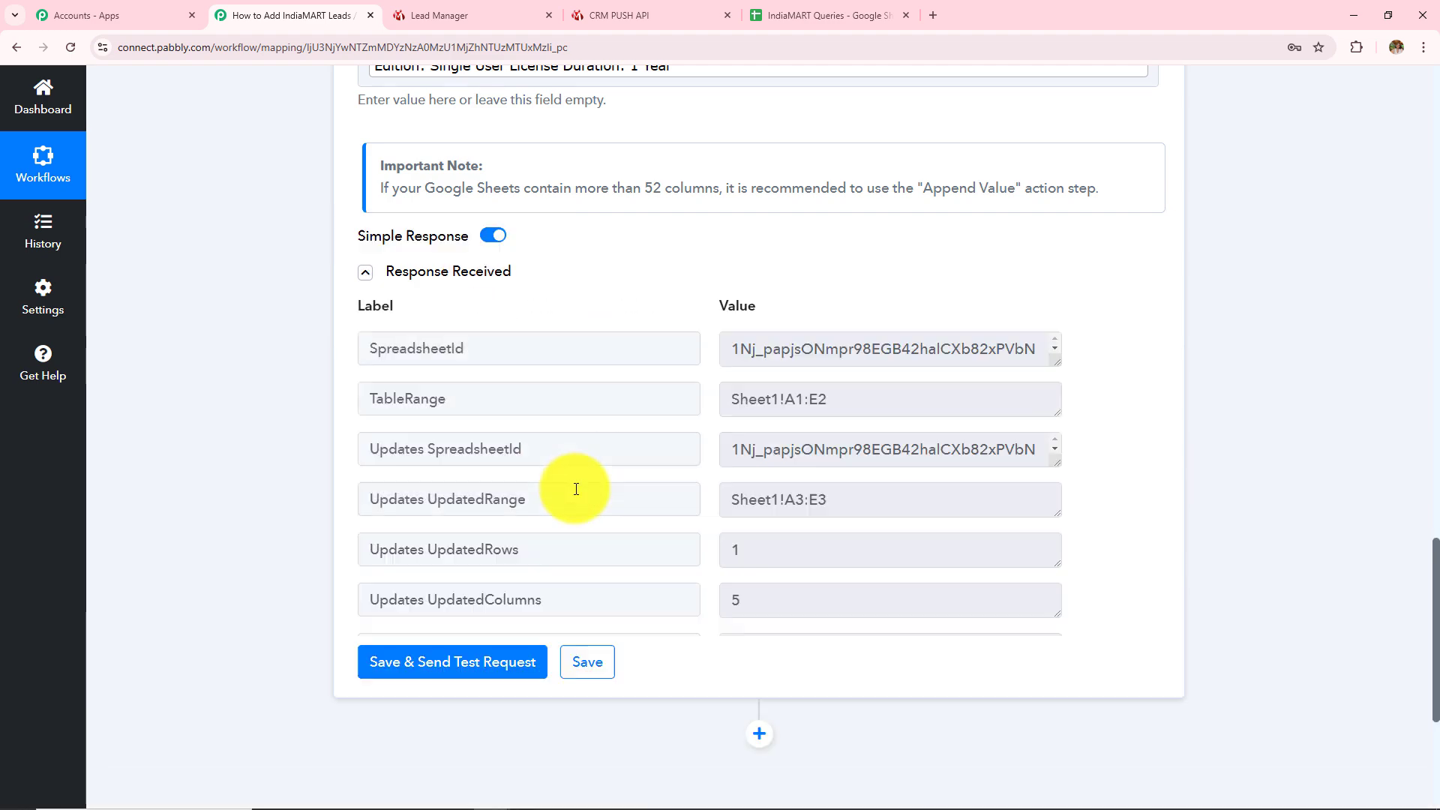
{"action": "left_click", "coordinate": [789, 15]}
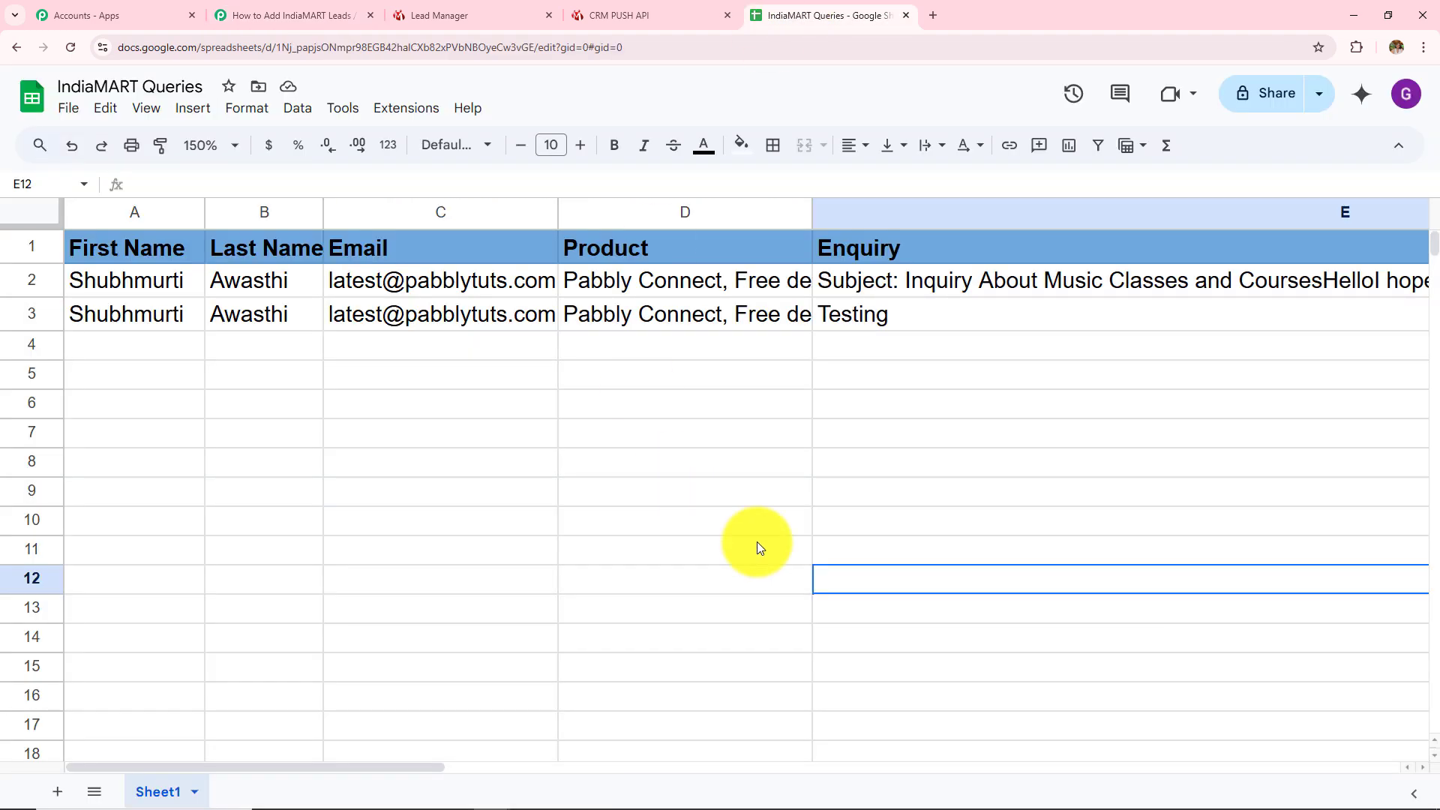
{"action": "left_click", "coordinate": [270, 15]}
{"action": "scroll", "coordinate": [732, 528], "scroll_direction": "up", "scroll_amount": 3}
{"action": "scroll", "coordinate": [552, 547], "scroll_direction": "down", "scroll_amount": 4}
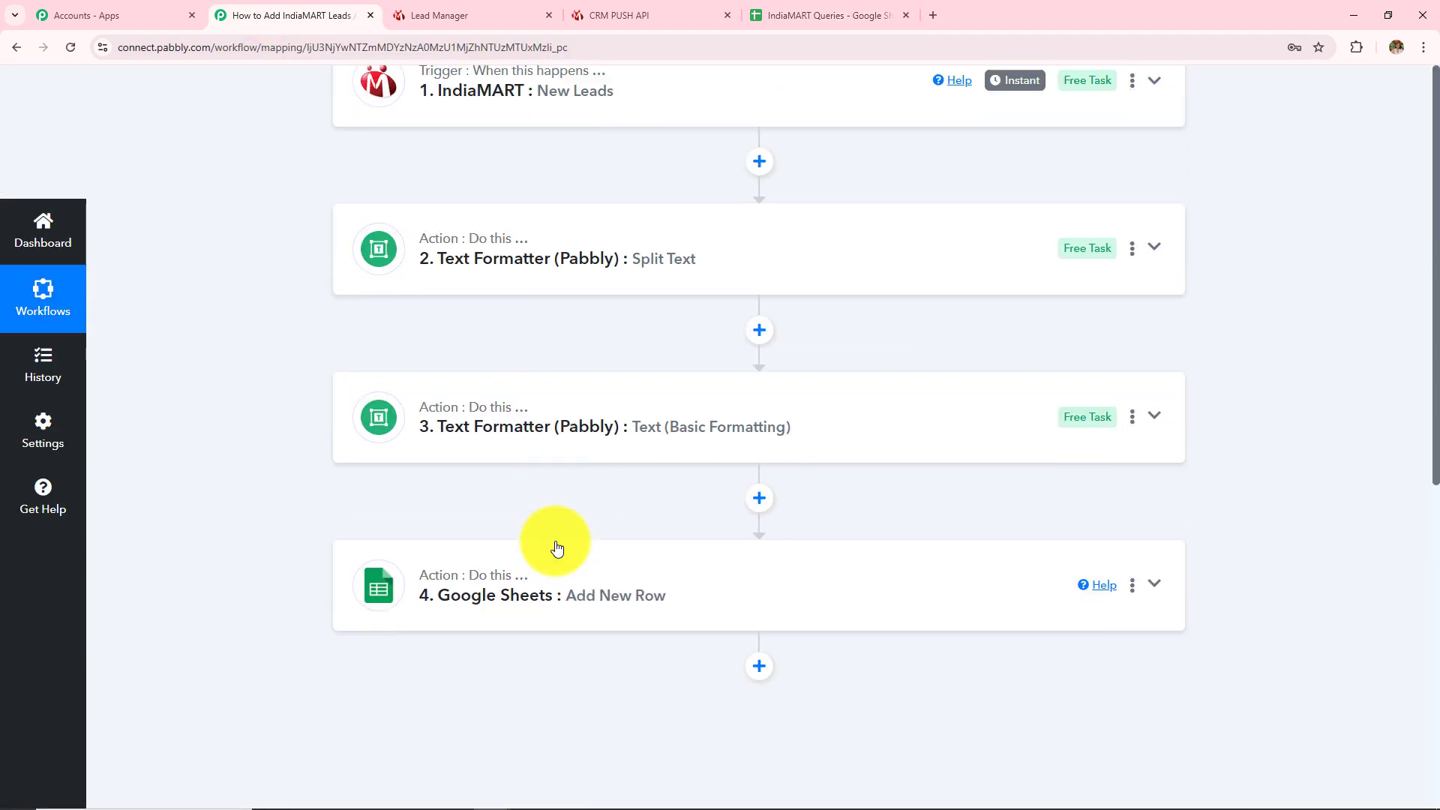
{"action": "scroll", "coordinate": [450, 549], "scroll_direction": "up", "scroll_amount": 4}
{"action": "scroll", "coordinate": [459, 551], "scroll_direction": "down", "scroll_amount": 1}
{"action": "scroll", "coordinate": [459, 551], "scroll_direction": "down", "scroll_amount": 1}
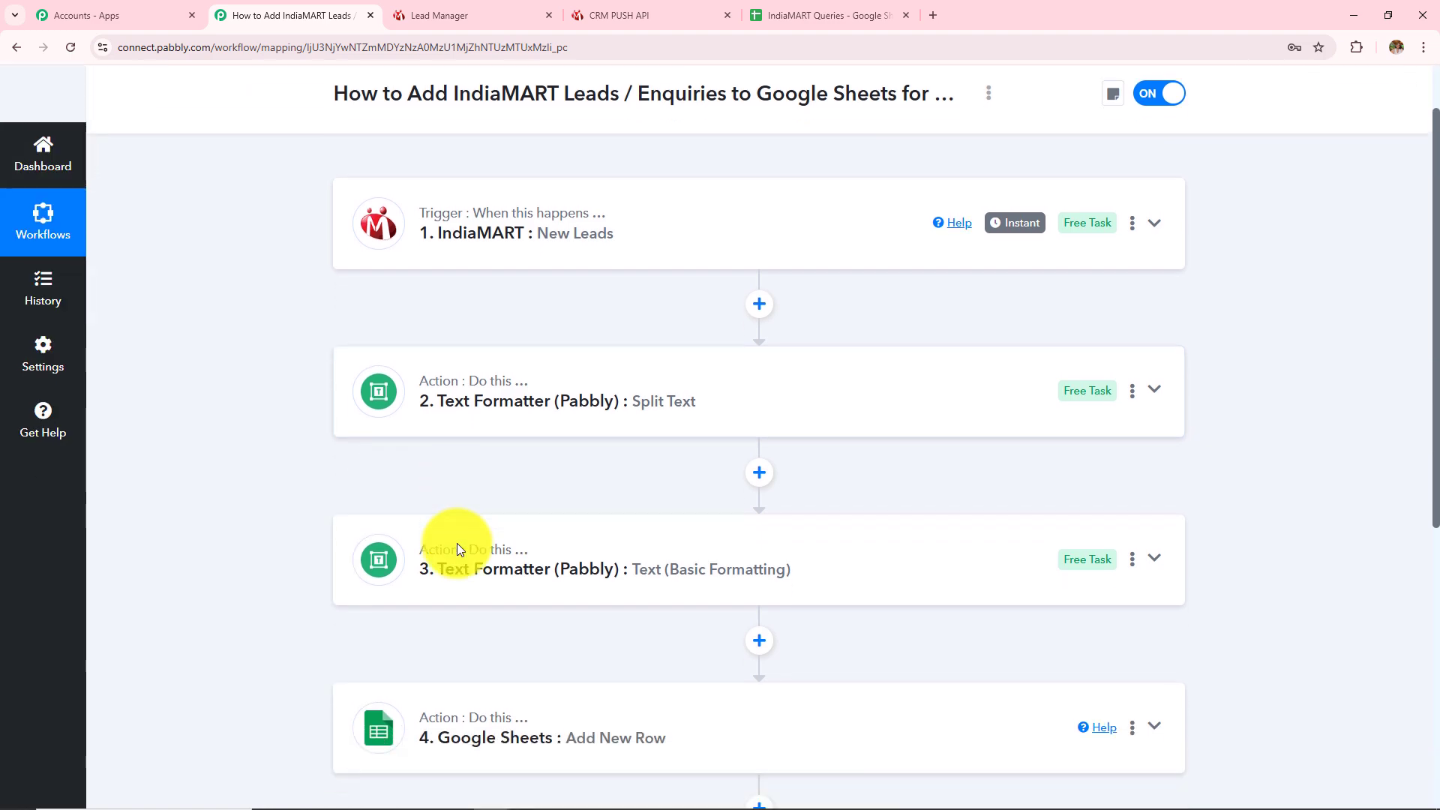